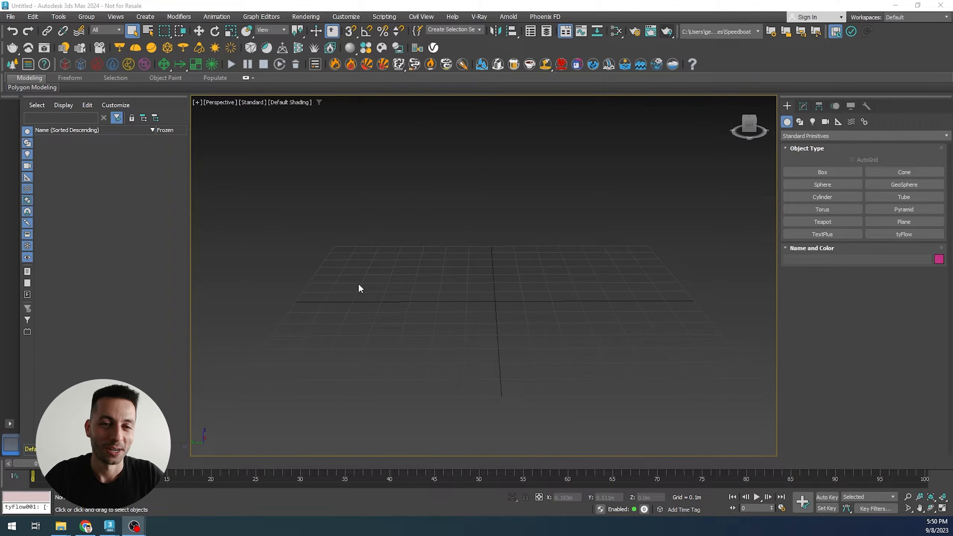
- Open the Chaos Cosmos browser and browse the models in its Accessories category
click(367, 48)
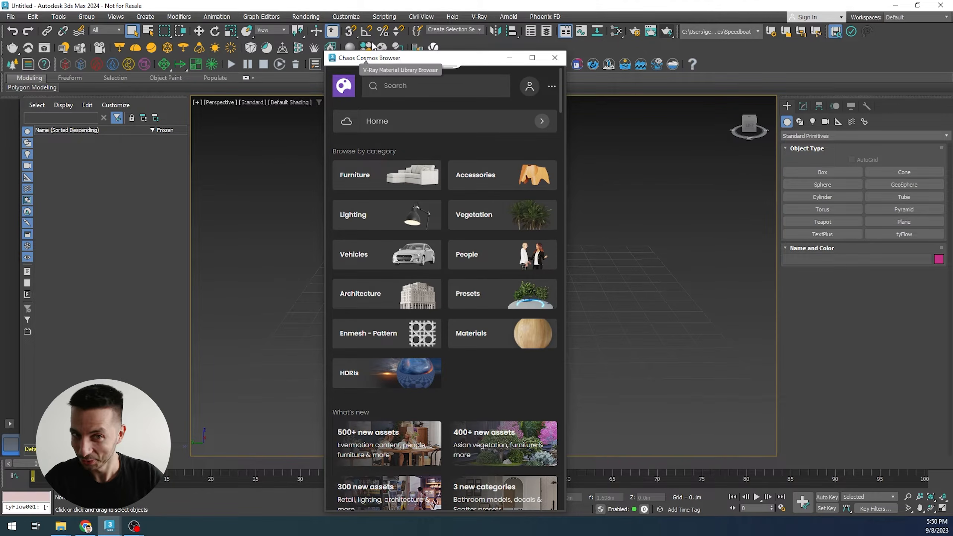
drag(405, 61, 375, 49)
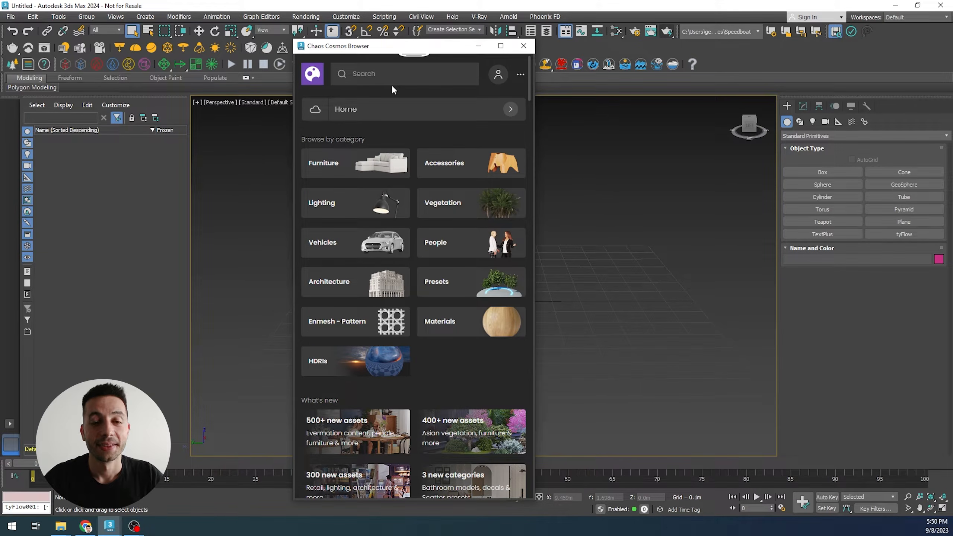
click(442, 176)
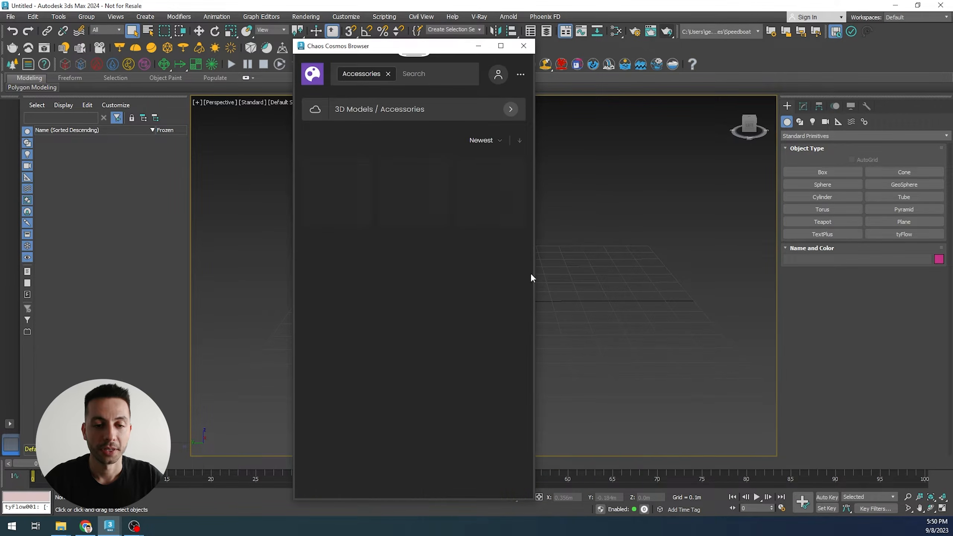
scroll(446, 270, down, 10)
scroll(438, 277, up, 4)
scroll(435, 308, up, 3)
scroll(434, 309, down, 12)
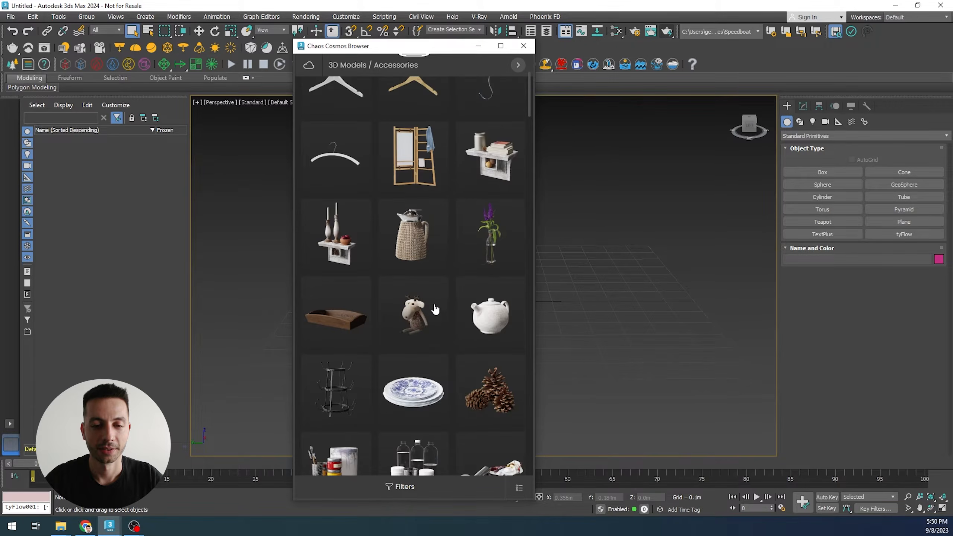
scroll(434, 310, down, 4)
scroll(442, 307, up, 12)
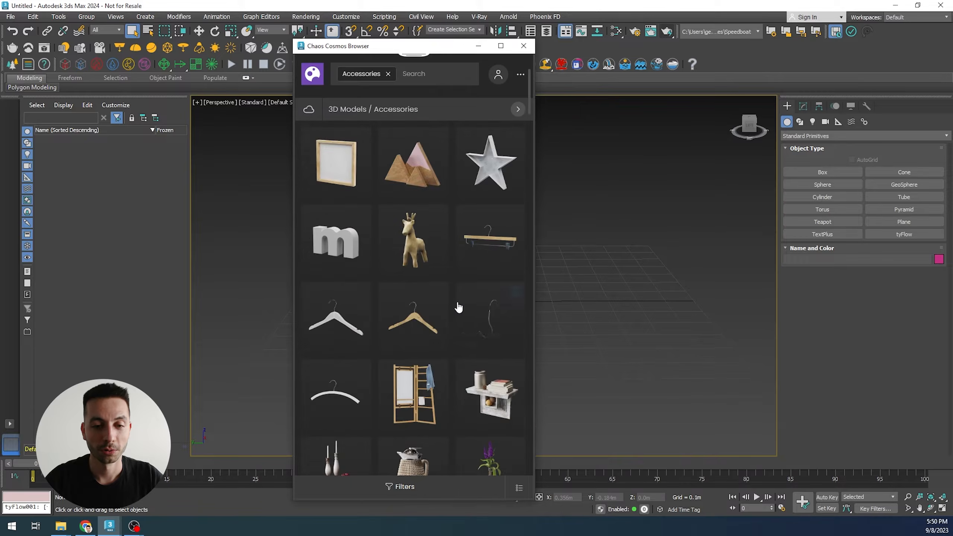
scroll(450, 305, up, 6)
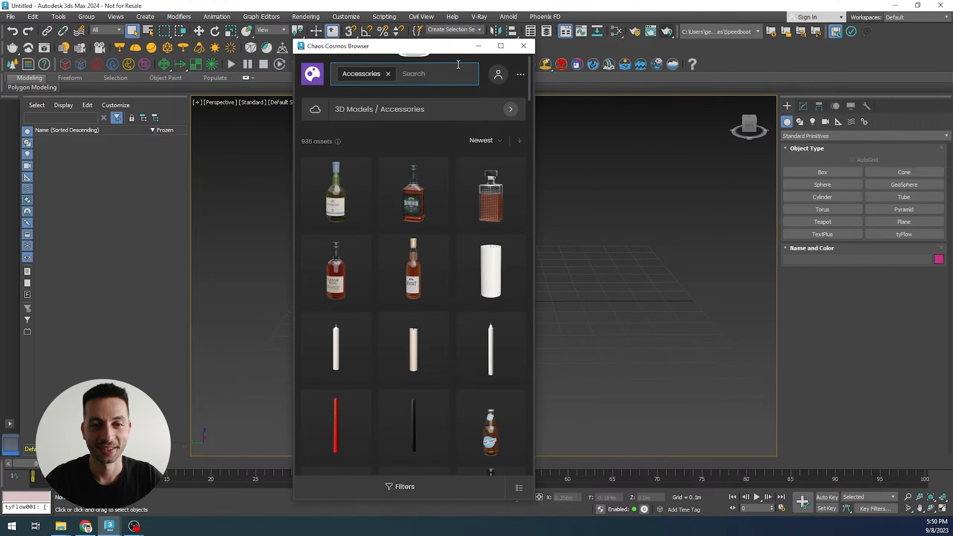
- Search Cosmos for puzzle arc 001, import the Puzzle Arc 001 asset into the scene and close the browser
click(388, 76)
click(412, 75)
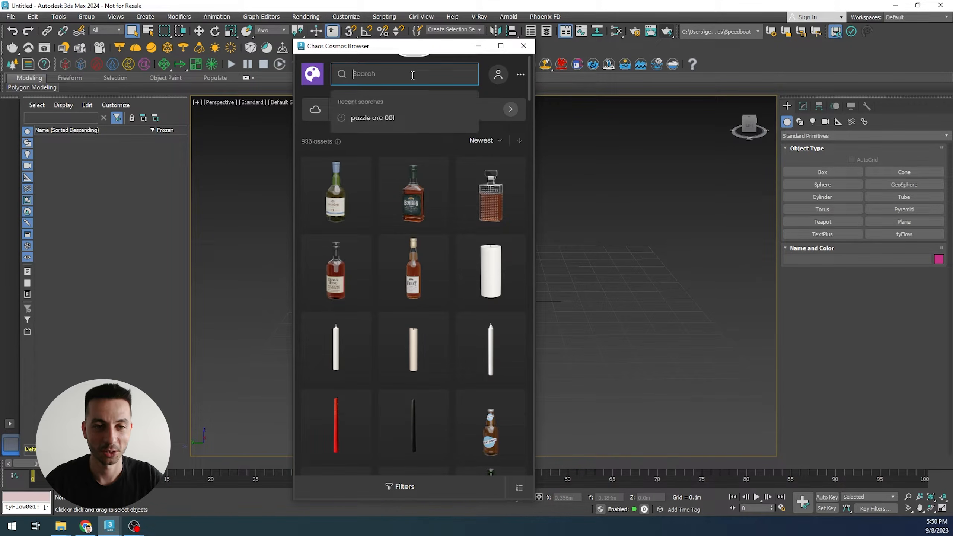
click(377, 118)
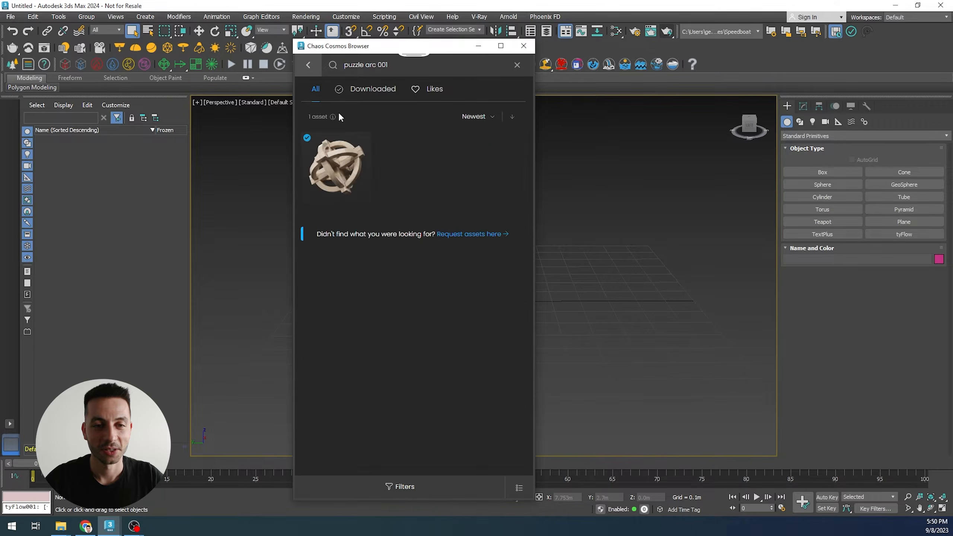
mouse_move(357, 159)
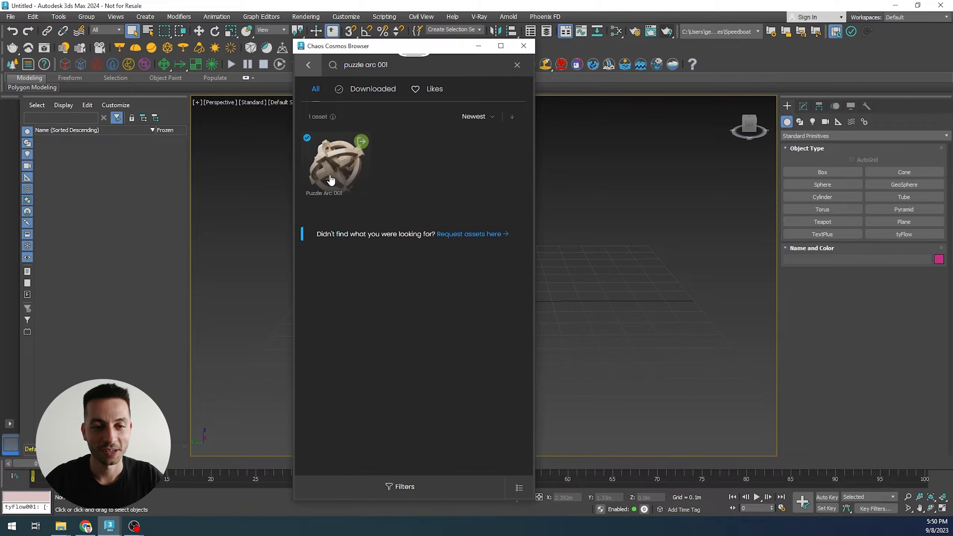
click(361, 145)
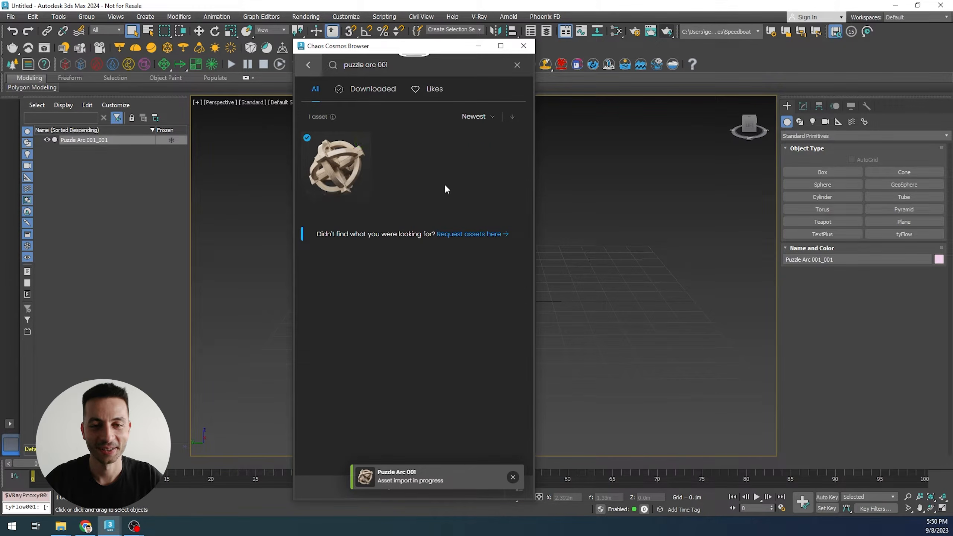
click(524, 46)
click(503, 277)
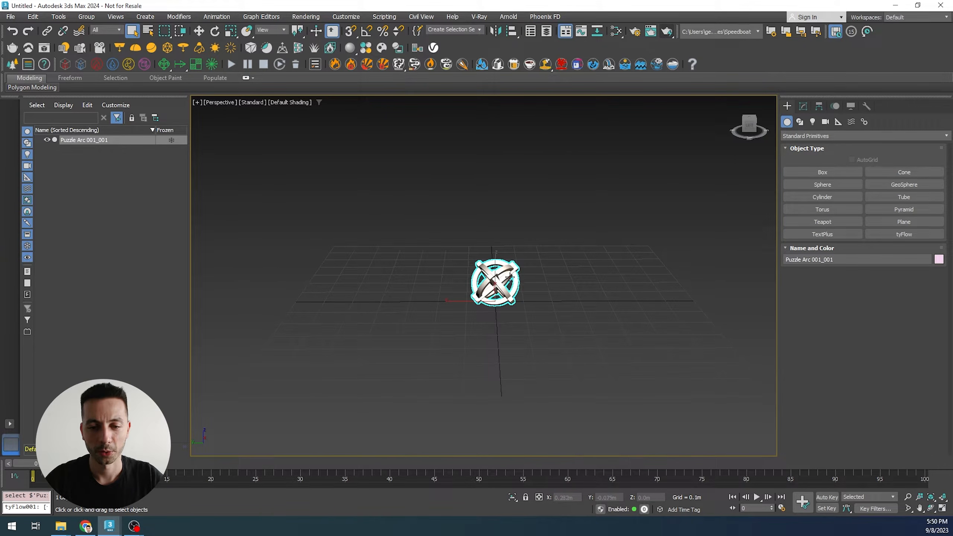
- Convert the imported V-Ray proxy into an editable mesh using Import as mesh
key(z)
scroll(502, 286, down, 3)
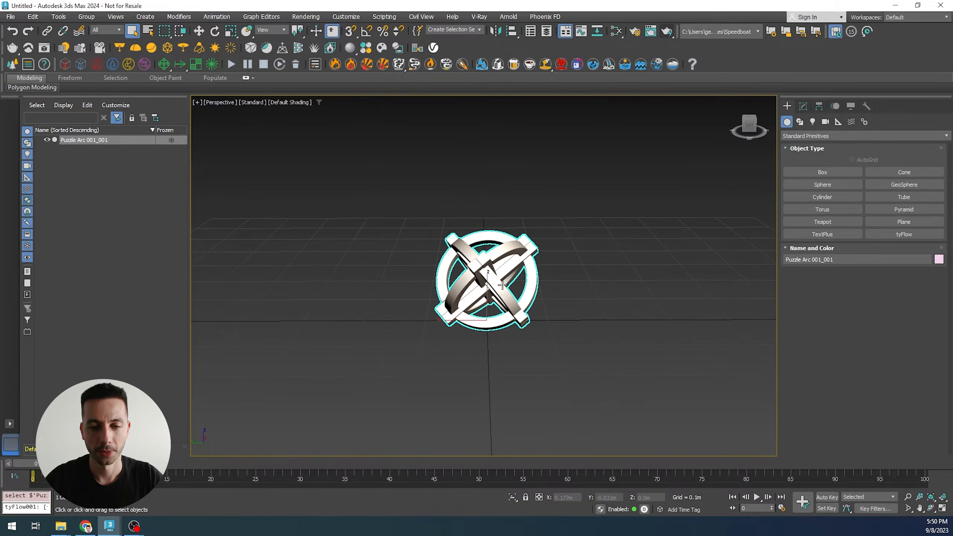
click(803, 105)
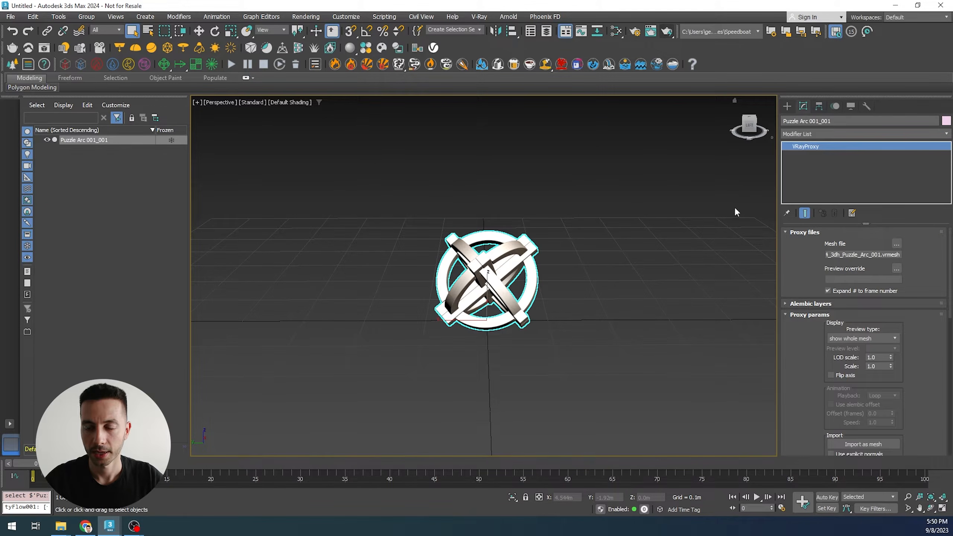
drag(801, 332, 794, 151)
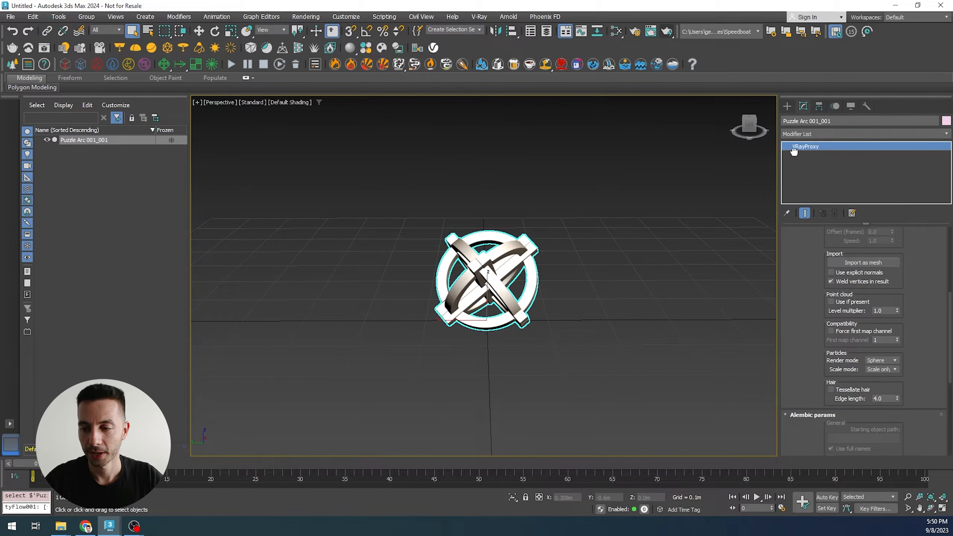
click(868, 261)
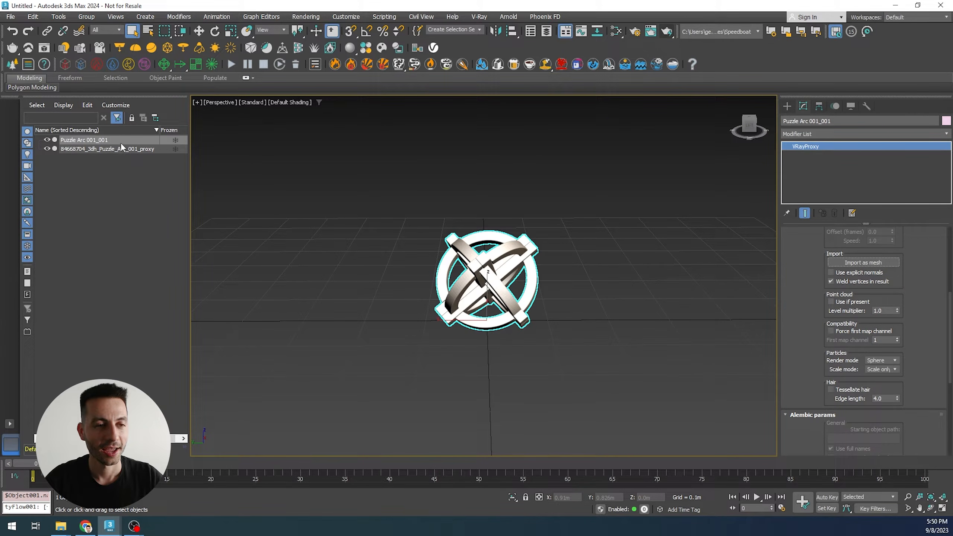
- Delete the original V-Ray proxy object, keeping only the imported mesh copy
click(126, 150)
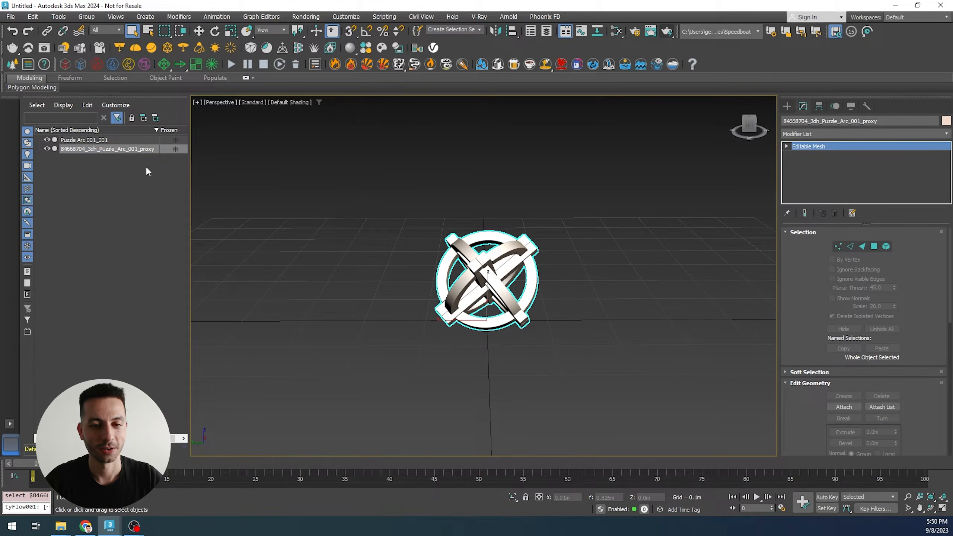
click(141, 156)
click(141, 150)
click(104, 142)
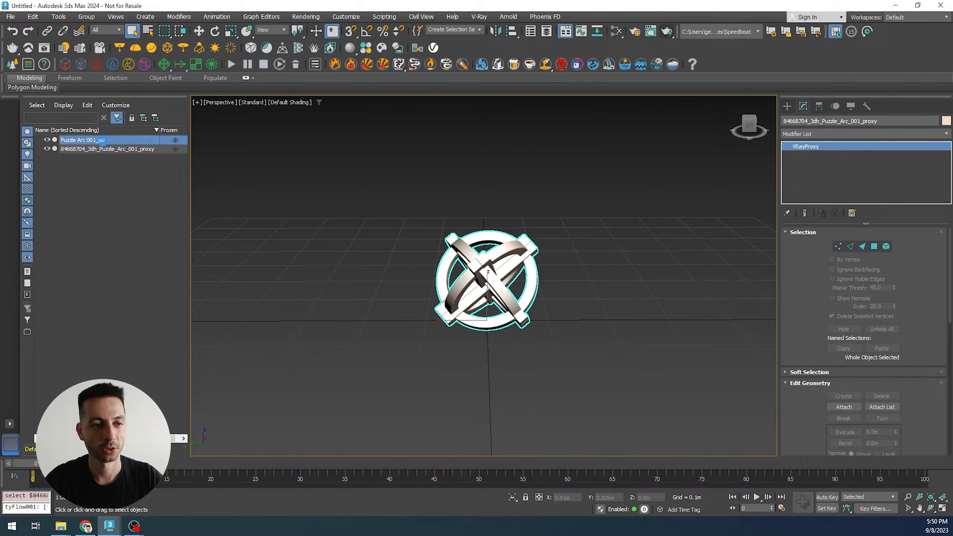
key(Delete)
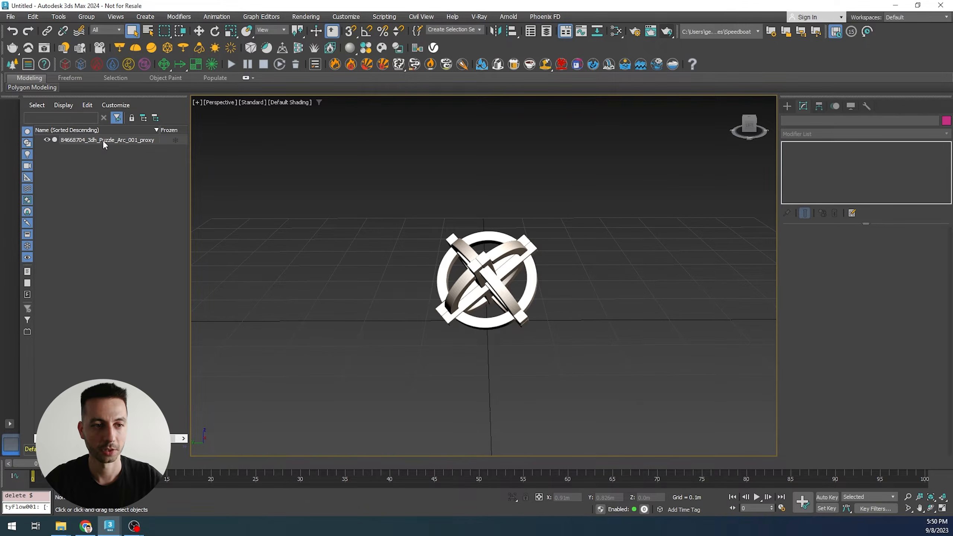
- Rename the imported mesh object to Puzzle_Arc
click(101, 141)
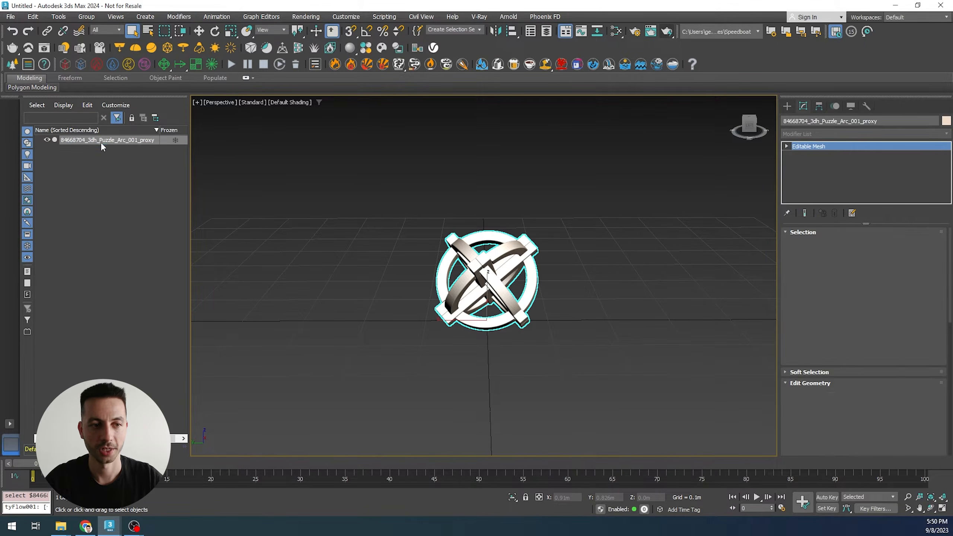
click(823, 120)
key(shift+Home)
key(BackSpace)
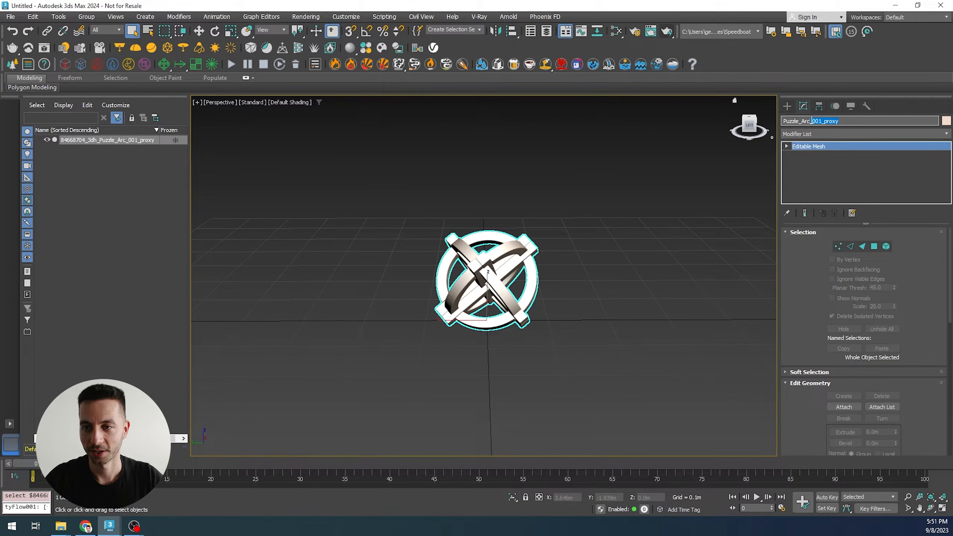
key(BackSpace)
key(Return)
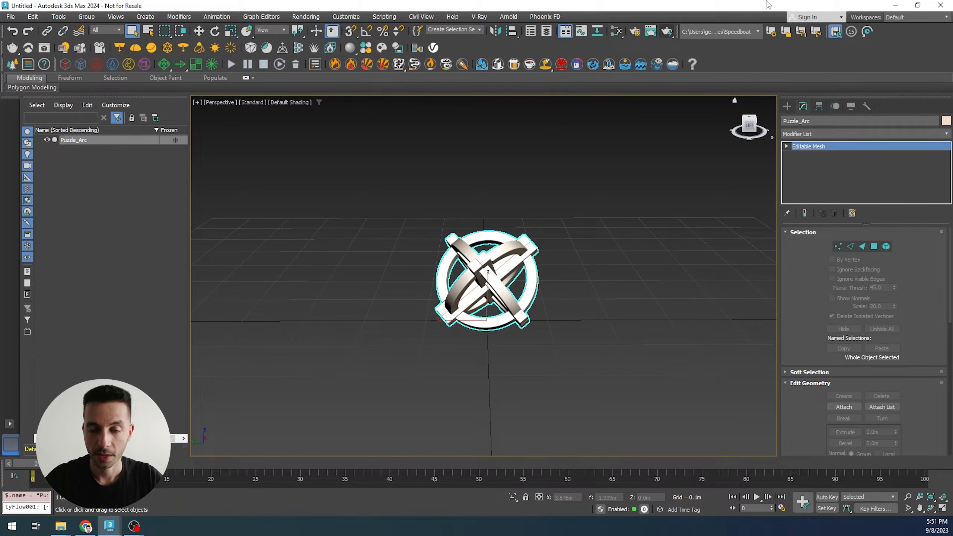
- Scale the puzzle arc object up uniformly so it fills much more of the scene
scroll(569, 235, down, 3)
middle_drag(602, 231, 557, 240)
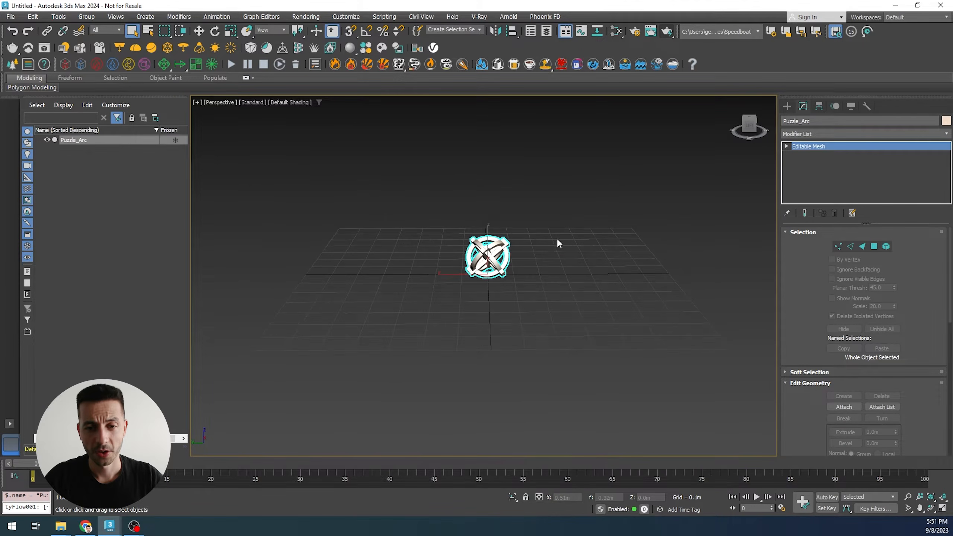
scroll(482, 246, down, 3)
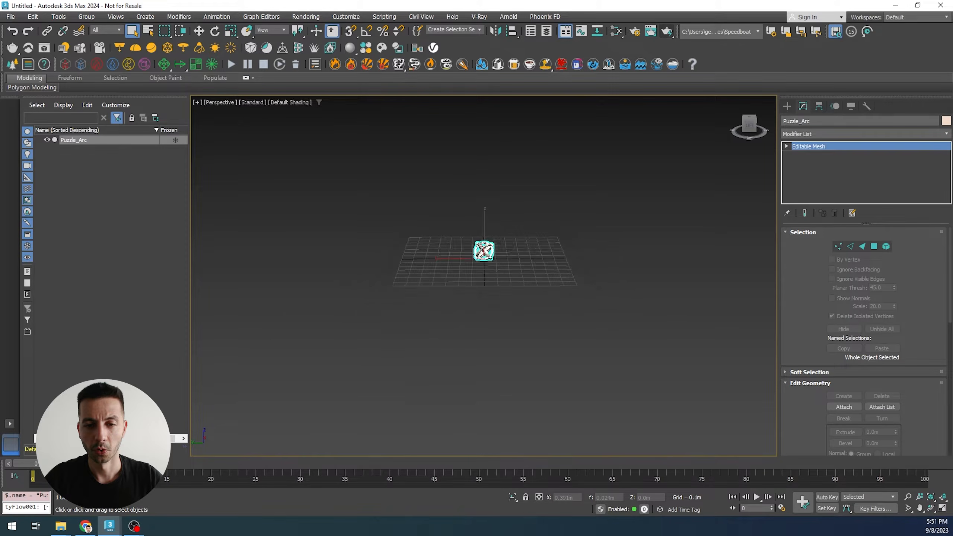
middle_drag(537, 226, 524, 242)
key(r)
drag(457, 296, 507, 365)
scroll(530, 363, down, 6)
middle_drag(565, 337, 551, 374)
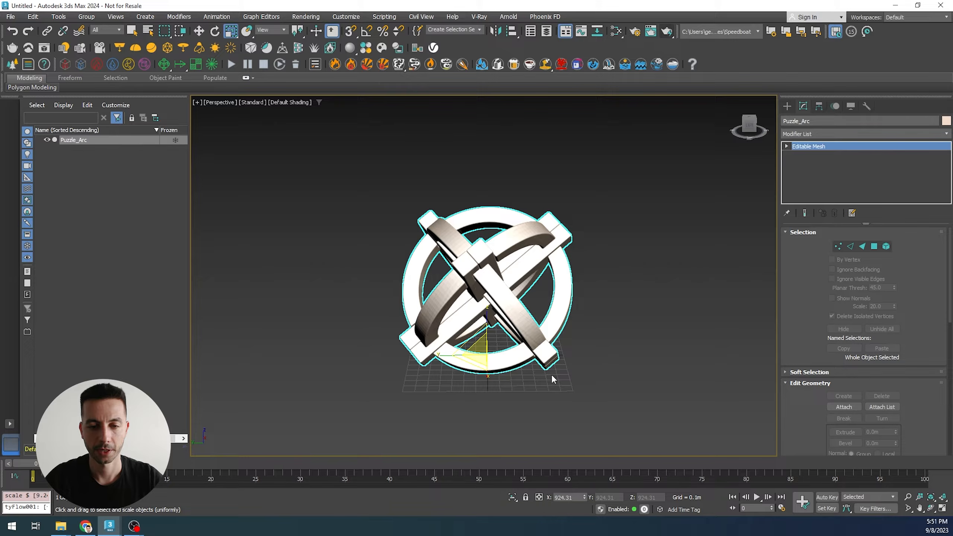
- Set up a Phoenix fire simulation around the puzzle arc and run it
key(w)
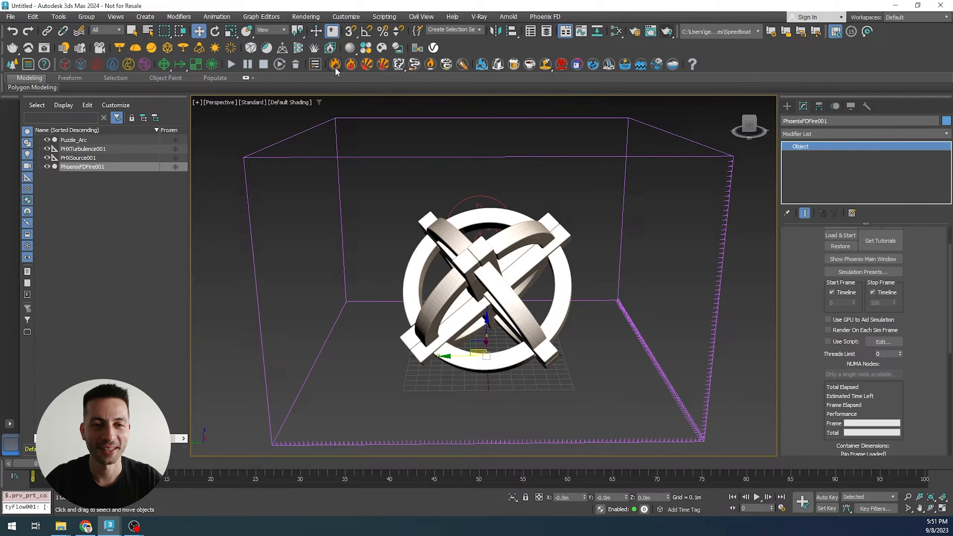
scroll(387, 137, down, 4)
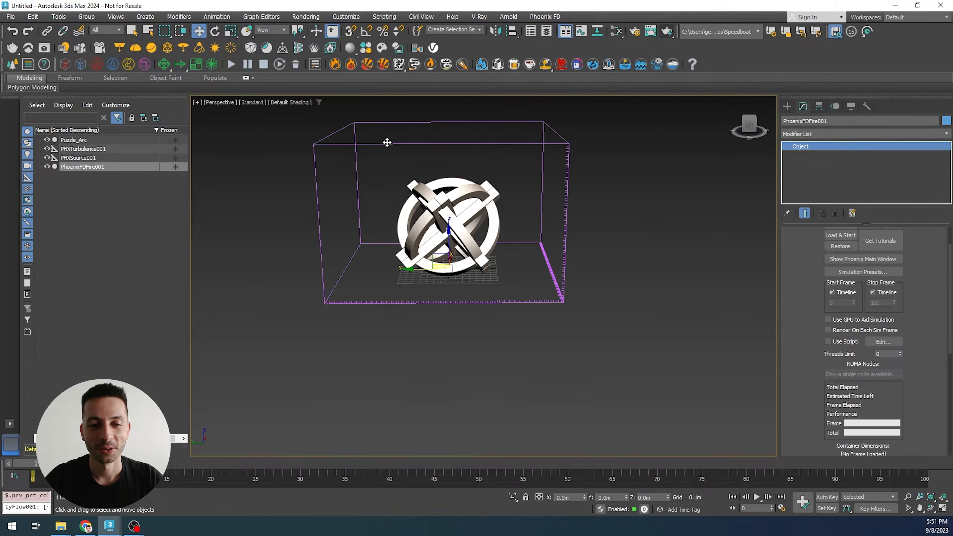
middle_drag(521, 332, 533, 358)
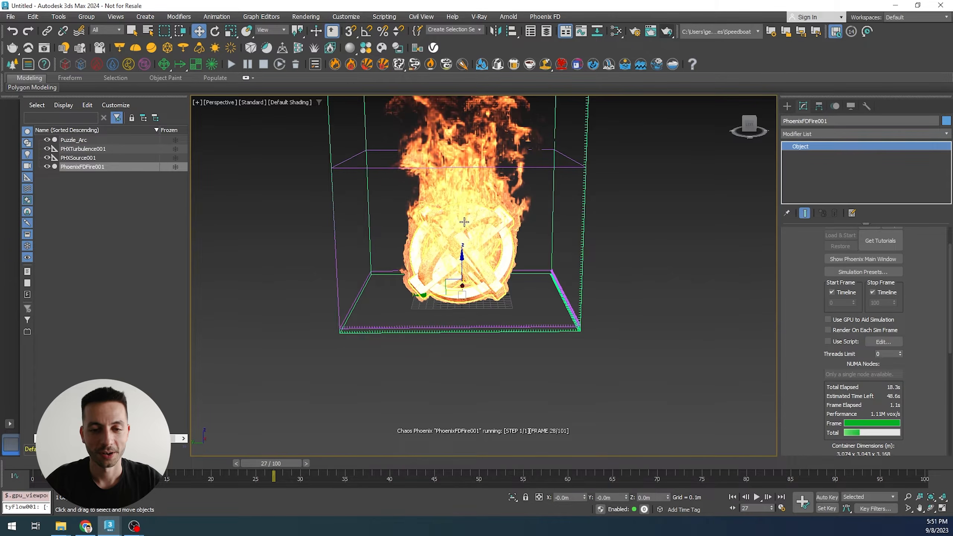
middle_drag(538, 270, 542, 288)
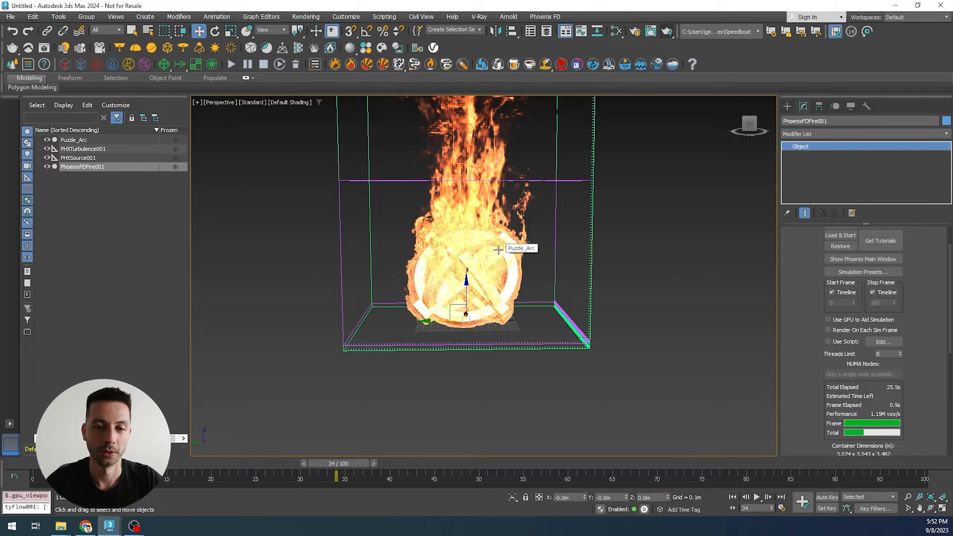
middle_drag(498, 250, 495, 264)
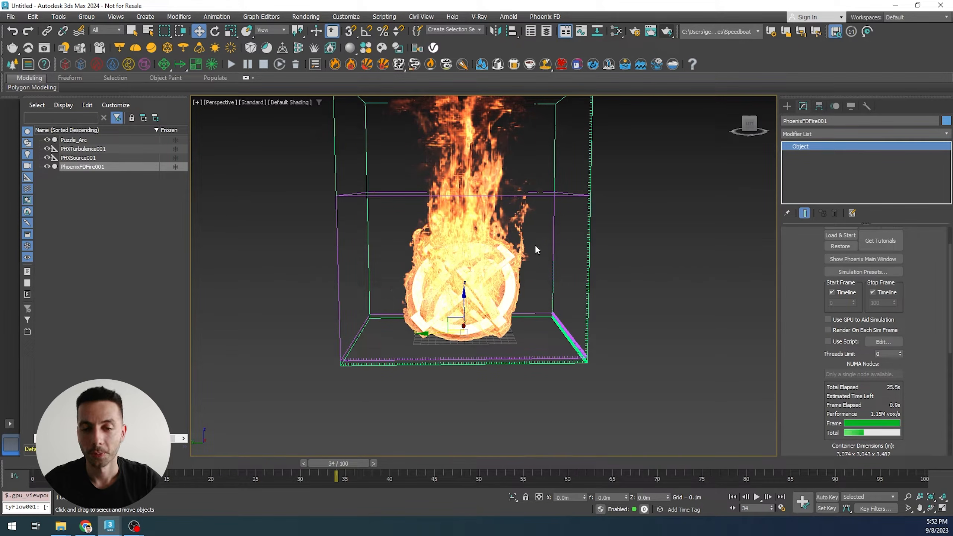
- Reset the fire simulation, confirming deletion of its cache, and return the time slider to the start
click(296, 64)
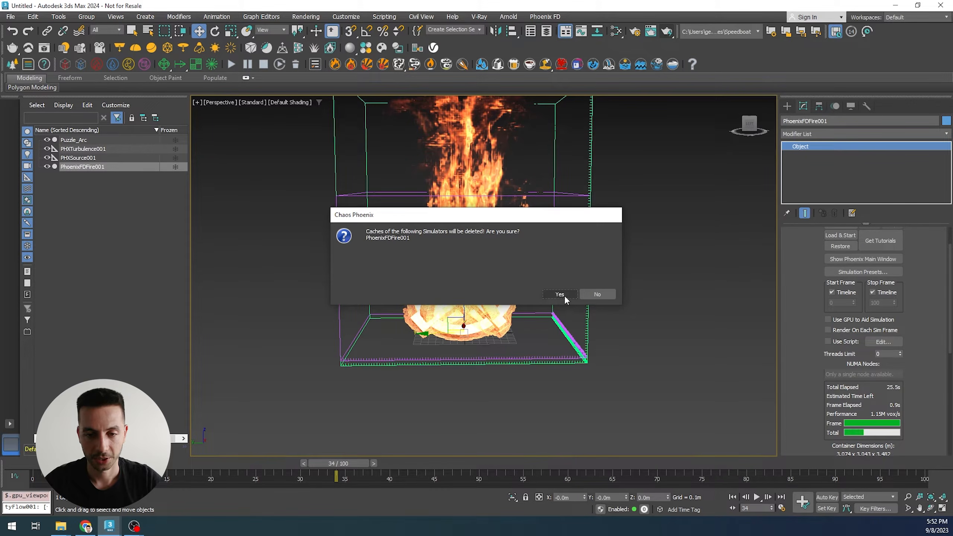
click(564, 295)
drag(332, 465, 29, 446)
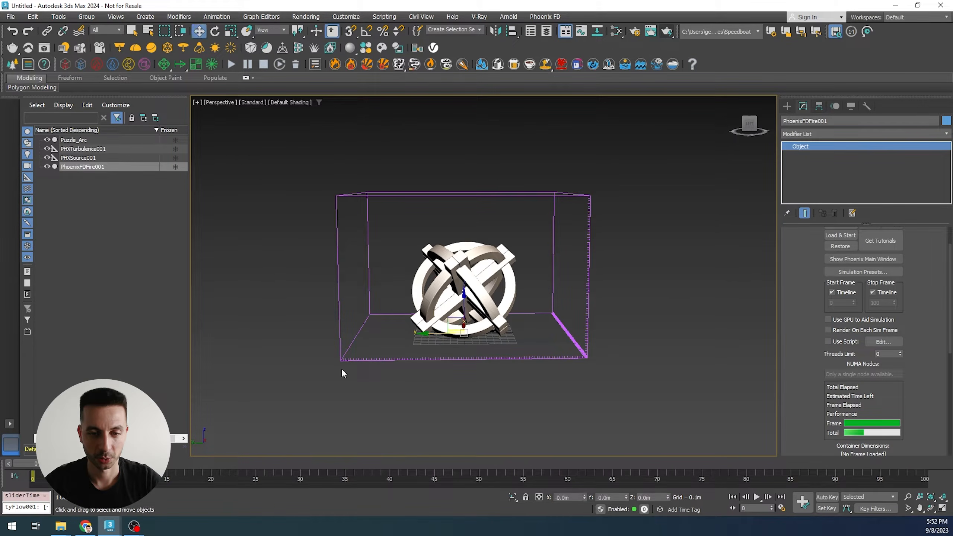
- Move the Phoenix fire source away from the puzzle arc, outside the simulation grid
alt+middle_drag(461, 388, 468, 410)
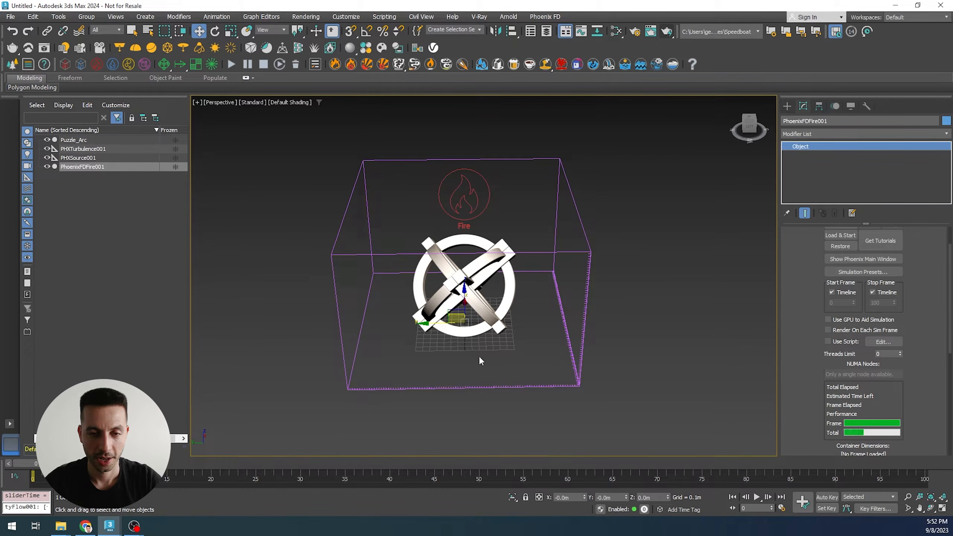
click(474, 198)
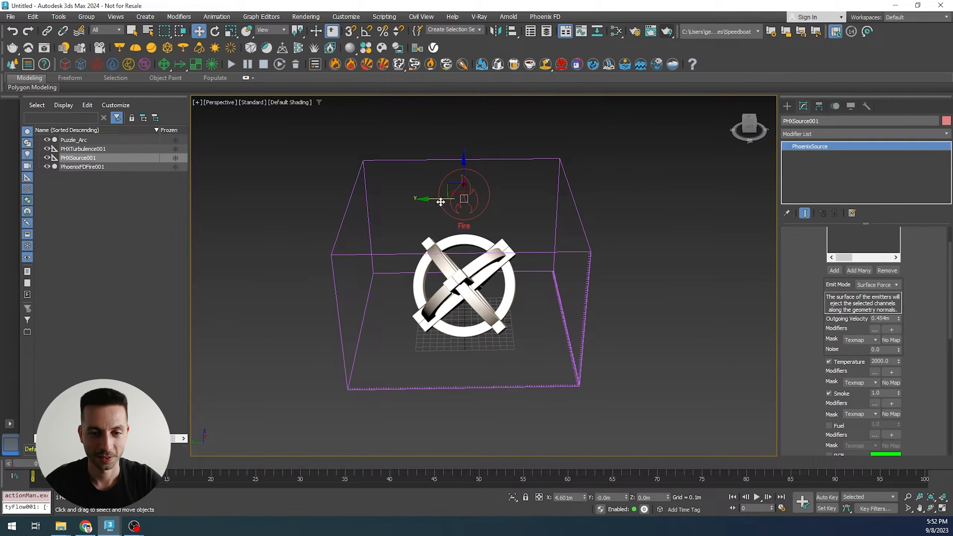
drag(465, 210, 295, 270)
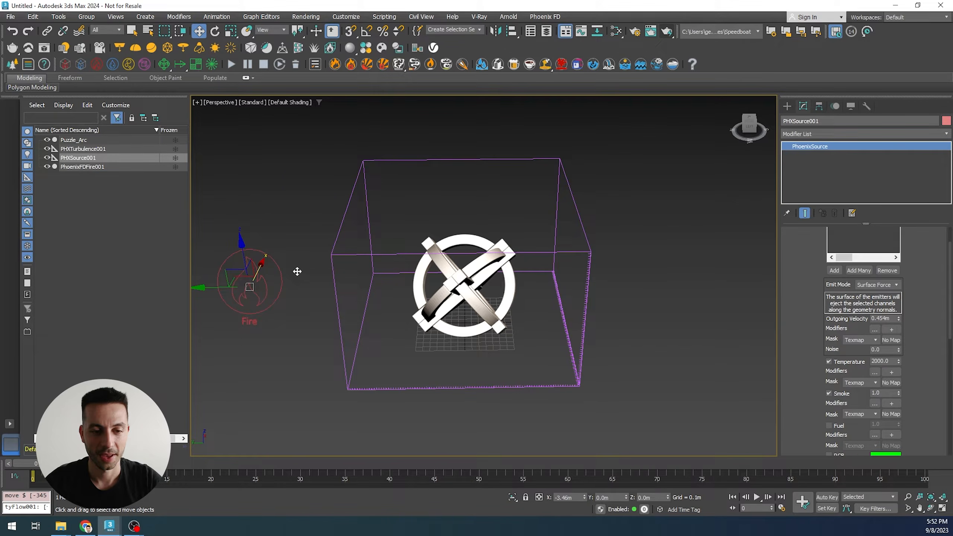
mouse_move(450, 339)
alt+middle_down()
mouse_move(451, 315)
mouse_move(451, 324)
alt+middle_up()
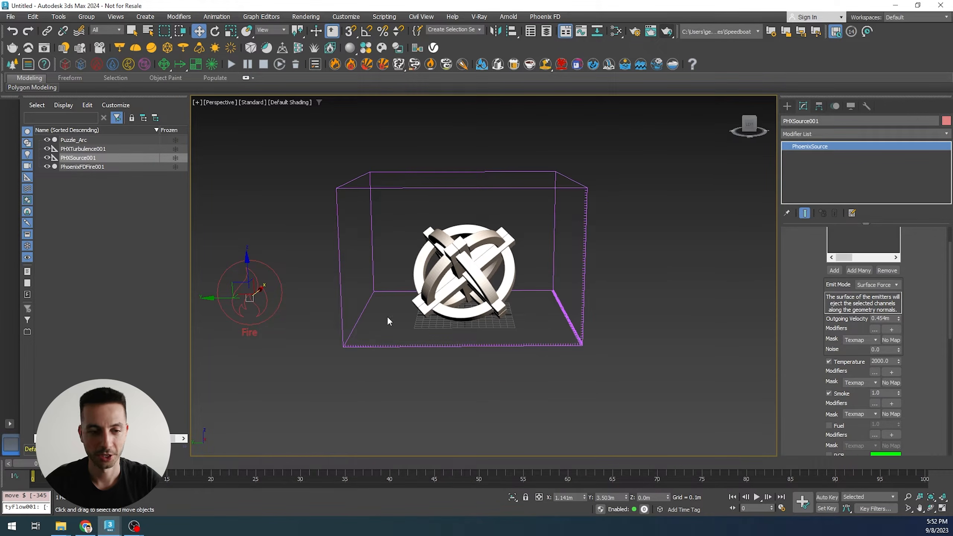
- Switch the fire source's emitted channels from temperature and smoke to fuel only
drag(251, 259, 250, 247)
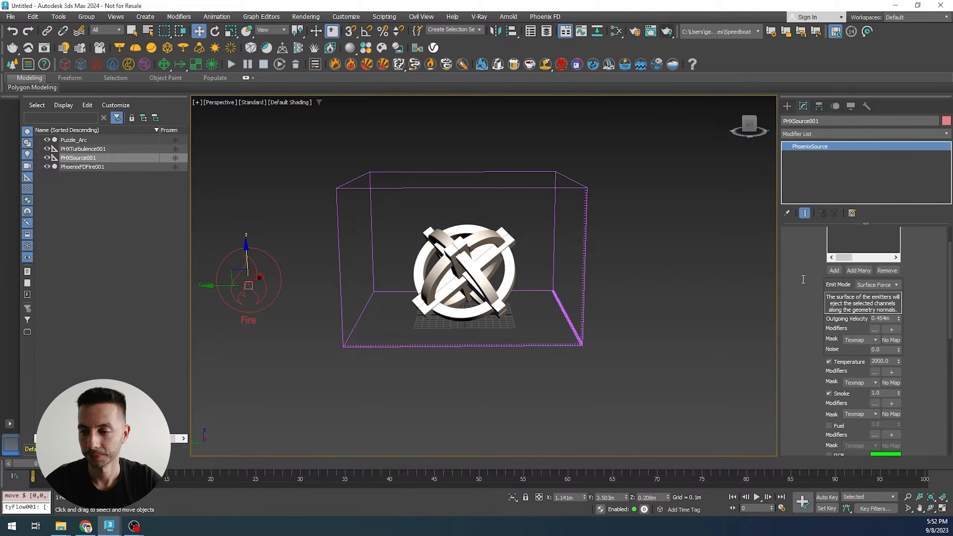
scroll(809, 366, up, 2)
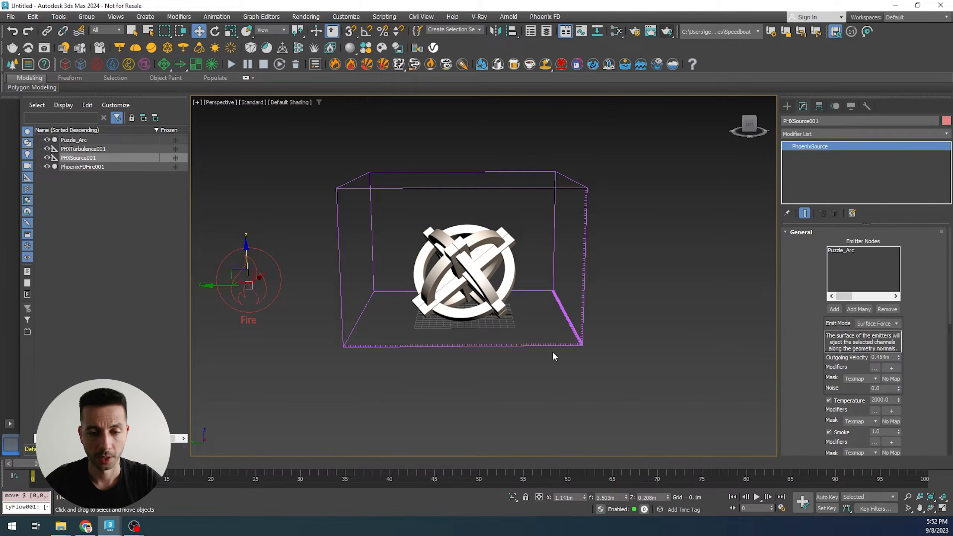
scroll(815, 328, down, 3)
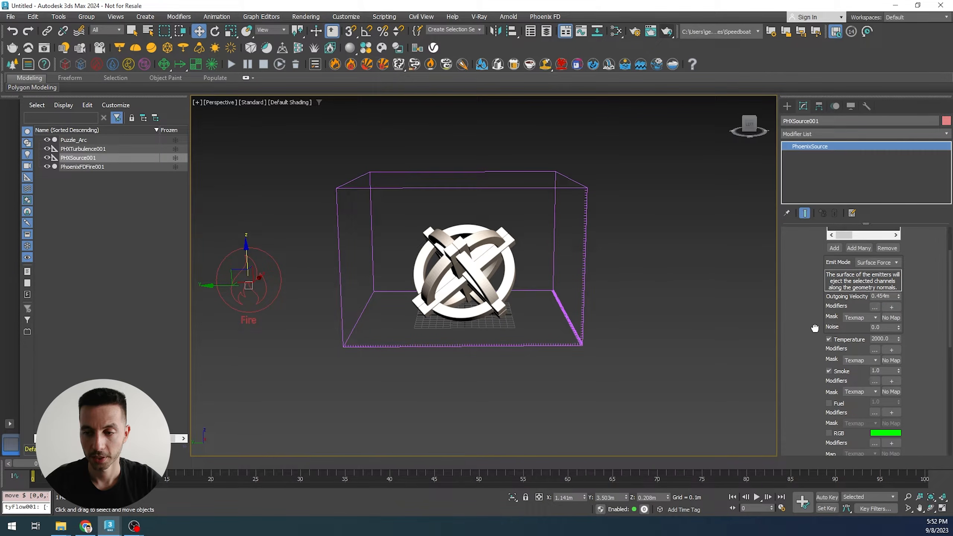
click(840, 339)
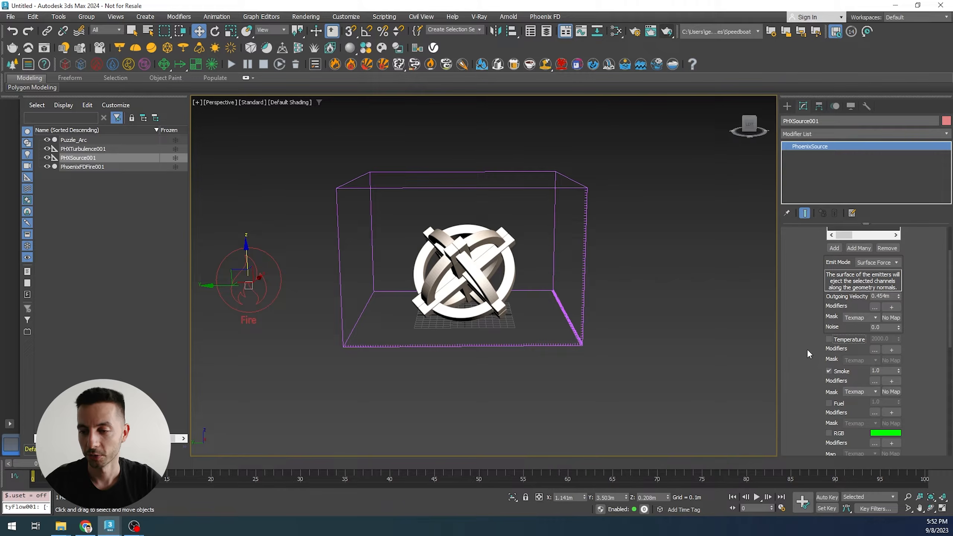
click(833, 371)
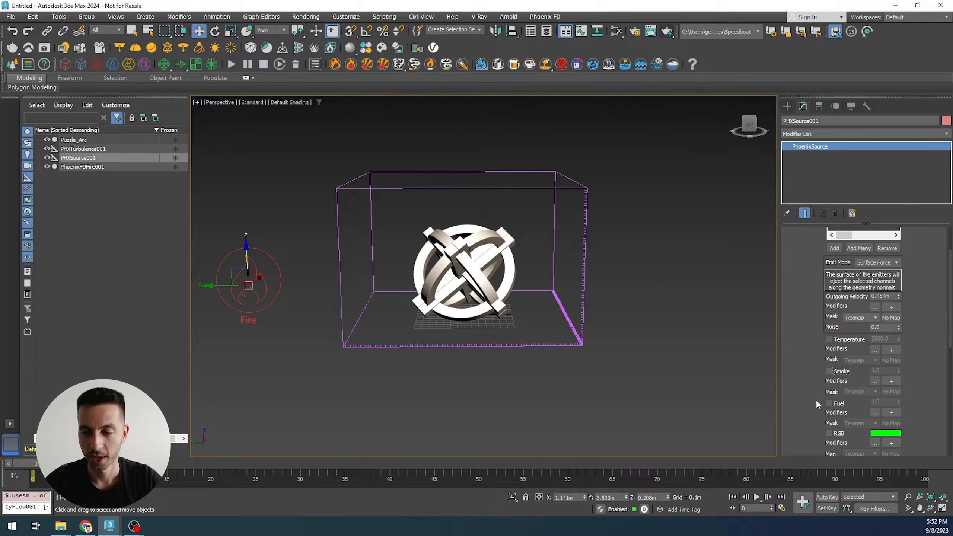
click(830, 402)
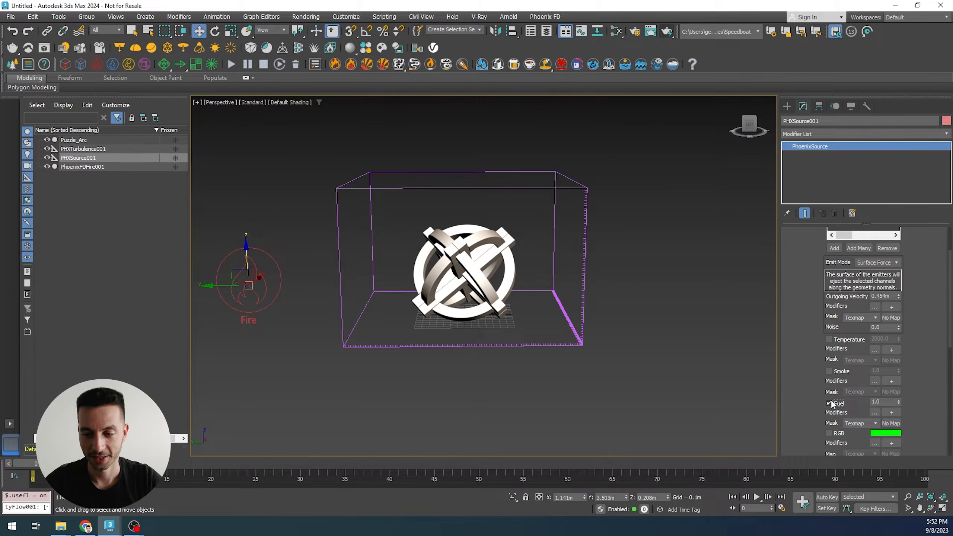
- Start the fire simulation and stop it after a few frames
click(228, 66)
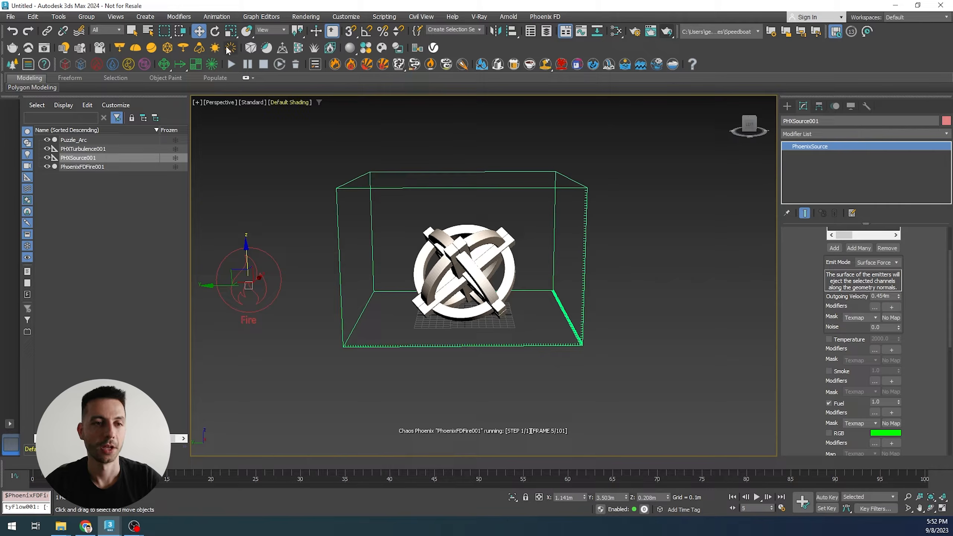
click(264, 65)
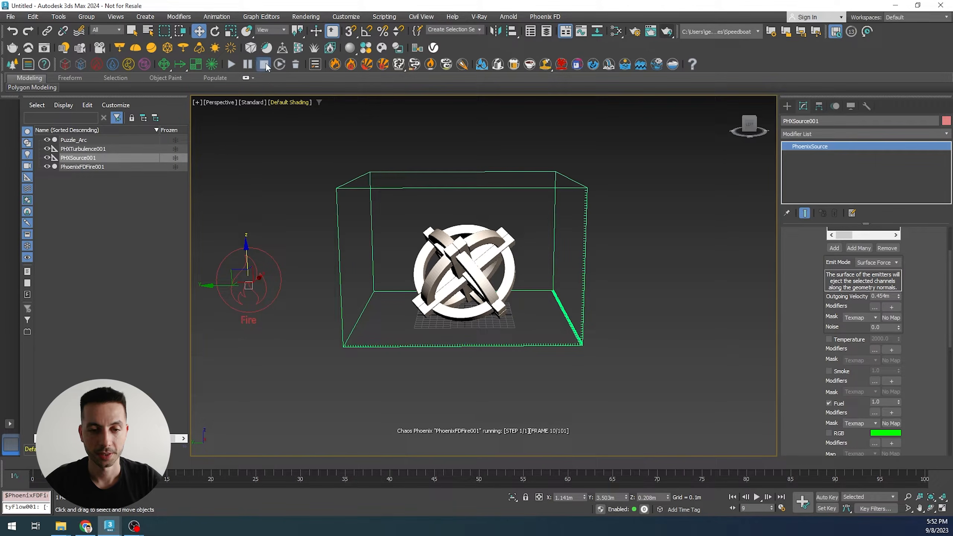
- Select the fire simulator grid and toggle its GPU shaded preview display in the Preview settings
click(555, 190)
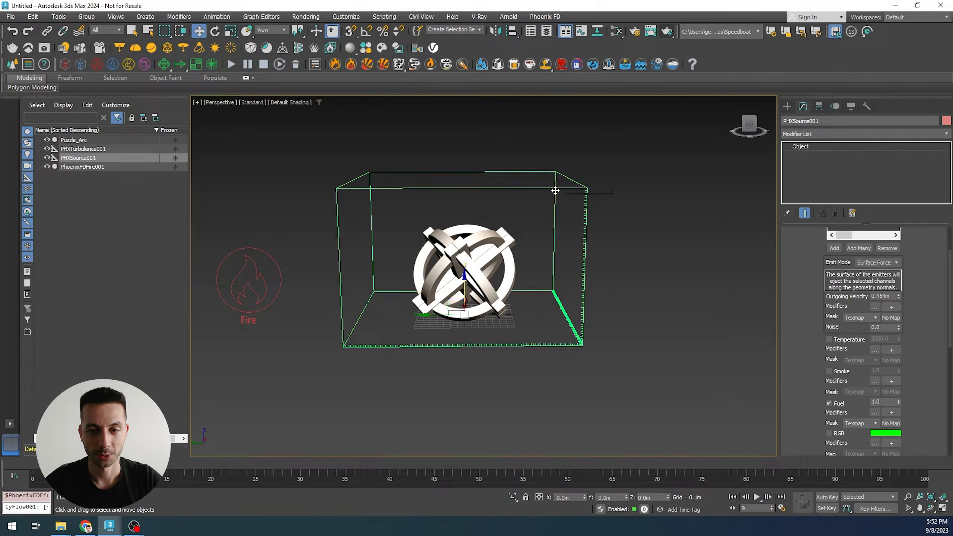
scroll(816, 311, up, 2)
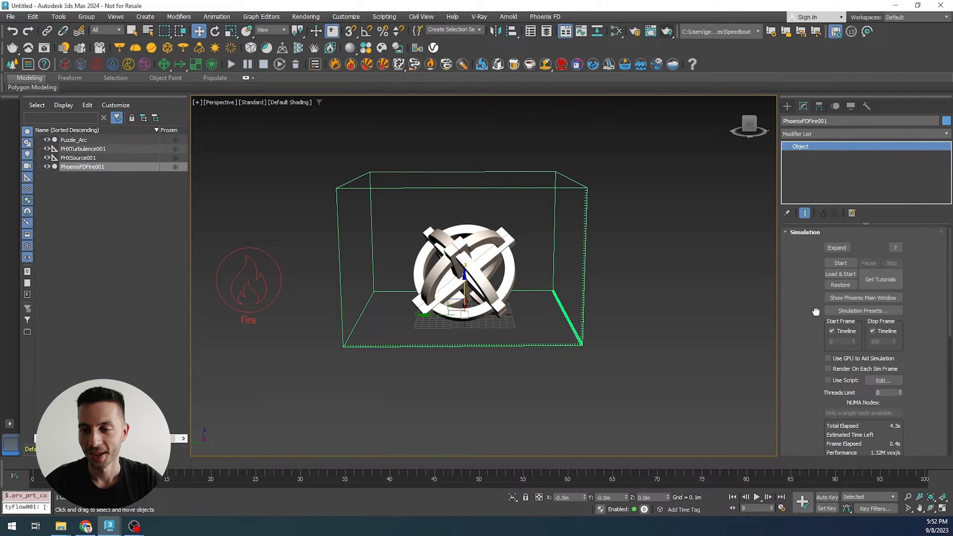
click(799, 232)
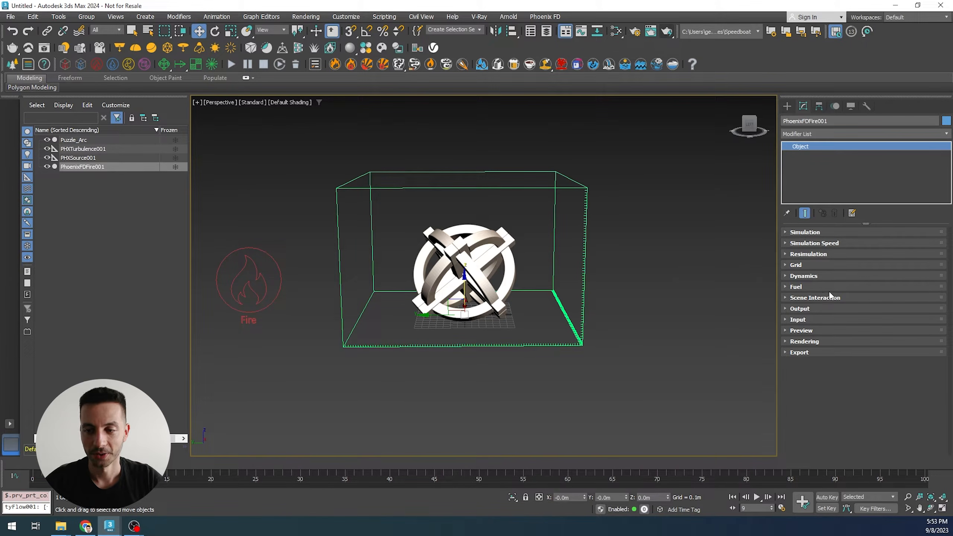
click(806, 331)
drag(805, 311, 805, 381)
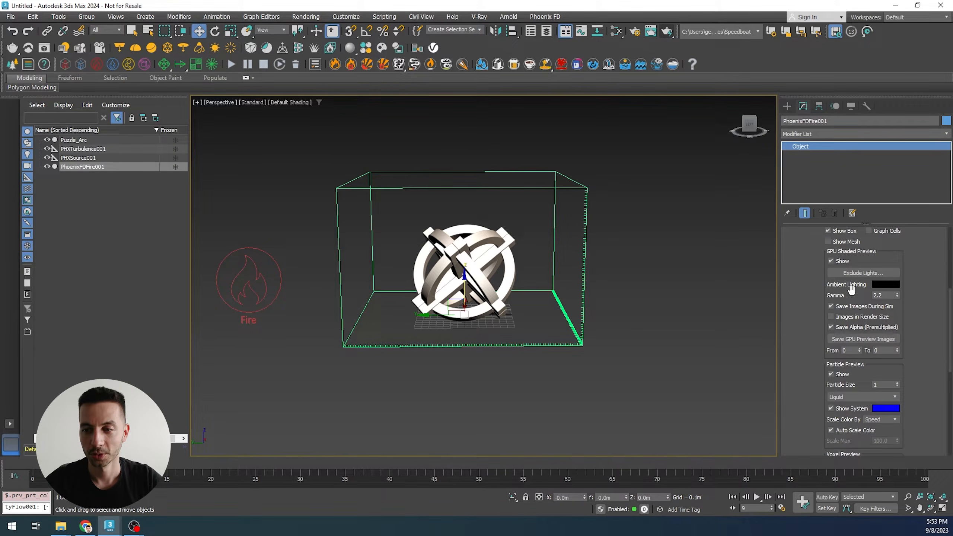
click(831, 260)
drag(810, 246, 813, 358)
click(810, 252)
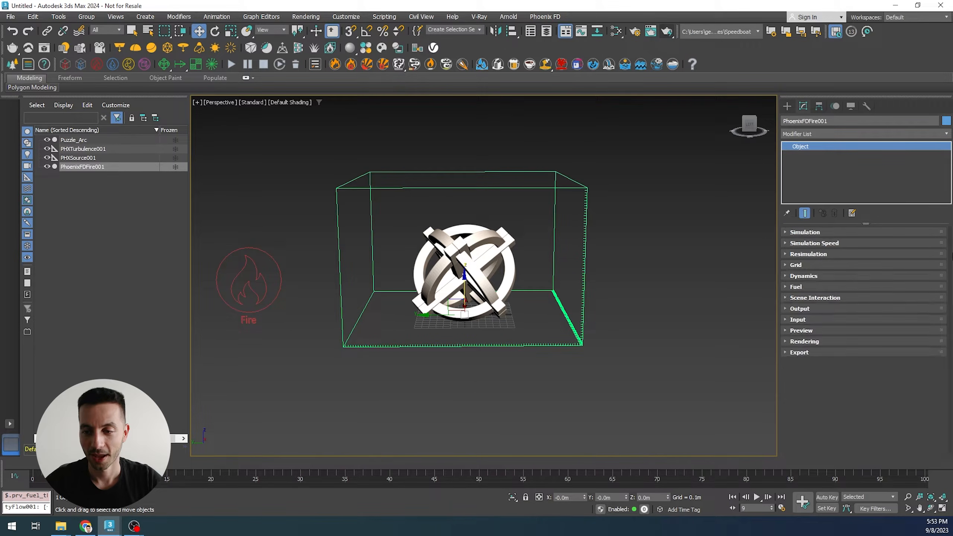
- Enable the Grid Fuel output channel in the simulator's Output settings
click(809, 308)
scroll(804, 327, down, 3)
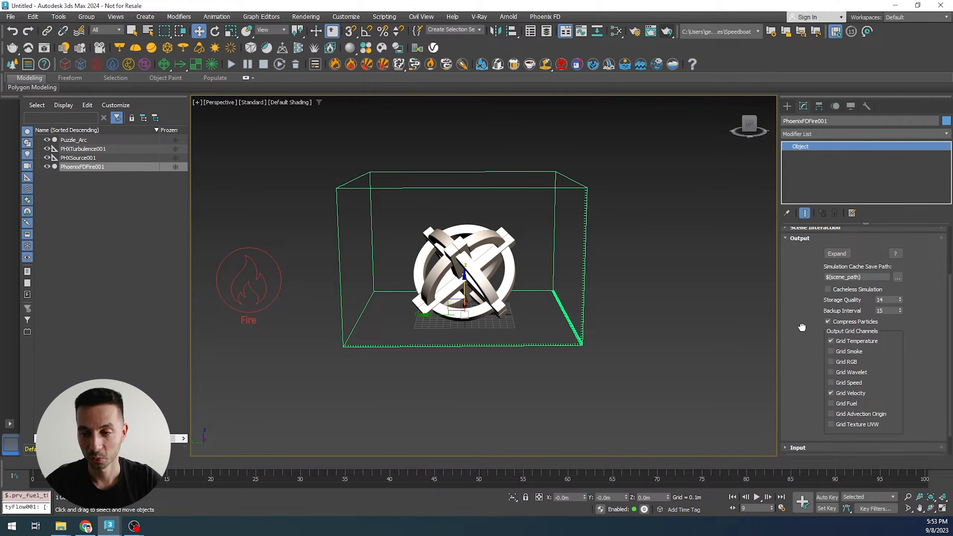
click(831, 400)
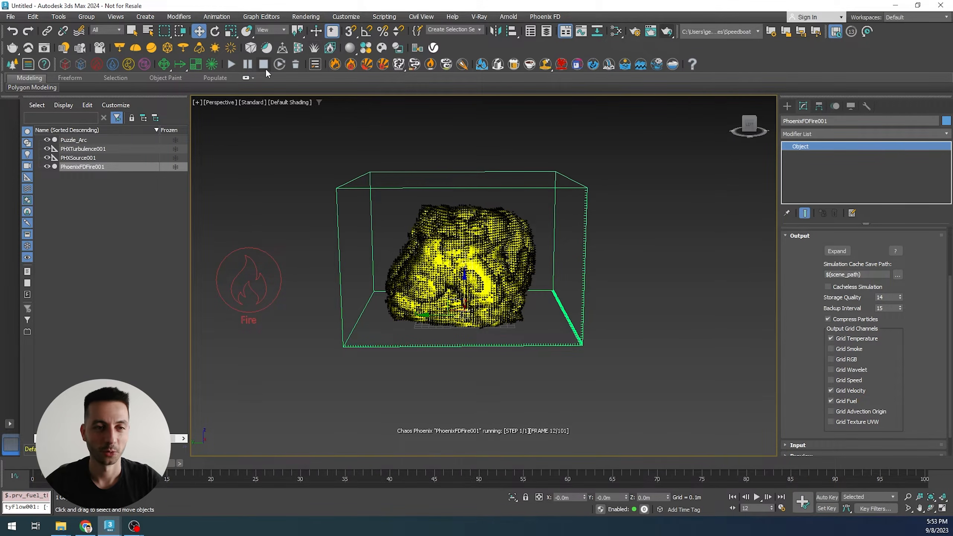
- Set the fire source's emit mode to Volume Brush and convert its emitters to non-solids
drag(154, 464, 22, 460)
key(w)
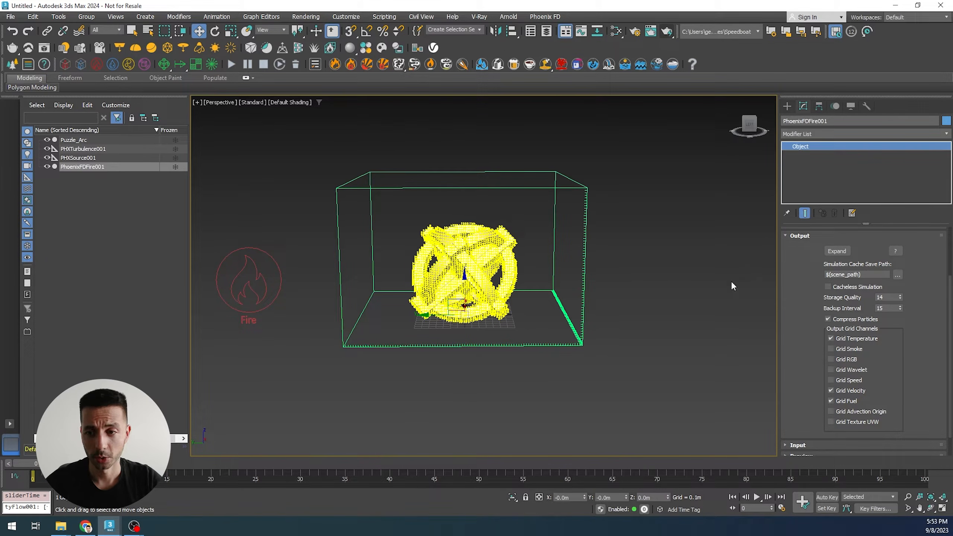
click(799, 235)
middle_drag(524, 399, 529, 394)
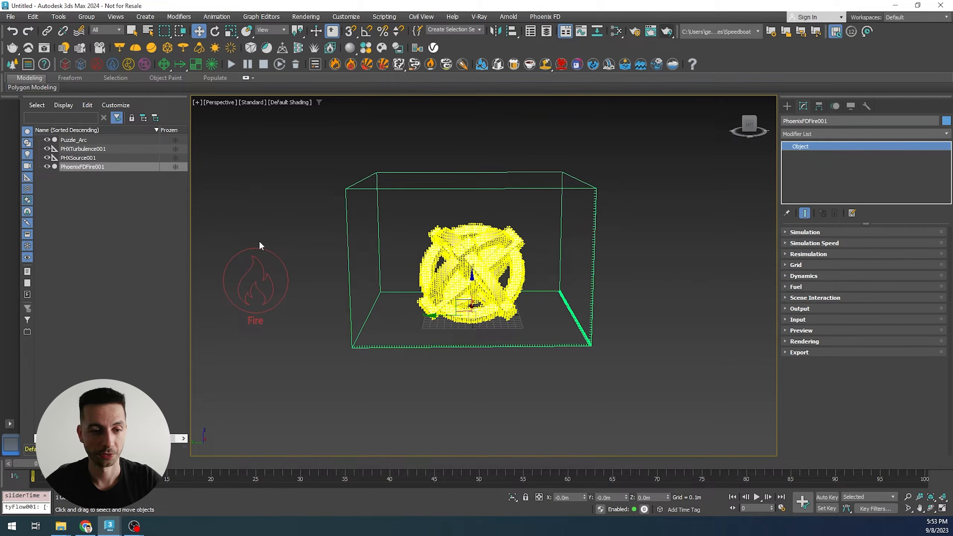
click(277, 280)
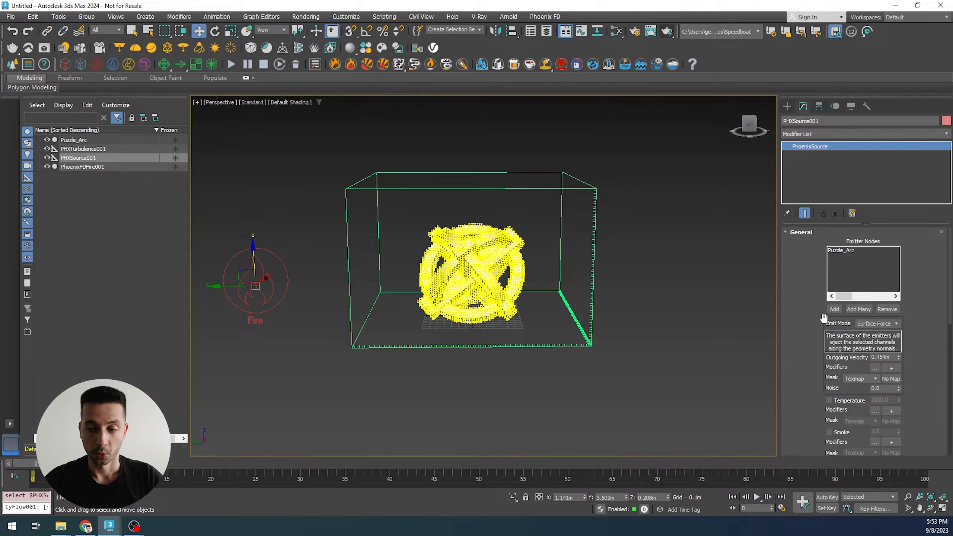
click(892, 323)
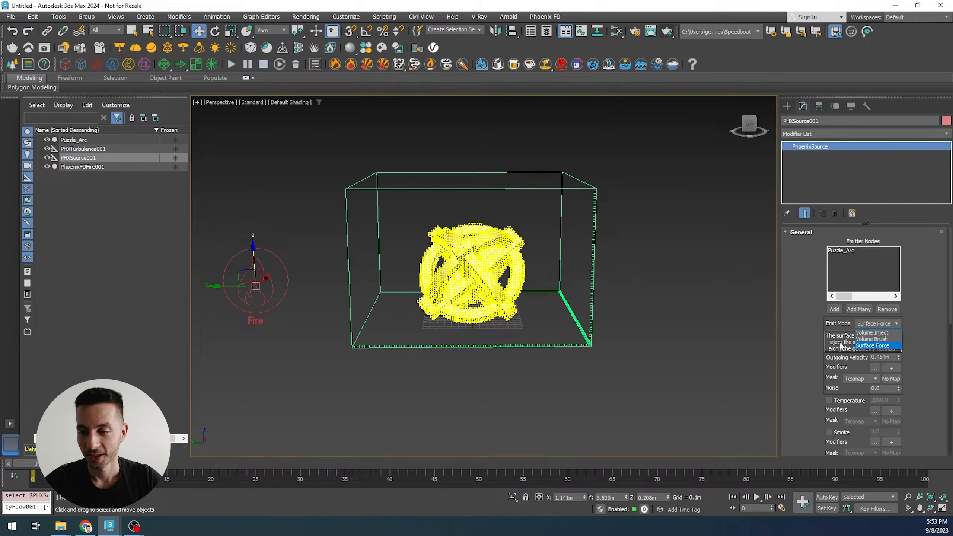
click(872, 339)
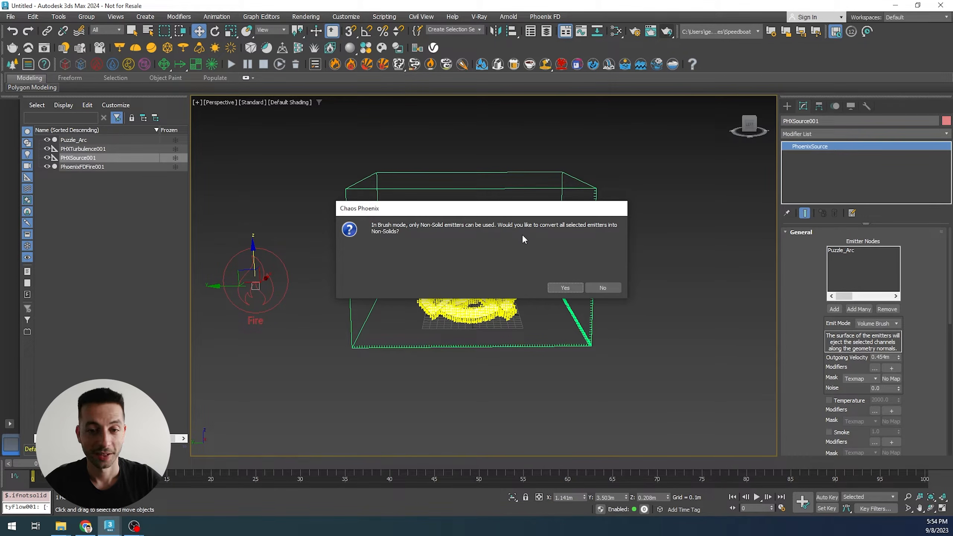
click(565, 287)
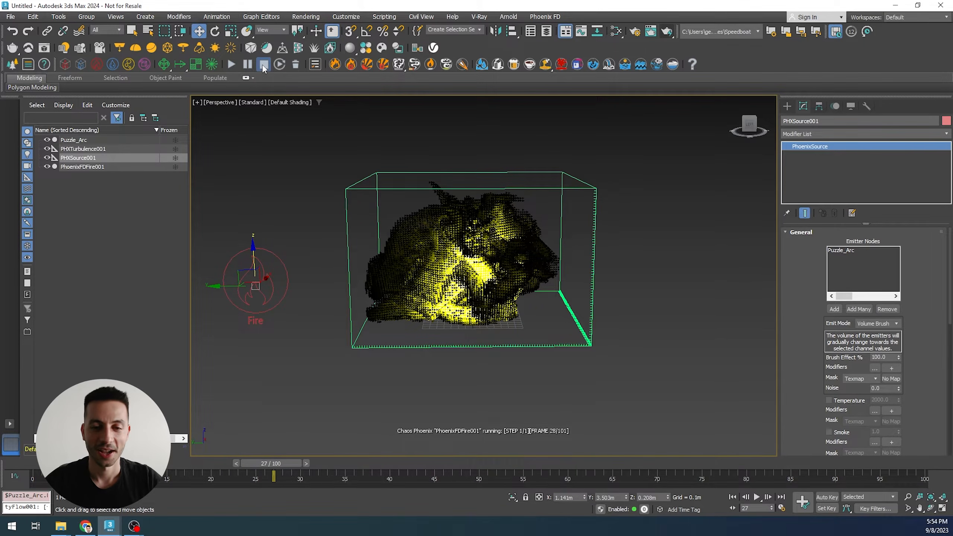
- Delete the Phoenix turbulence object from the scene
scroll(536, 416, down, 3)
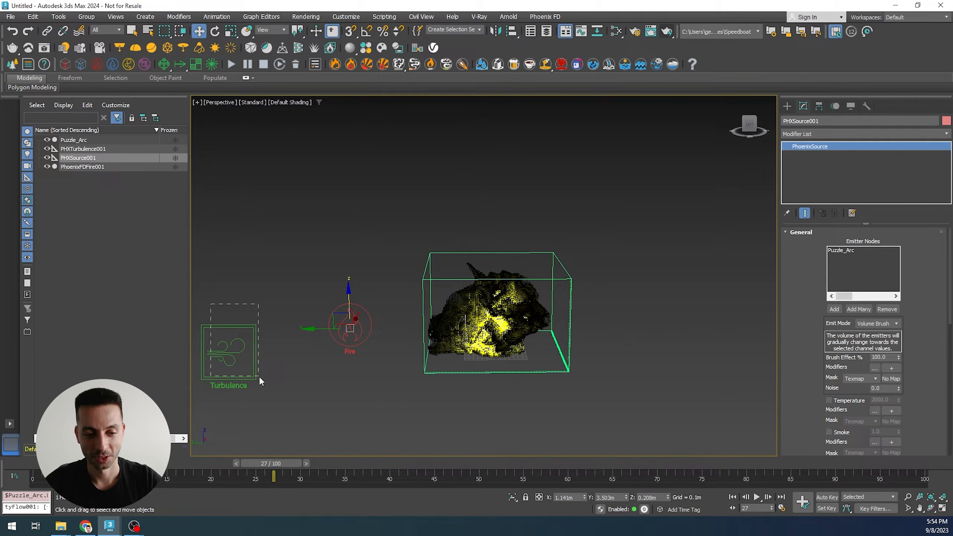
drag(211, 305, 259, 376)
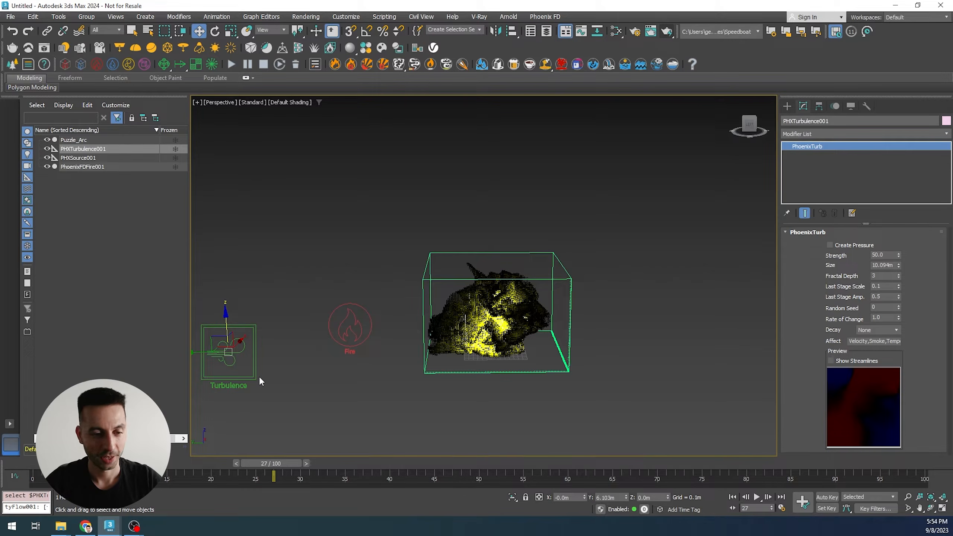
key(Delete)
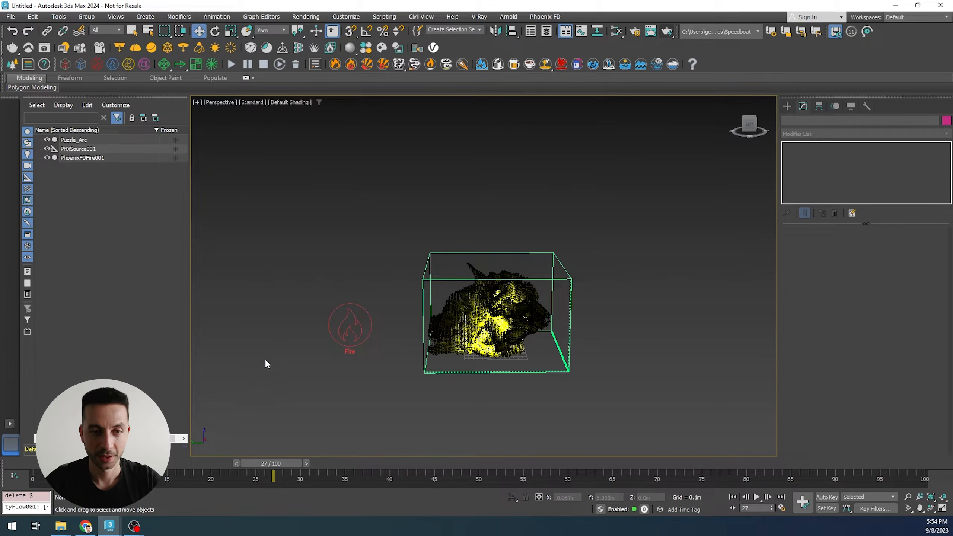
- Run the fire simulation again and stop it after some frames
click(230, 64)
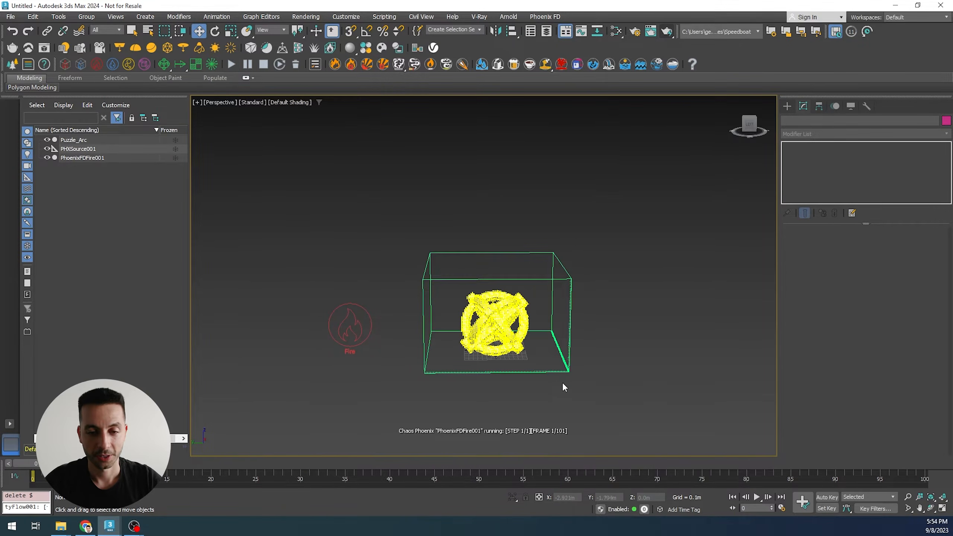
scroll(535, 367, up, 3)
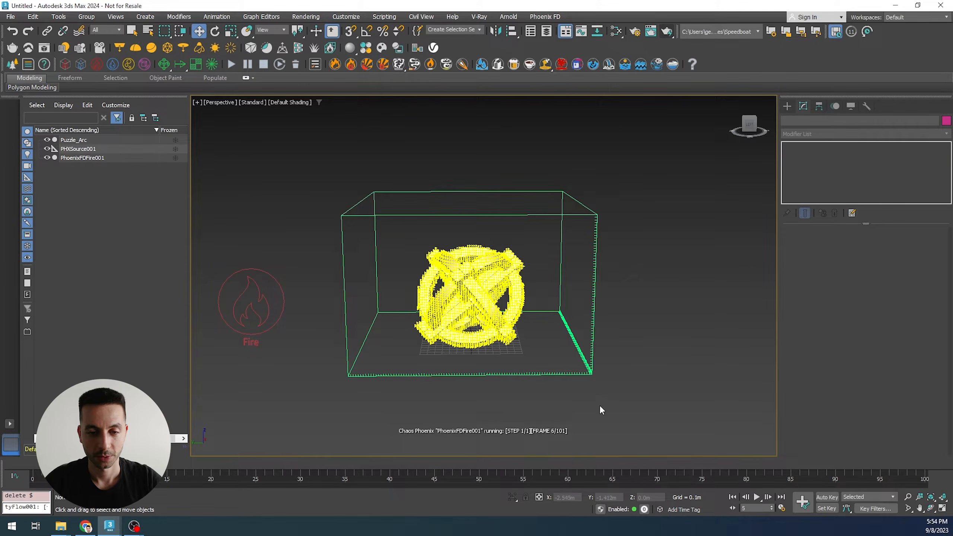
mouse_move(533, 350)
alt+middle_down()
mouse_move(533, 330)
mouse_move(534, 347)
alt+middle_up()
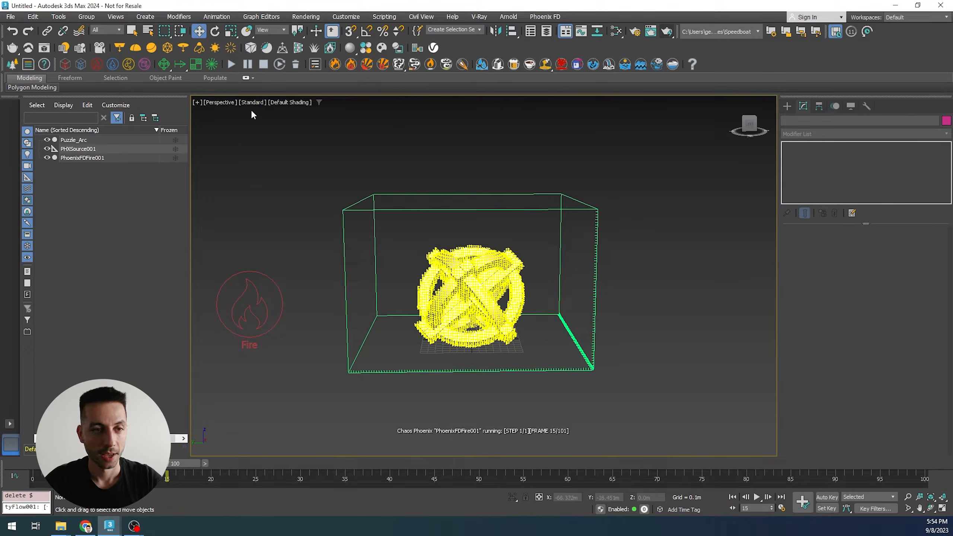
click(264, 64)
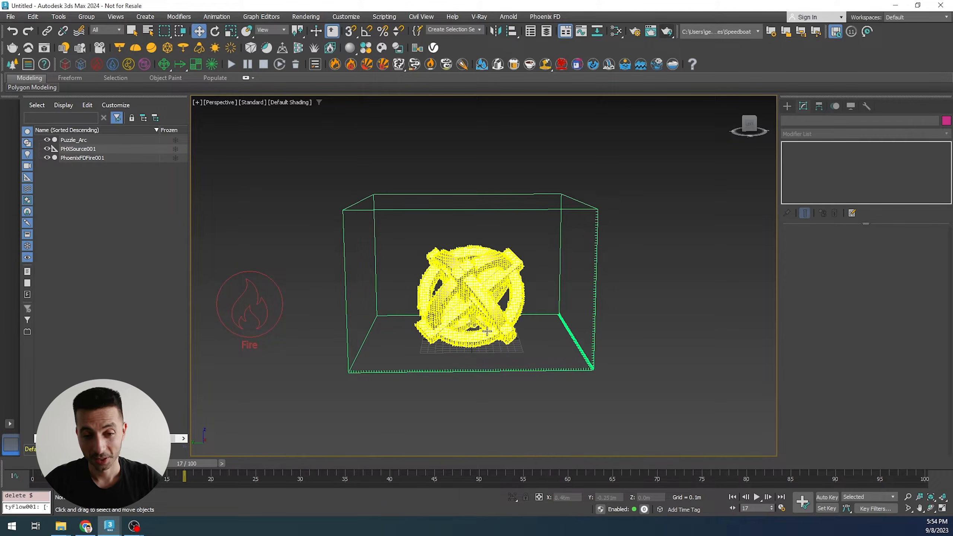
- Remove the puzzle arc from the fire source's emitter nodes list
click(495, 312)
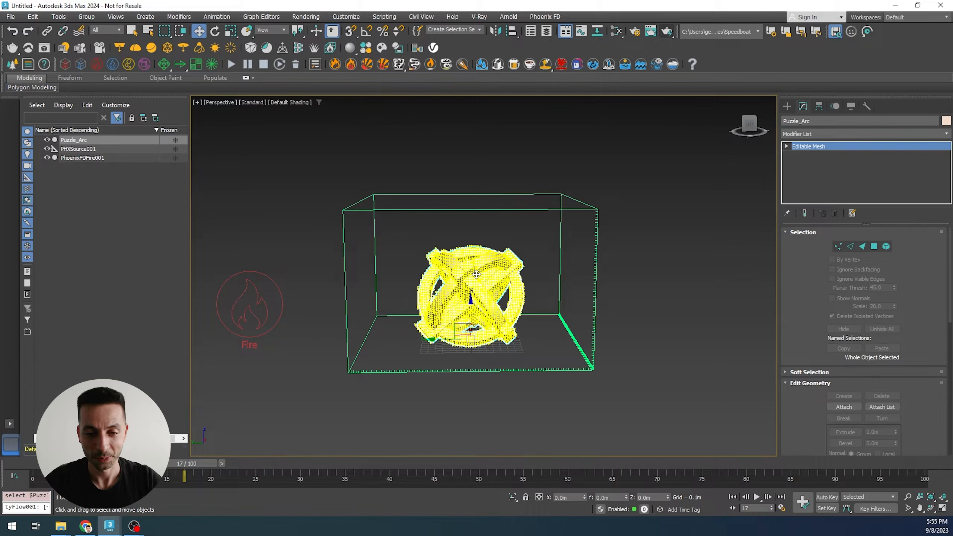
drag(252, 308, 253, 306)
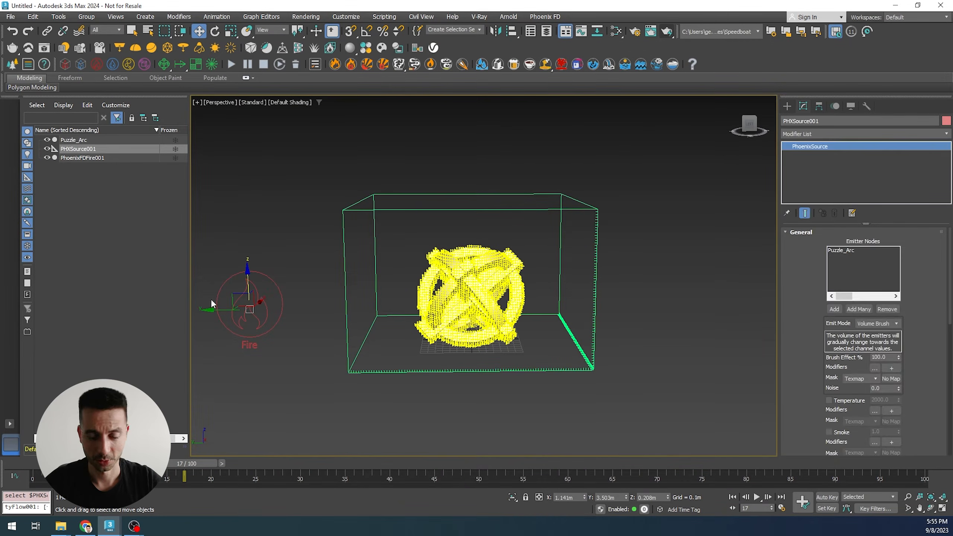
click(889, 309)
- Open the Chaos Phoenix object properties and adjust the puzzle arc's Phoenix settings
right_click(514, 285)
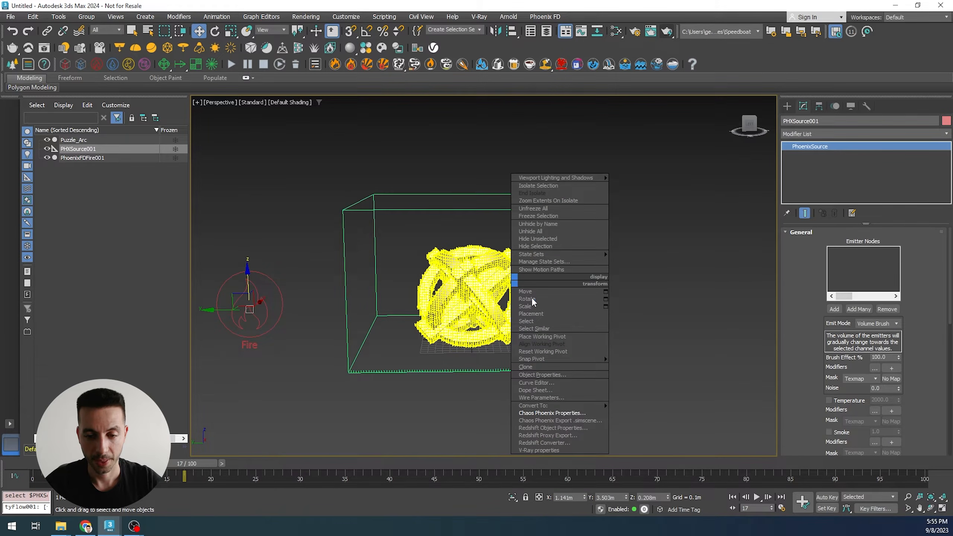
click(525, 413)
click(333, 204)
click(554, 334)
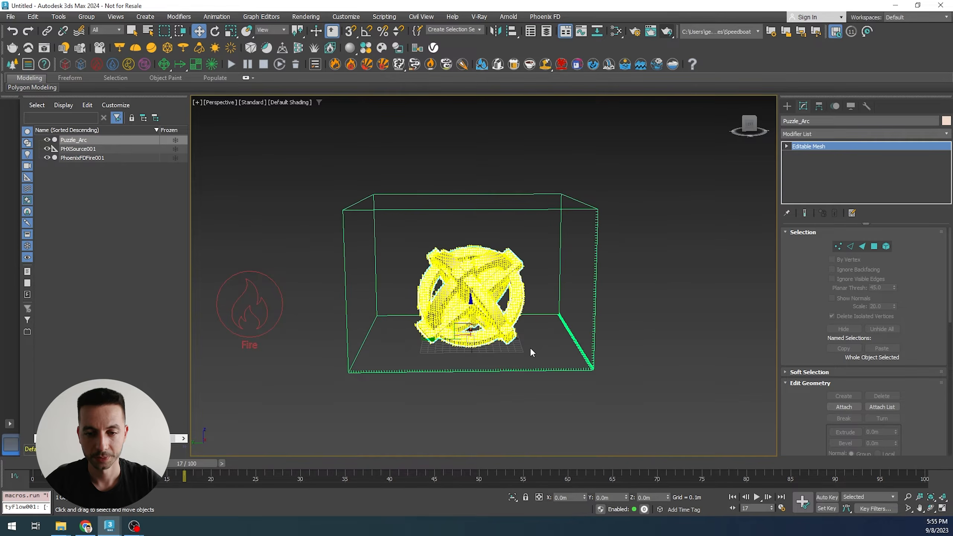
click(530, 348)
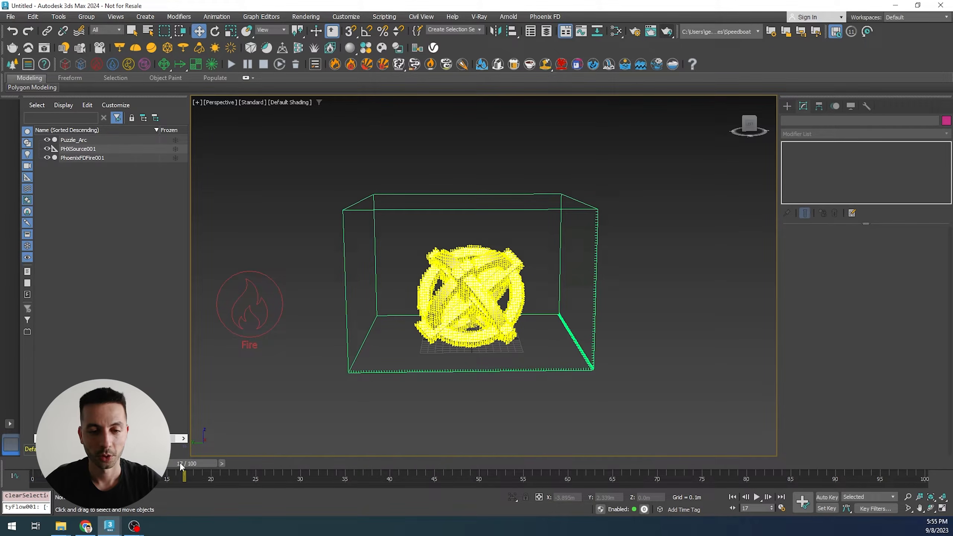
- Reset the fire simulation, confirming cache deletion, and return the time slider to the start
click(295, 64)
click(559, 295)
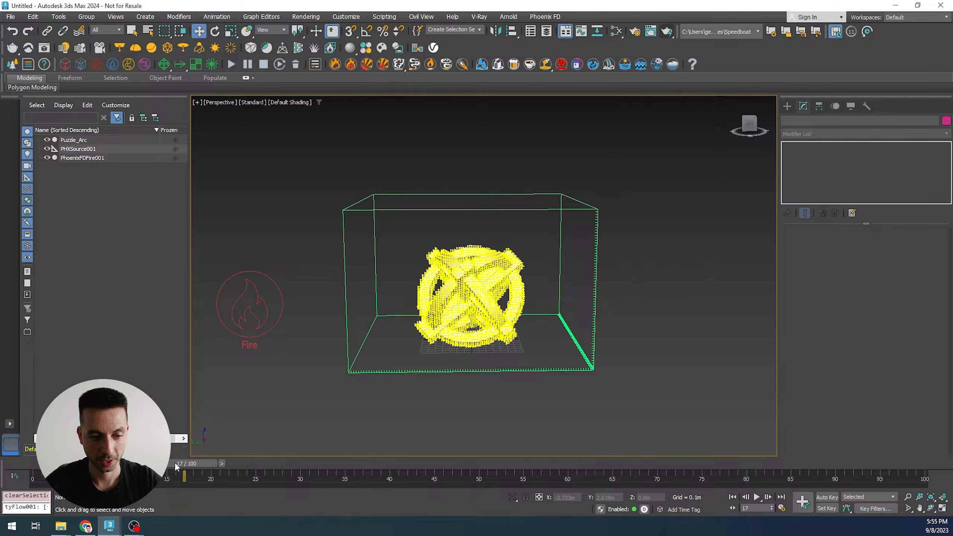
drag(175, 466, 23, 464)
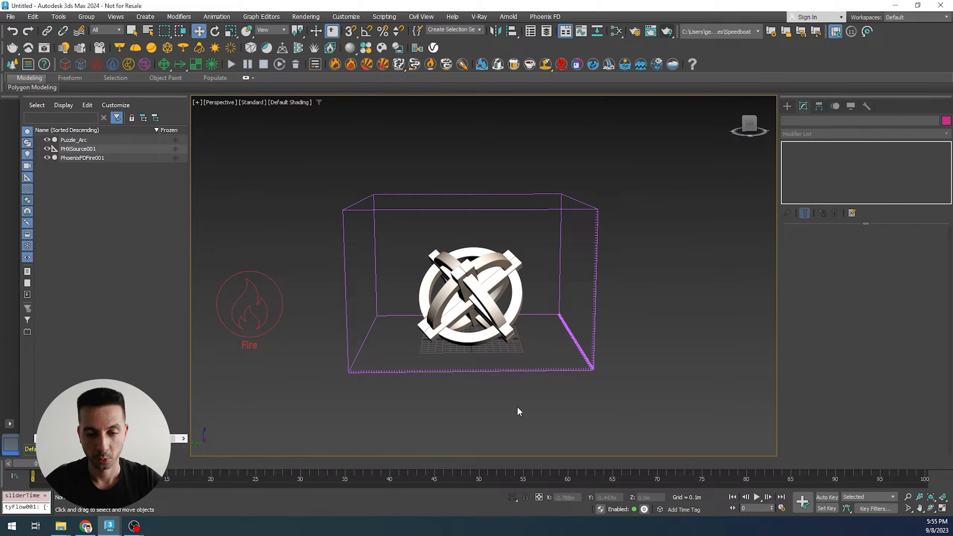
- Open Particle View and add a Standard Flow particle system
key(6)
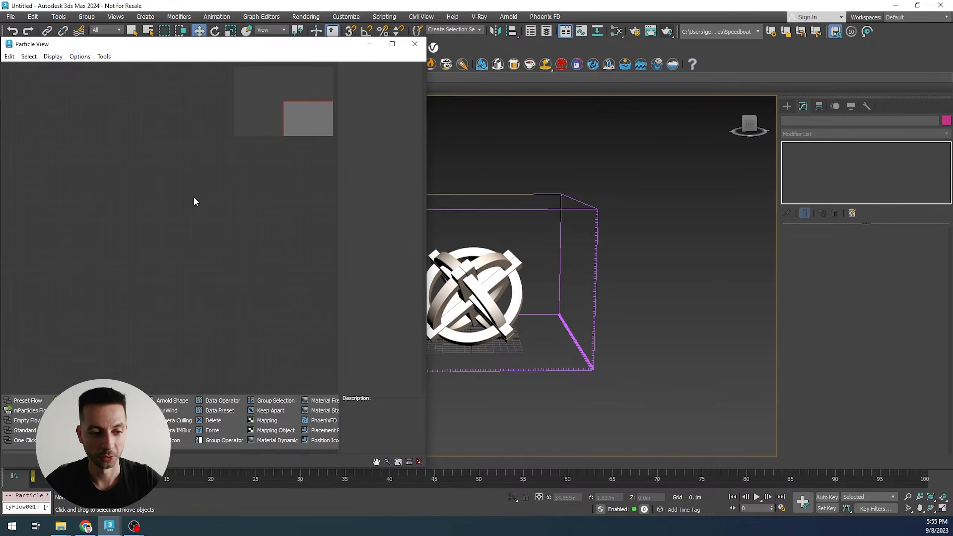
drag(25, 430, 193, 192)
middle_drag(168, 220, 114, 214)
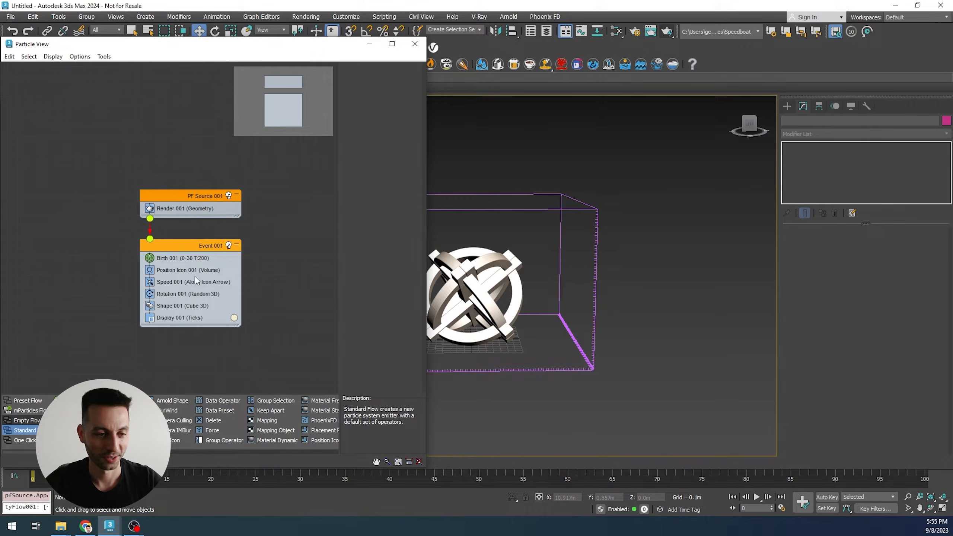
- Delete the Speed, Rotation and Shape operators from the particle event
click(183, 284)
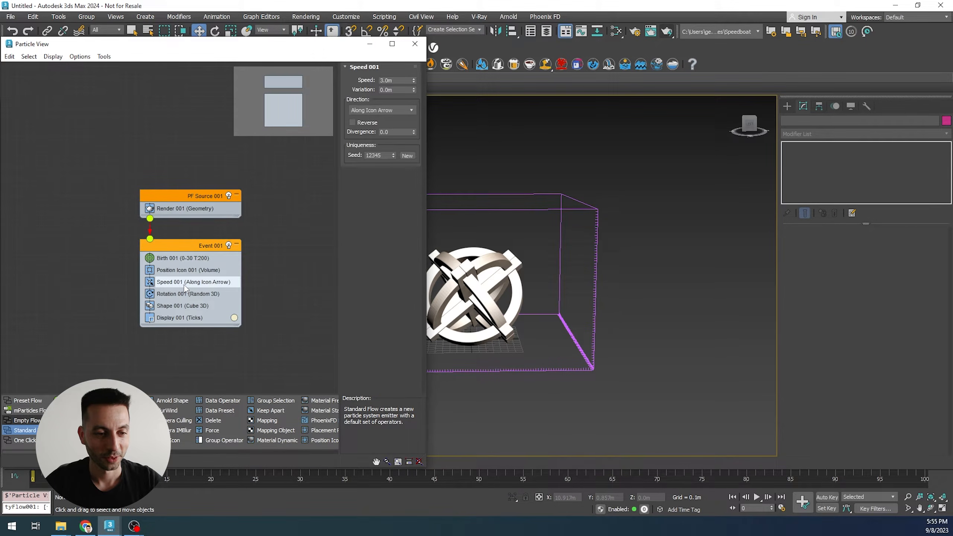
shift+click(181, 305)
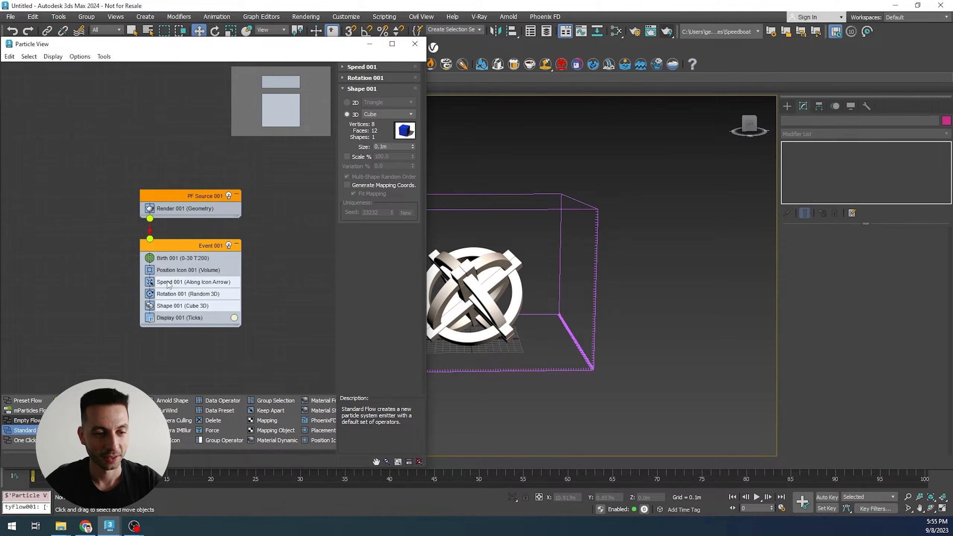
key(Delete)
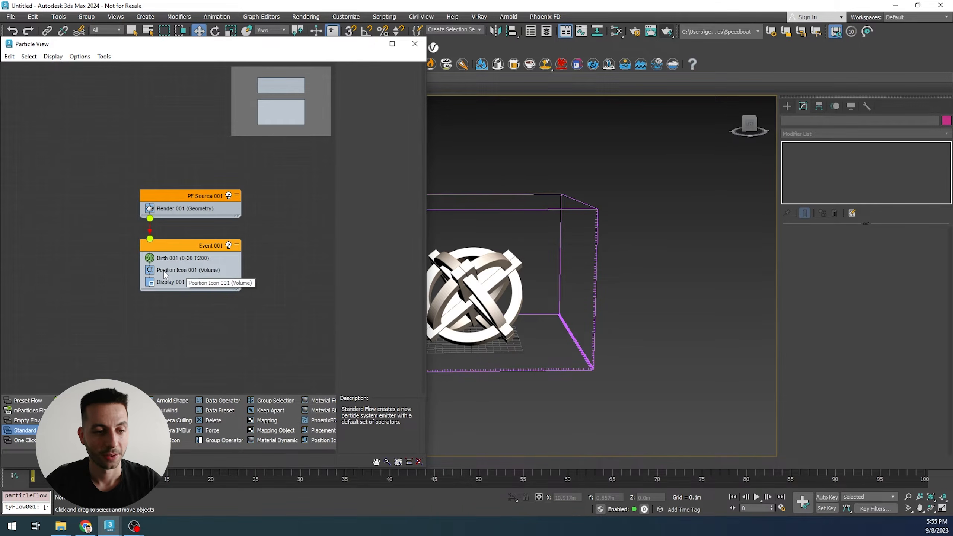
- Replace the Position Icon operator with a Position Object operator
click(175, 271)
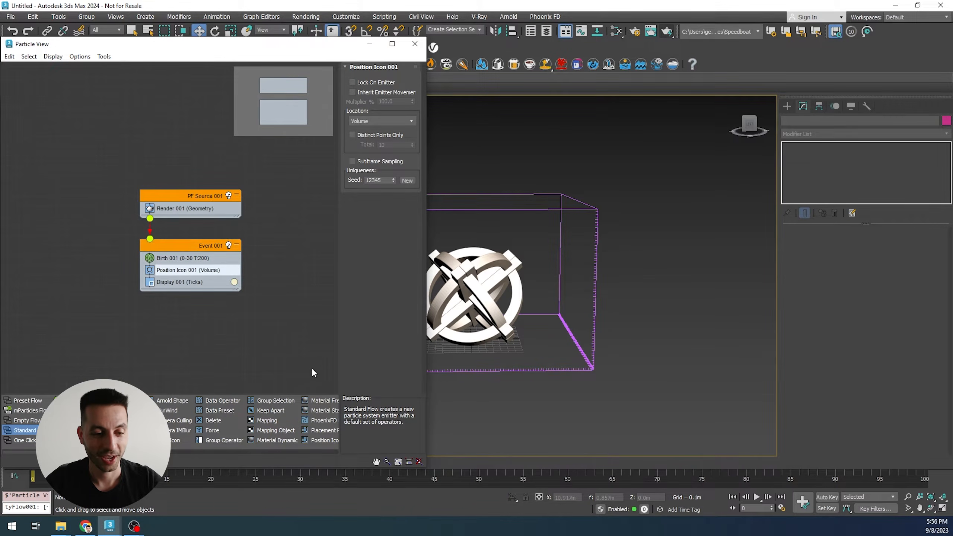
scroll(225, 411, down, 3)
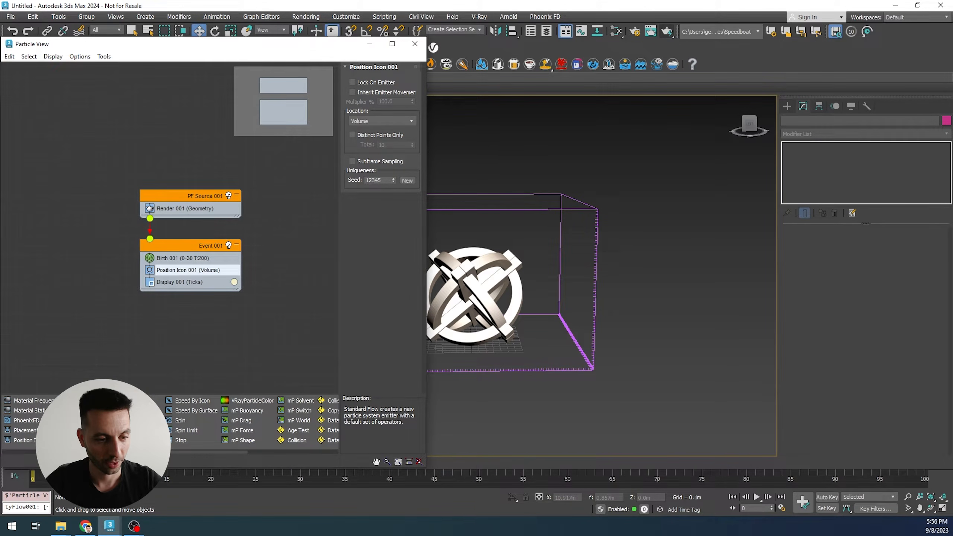
drag(86, 400, 184, 273)
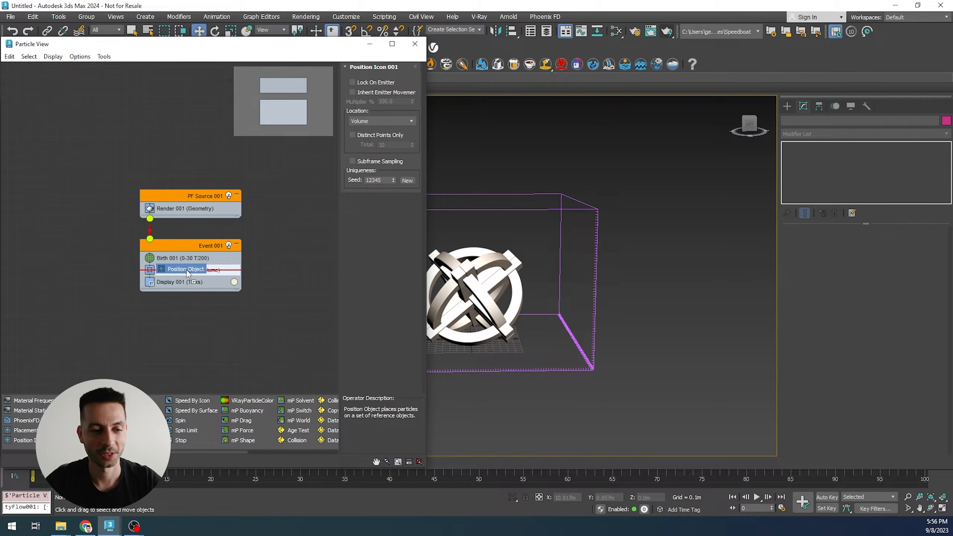
drag(188, 273, 188, 269)
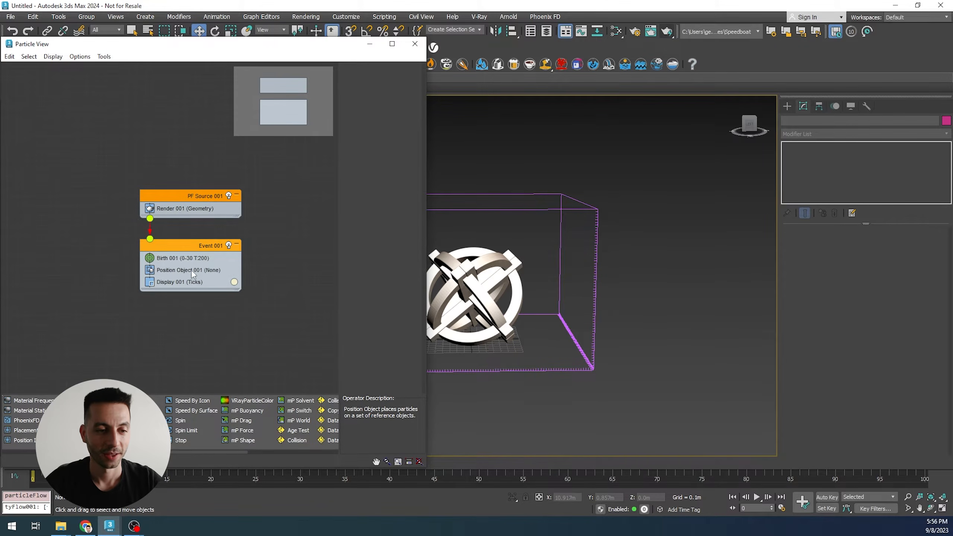
- Add the puzzle arc as the Position Object operator's emitter object
click(194, 271)
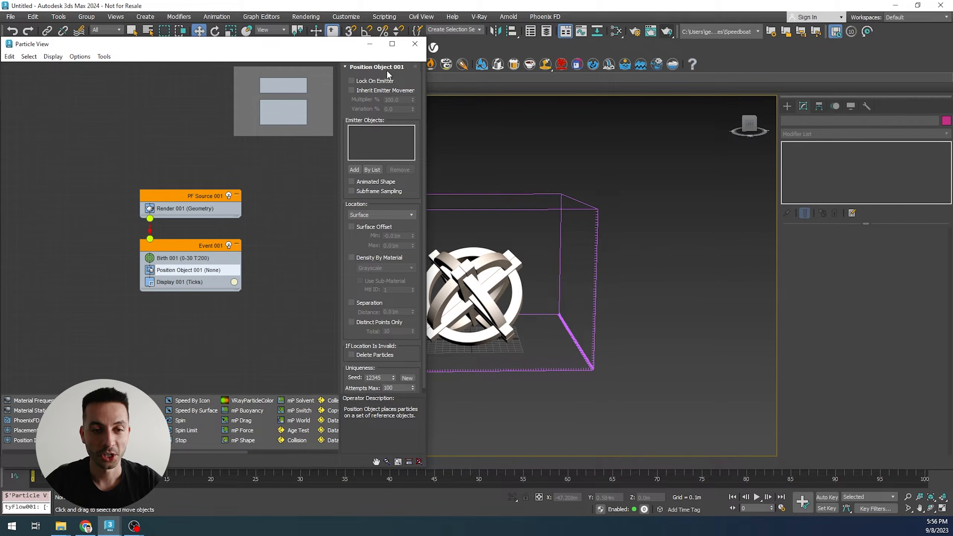
click(353, 169)
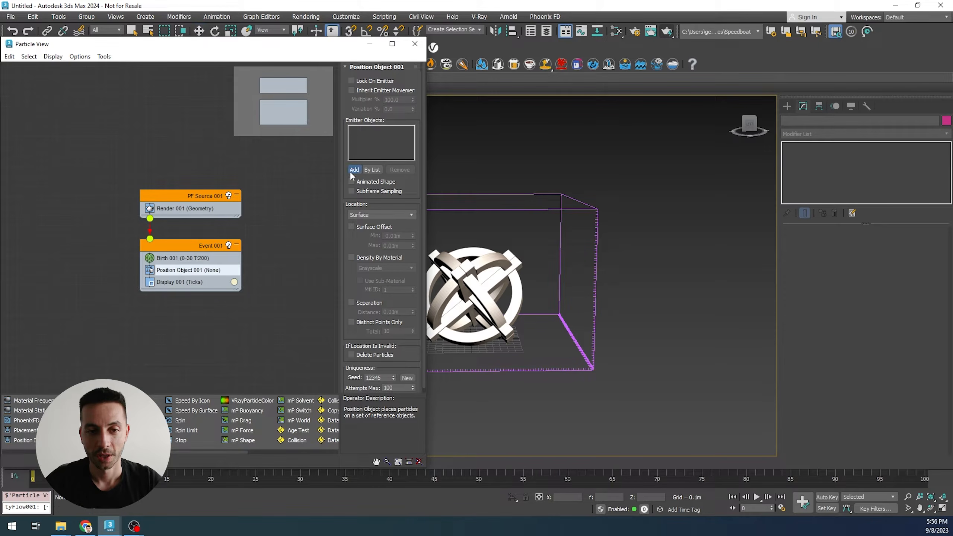
click(495, 258)
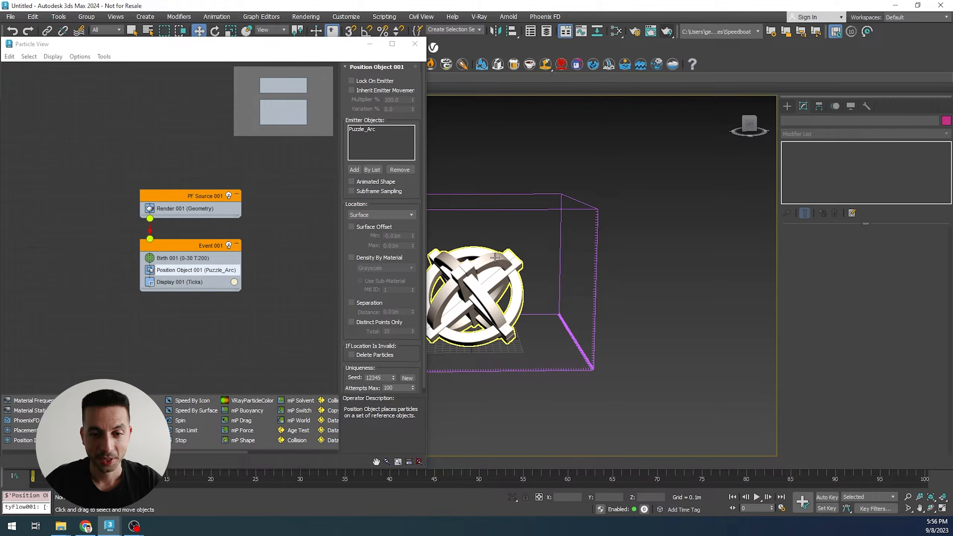
- Set the Birth operator's Emit Stop to 0 and Amount to 1000
click(202, 259)
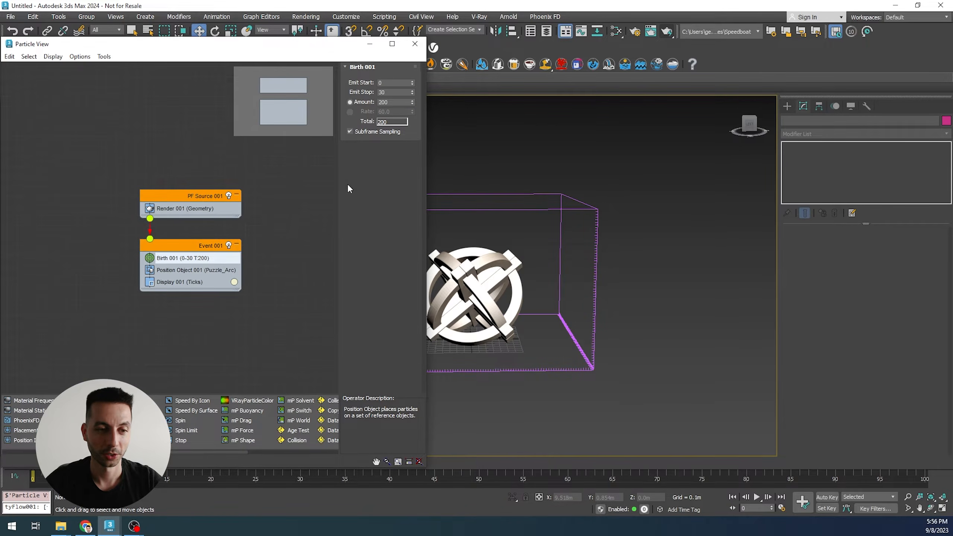
drag(393, 93, 363, 94)
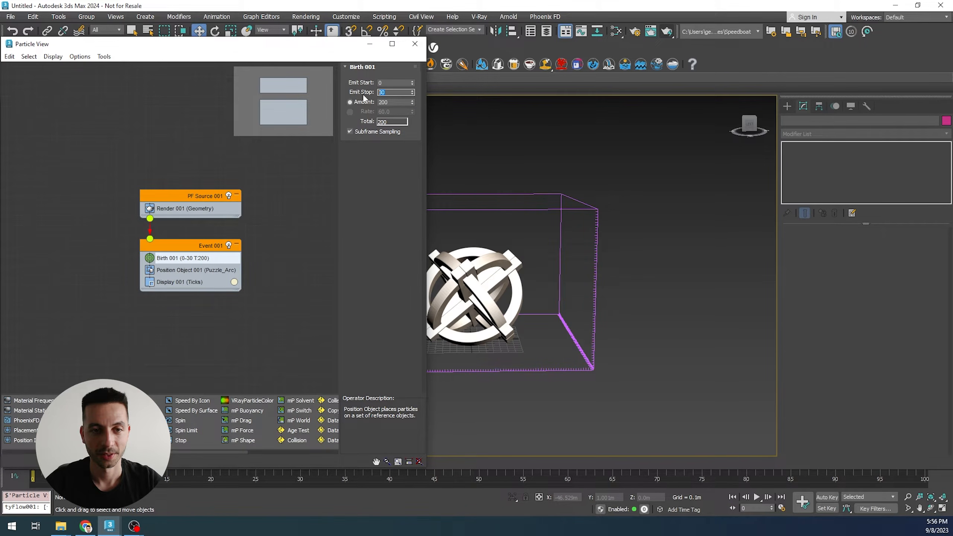
text(0)
key(Return)
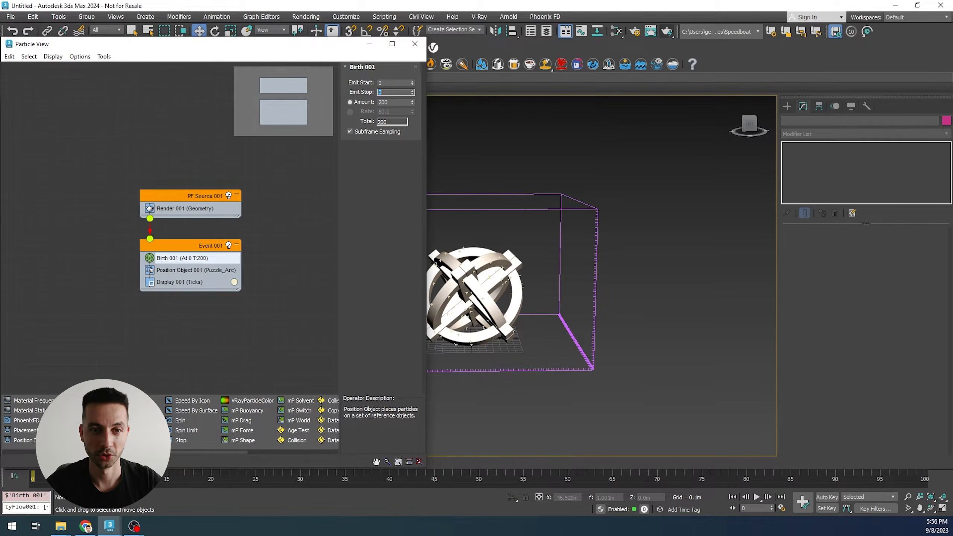
drag(389, 102, 374, 101)
text(1)
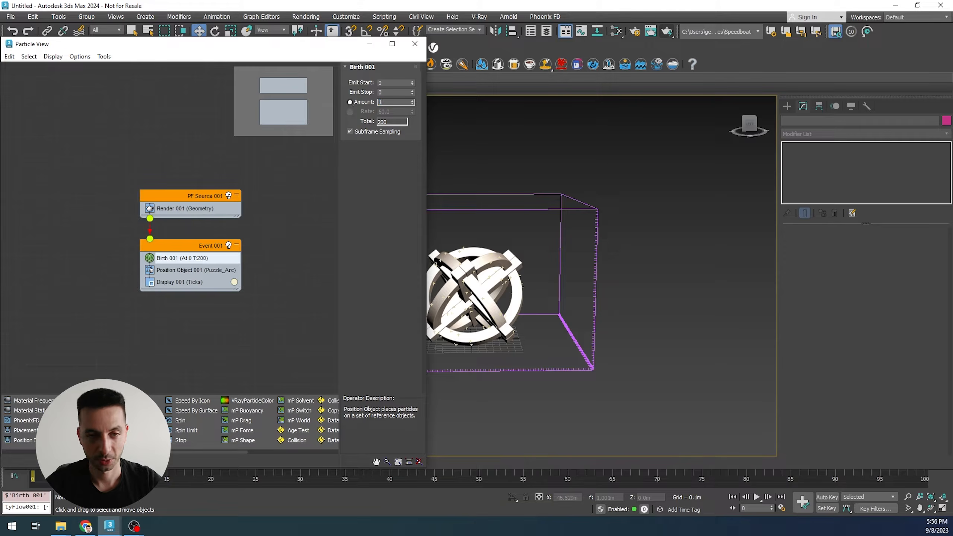
text(000)
- Change the Display operator's particle color to red
click(234, 282)
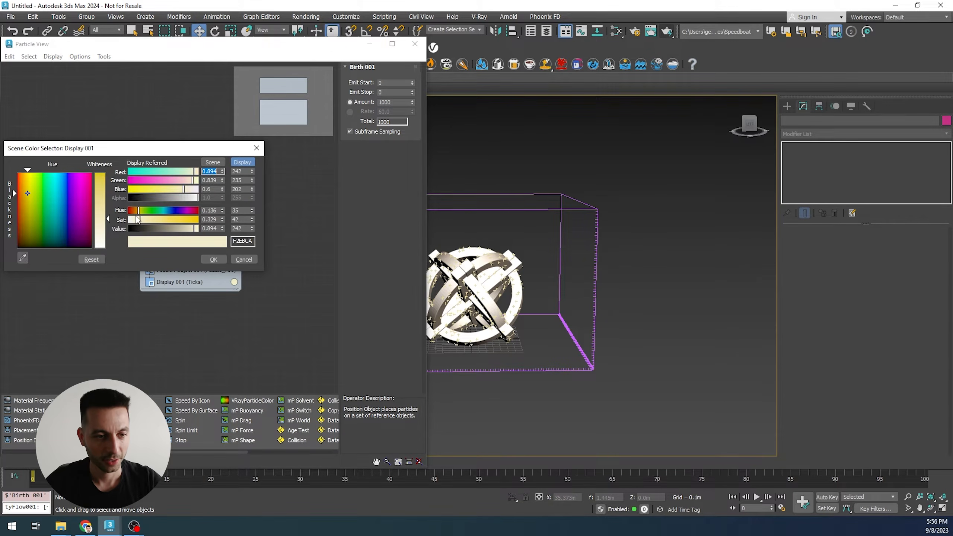
click(130, 211)
drag(140, 220, 202, 219)
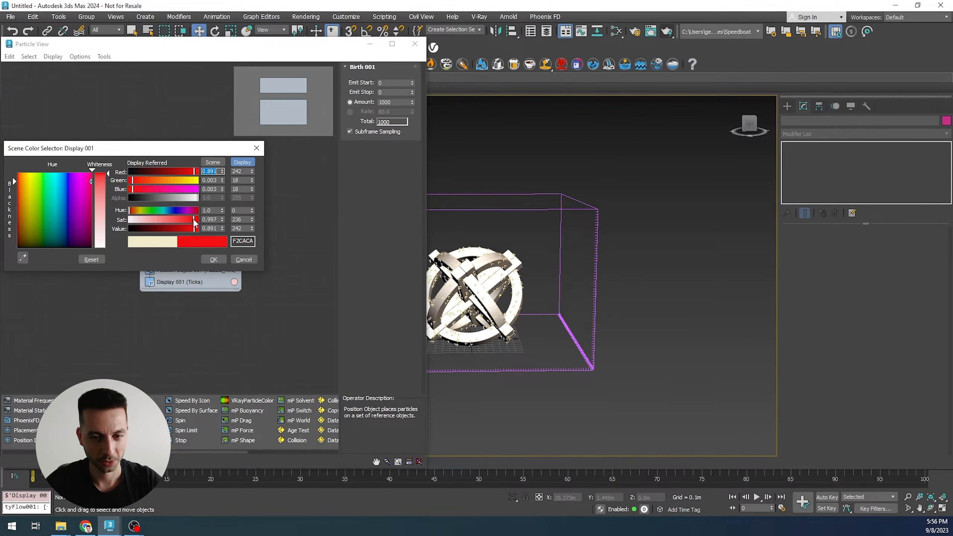
click(213, 260)
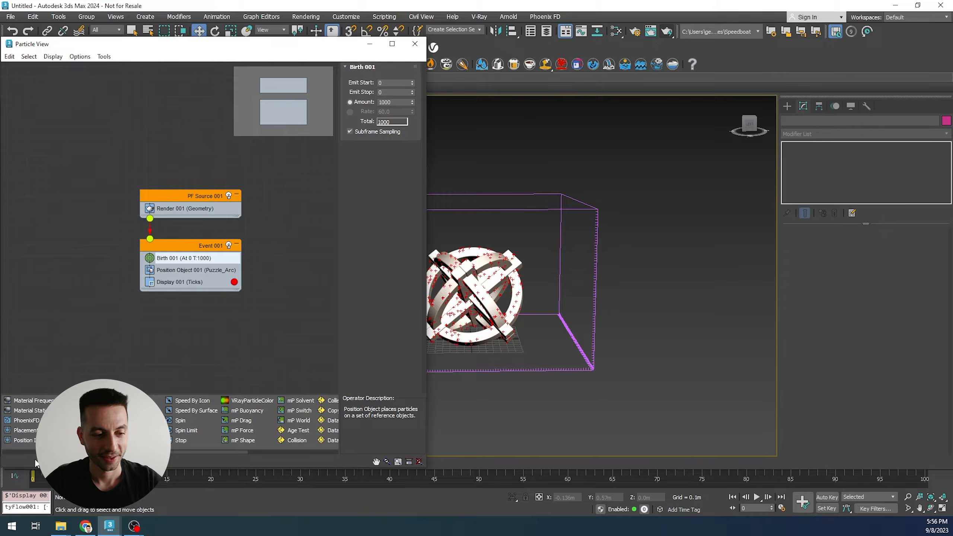
- Close Particle View and add the PF Source 001 particle system to the fire source's emitter nodes
drag(474, 466, 569, 452)
key(w)
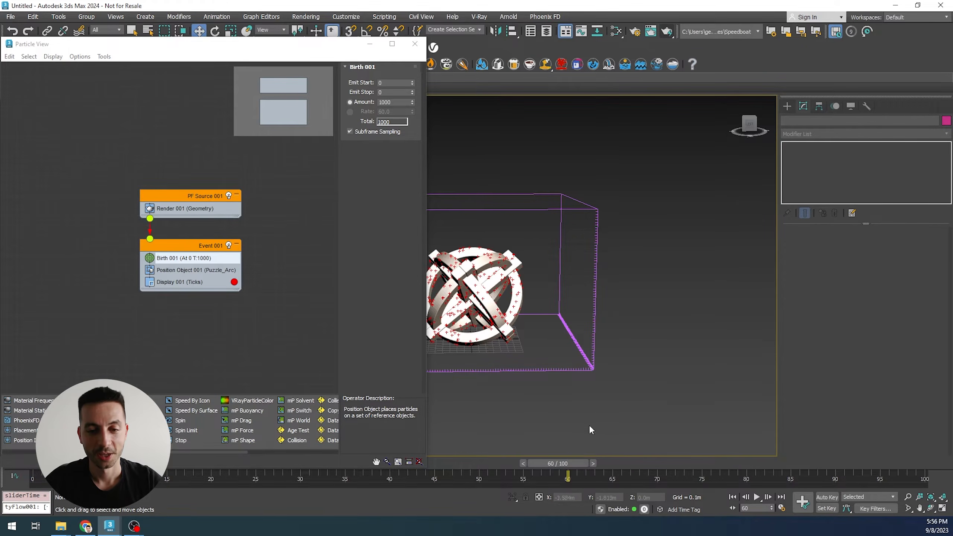
scroll(555, 355, down, 3)
middle_drag(547, 380, 572, 372)
drag(432, 309, 428, 311)
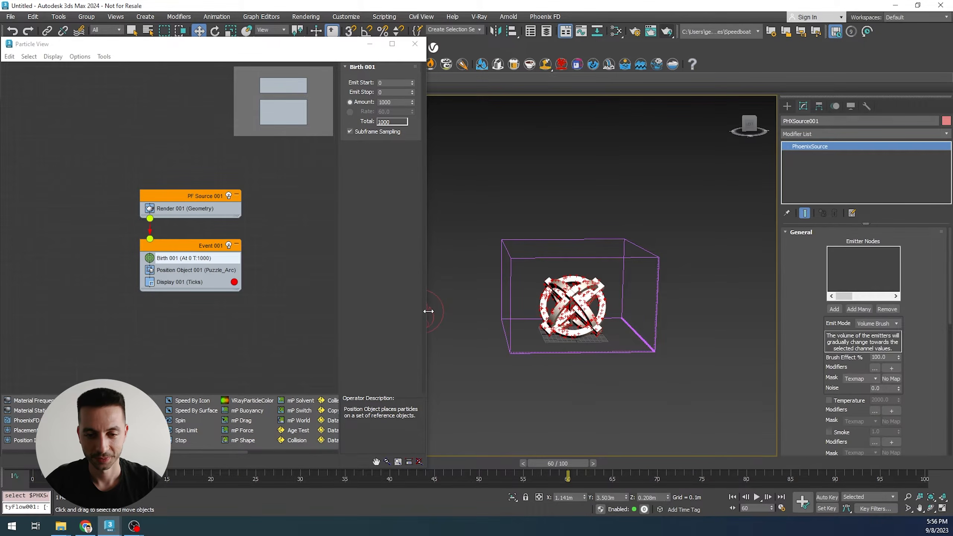
click(835, 309)
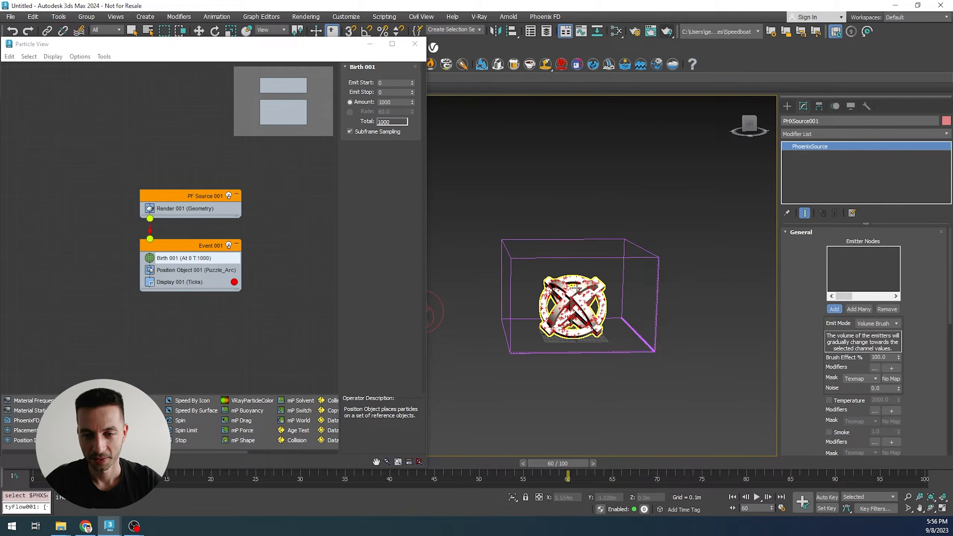
click(415, 43)
scroll(674, 354, up, 1)
scroll(542, 319, up, 3)
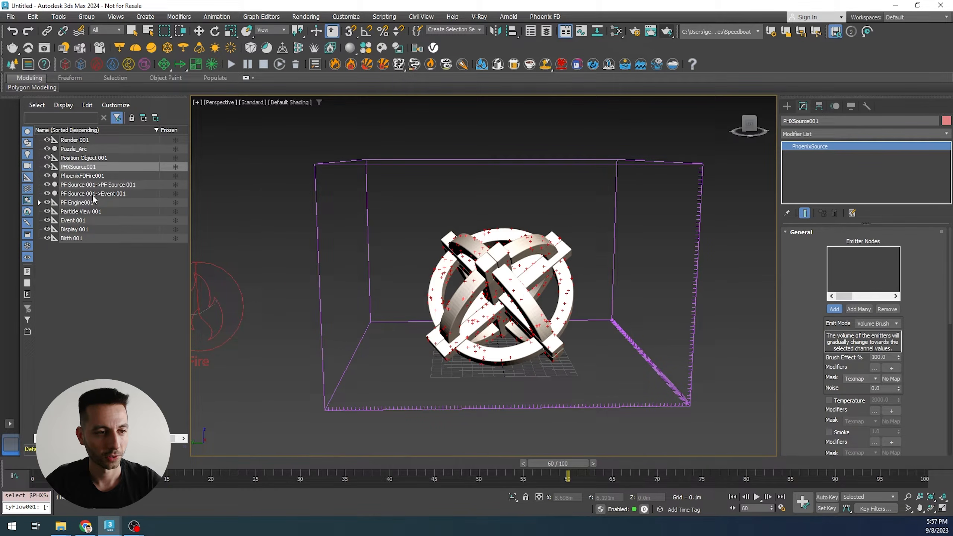
click(117, 185)
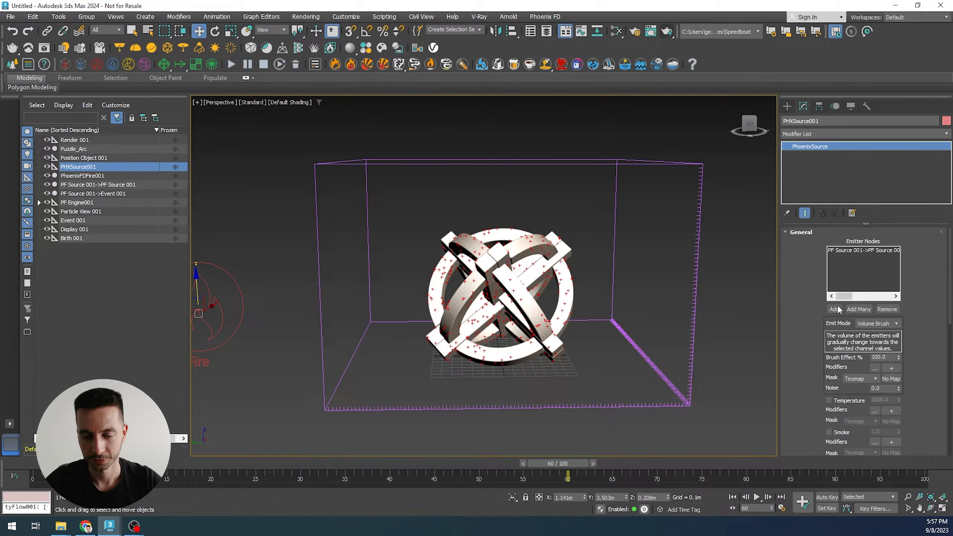
- Start the fire simulation and stop it after a few frames
alt+middle_drag(663, 336, 650, 341)
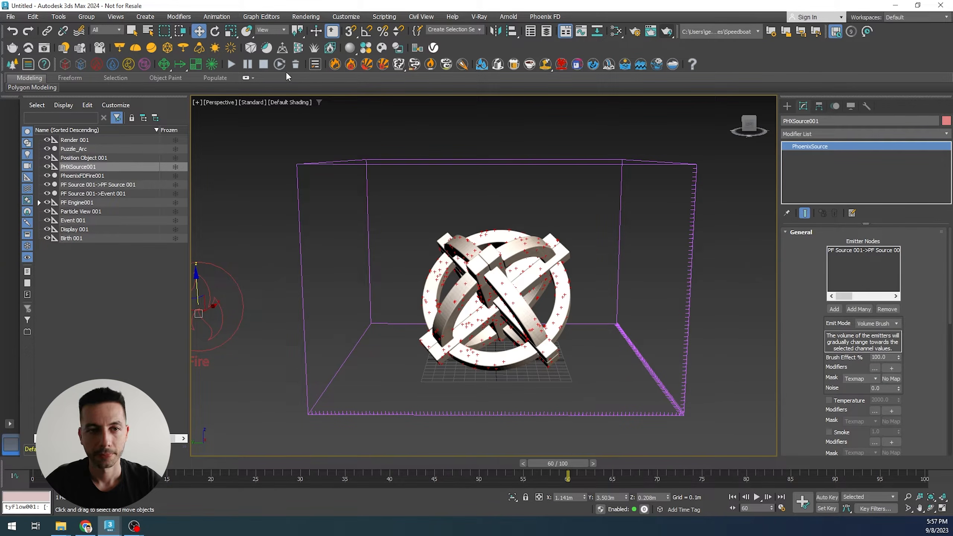
click(232, 65)
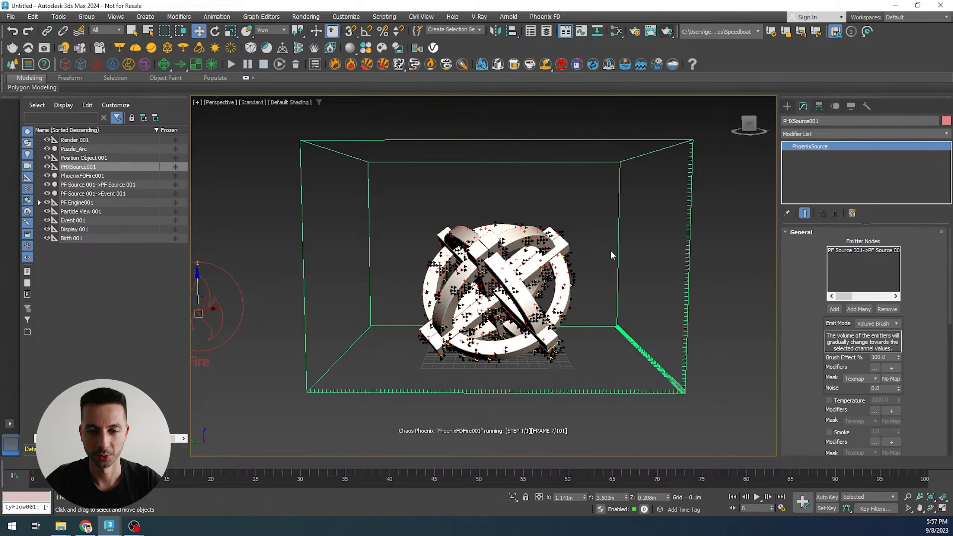
click(264, 66)
- Set the fire source's particle shape to Sphere, custom size, with a custom particle size of 0.04 m
drag(810, 439, 780, 64)
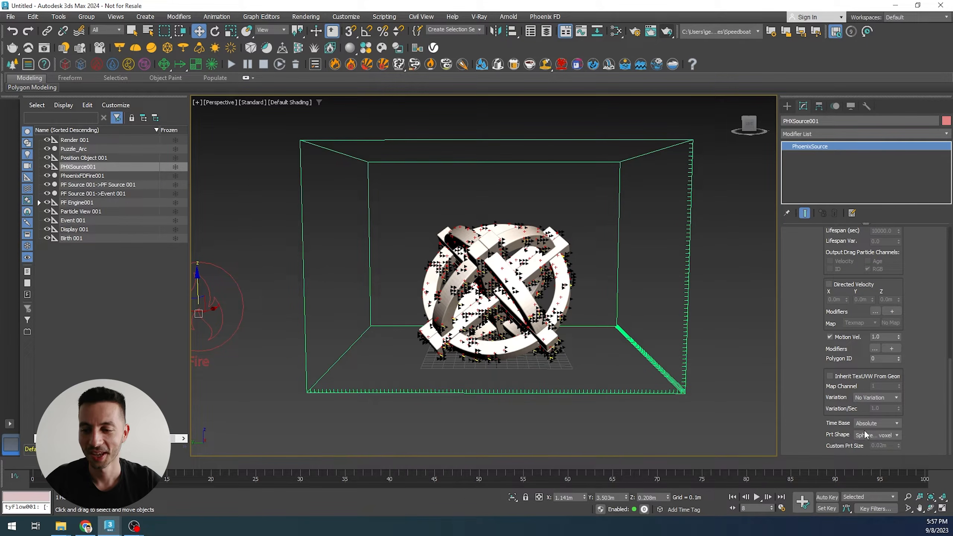
click(878, 433)
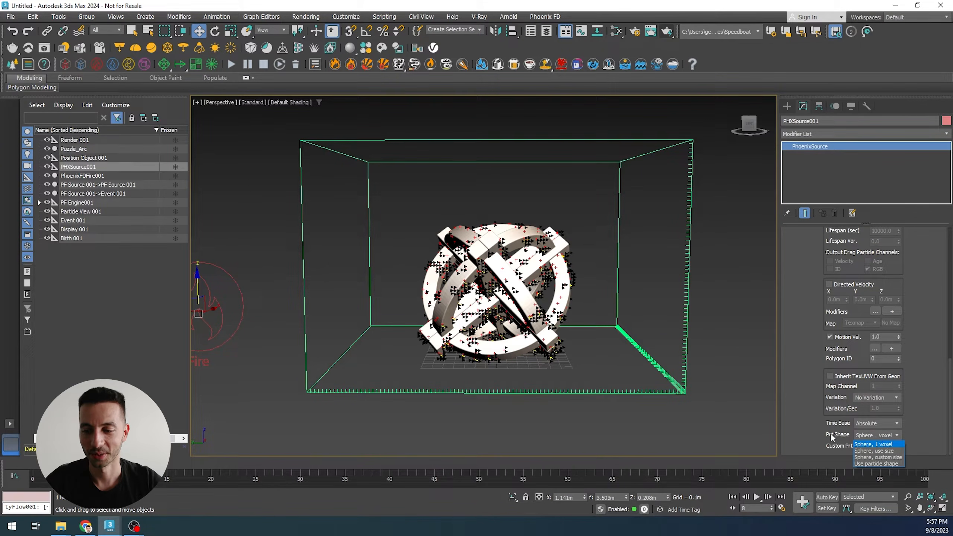
click(814, 430)
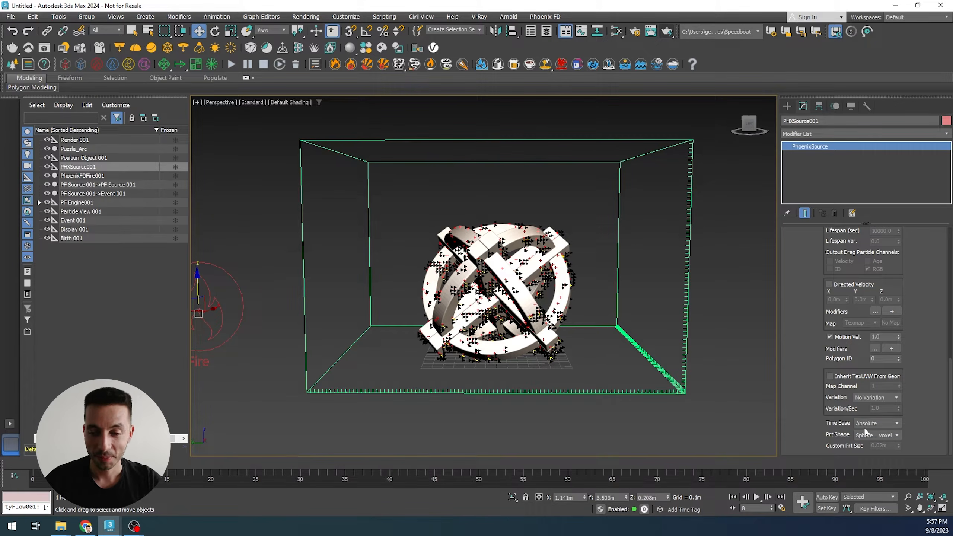
click(872, 434)
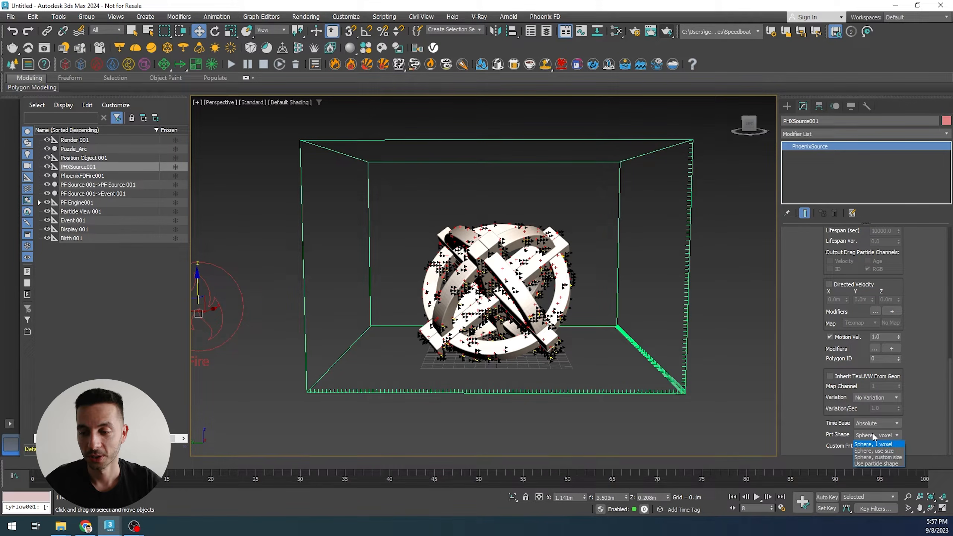
click(818, 409)
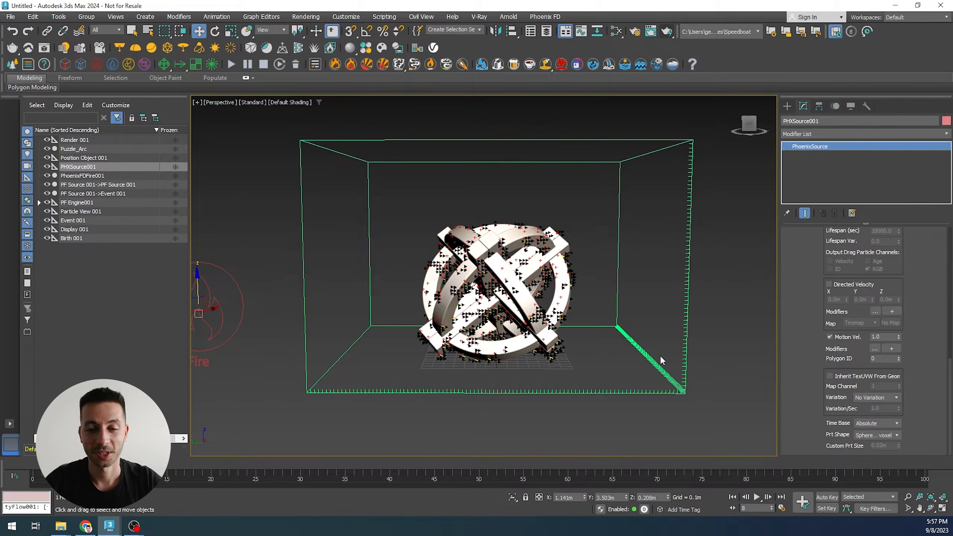
click(860, 435)
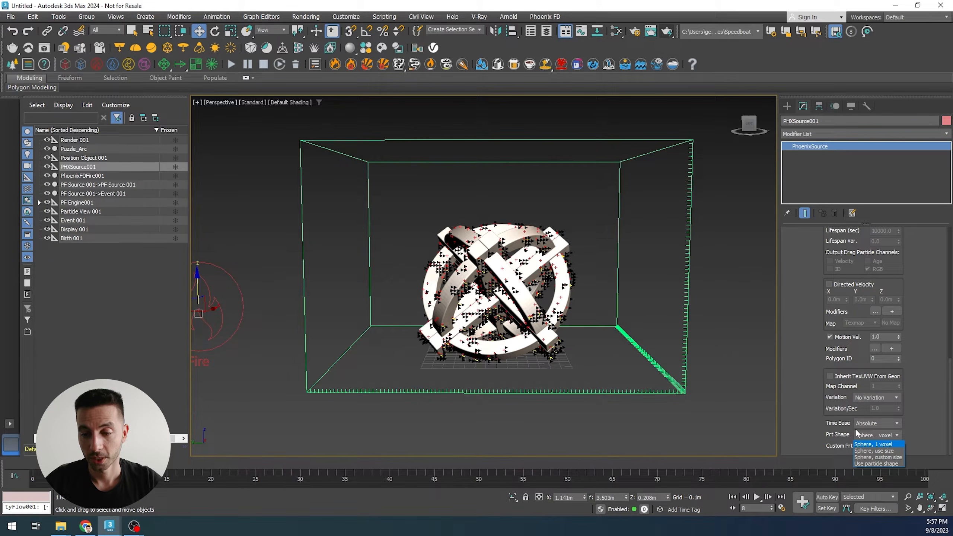
click(878, 458)
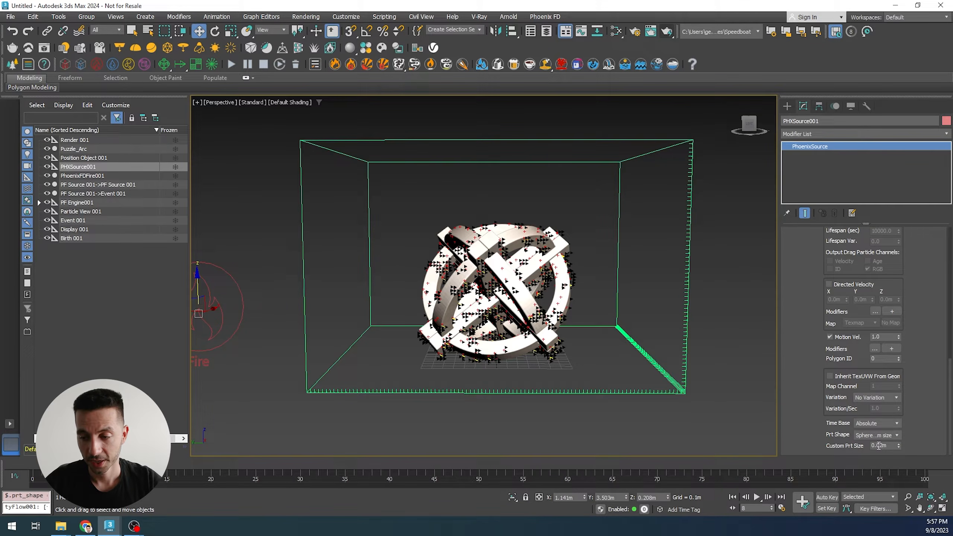
click(879, 445)
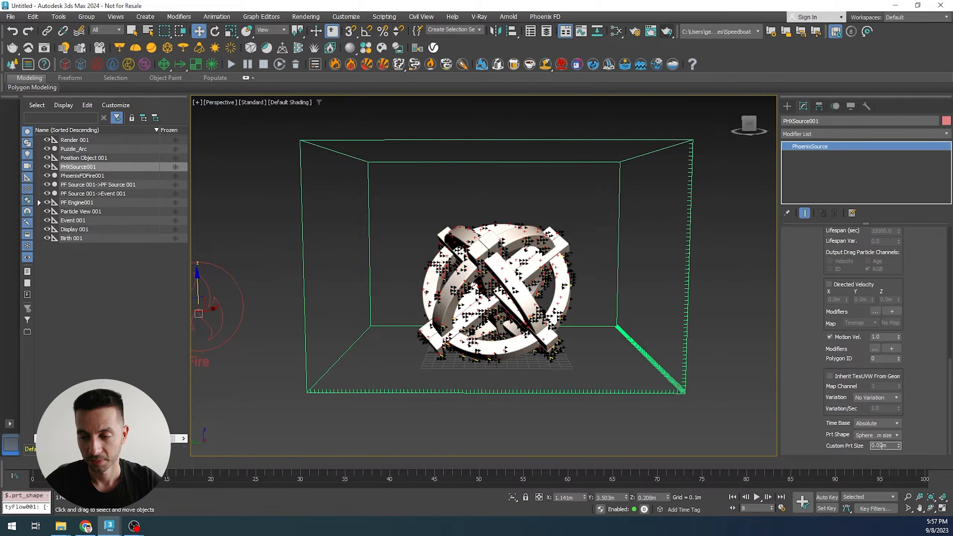
text(2)
key(BackSpace)
text(4)
key(Return)
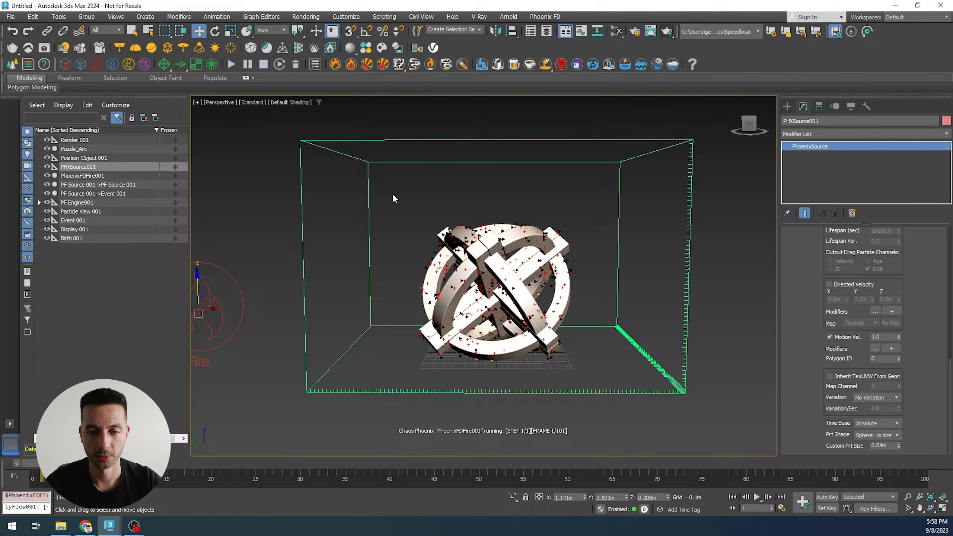
- Set the Birth operator's emission amount to 100000 particles in Particle View
alt+middle_drag(451, 251, 425, 253)
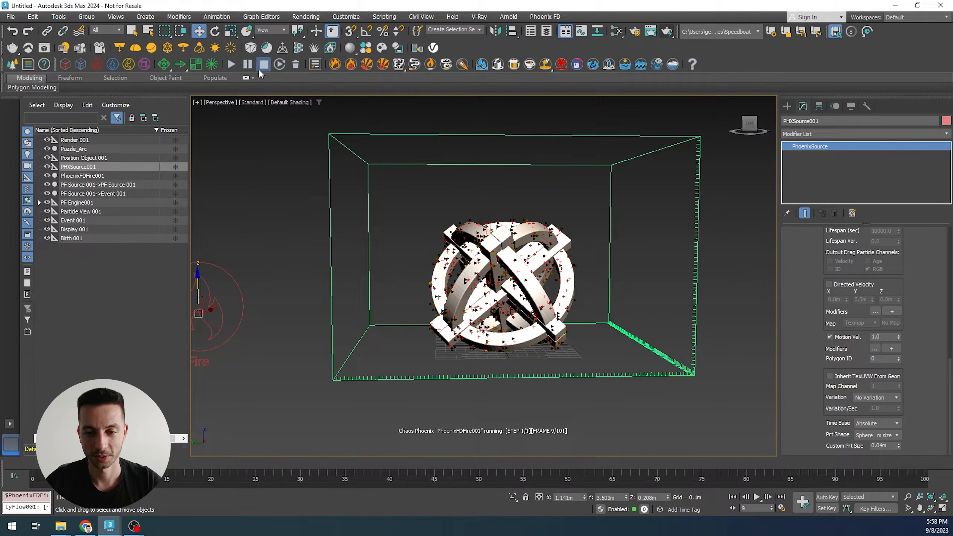
mouse_move(461, 298)
alt+middle_down()
mouse_move(452, 296)
mouse_move(461, 303)
alt+middle_up()
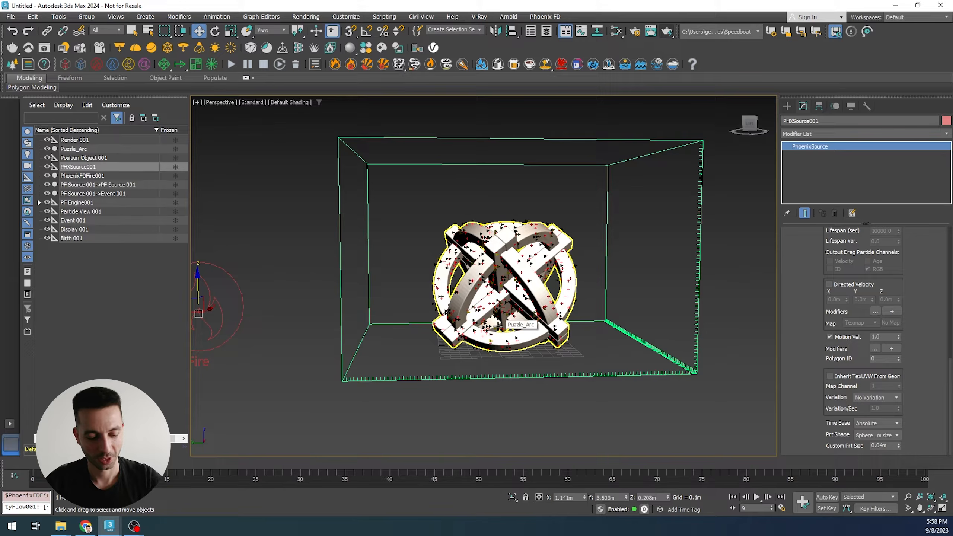
key(6)
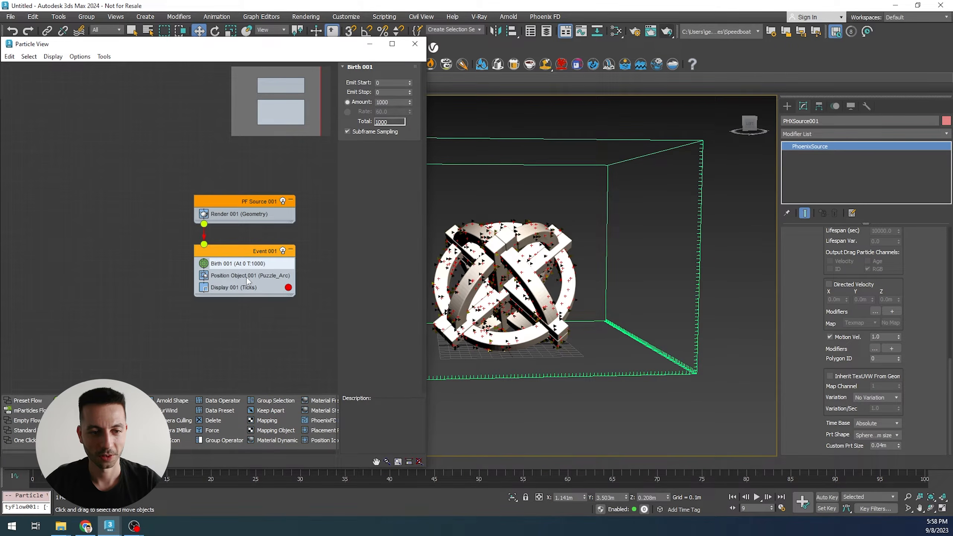
click(246, 277)
click(246, 264)
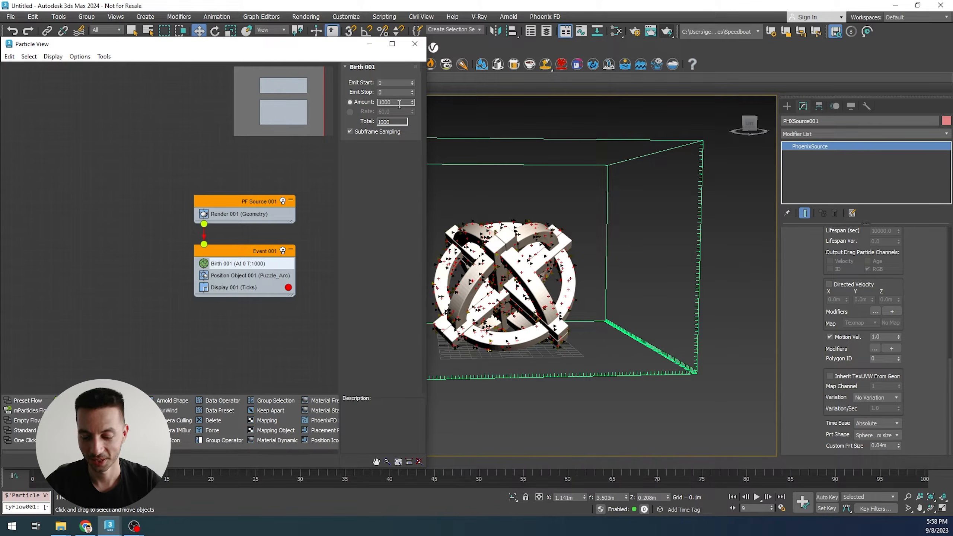
key(Return)
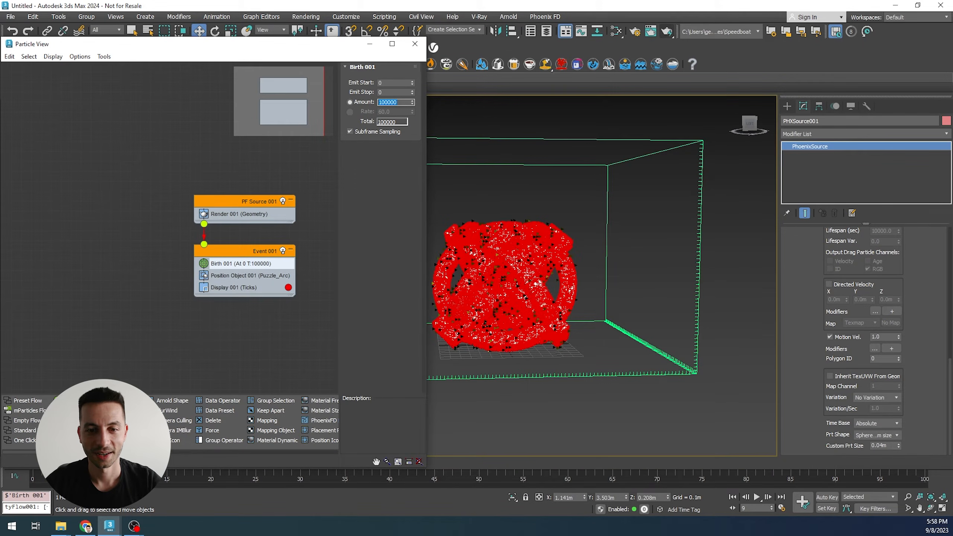
- Close Particle View, start the fire simulation and stop it after a couple of frames
click(414, 44)
alt+middle_drag(572, 175, 565, 173)
click(230, 64)
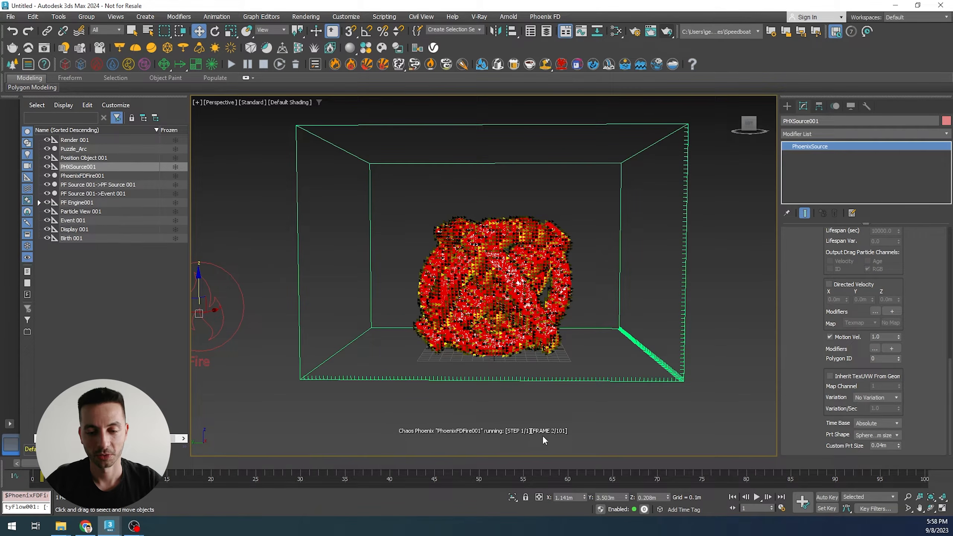
click(264, 64)
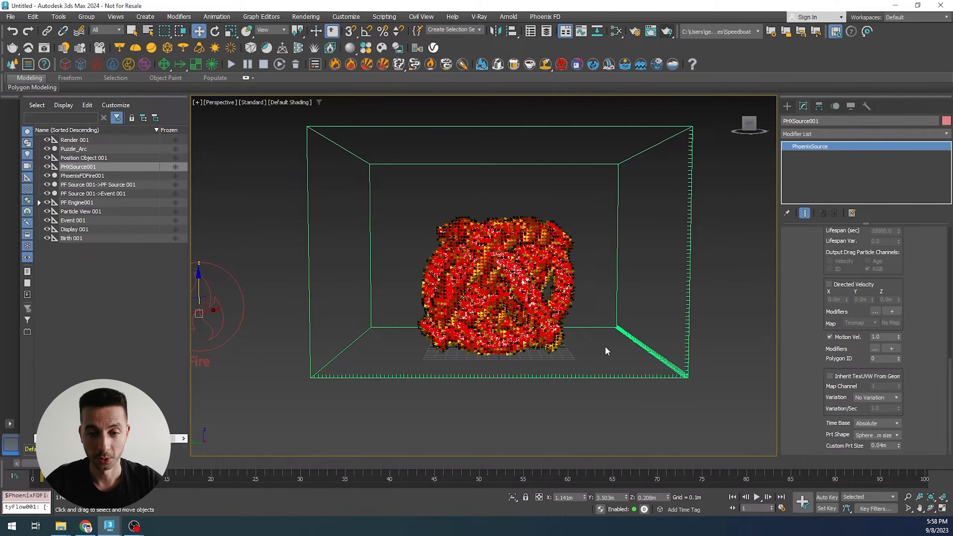
- Delete the Particle Flow source and all its operators and events from the scene
scroll(604, 346, down, 4)
middle_drag(604, 346, 582, 347)
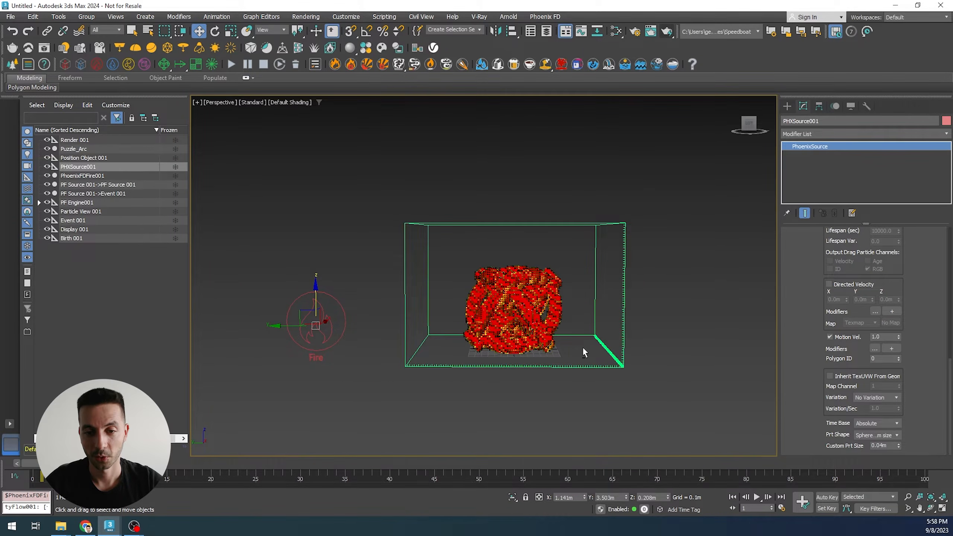
scroll(583, 351, up, 1)
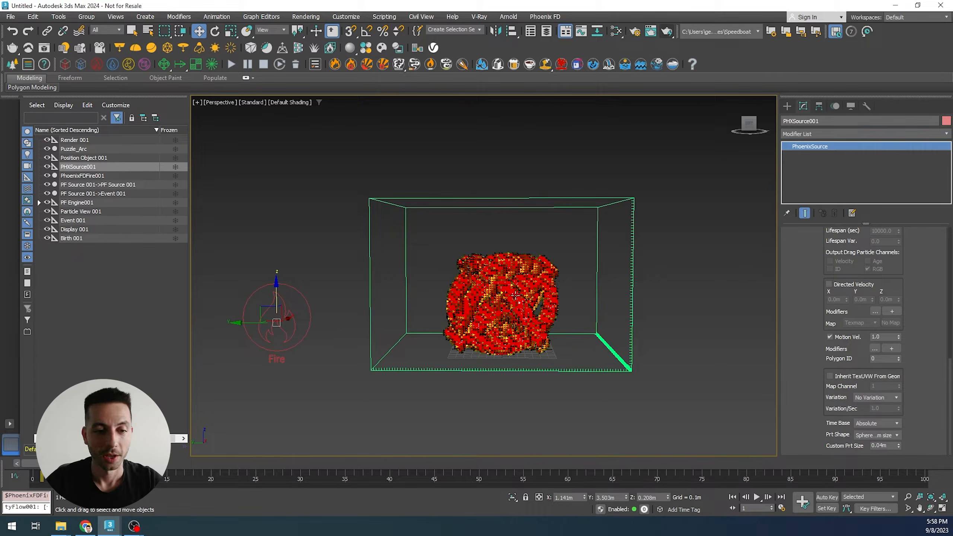
middle_drag(565, 295, 557, 299)
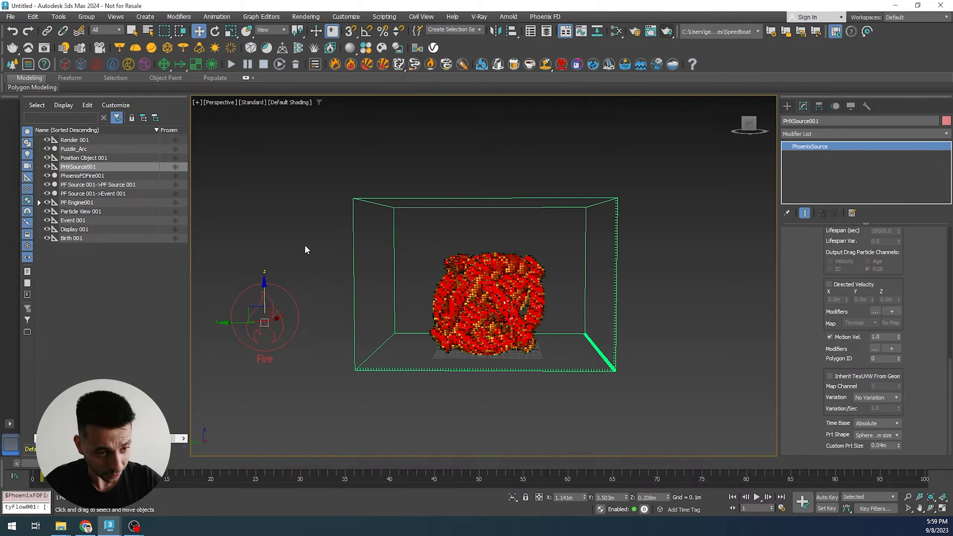
click(91, 139)
ctrl+click(94, 157)
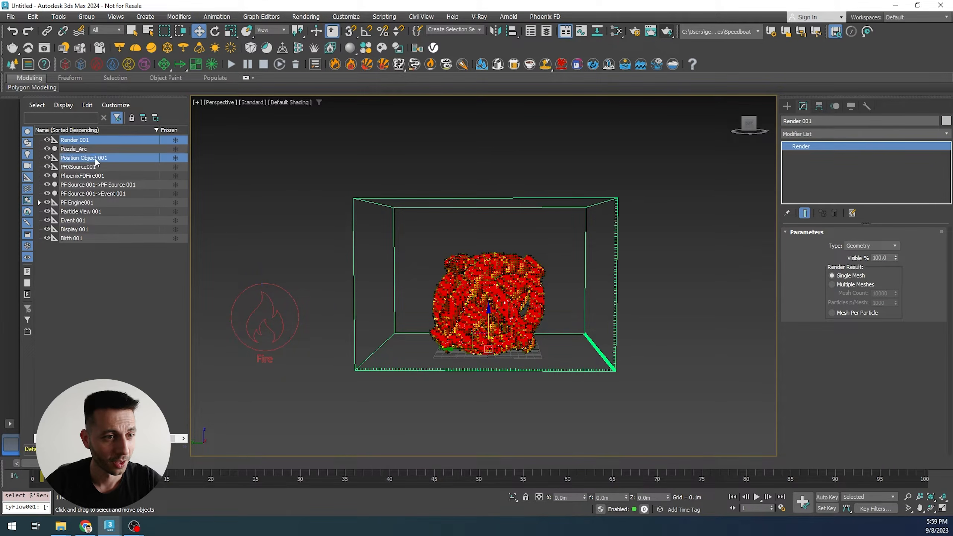
ctrl+click(96, 185)
ctrl+click(97, 194)
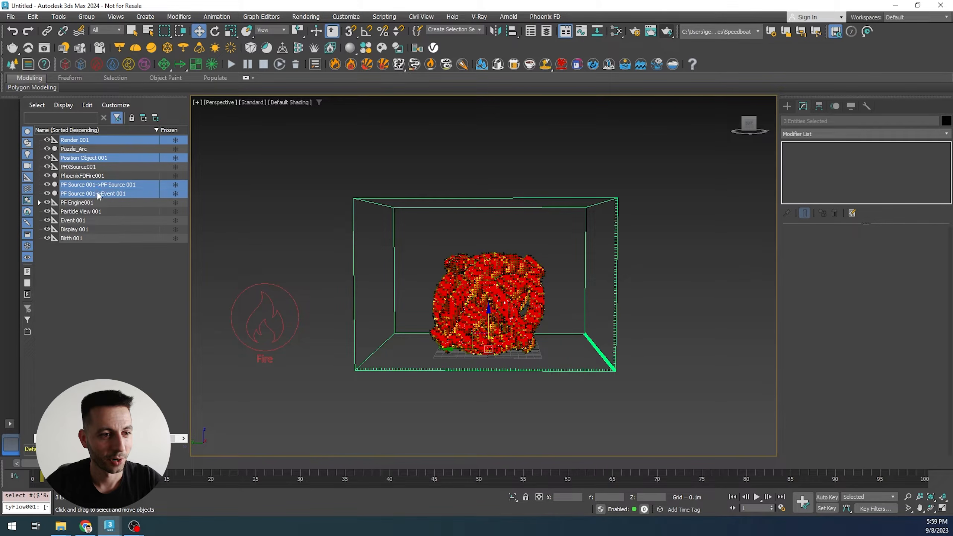
ctrl+click(94, 203)
ctrl+click(93, 212)
ctrl+click(87, 220)
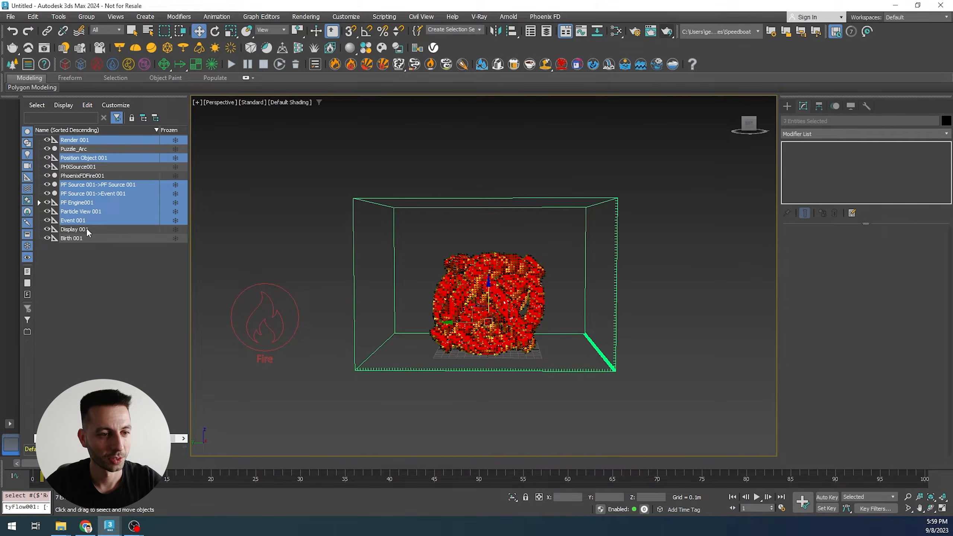
ctrl+click(86, 229)
ctrl+click(83, 238)
key(Delete)
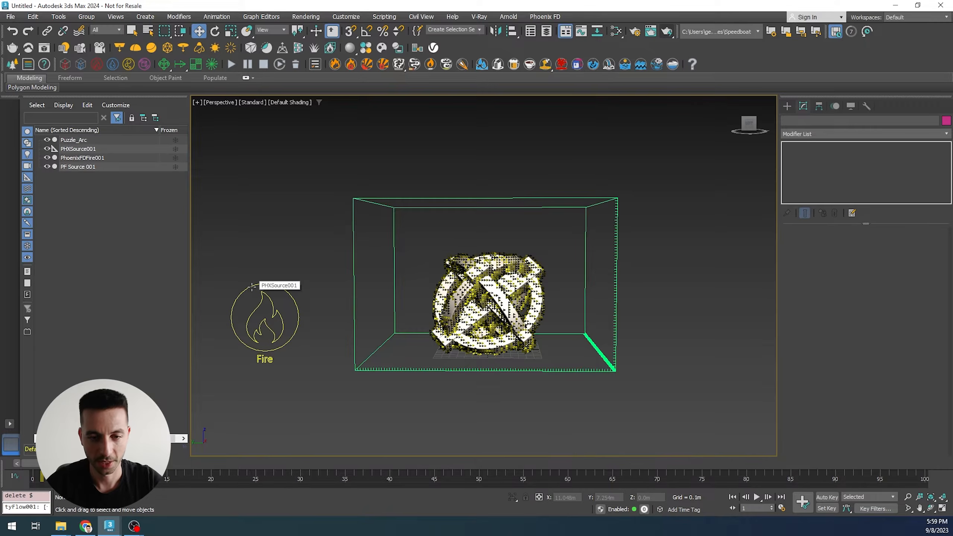
- Create a tyFlow object next to the fire simulation container
click(297, 66)
click(559, 294)
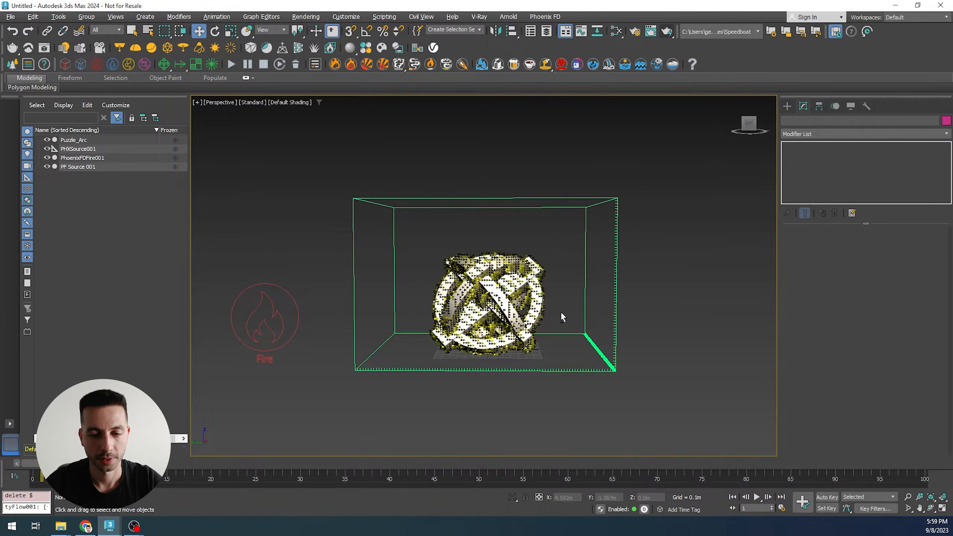
middle_drag(429, 324, 425, 328)
click(787, 106)
click(904, 234)
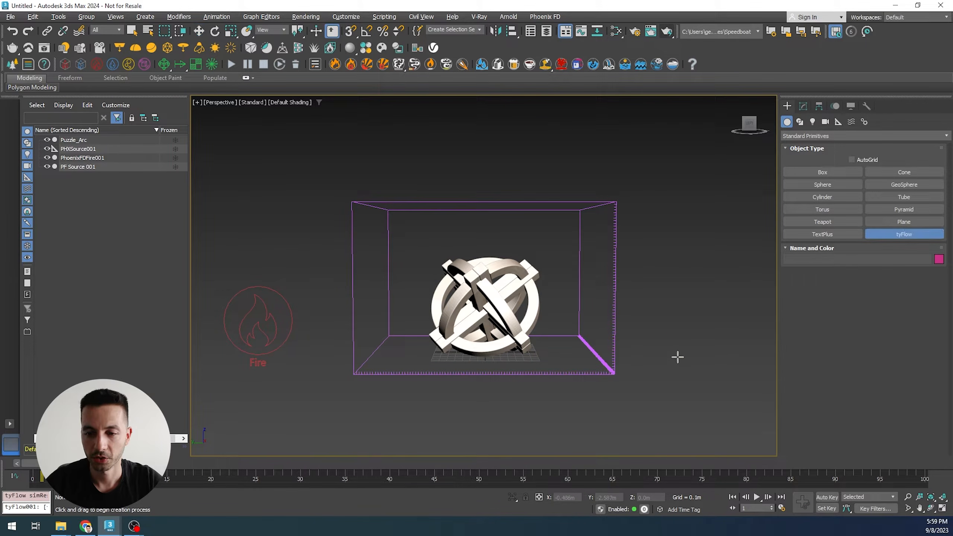
click(666, 355)
click(803, 106)
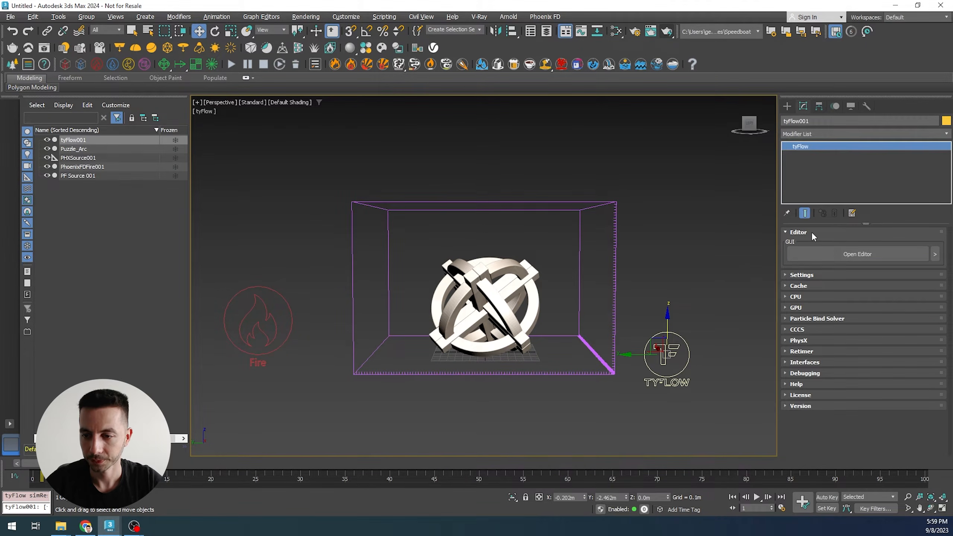
- Open the tyFlow editor and build an event with Birth and Position Object operators
click(847, 257)
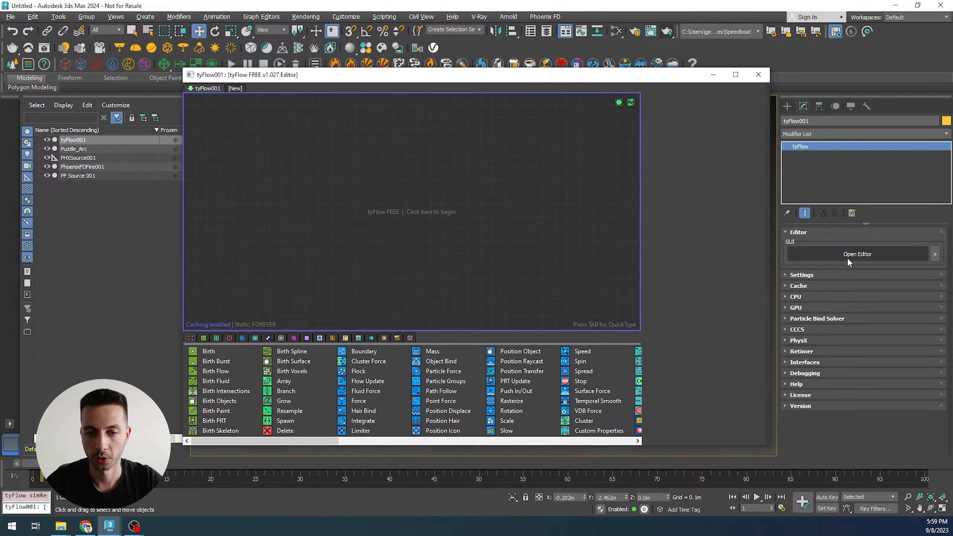
drag(209, 351, 389, 172)
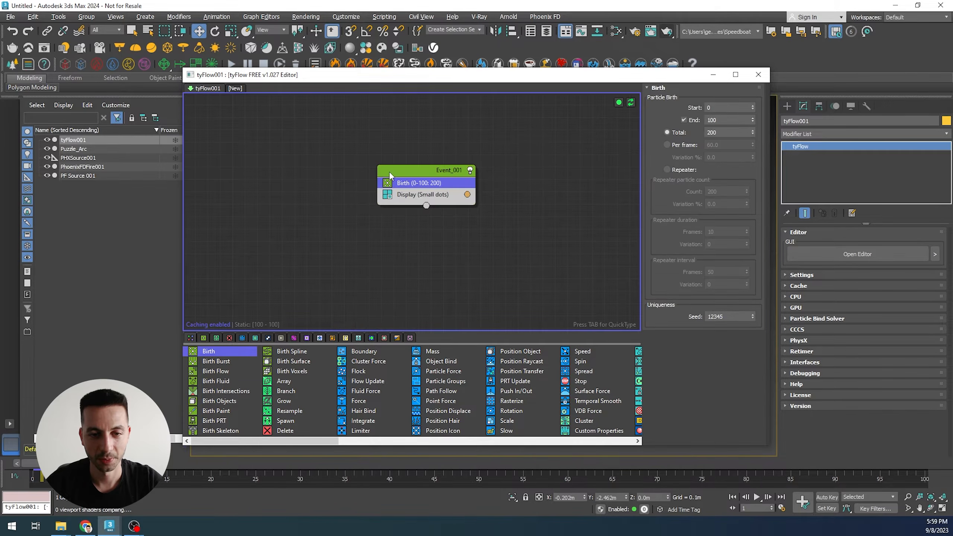
drag(521, 352, 440, 195)
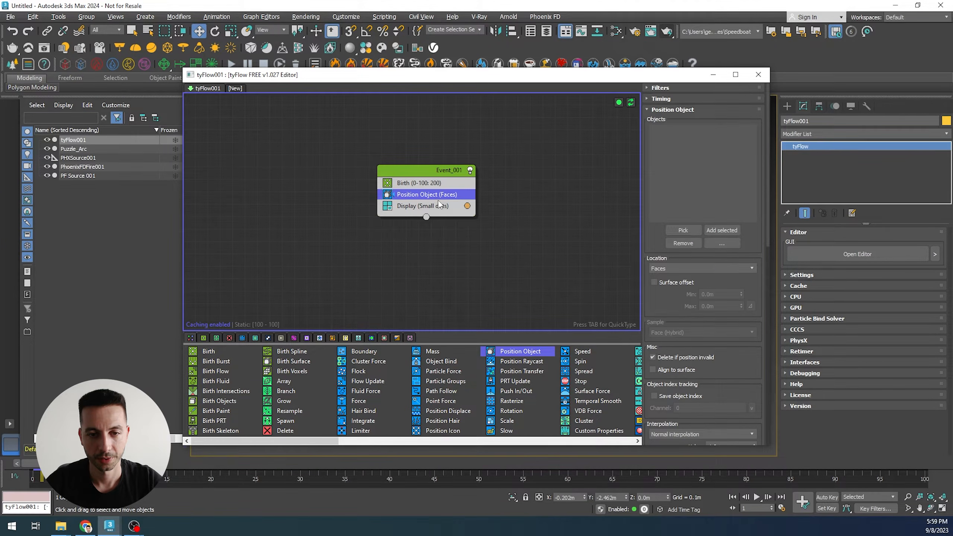
- Pick Puzzle_Arc as the object for the Position Object operator
drag(653, 78, 307, 138)
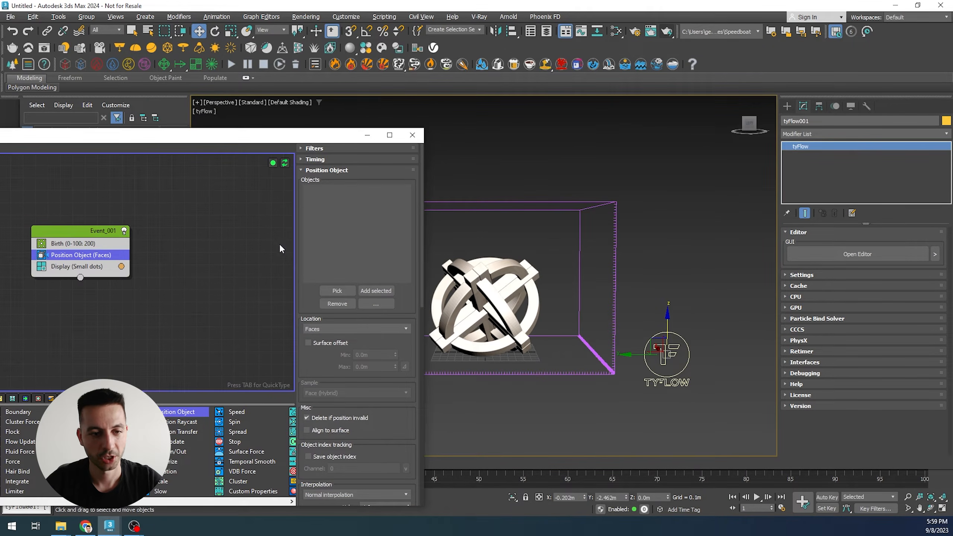
click(350, 291)
click(530, 285)
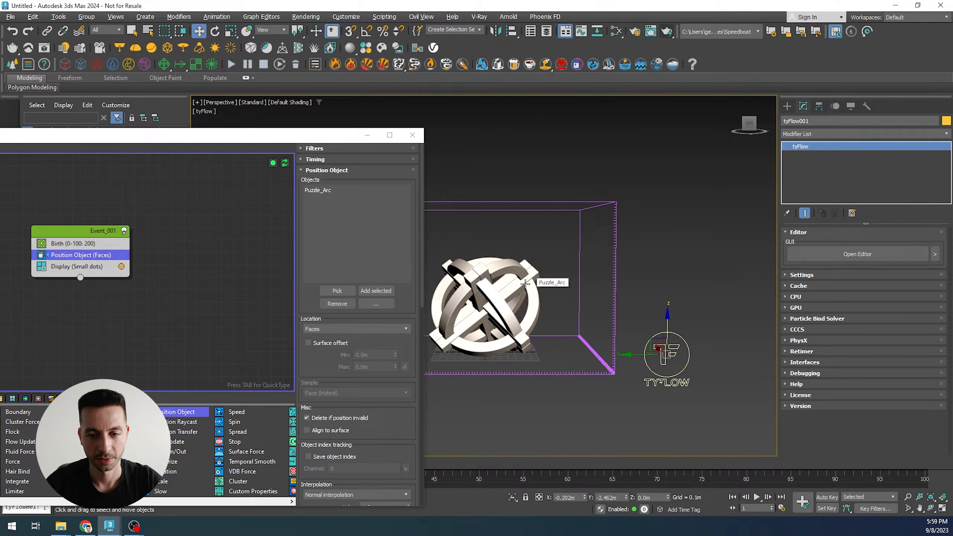
- Set the Birth operator's End frame to 0 and Total to 100000 particles
click(71, 244)
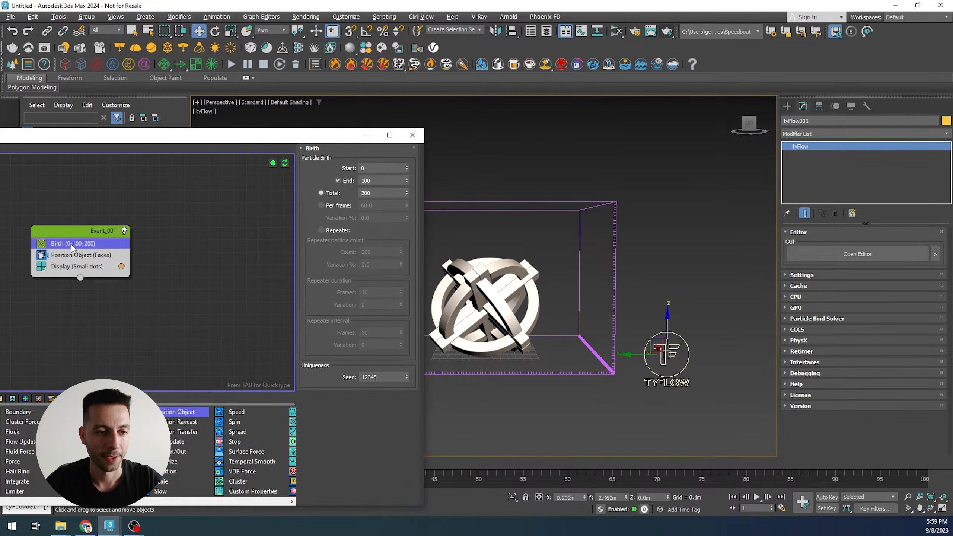
double_click(383, 180)
text(0)
key(Return)
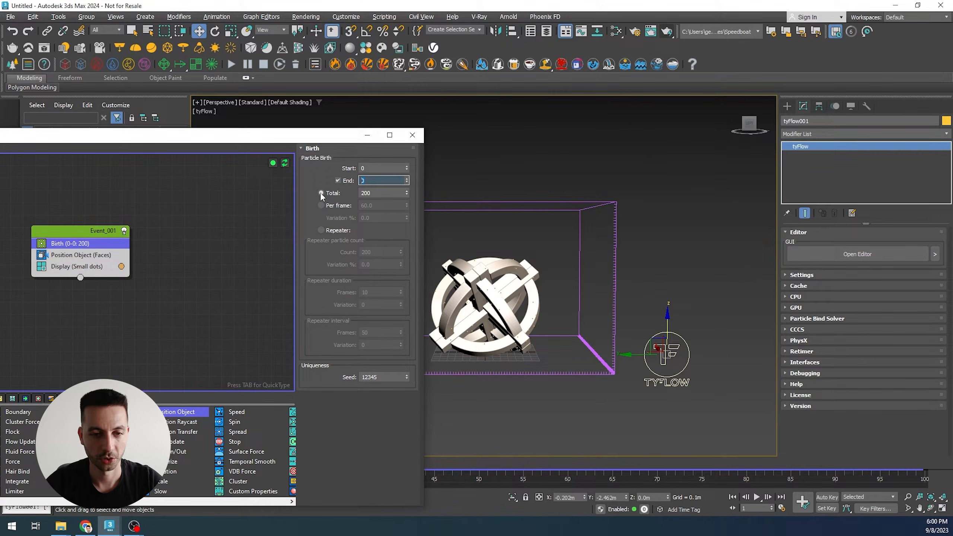
text(10000)
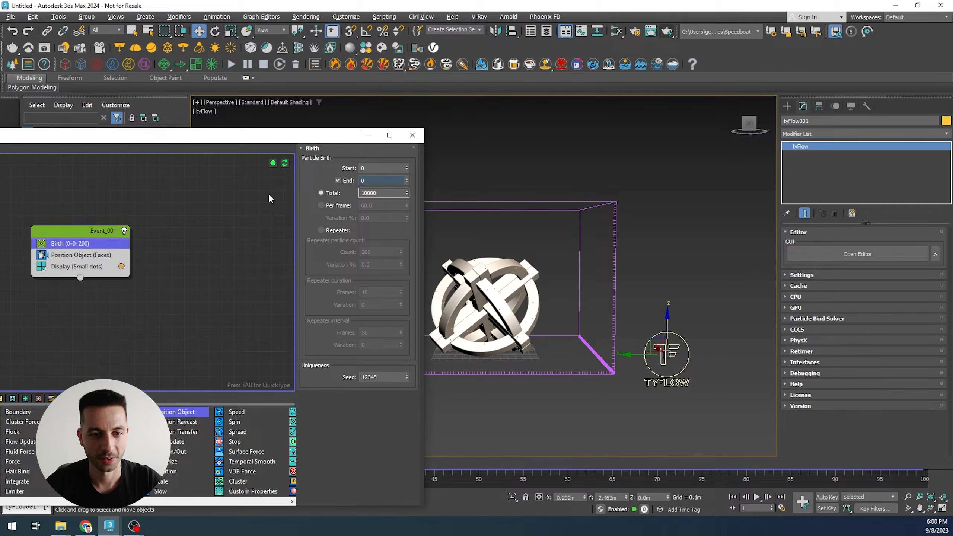
text(0)
key(Return)
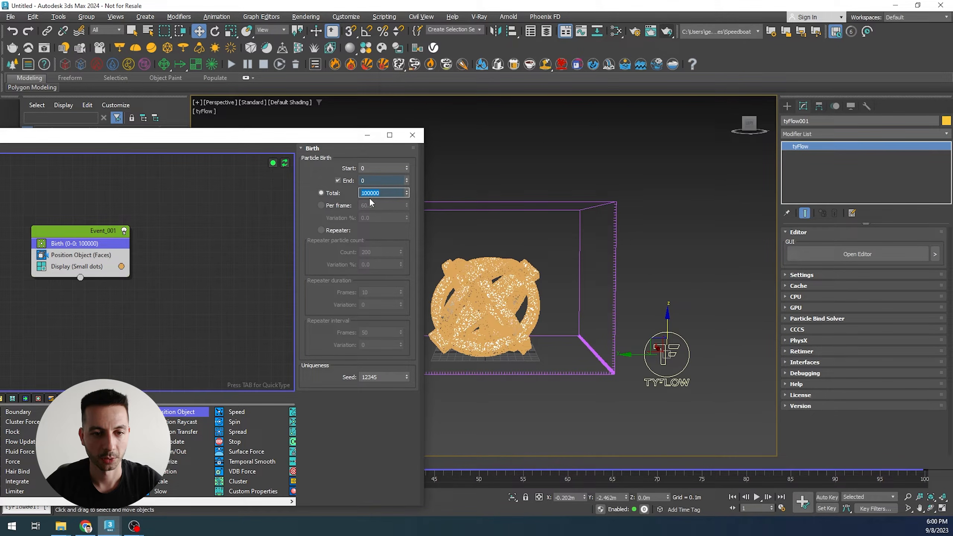
- Set the Display operator's filter percentage to 1 percent
click(153, 310)
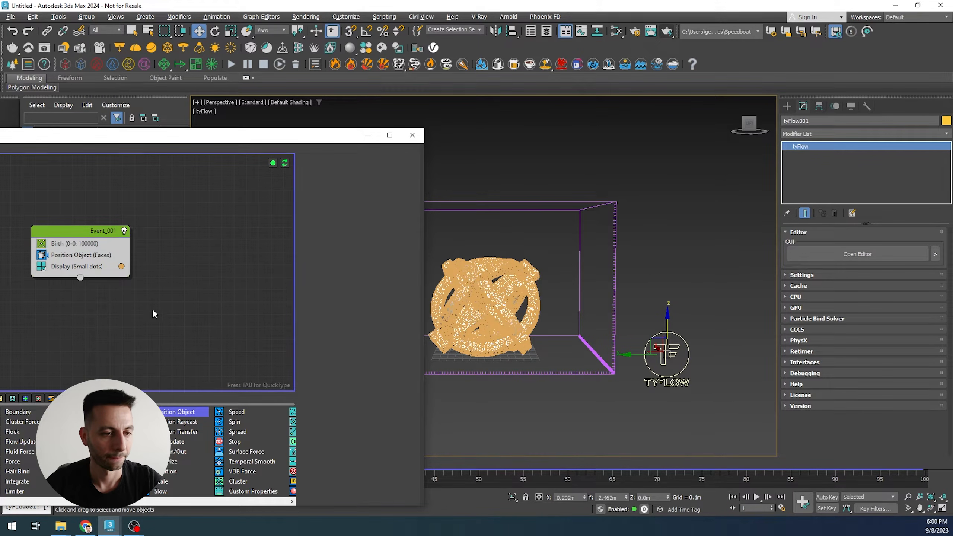
click(103, 266)
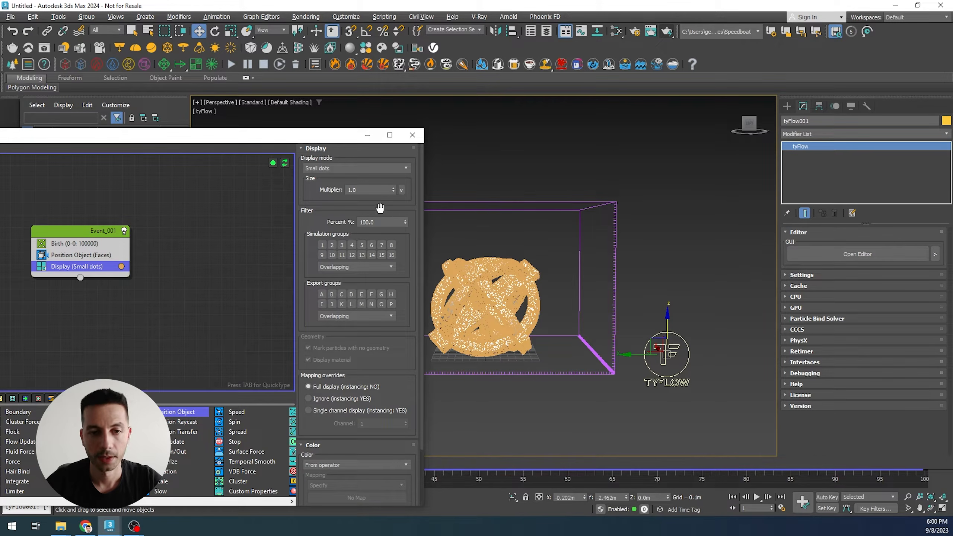
scroll(511, 292, up, 6)
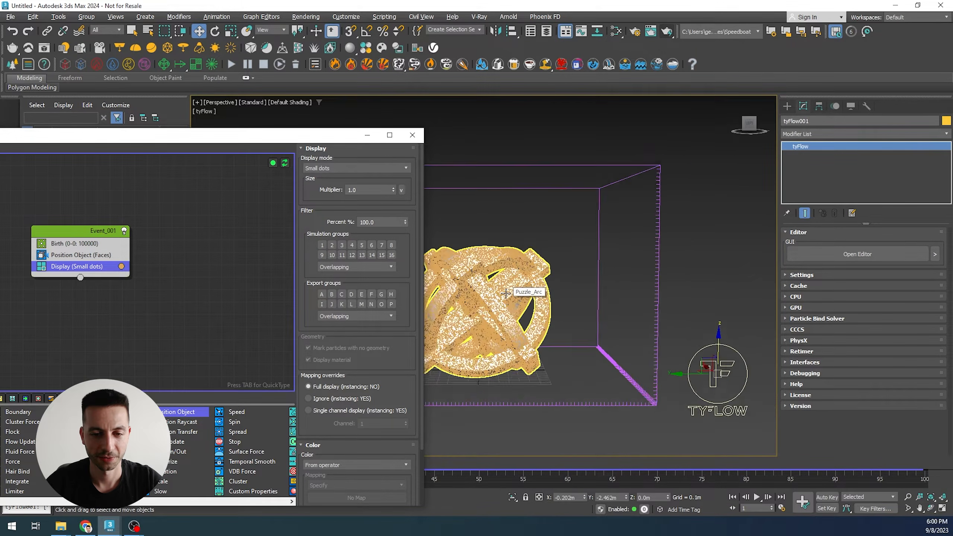
scroll(474, 296, down, 4)
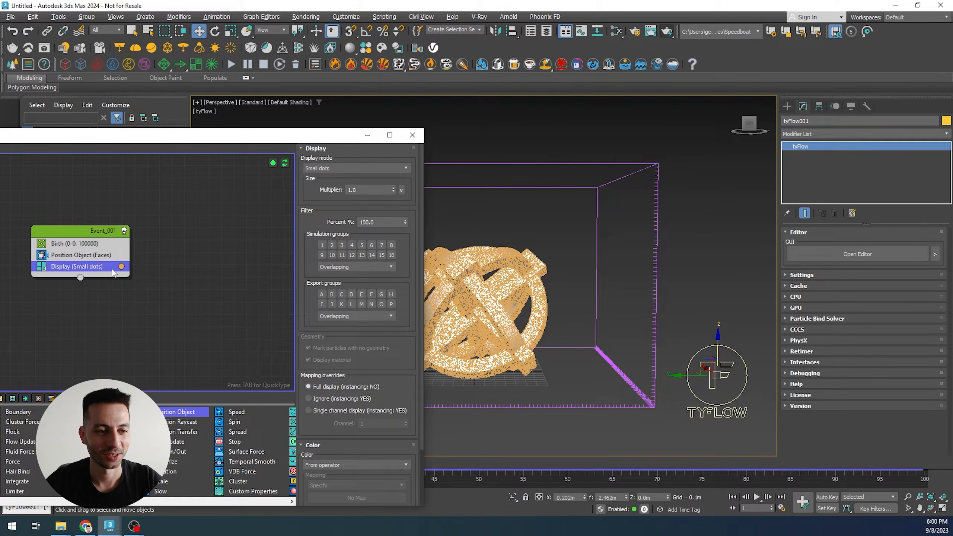
double_click(394, 222)
text(1)
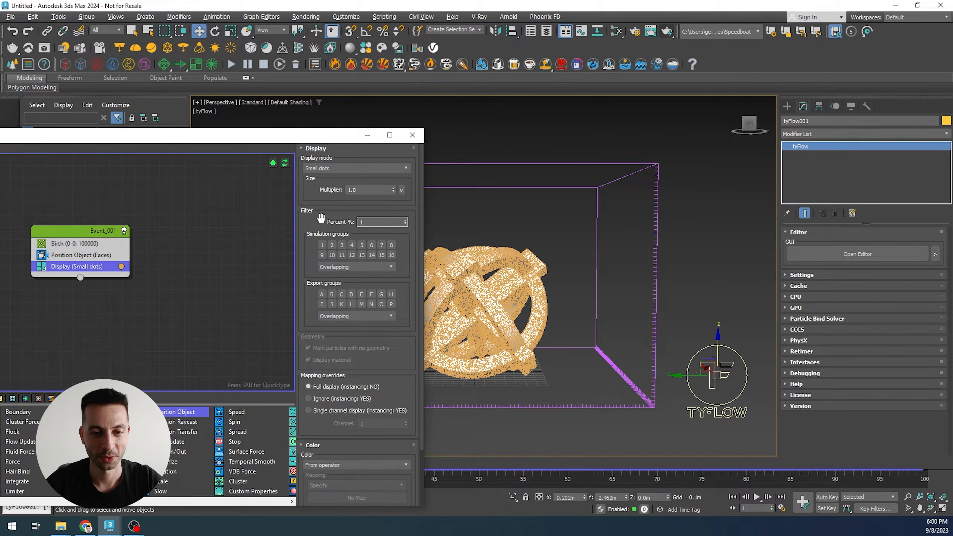
key(Return)
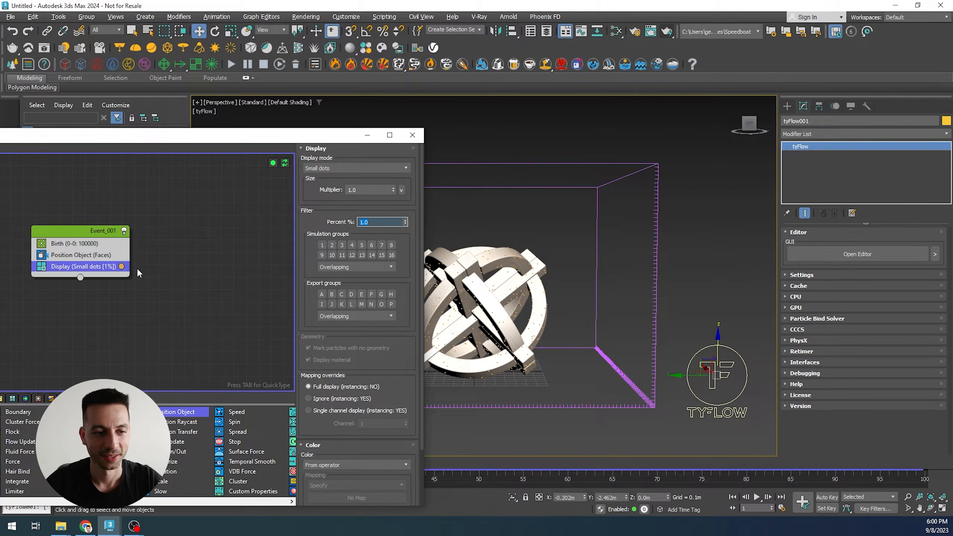
- Change the Display operator's particle color to light blue 3DBFF5
click(122, 267)
click(180, 307)
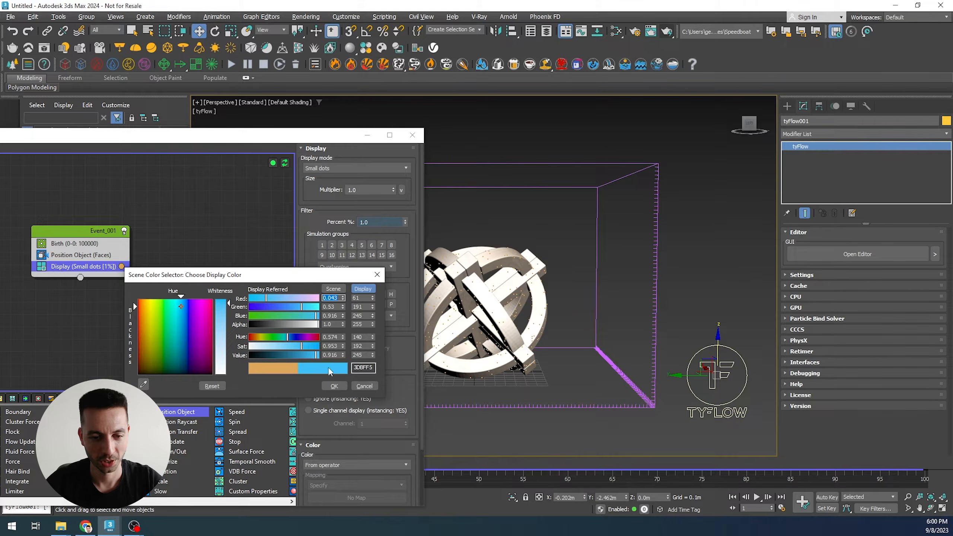
click(334, 387)
- Switch the viewport shading to Clay and close the tyFlow editor
middle_drag(575, 322, 582, 316)
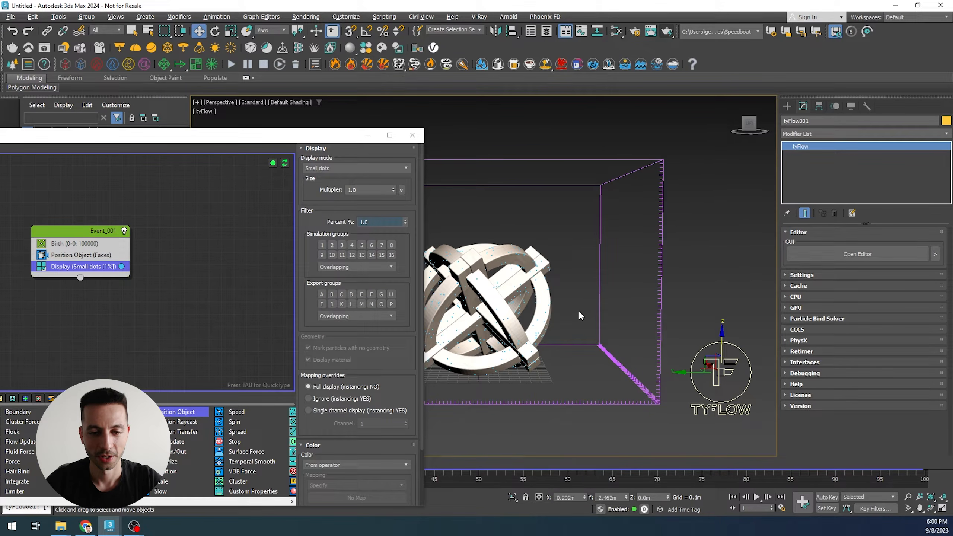
click(289, 102)
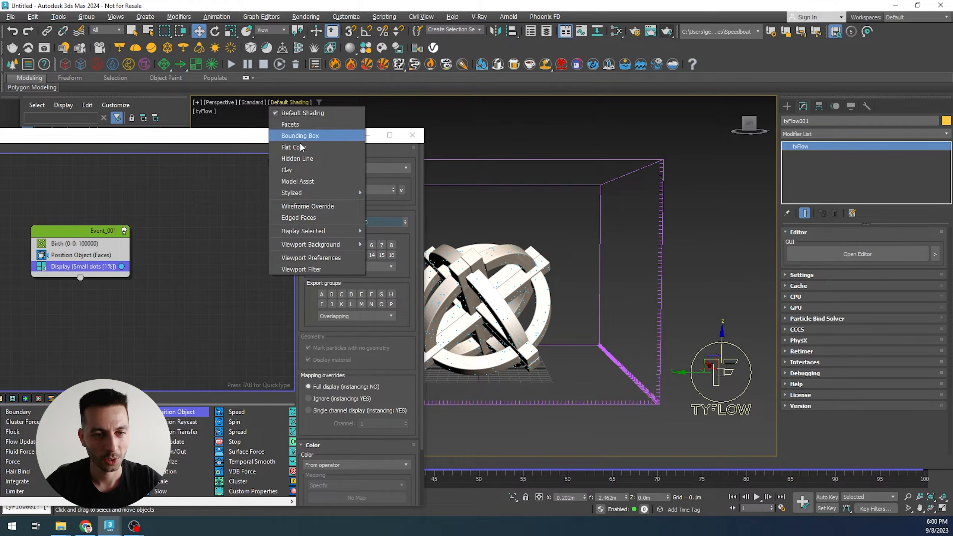
click(300, 172)
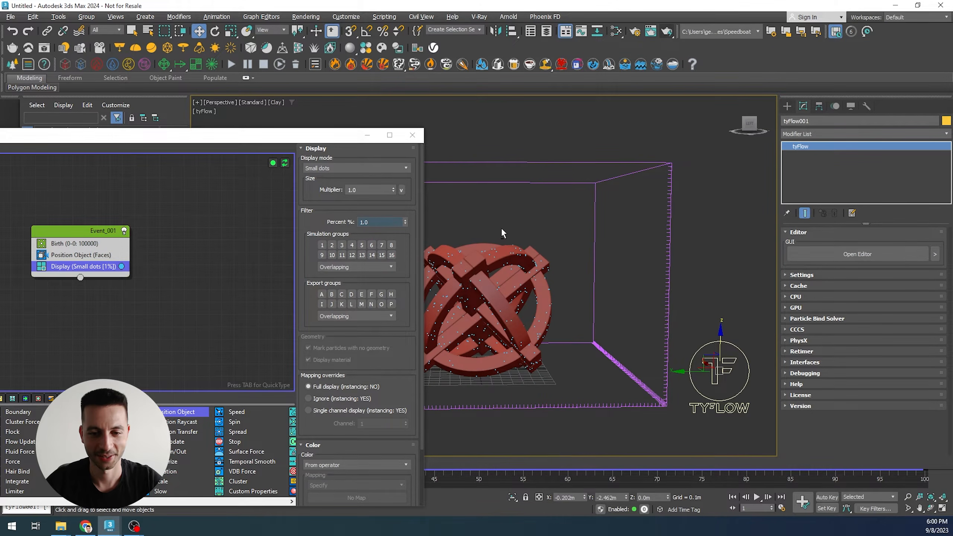
scroll(501, 227, down, 1)
middle_drag(510, 231, 503, 226)
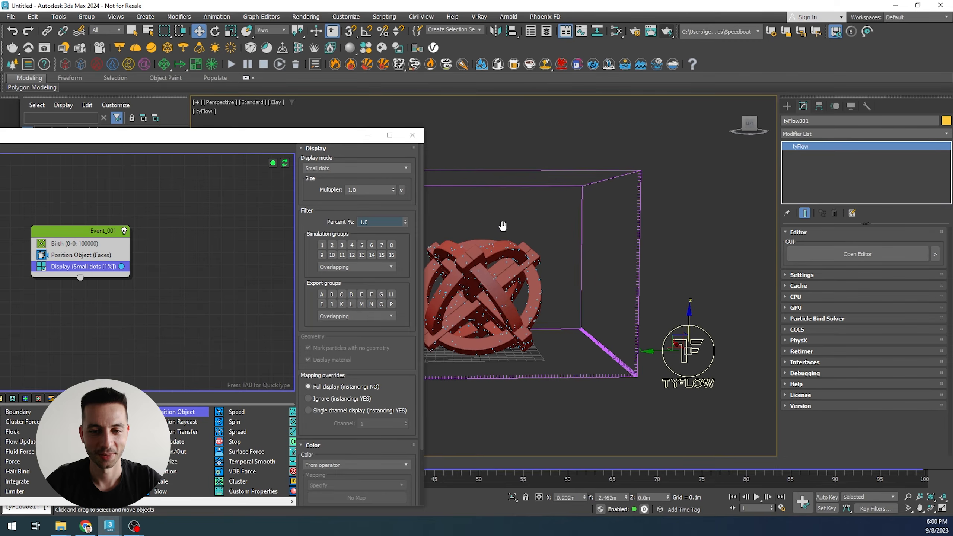
click(413, 135)
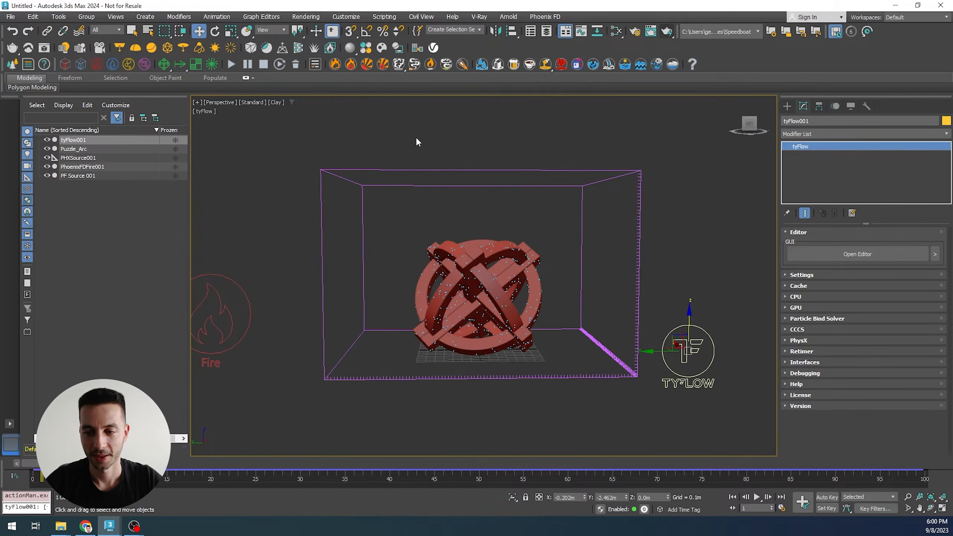
- Expand the tyFlow object's Interfaces settings to check the particle interface options
click(805, 362)
click(832, 307)
scroll(501, 283, down, 1)
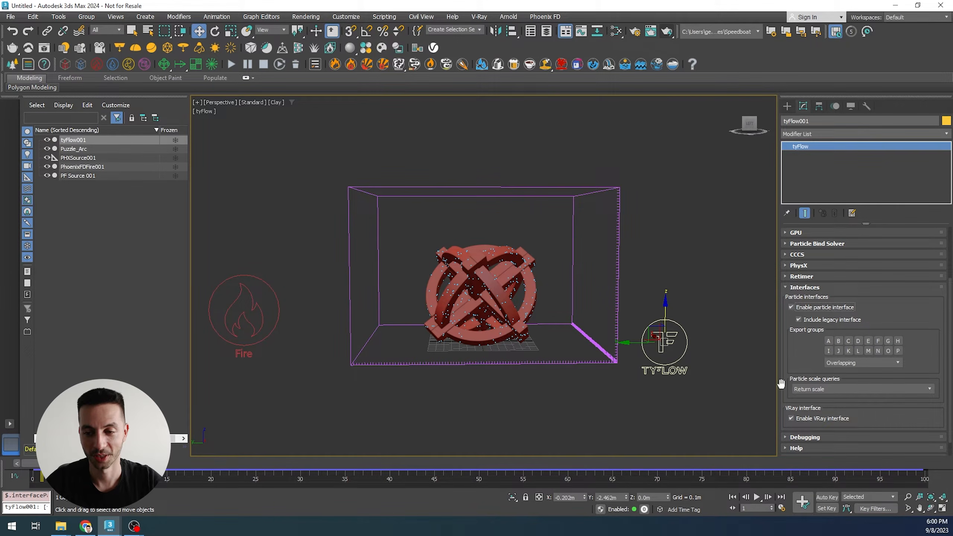
- Select the Phoenix source and add tyFlow001 to its emitter nodes
drag(229, 305, 228, 305)
scroll(788, 273, up, 3)
click(851, 250)
click(896, 309)
click(835, 308)
click(657, 322)
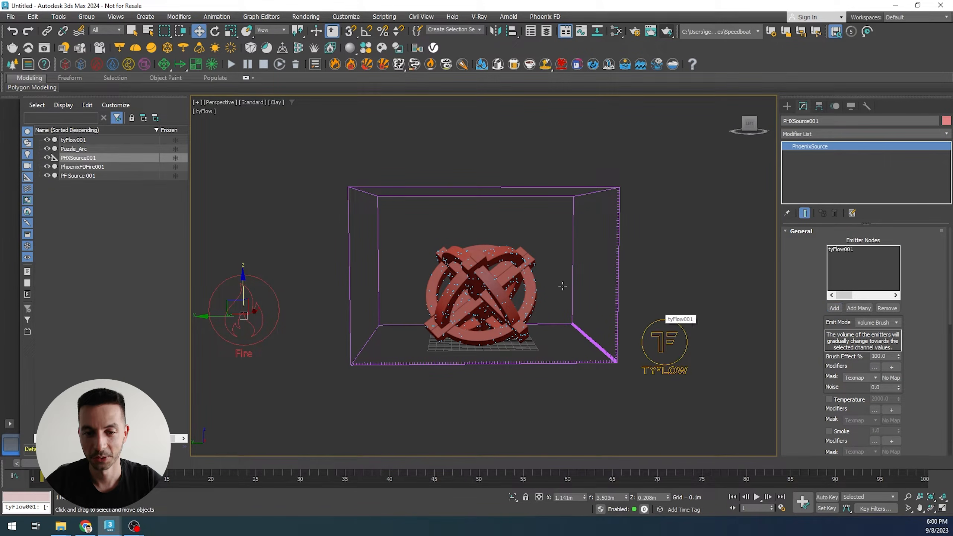
- Start the Phoenix fire simulation
click(233, 68)
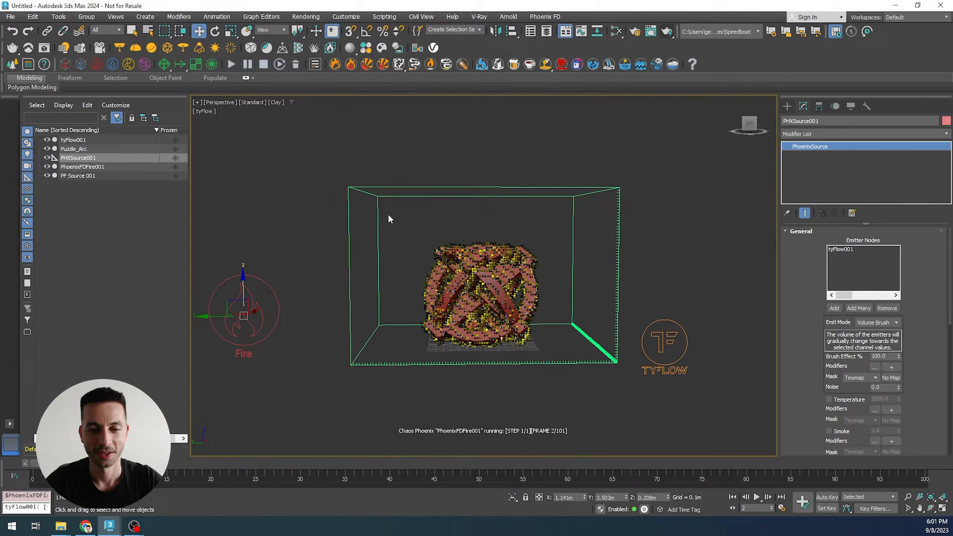
scroll(492, 319, up, 3)
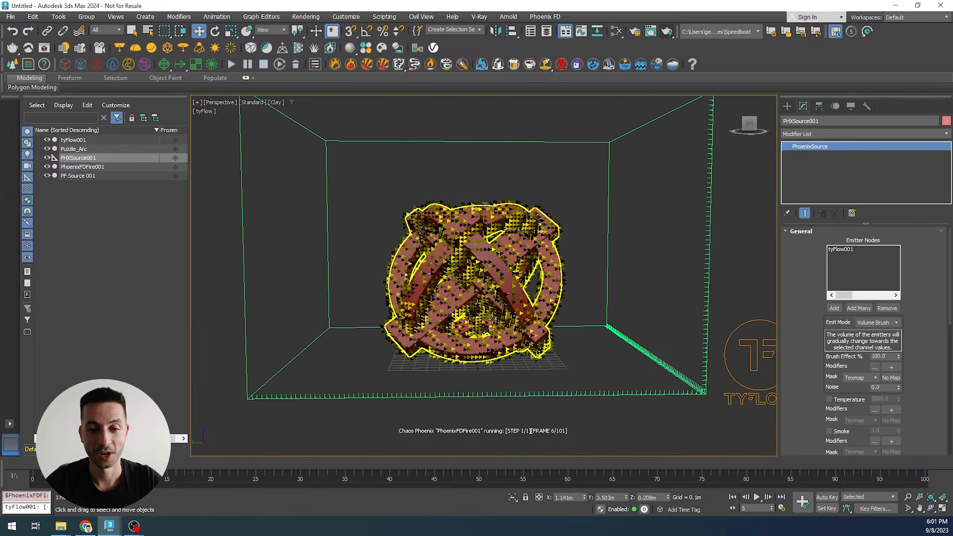
scroll(492, 319, down, 3)
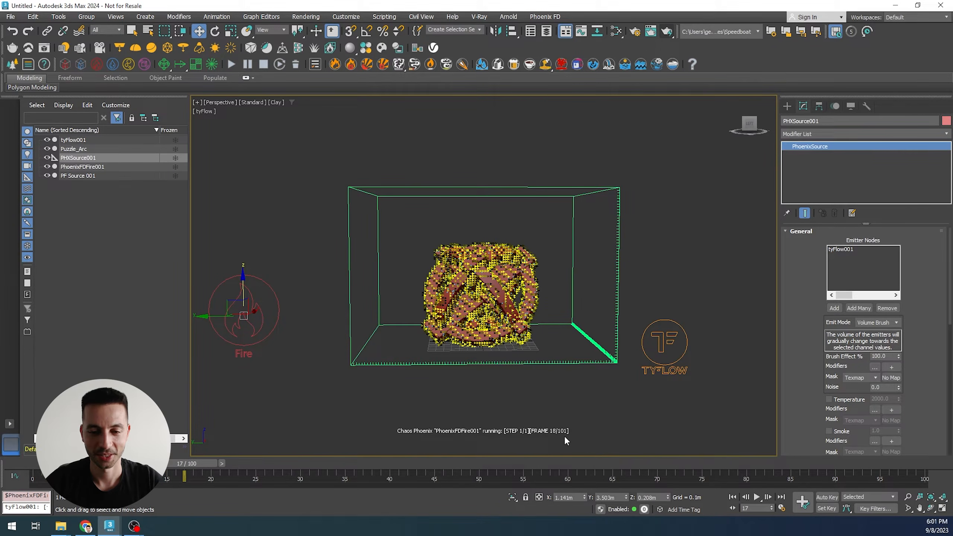
scroll(492, 334, up, 3)
scroll(523, 270, down, 3)
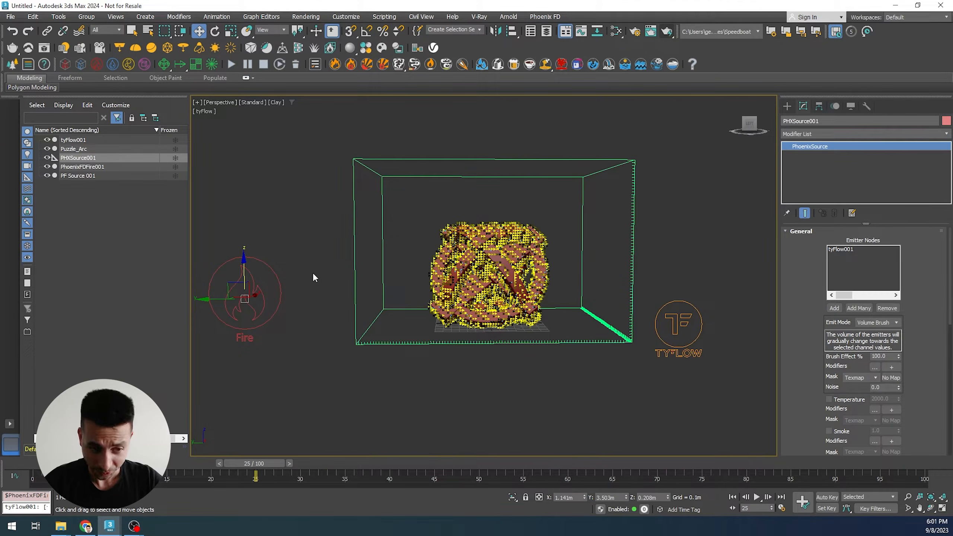
- Clone the Phoenix source as a copy named PHXSource_Temp
shift+drag(204, 301, 292, 301)
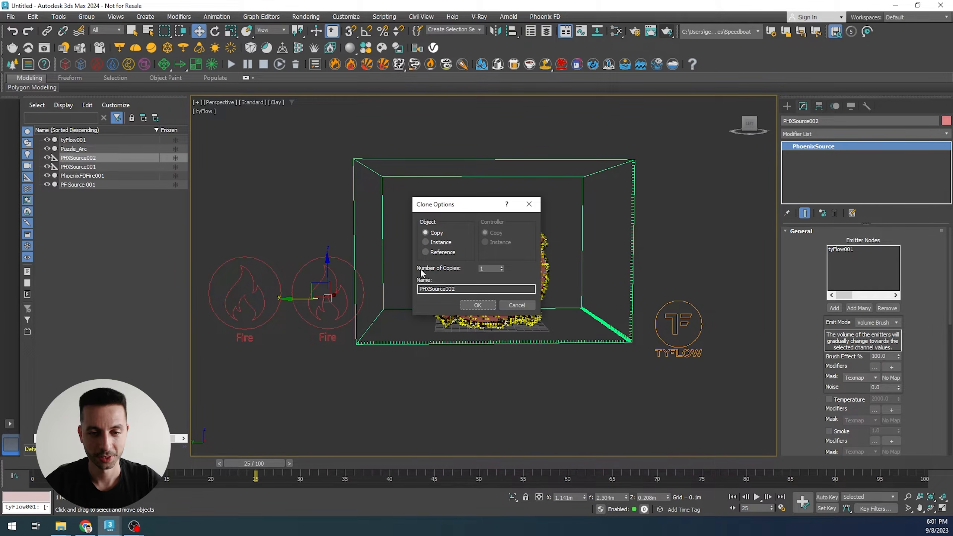
drag(461, 289, 444, 287)
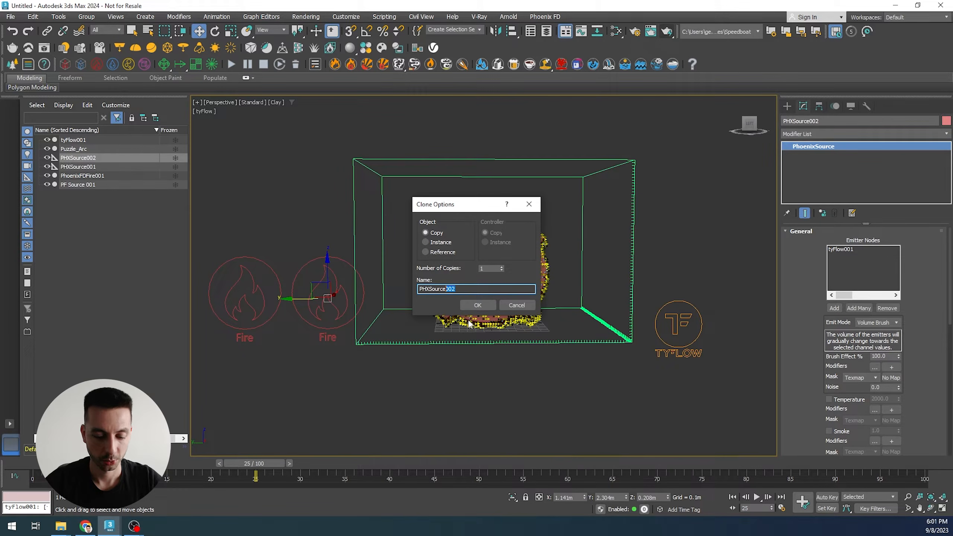
text(_Temp)
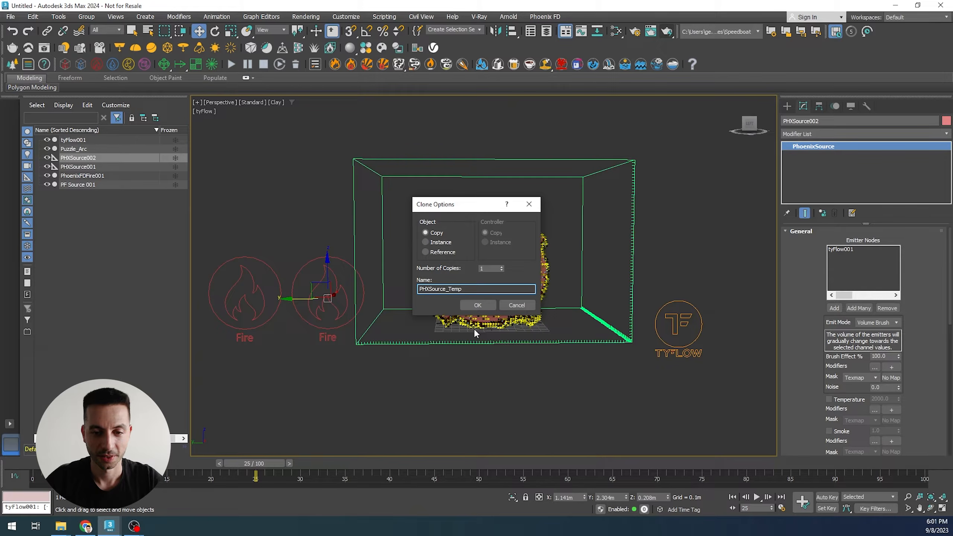
click(477, 305)
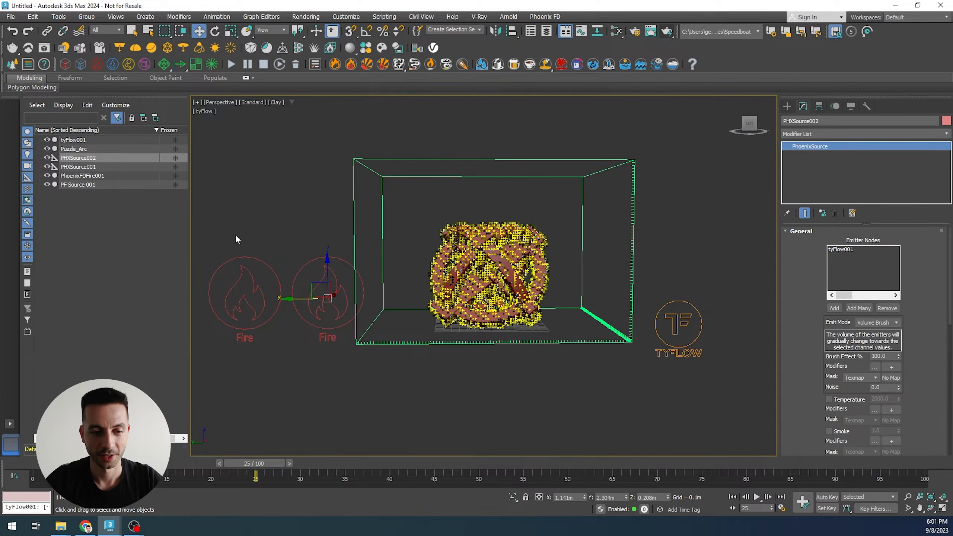
- Rename the original Phoenix source to PHXSource_Fuel
click(260, 298)
drag(839, 121, 809, 121)
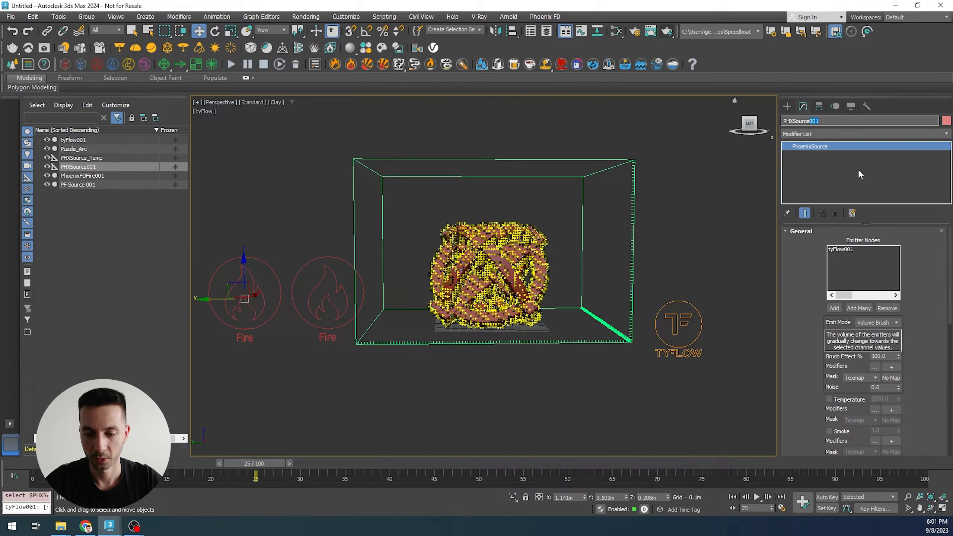
text(_Fuel)
key(Return)
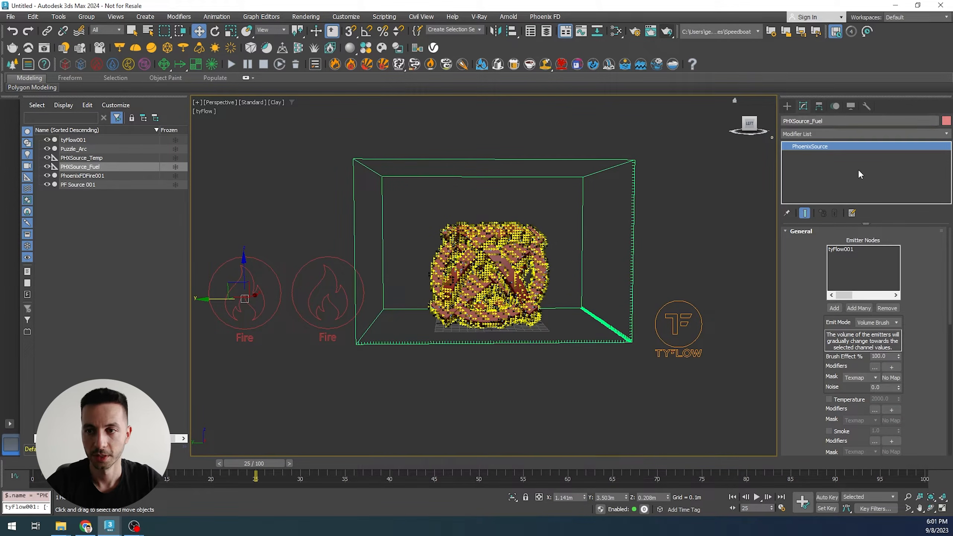
- Set PHXSource_Fuel's object color to a light orange swatch
click(946, 121)
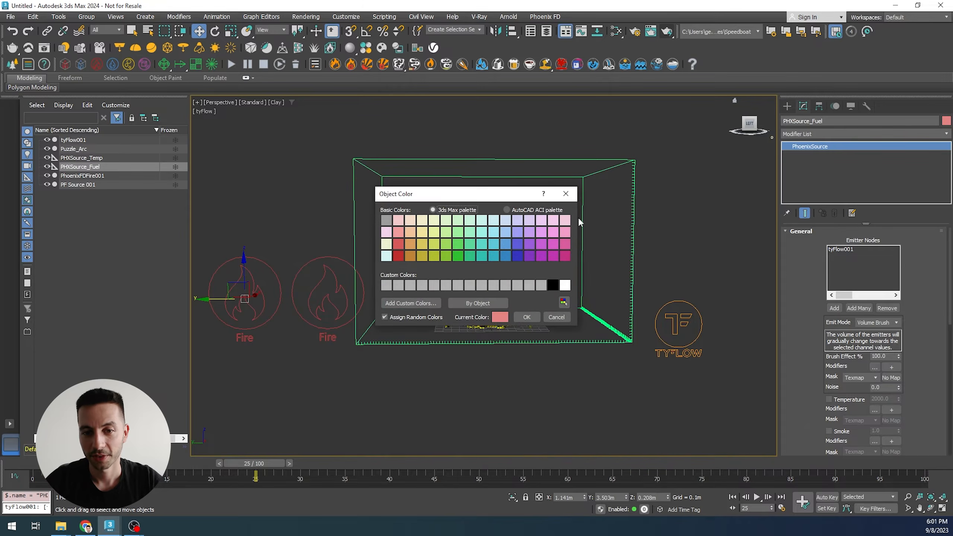
click(410, 232)
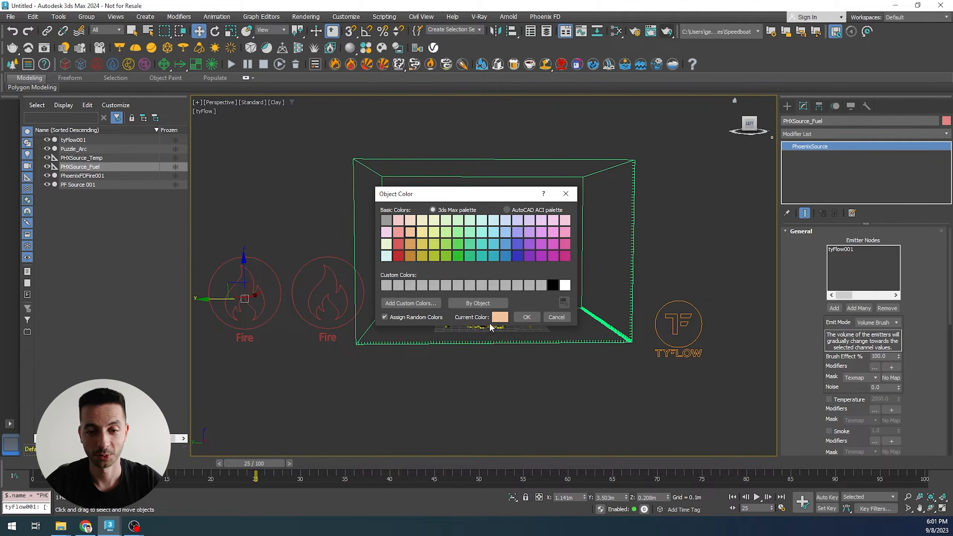
click(528, 317)
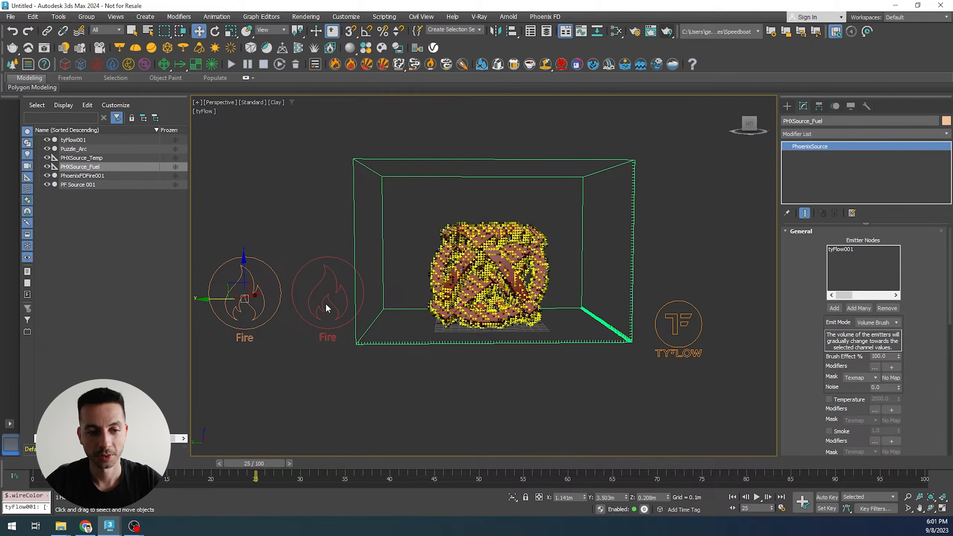
- Select PHXSource_Temp and set its Emit Mode to Surface Force
click(281, 213)
click(247, 277)
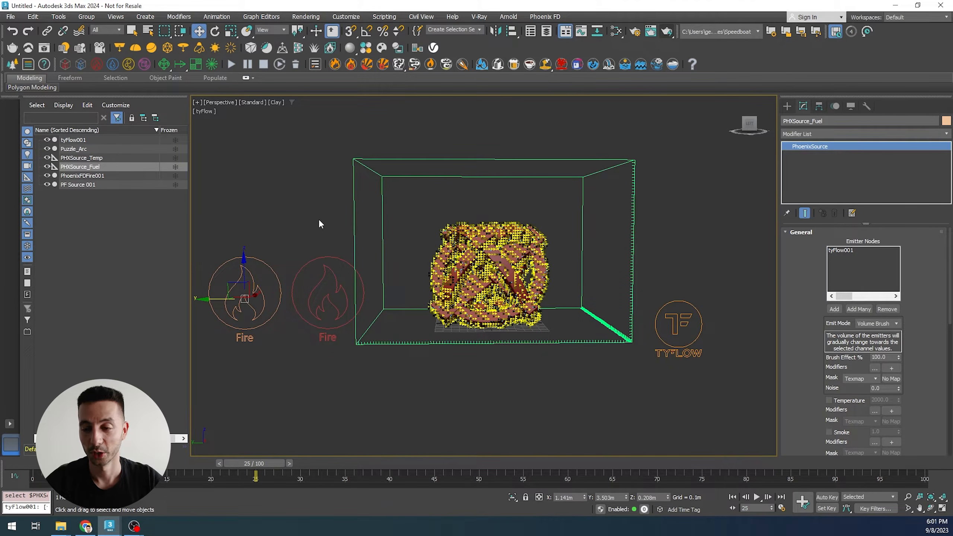
drag(307, 230, 315, 285)
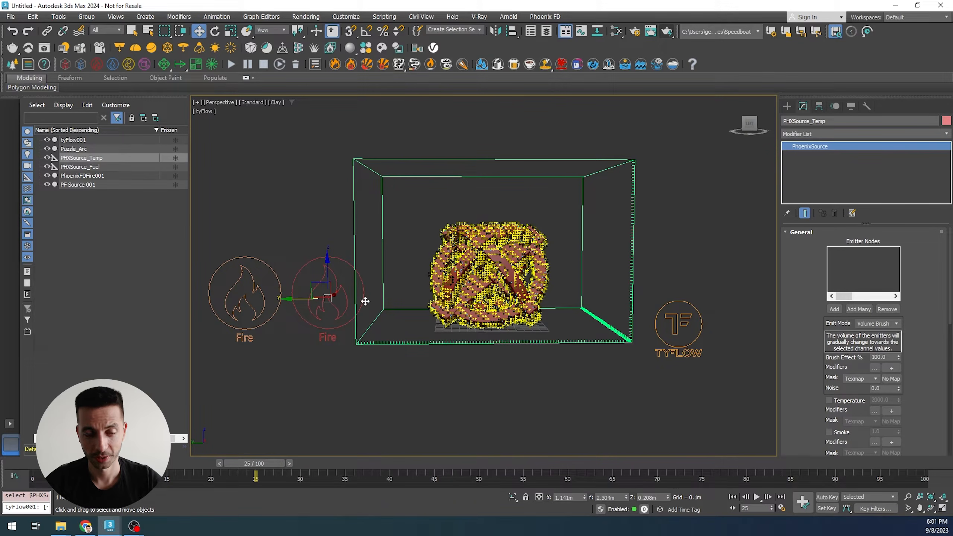
drag(822, 315, 801, 297)
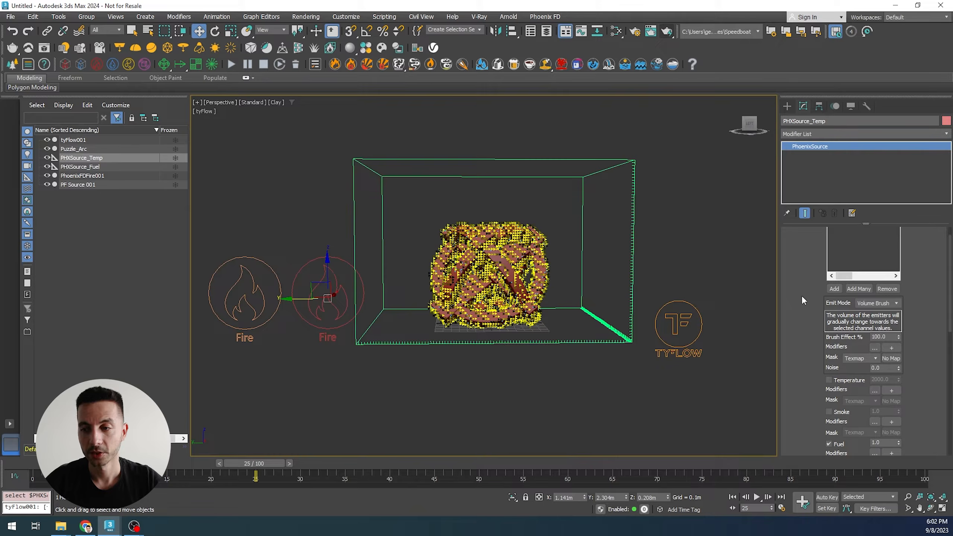
click(890, 304)
click(888, 325)
- Enable Temperature emission and disable Fuel emission on PHXSource_Temp
drag(801, 350, 800, 295)
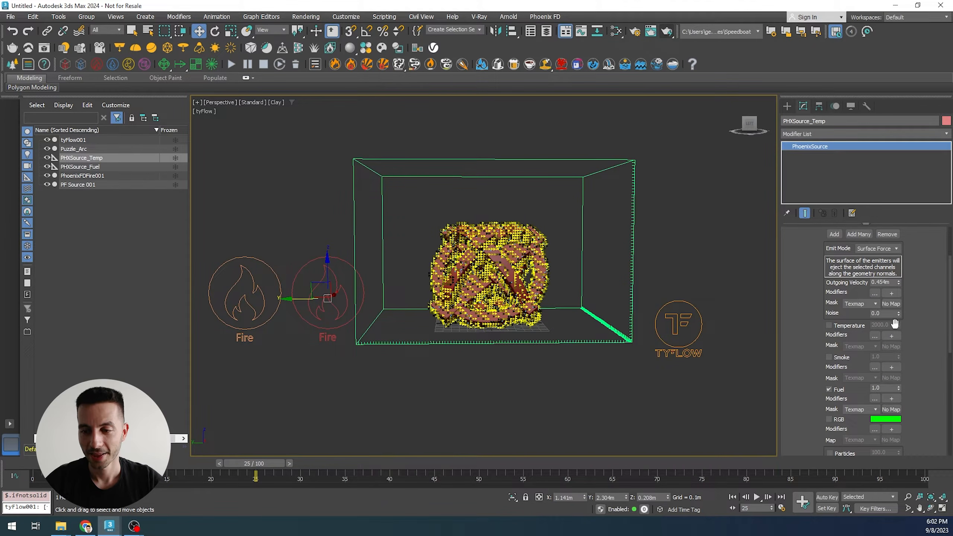
click(843, 326)
click(837, 389)
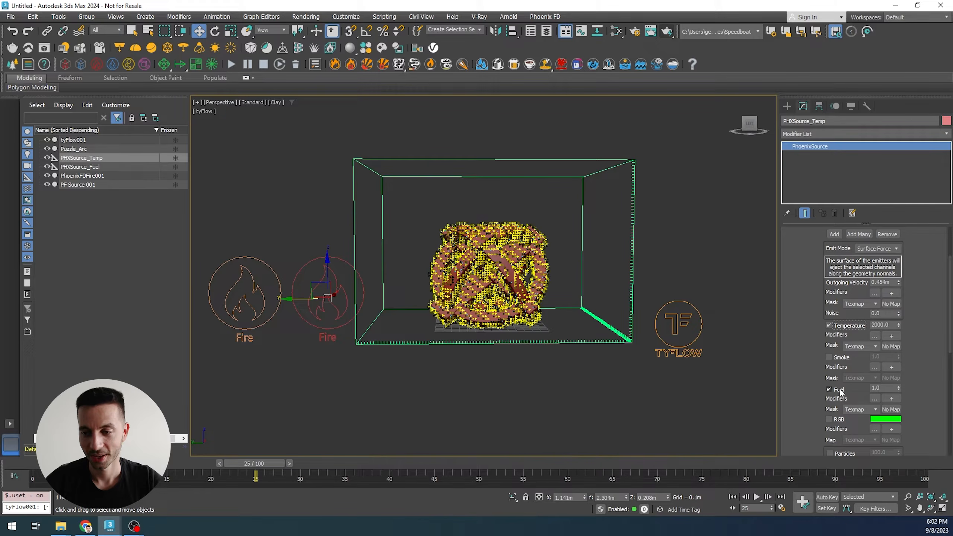
drag(799, 296, 797, 336)
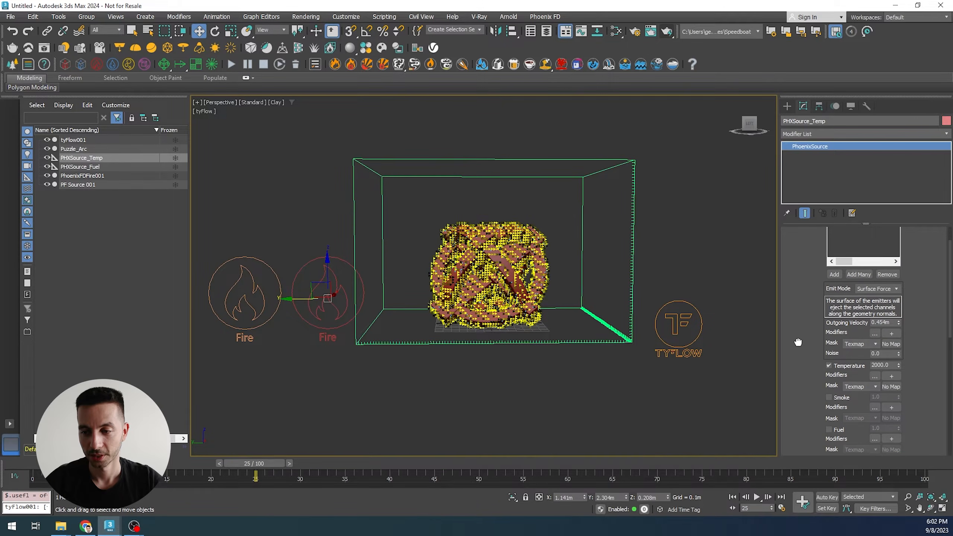
scroll(807, 324, up, 1)
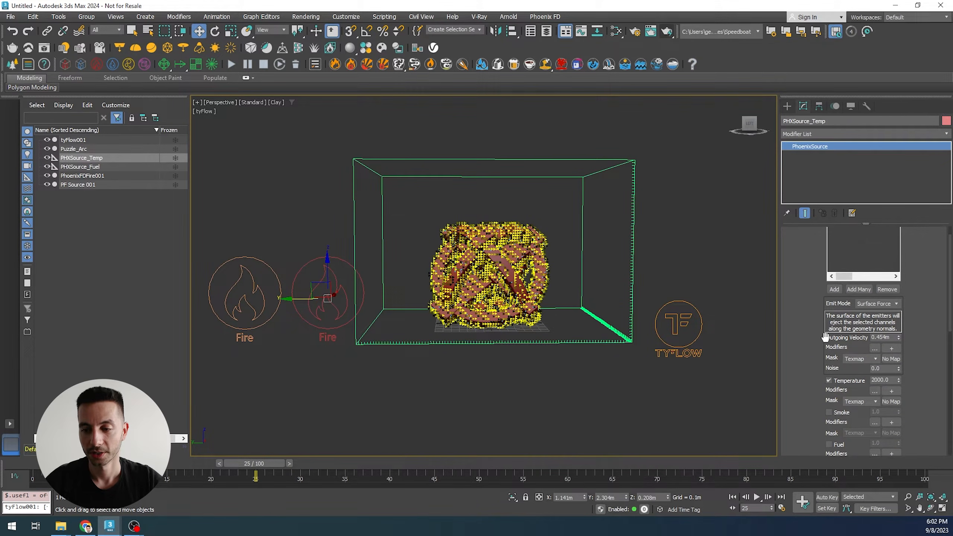
scroll(796, 338, up, 2)
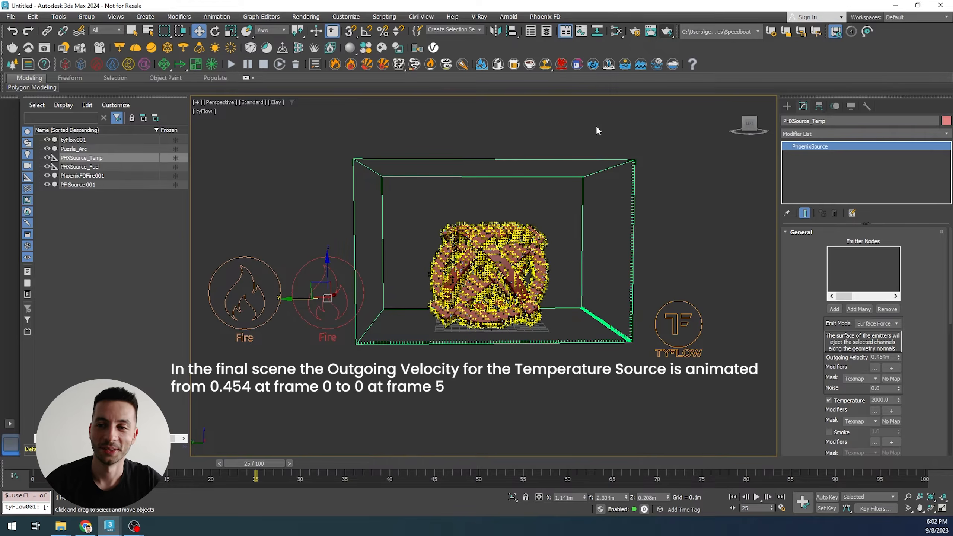
- Create a small sphere and move it to the bottom of the puzzle arc
click(787, 106)
click(807, 184)
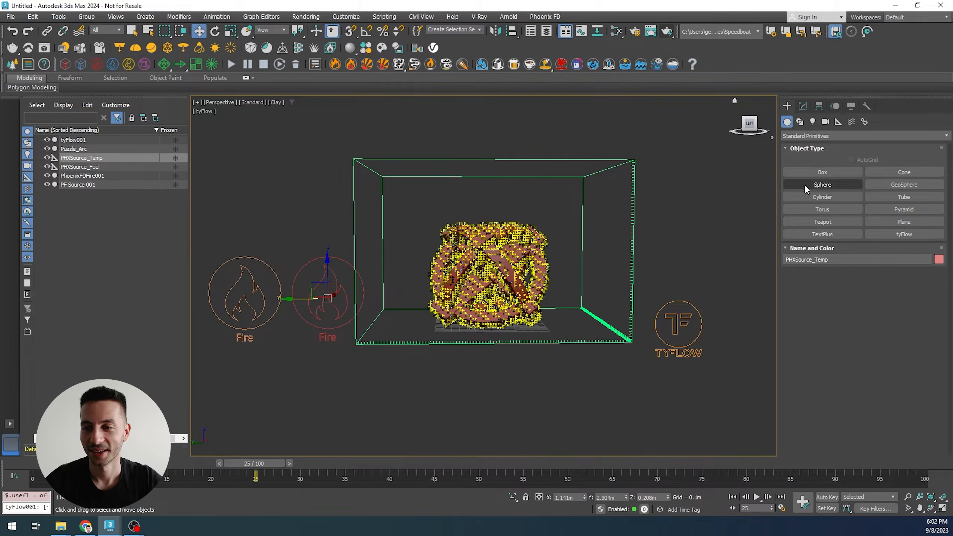
drag(436, 324, 441, 324)
key(w)
alt+middle_drag(470, 327, 551, 355)
drag(410, 325, 418, 320)
alt+middle_drag(495, 333, 431, 314)
scroll(431, 315, up, 4)
drag(449, 311, 427, 312)
scroll(430, 325, up, 3)
alt+middle_drag(430, 326, 431, 329)
scroll(431, 328, down, 3)
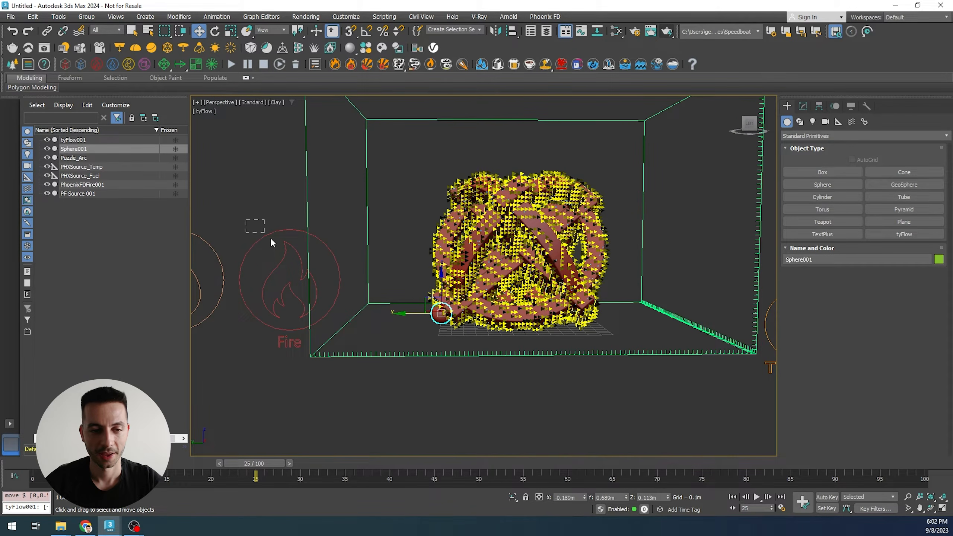
- Replace PHXSource_Temp's emitter node with Sphere001
click(276, 259)
click(803, 106)
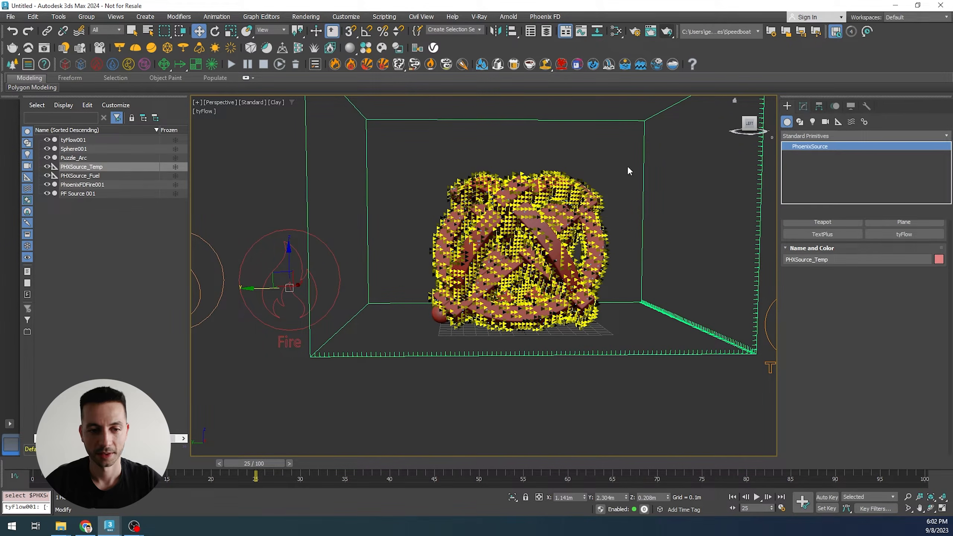
click(834, 309)
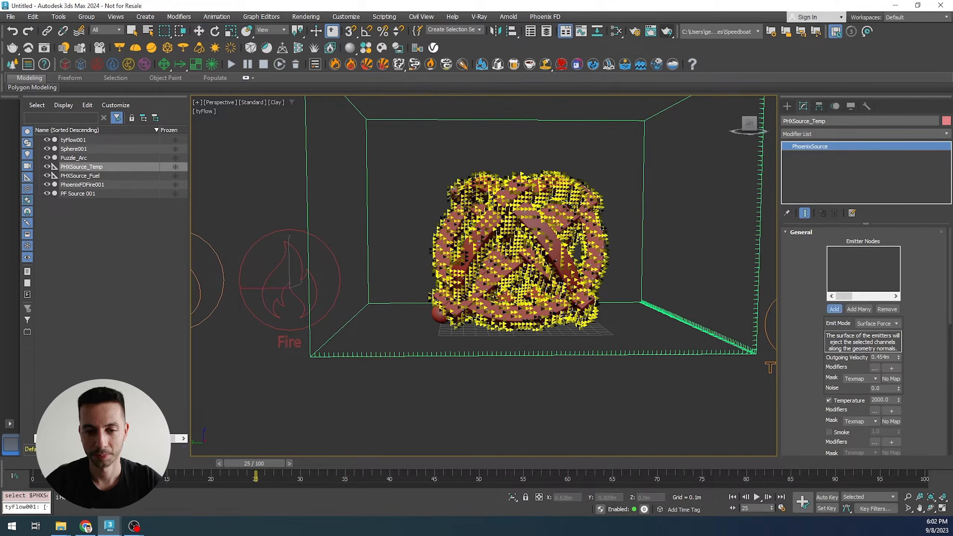
click(442, 315)
scroll(414, 274, down, 3)
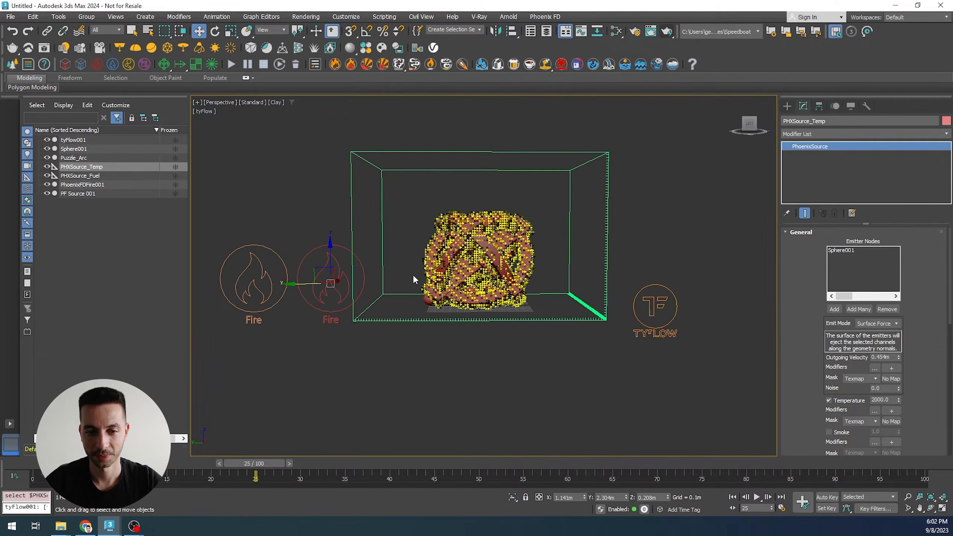
- Restart the Phoenix fire simulation
middle_drag(555, 257, 566, 271)
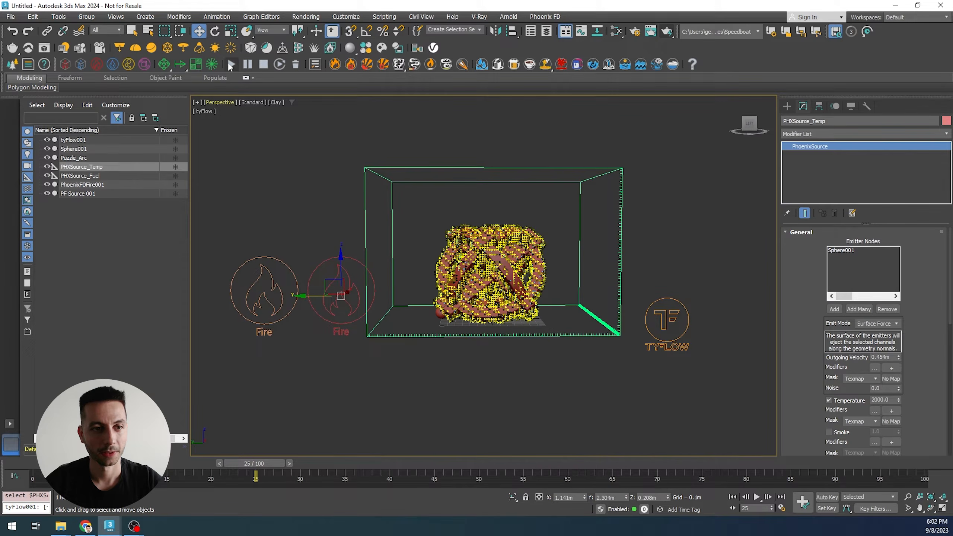
click(230, 64)
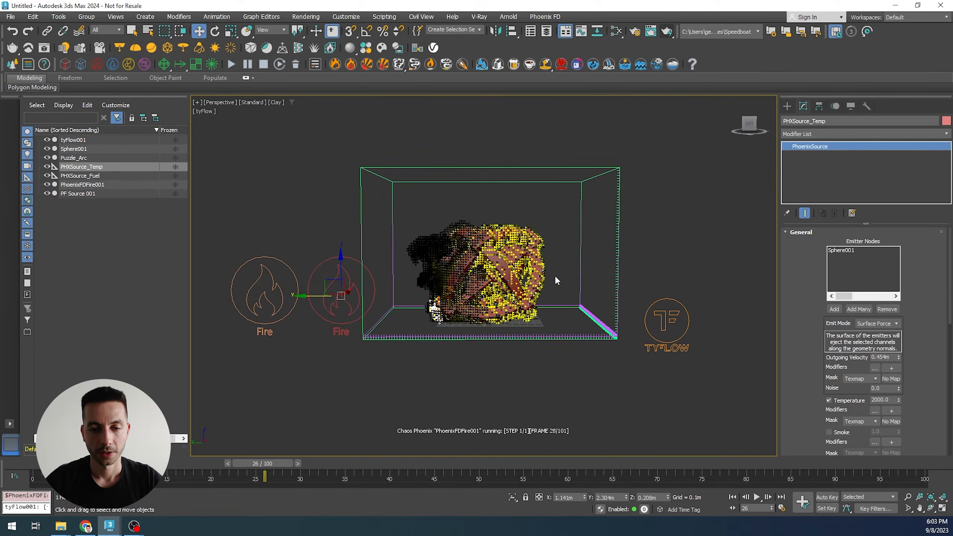
- Select the Phoenix fire simulator in the viewport and stop the running simulation
click(582, 249)
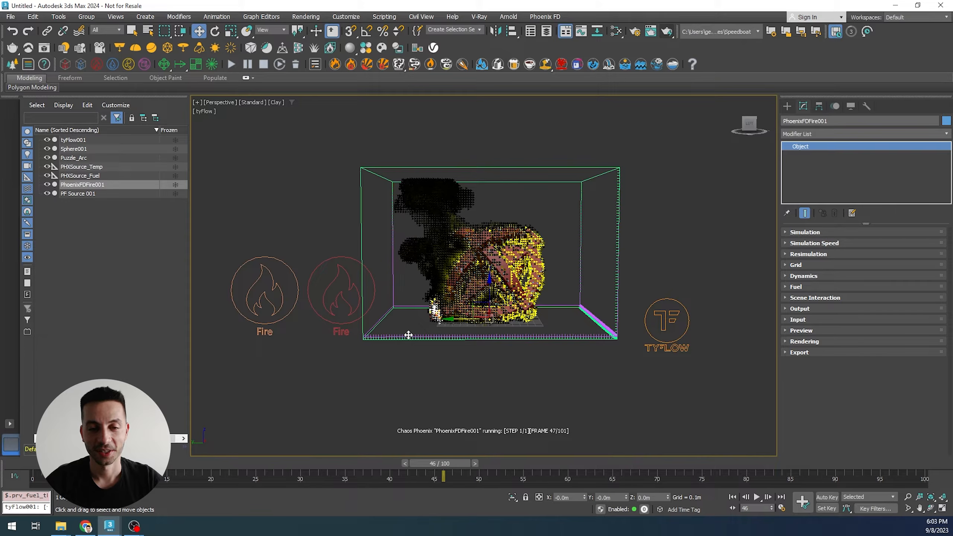
click(267, 66)
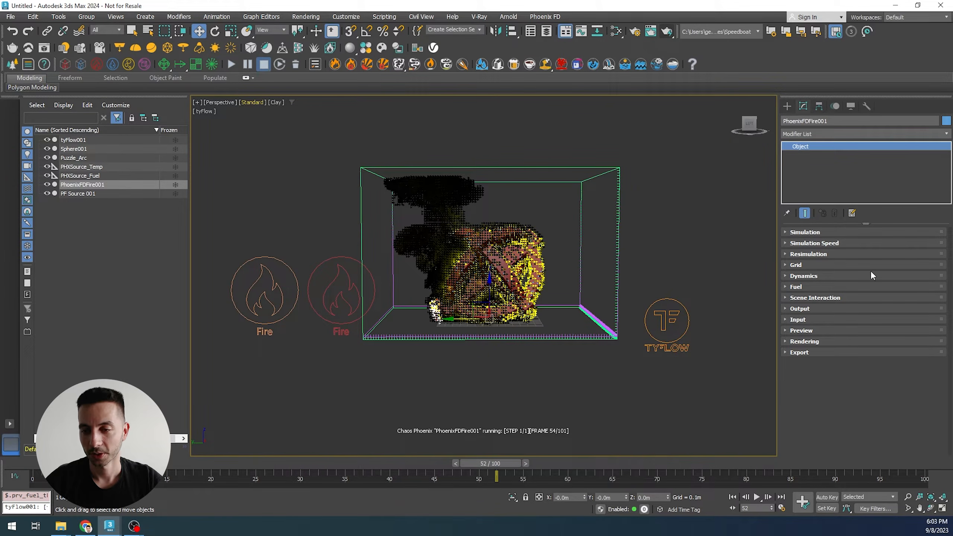
- Turn off the particle preview in the simulator's Preview settings
click(806, 330)
scroll(812, 329, down, 3)
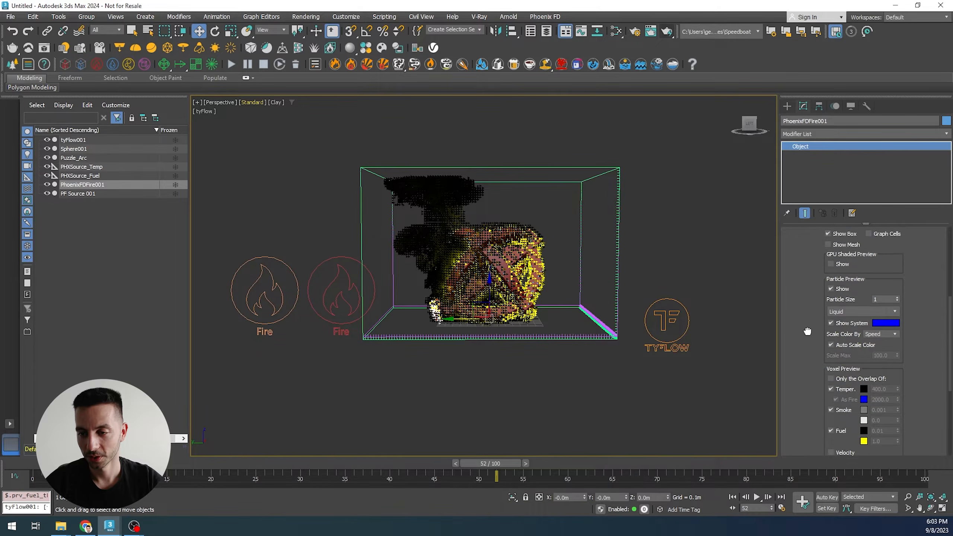
click(835, 299)
mouse_move(804, 276)
mouse_down()
mouse_move(802, 308)
mouse_move(849, 317)
mouse_up()
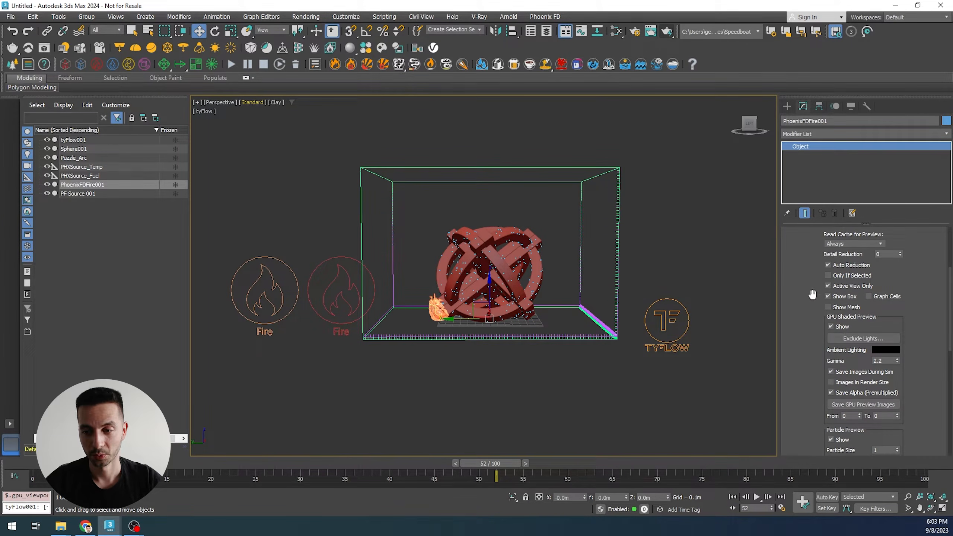
scroll(807, 300, up, 3)
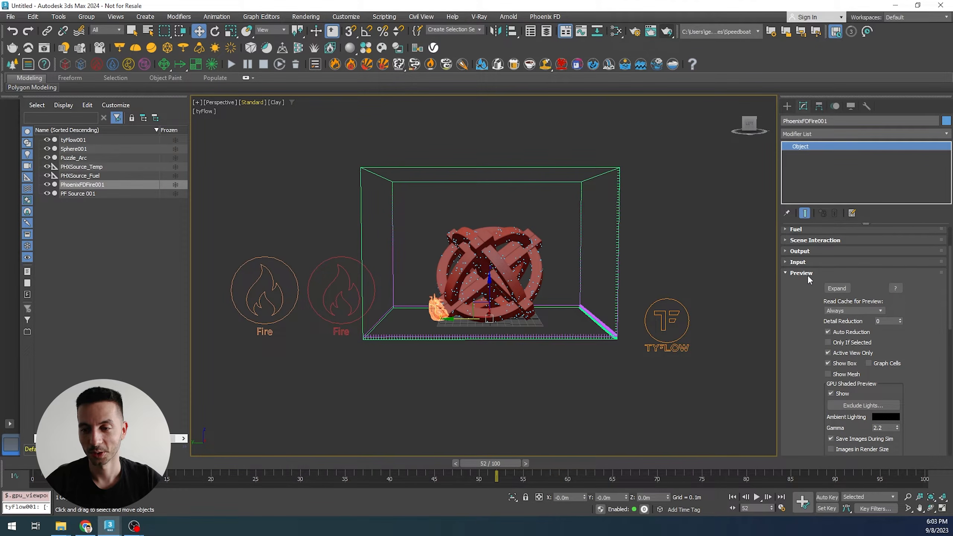
click(807, 274)
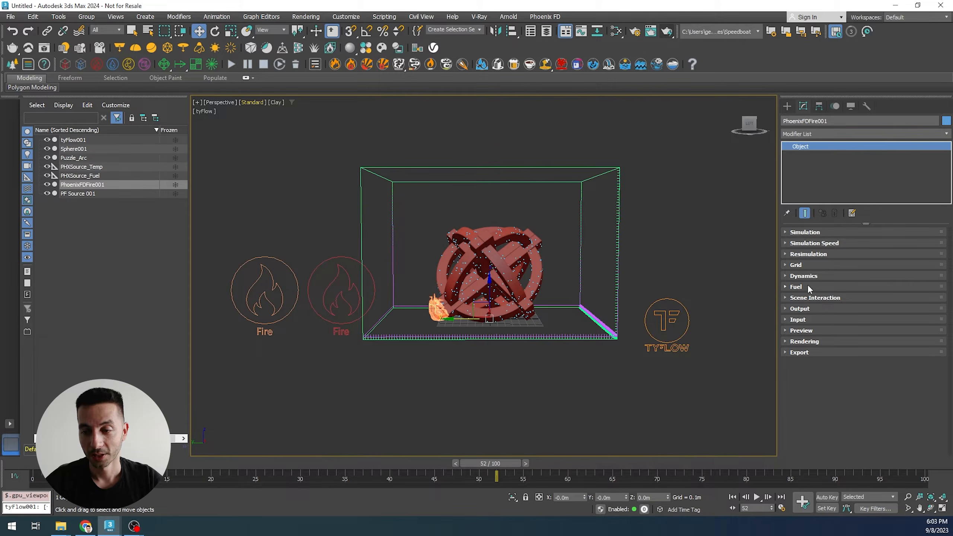
- Float the Fuel settings into the viewport and enable burning
click(798, 287)
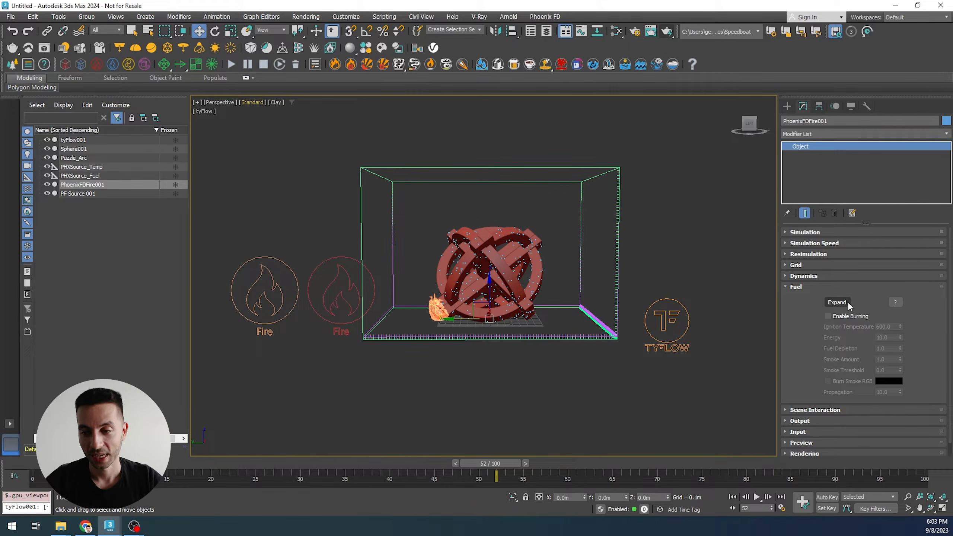
click(837, 303)
drag(485, 203, 259, 134)
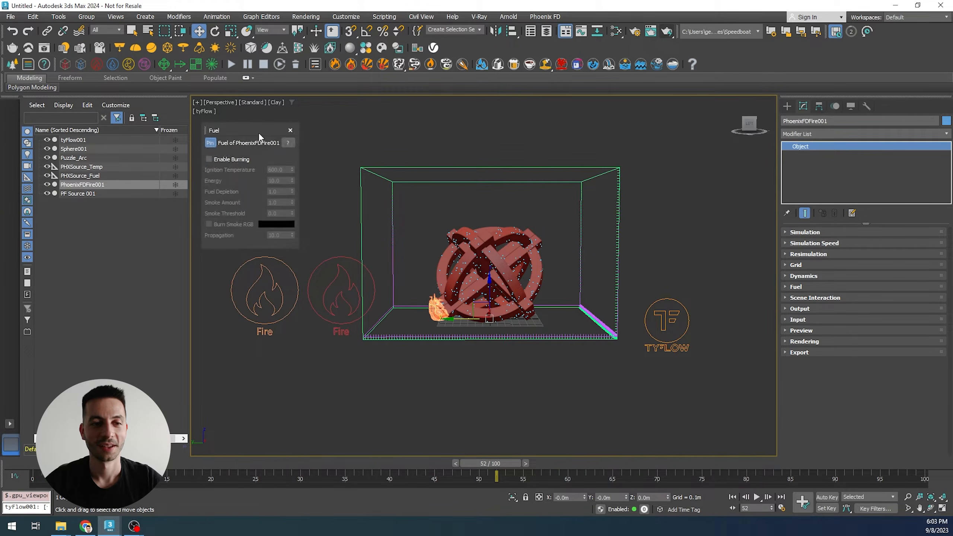
click(216, 161)
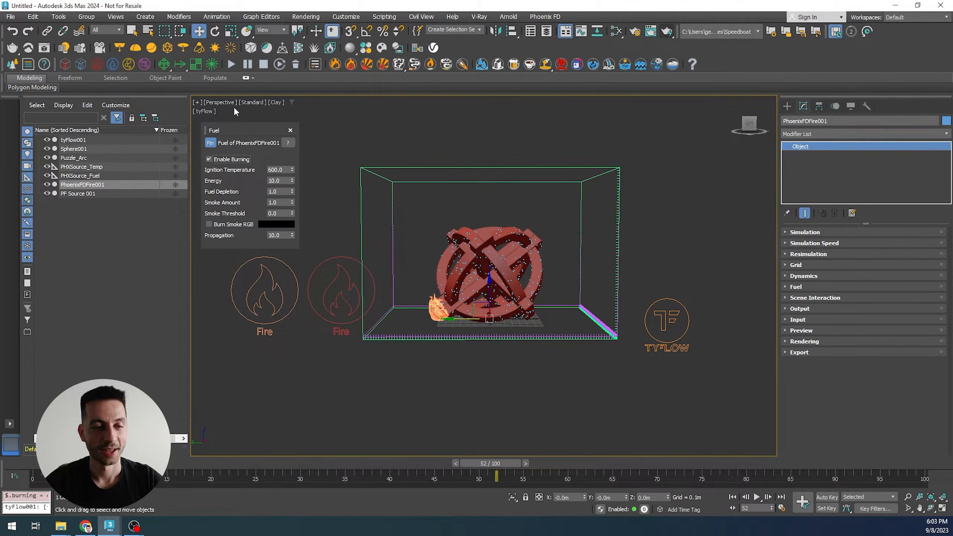
- Start the fire simulation with burning enabled, then stop it partway
click(232, 65)
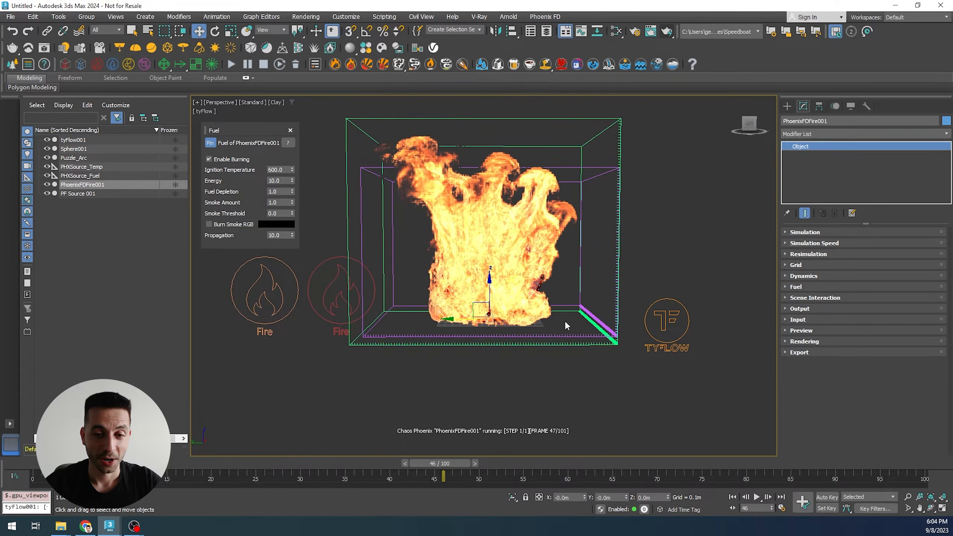
click(264, 70)
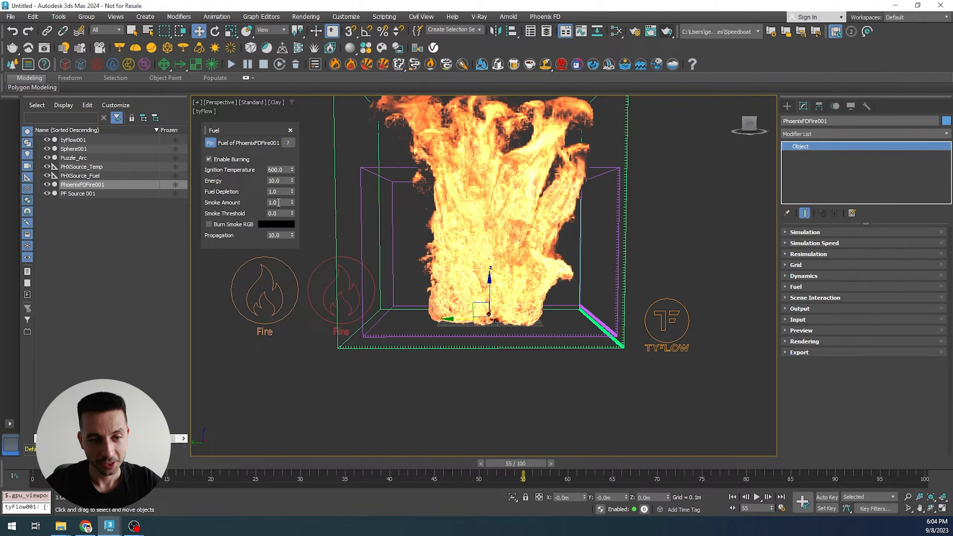
- Set the fuel's Smoke Amount to 0
mouse_move(281, 203)
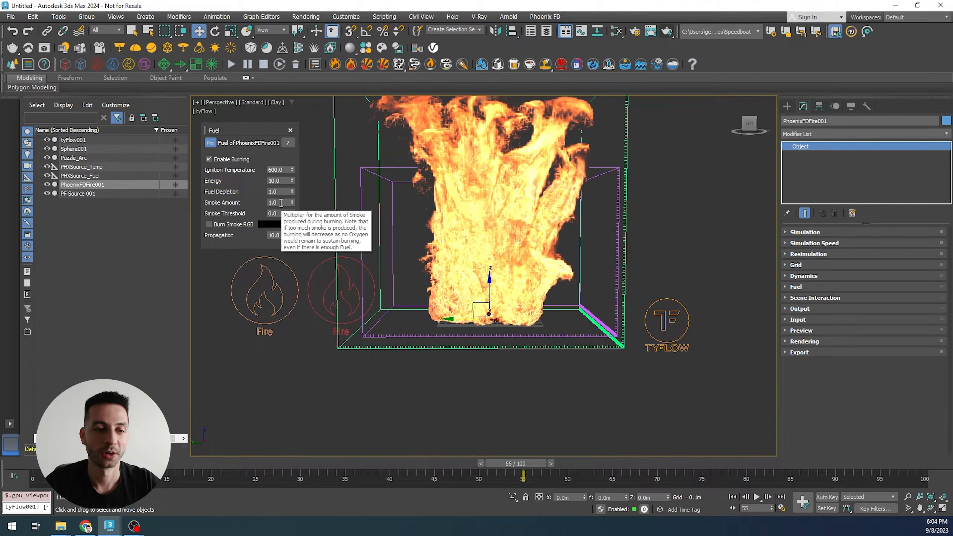
drag(281, 203, 243, 201)
text(0)
key(Return)
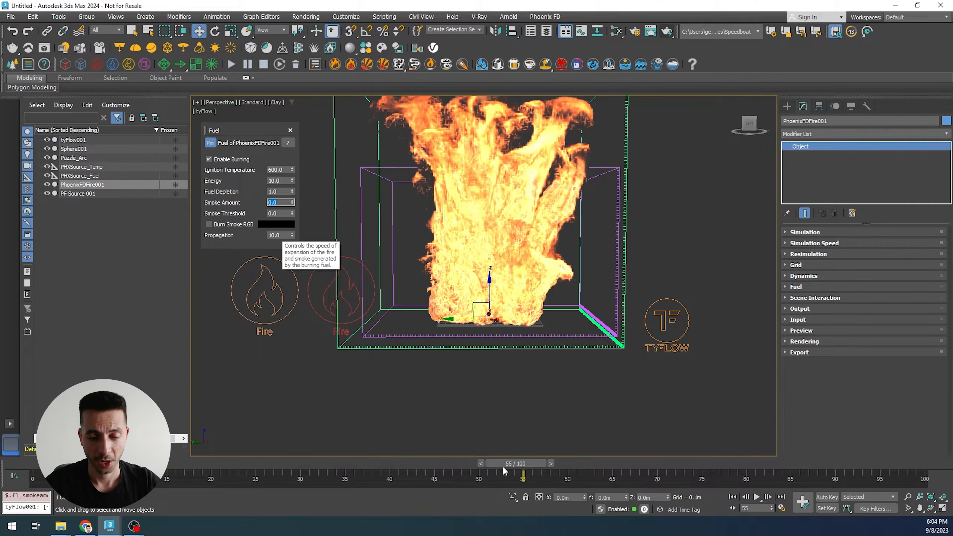
- Set the fuel's Propagation to 1.0
drag(504, 469, 495, 396)
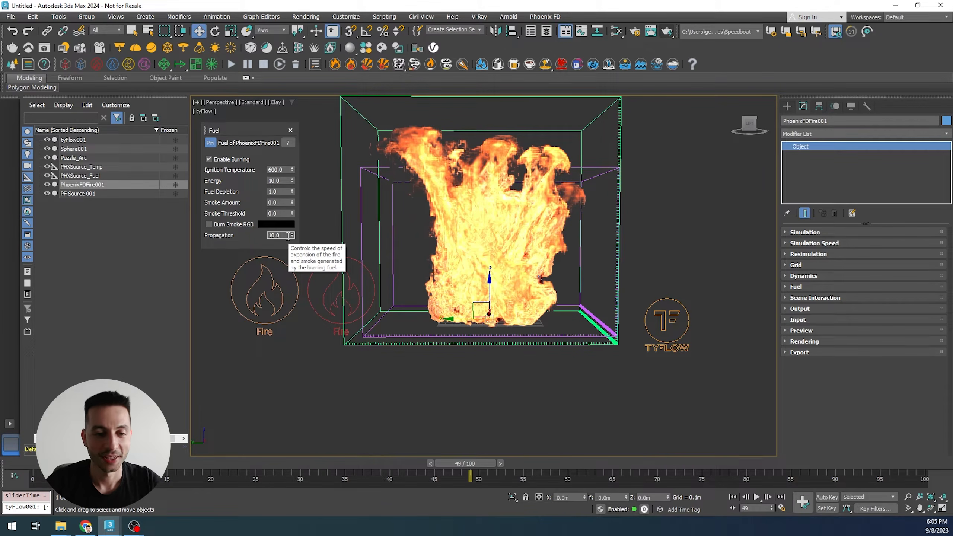
drag(278, 235, 273, 237)
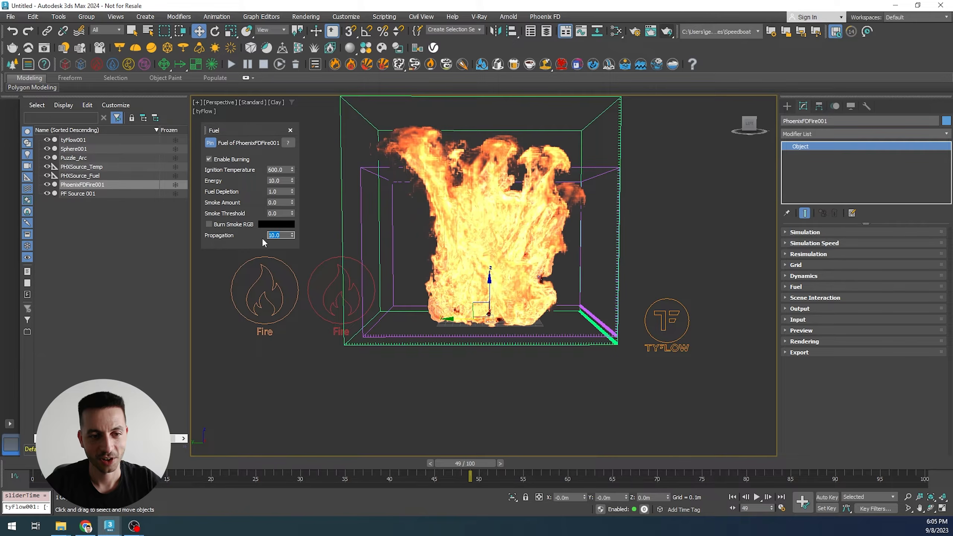
key(Return)
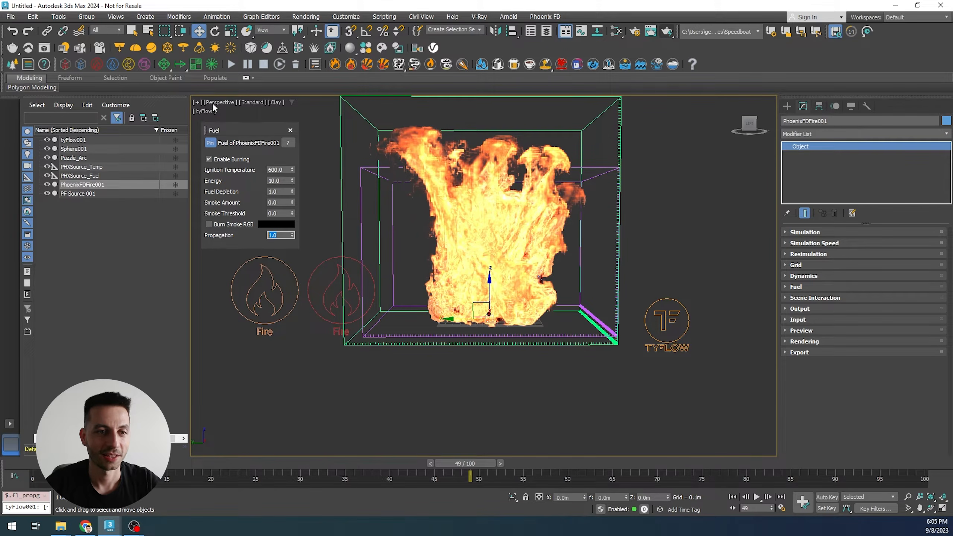
- Restart the Phoenix fire simulation
click(230, 65)
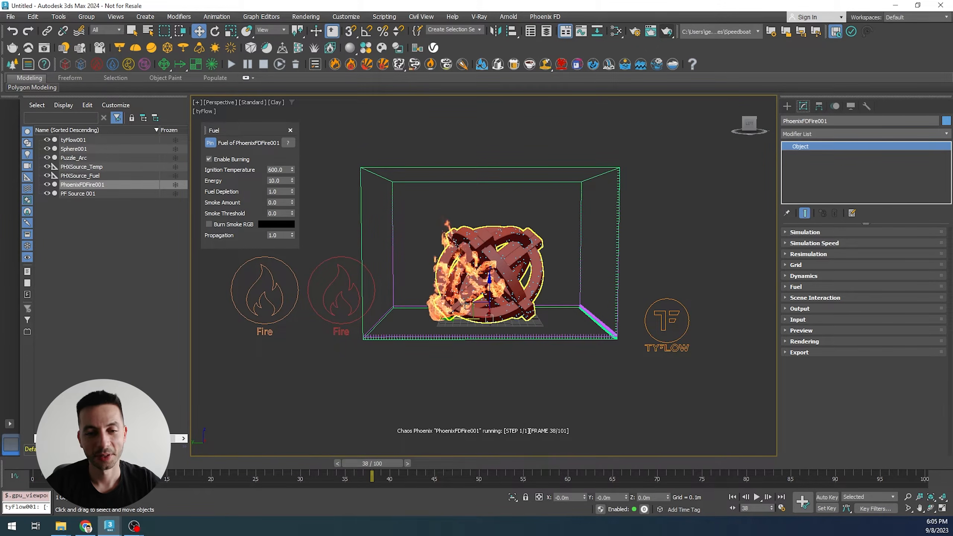
scroll(432, 312, up, 2)
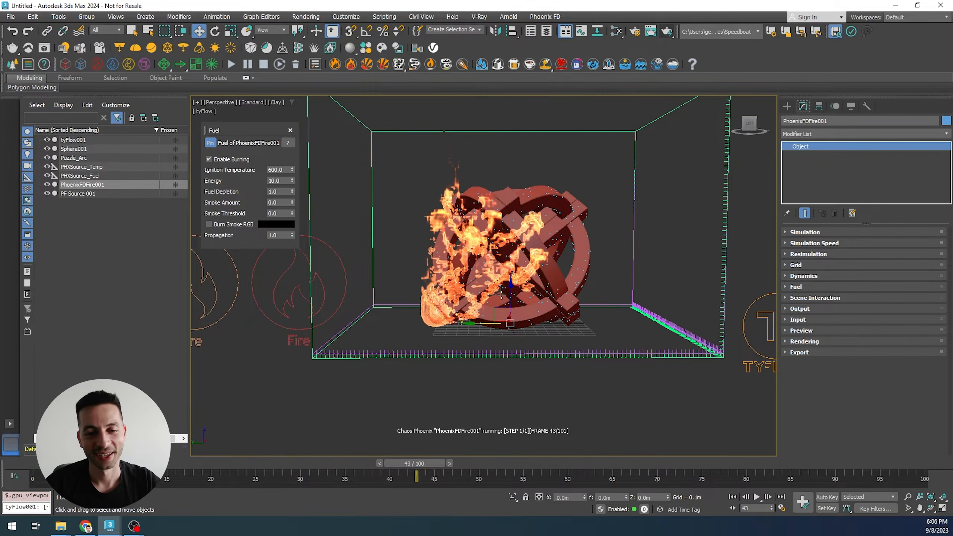
scroll(453, 273, down, 3)
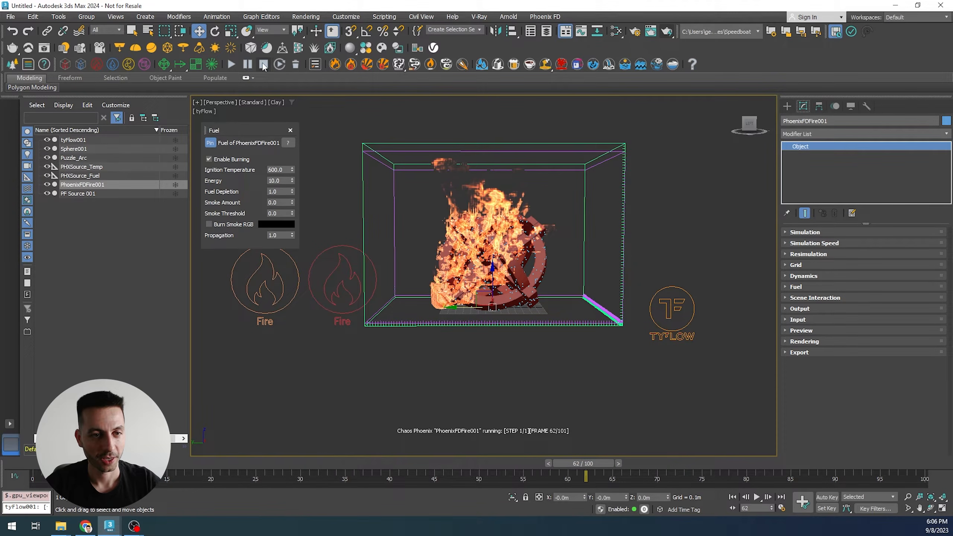
- Increase the simulator grid's resolution
click(793, 265)
scroll(837, 301, down, 2)
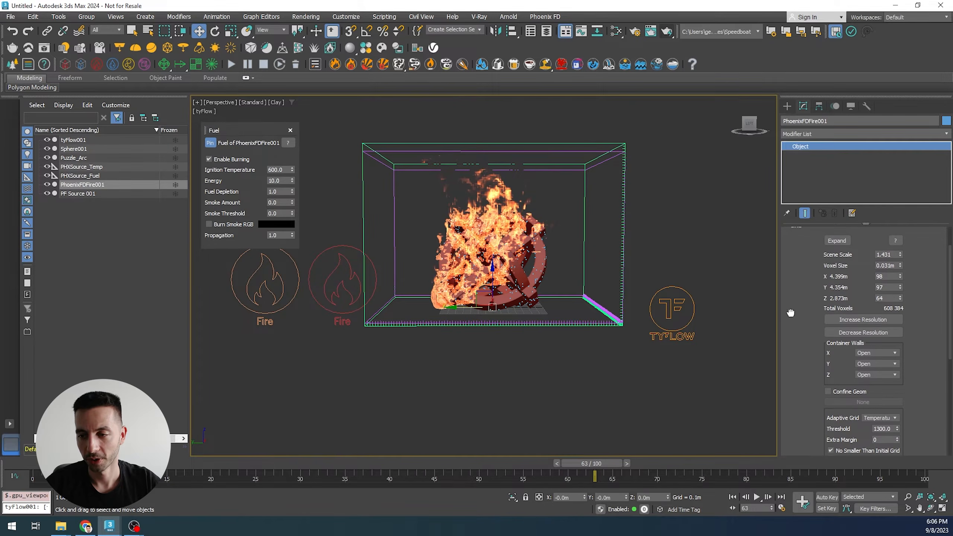
click(850, 319)
scroll(809, 303, up, 1)
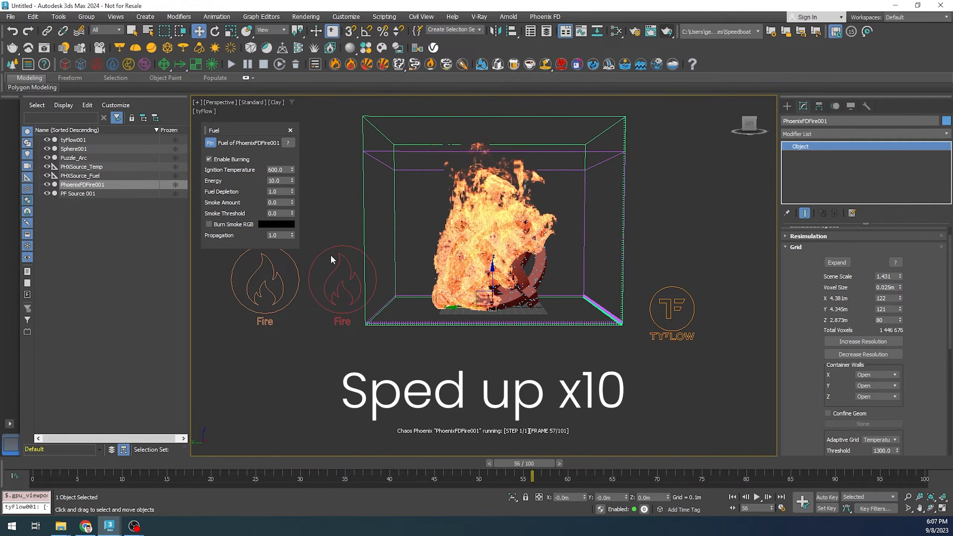
- Stop the simulation and set the grid's Scene Scale to 2.0
click(266, 65)
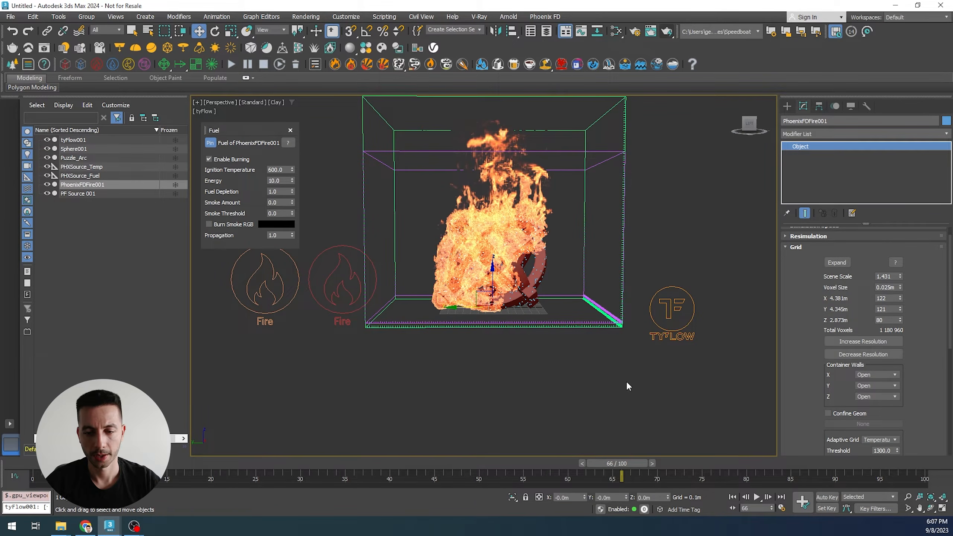
drag(633, 459, 427, 406)
key(w)
middle_drag(502, 362, 482, 384)
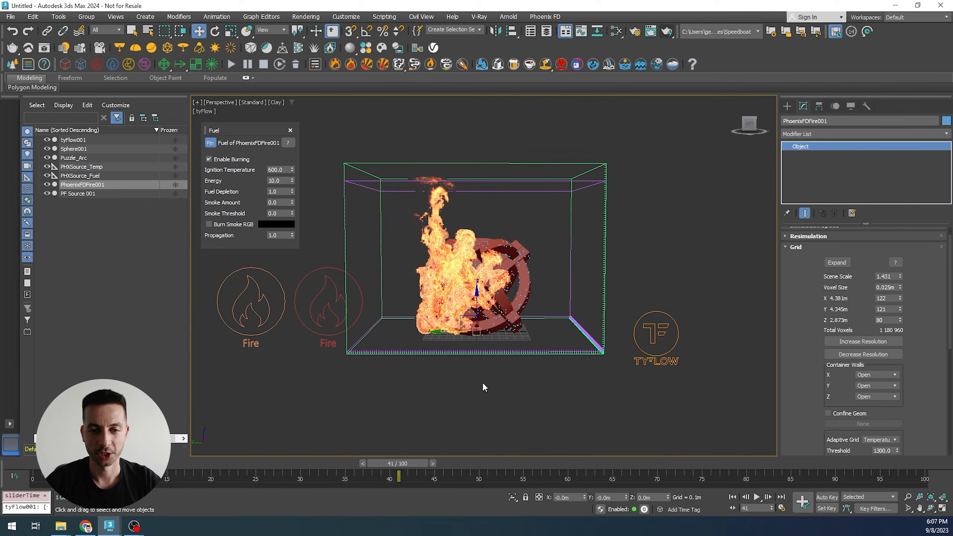
drag(894, 276, 758, 272)
text(2)
key(Return)
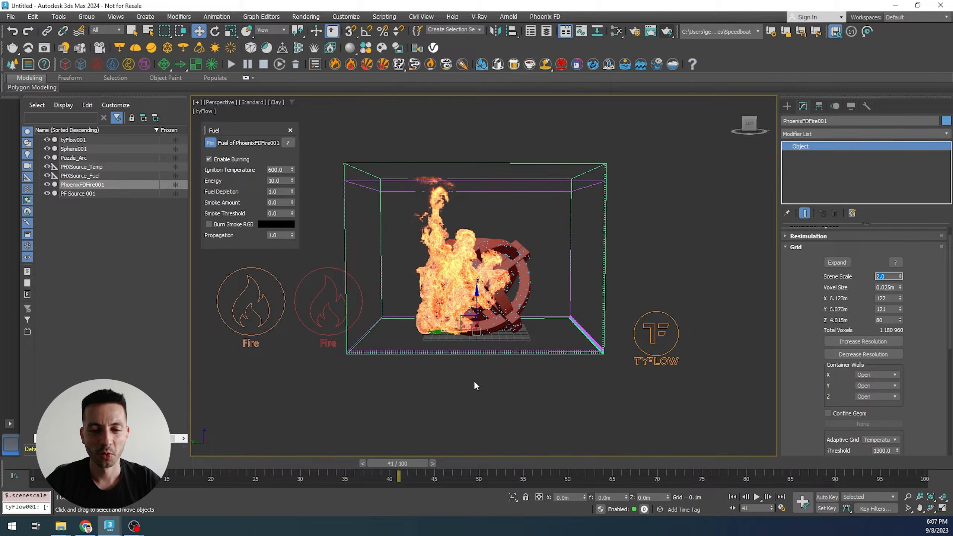
- Scrub through the cached simulation frames to review the fire
drag(390, 462, 413, 426)
key(w)
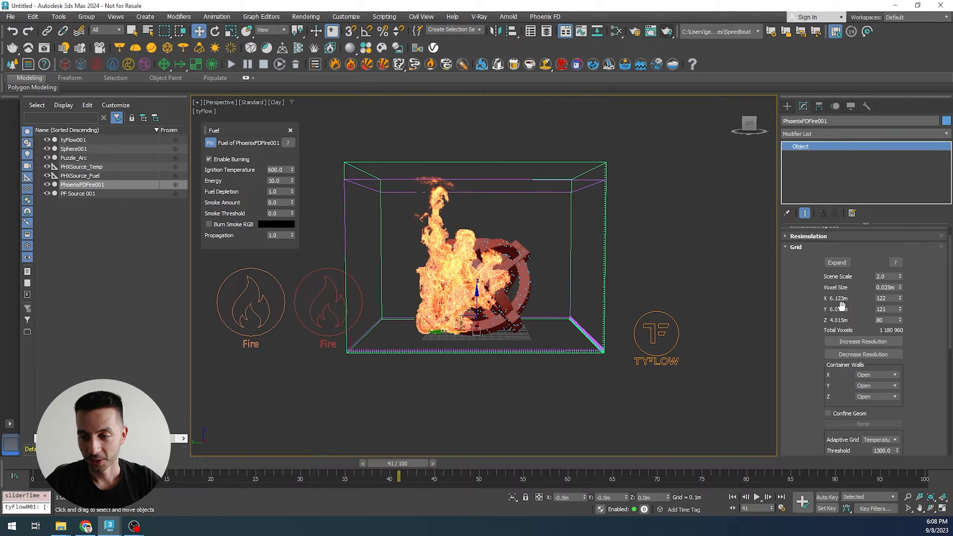
drag(817, 317, 816, 307)
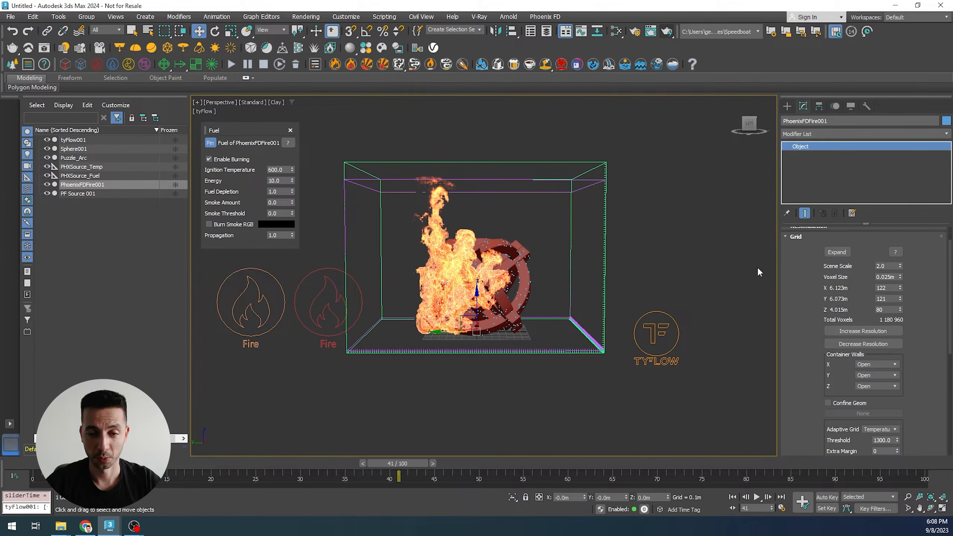
drag(418, 463, 329, 463)
key(w)
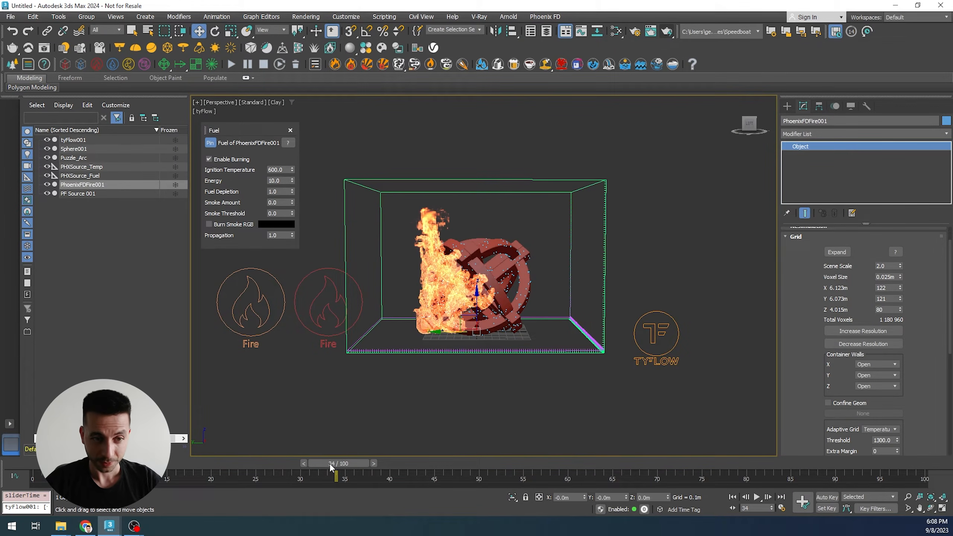
- Set the fuel's Fuel Depletion to 2.0 and restart the simulation
double_click(284, 190)
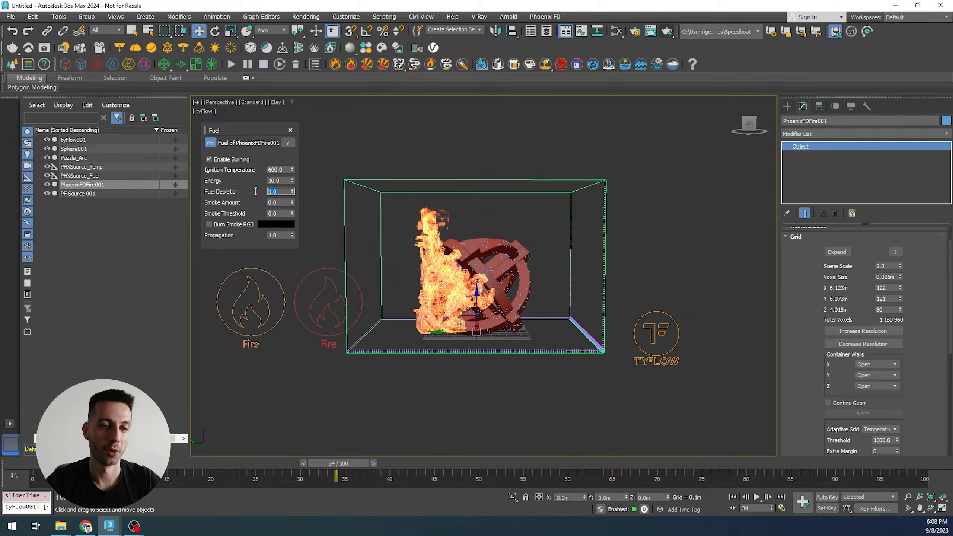
key(Return)
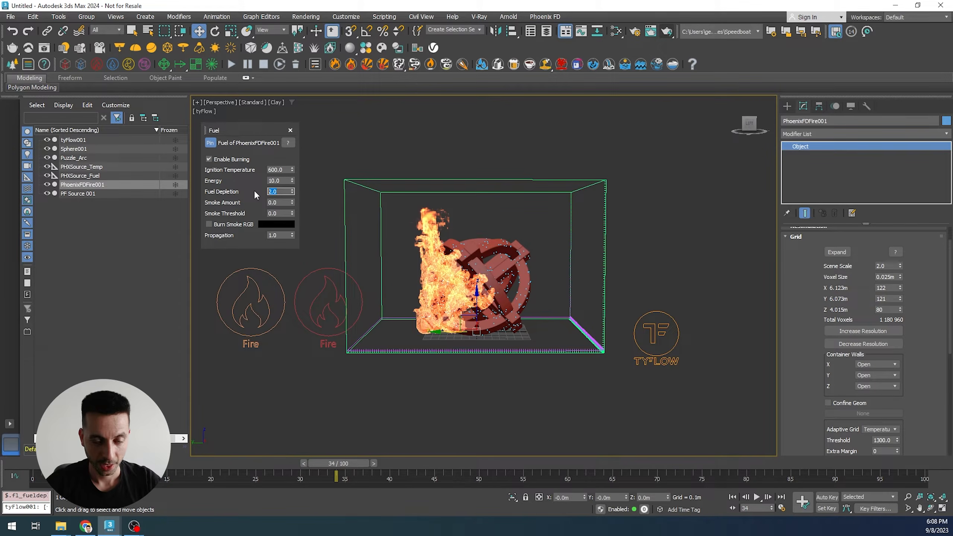
click(232, 64)
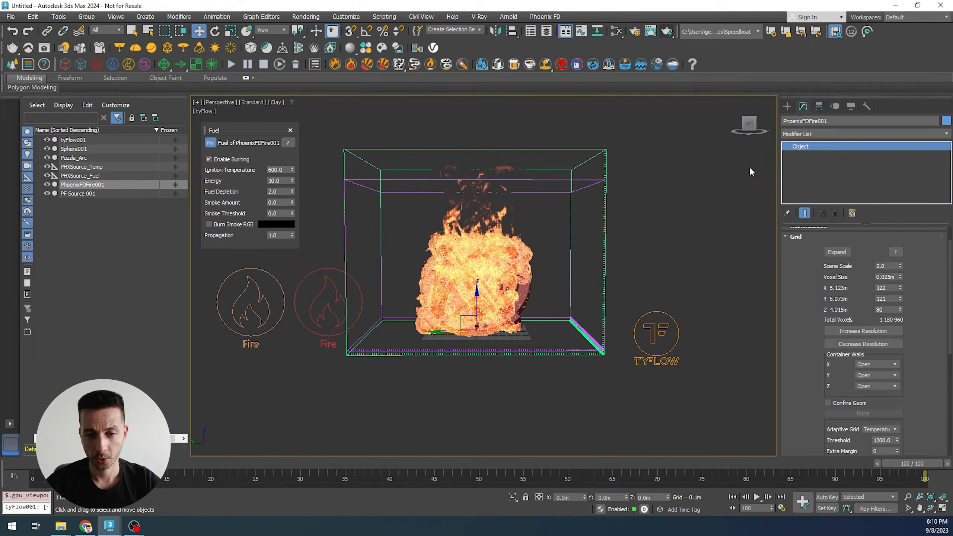
- Extend the animation's End Time to 150 frames
mouse_move(931, 464)
mouse_down()
mouse_move(291, 420)
mouse_move(320, 443)
mouse_move(859, 464)
mouse_move(236, 434)
mouse_move(409, 432)
mouse_move(613, 453)
mouse_move(926, 464)
mouse_up()
key(w)
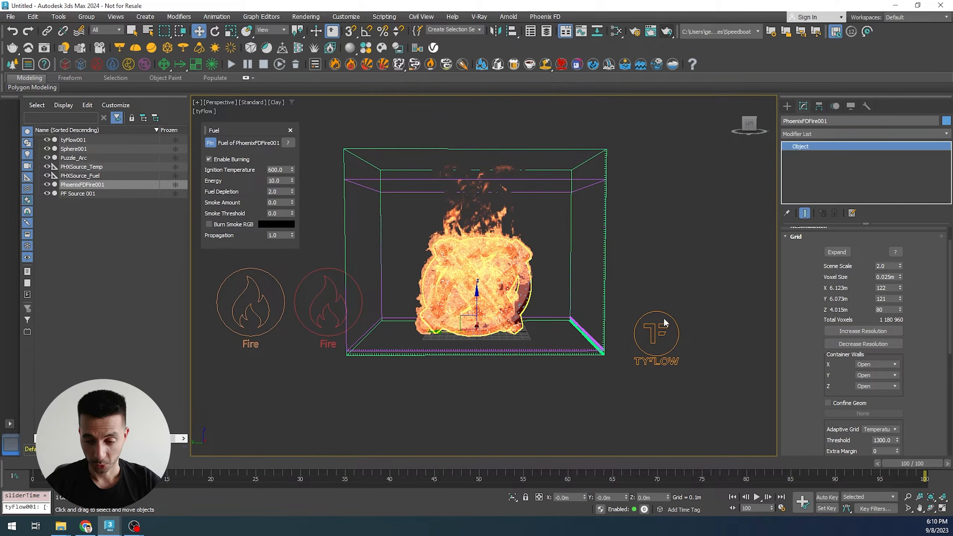
click(782, 508)
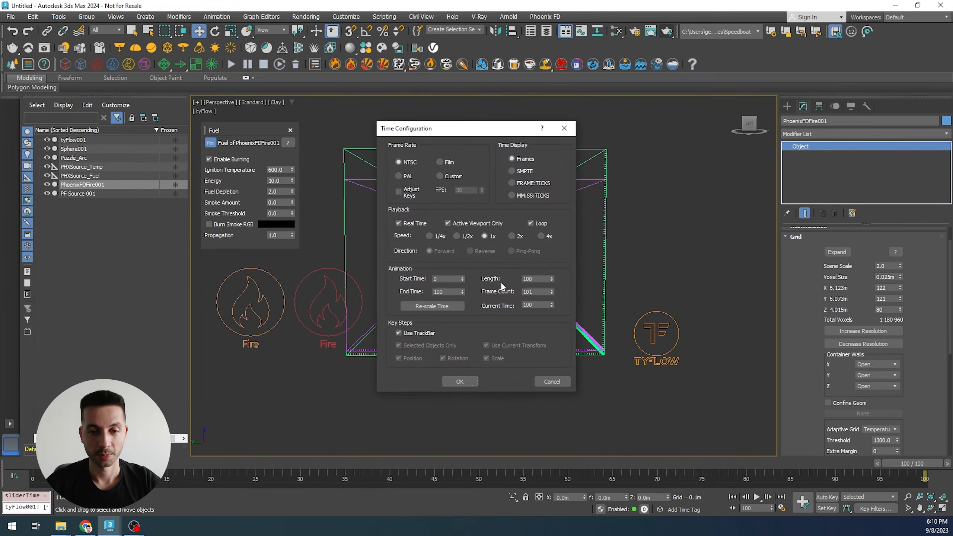
double_click(448, 292)
text(150)
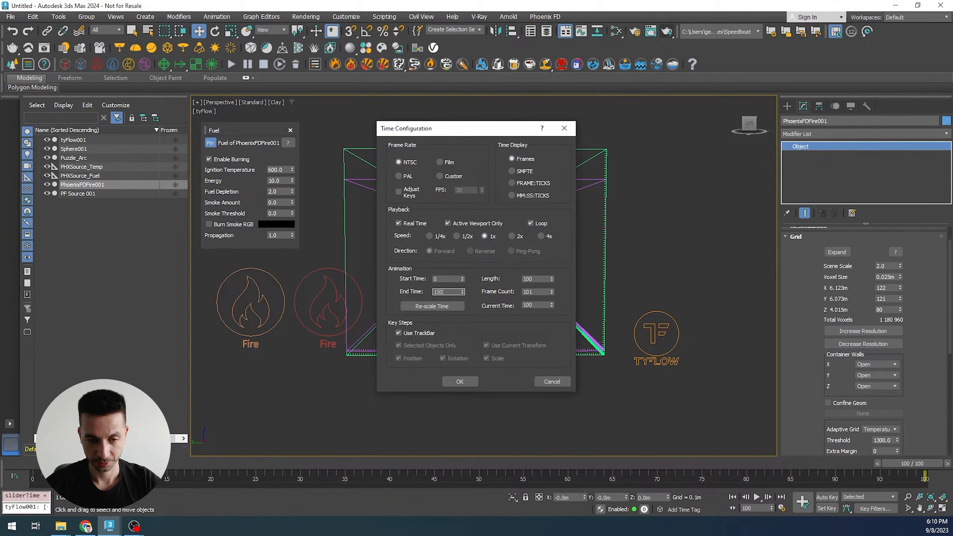
key(Return)
click(461, 382)
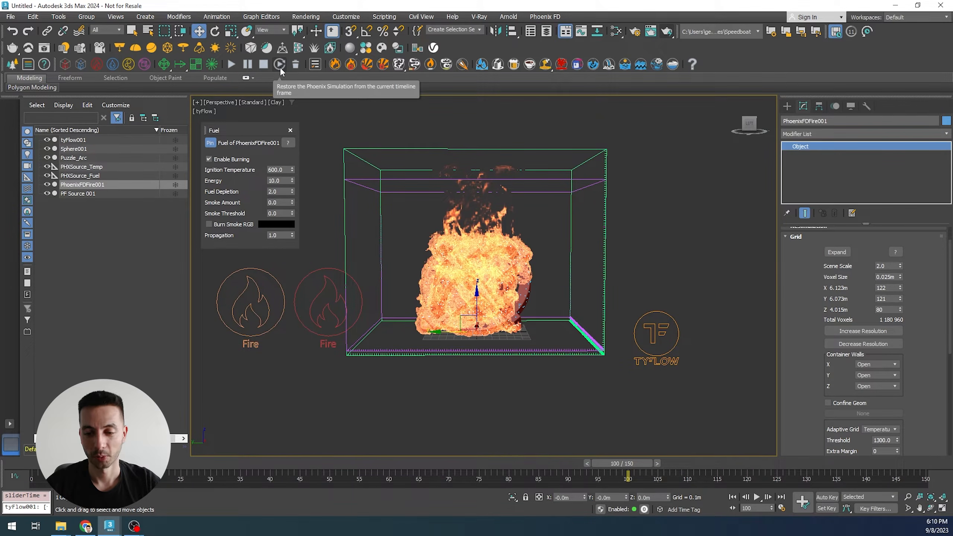
drag(633, 464, 614, 464)
key(w)
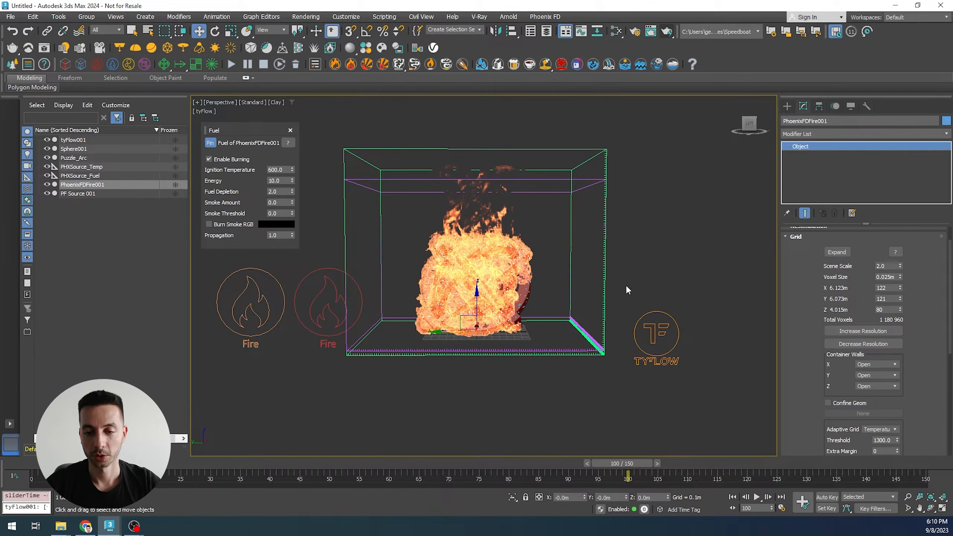
- Run the Phoenix simulation over the extended frame range, checking the Output settings, and stop it near the end
click(283, 67)
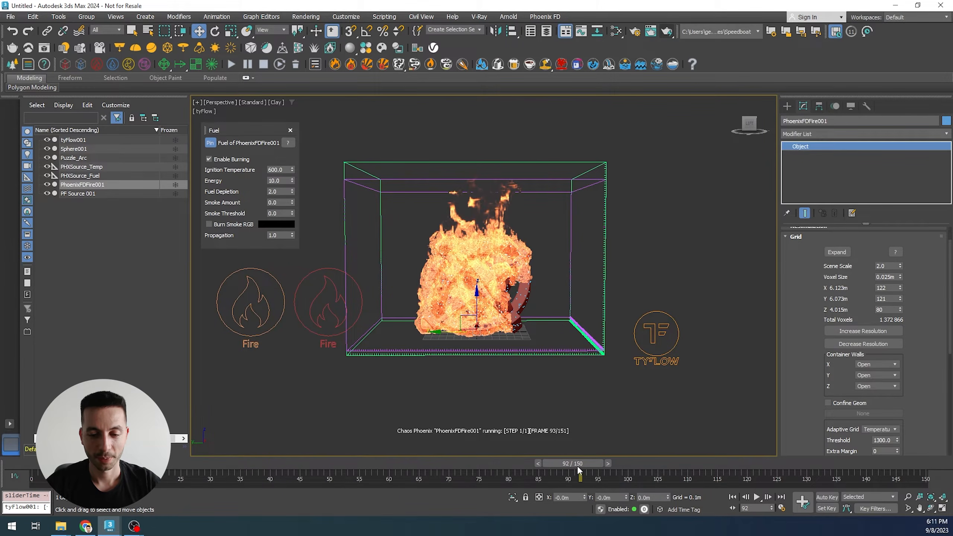
click(799, 237)
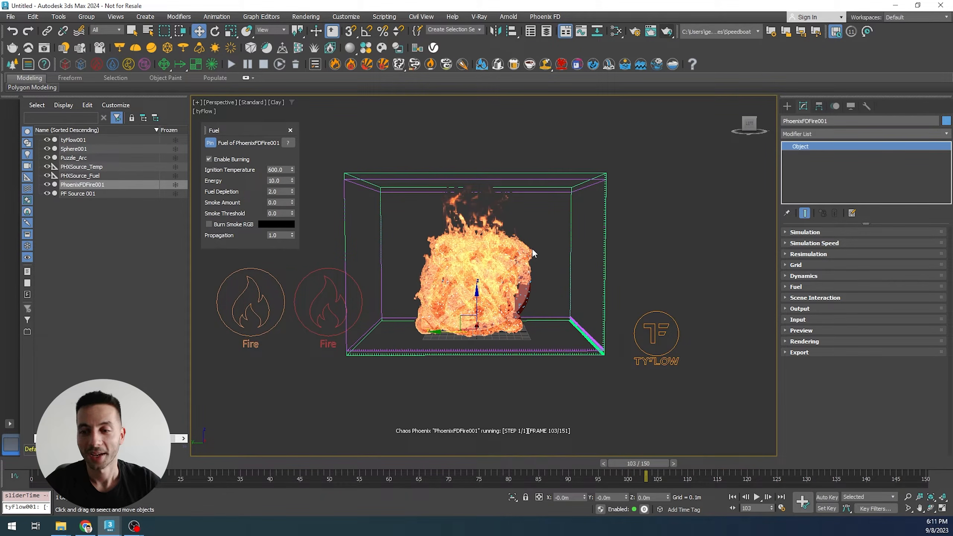
click(794, 310)
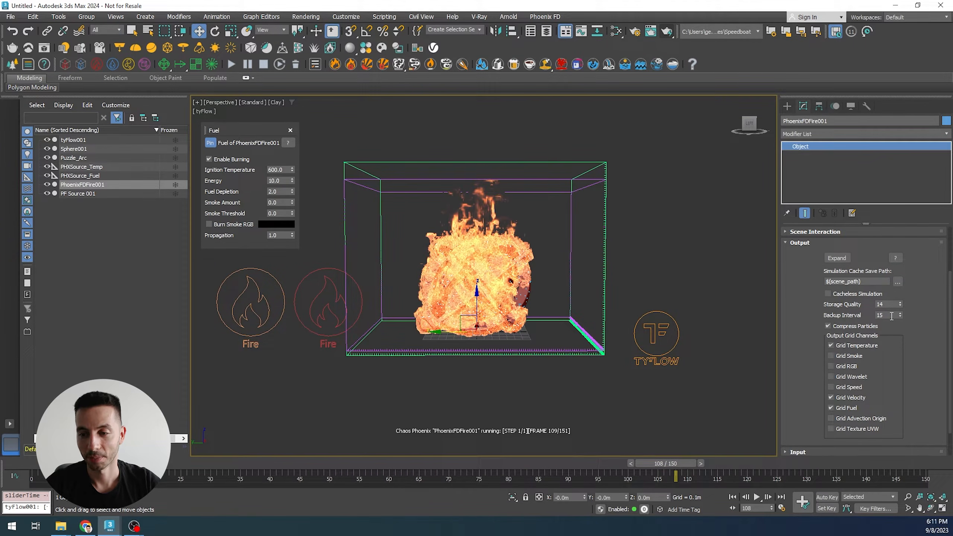
mouse_move(892, 316)
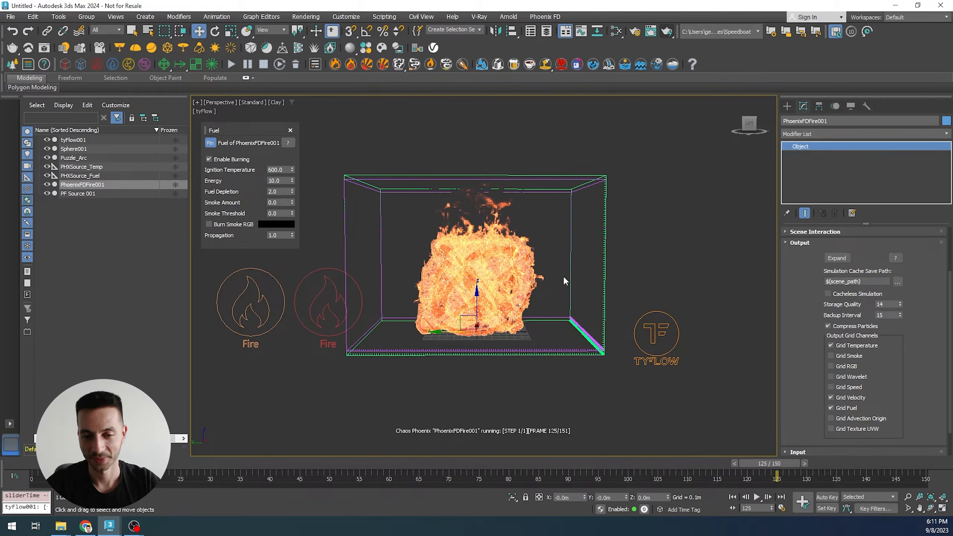
click(264, 64)
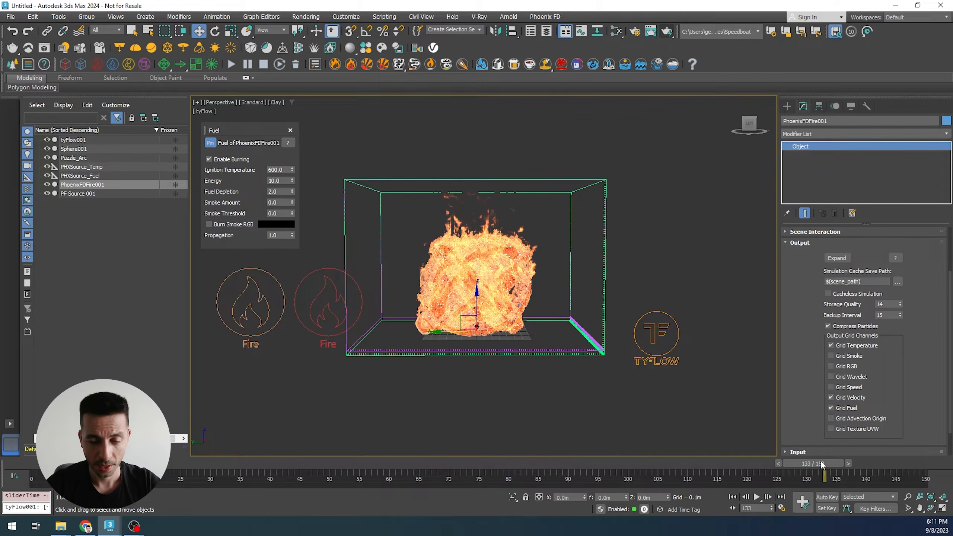
- Go to frame 45 and render the current frame with V-Ray
click(798, 243)
drag(812, 464, 303, 452)
key(w)
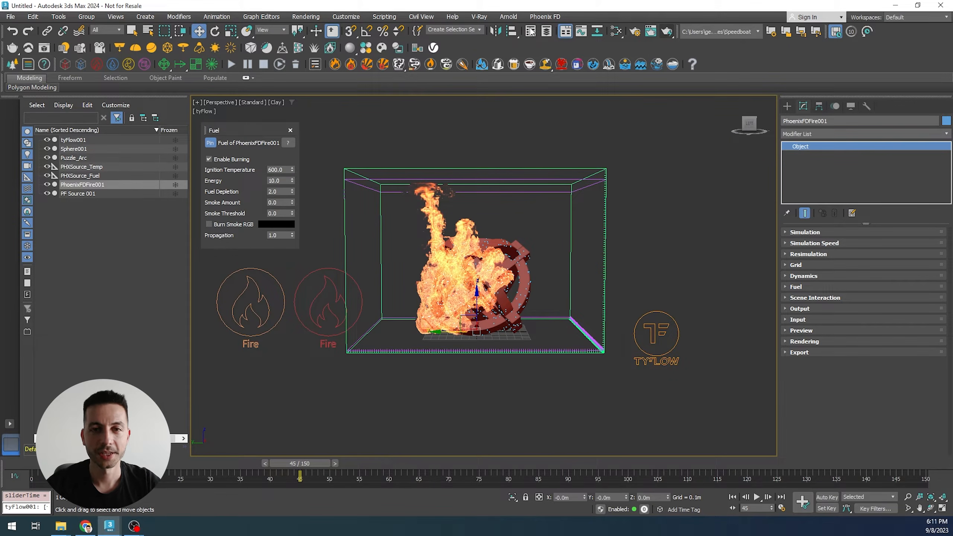
click(635, 31)
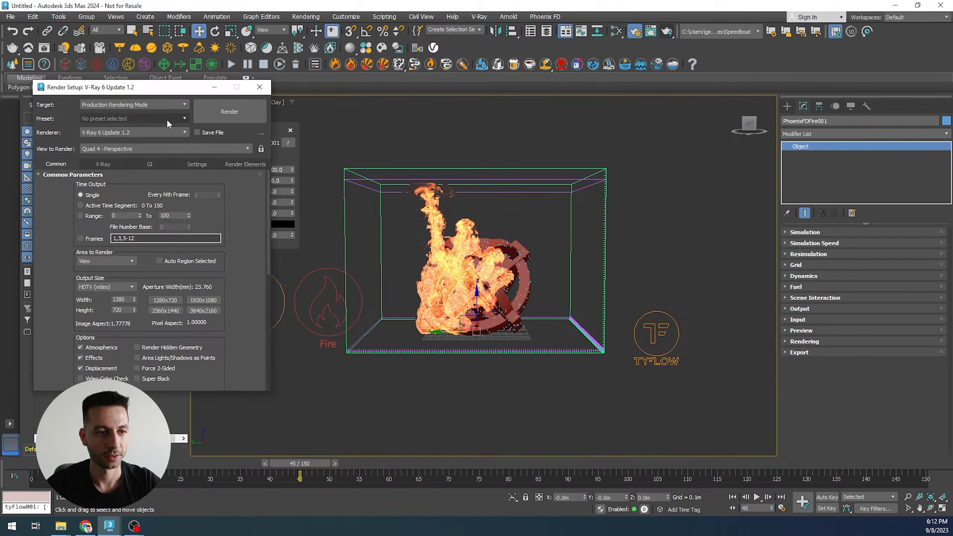
click(228, 115)
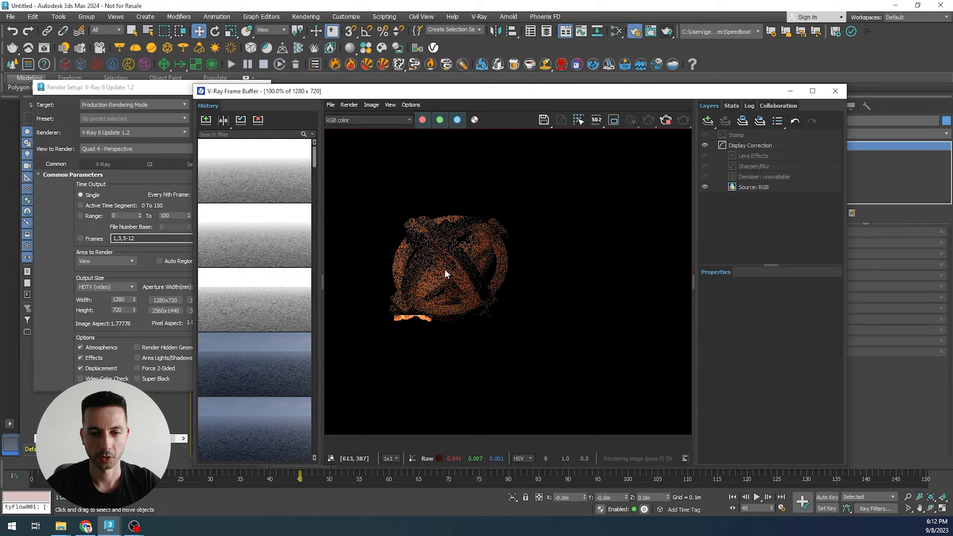
- Zoom in and out of the rendered frame to examine the fire detail, then close the frame buffer
scroll(495, 293, up, 2)
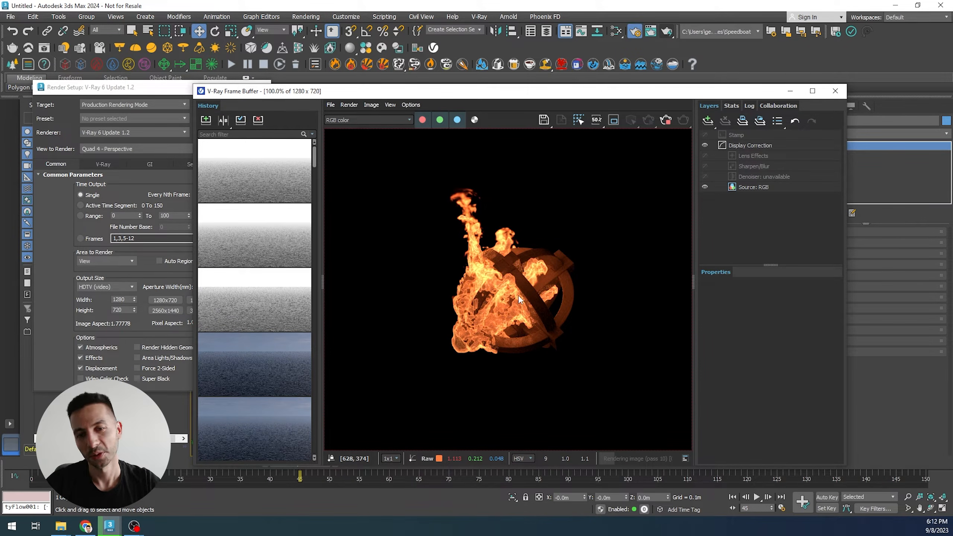
scroll(518, 294, up, 2)
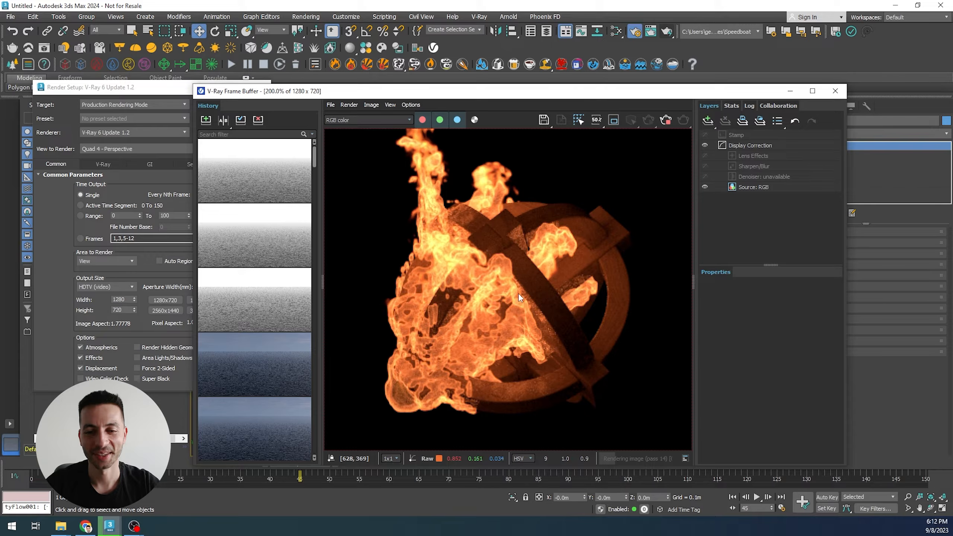
scroll(466, 309, up, 1)
scroll(466, 308, down, 1)
scroll(441, 350, up, 1)
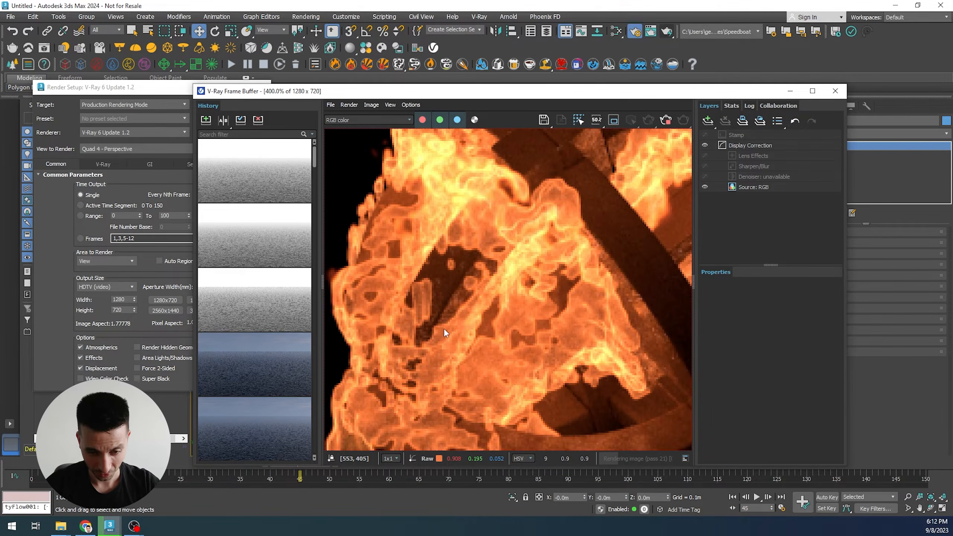
scroll(463, 263, down, 1)
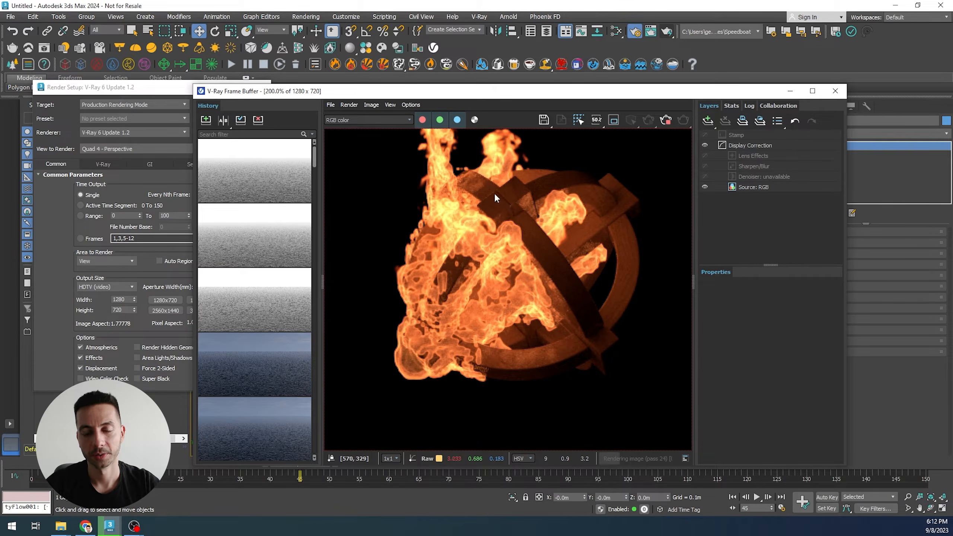
scroll(475, 246, up, 1)
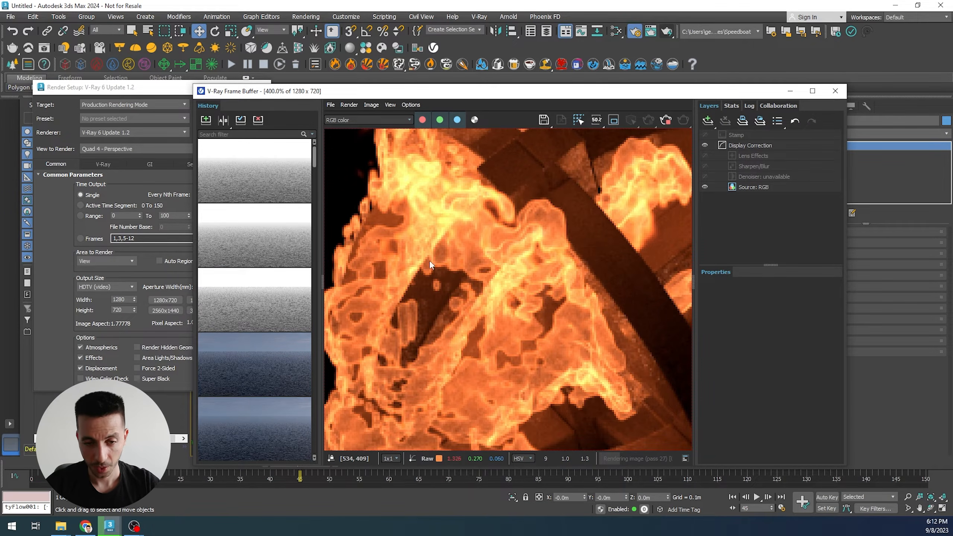
scroll(465, 261, down, 1)
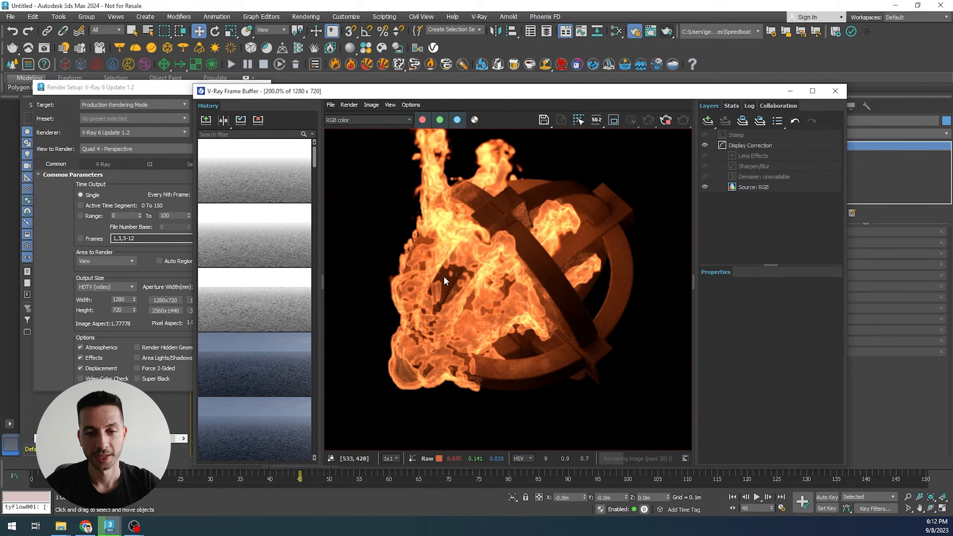
scroll(467, 264, down, 1)
scroll(465, 293, up, 1)
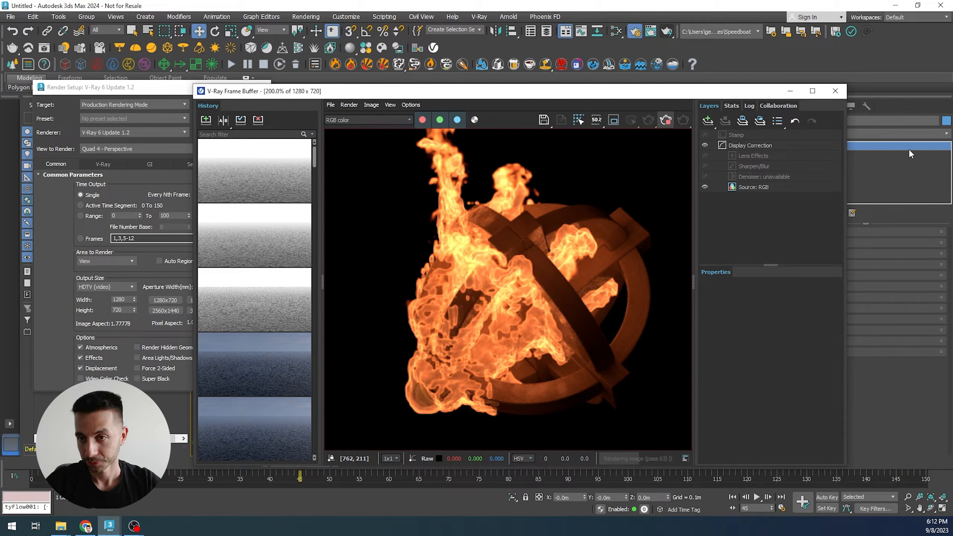
click(842, 92)
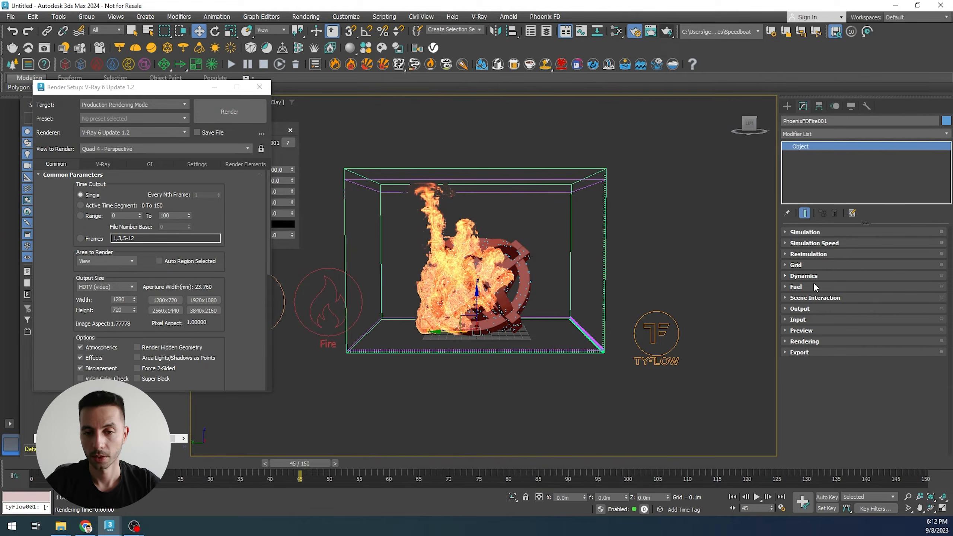
- Open the Phoenix fire's Volumetric Render Settings from the Rendering section and expand the Fire options
click(801, 342)
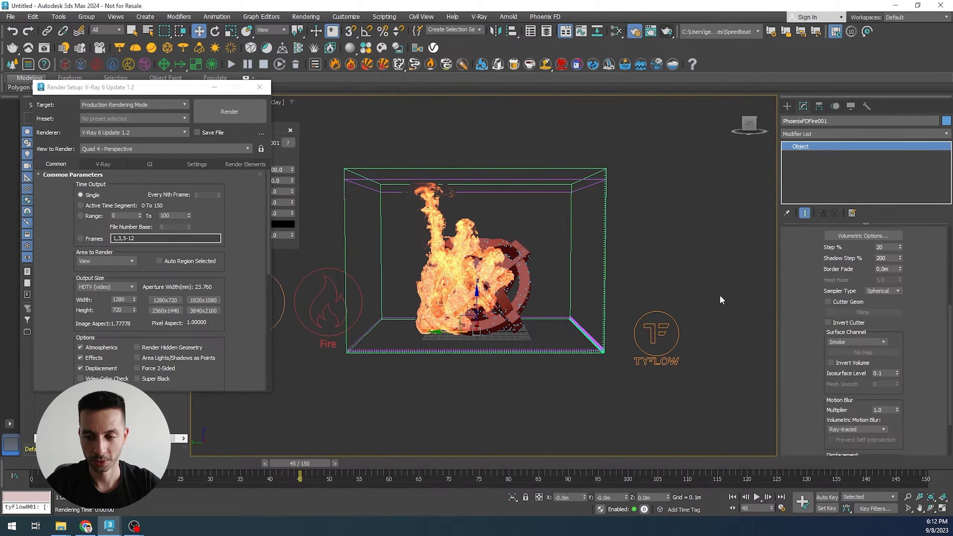
scroll(792, 351, up, 3)
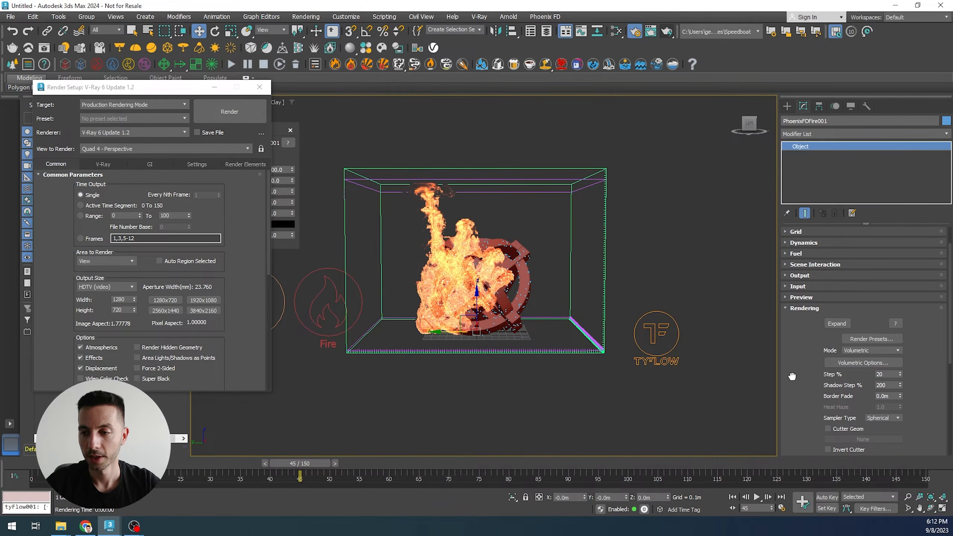
click(863, 338)
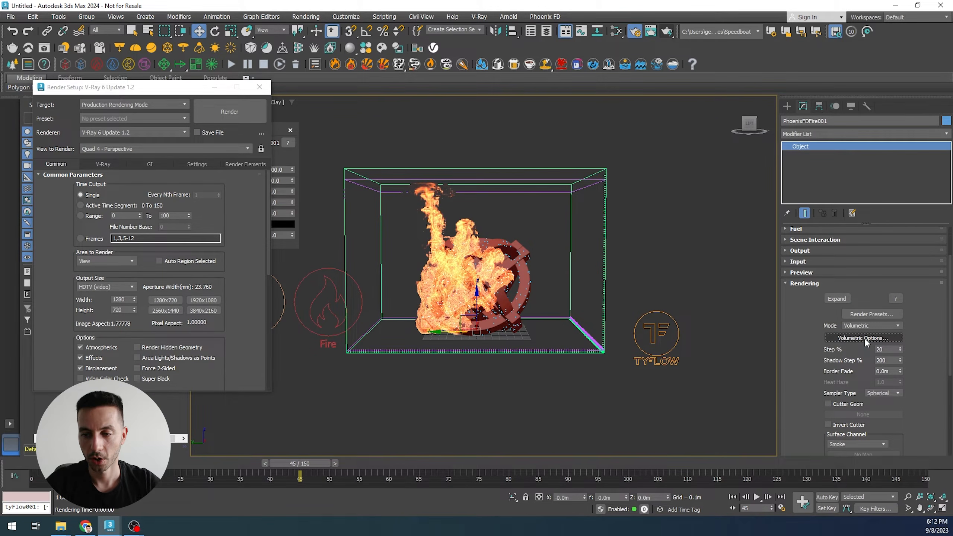
drag(529, 142, 697, 75)
click(664, 120)
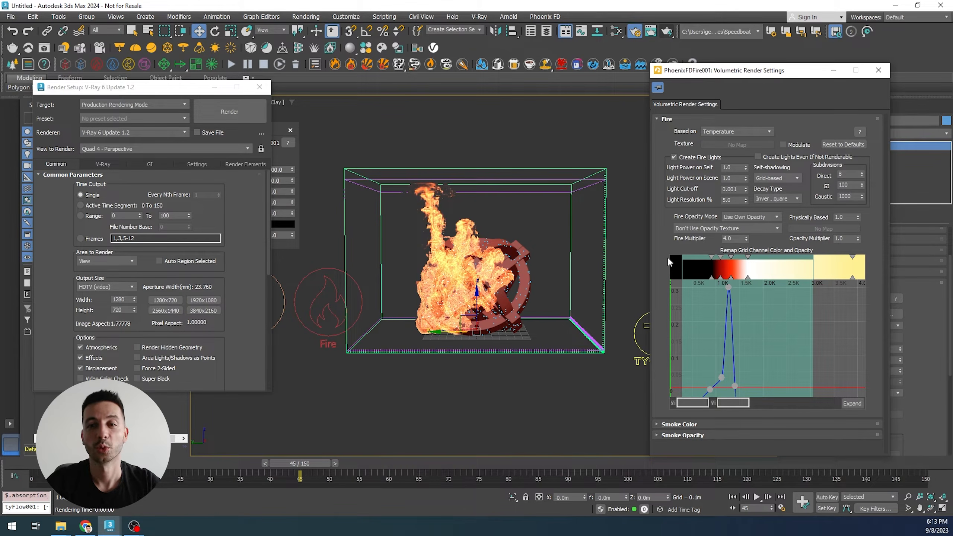
- Set the fire opacity texture mode to Multiply Opacity By Texture and open its map slot to choose a texture
click(695, 227)
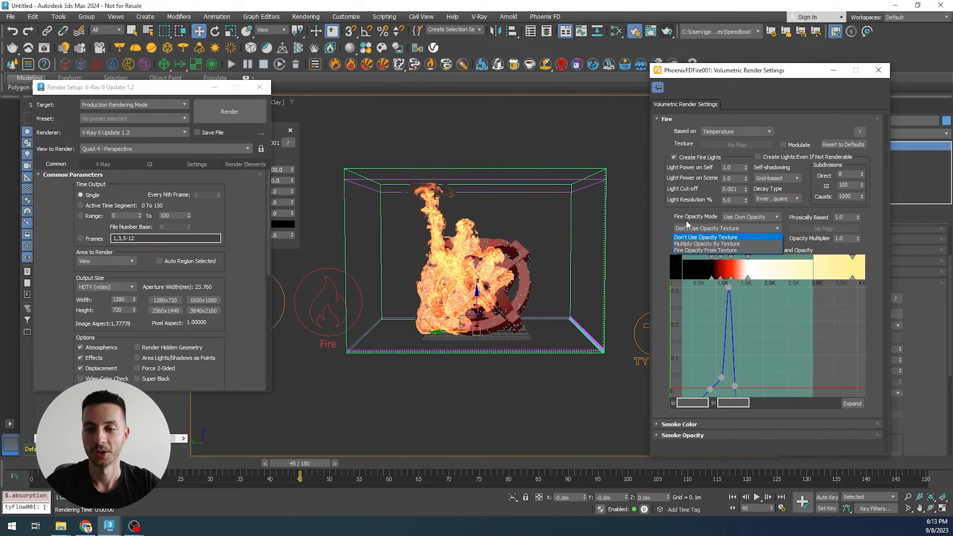
click(687, 244)
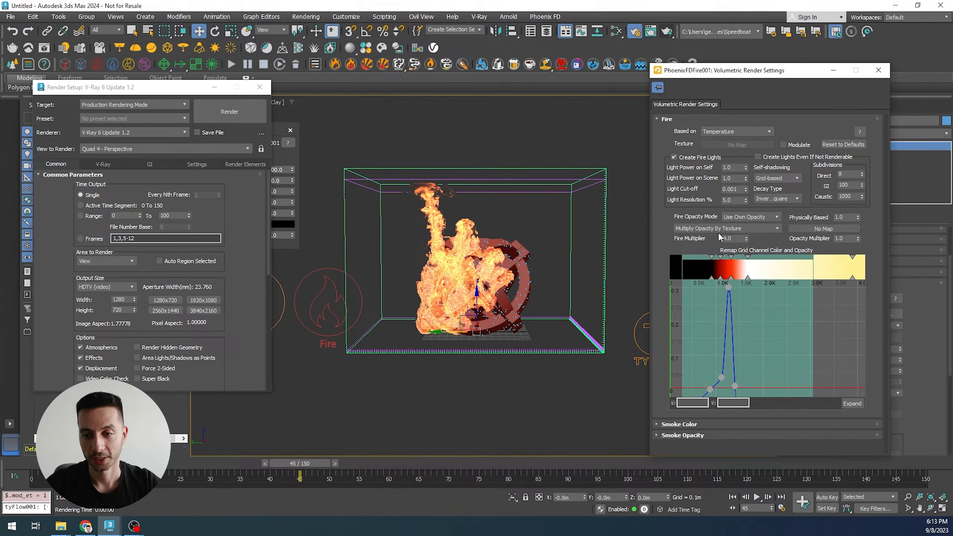
click(822, 229)
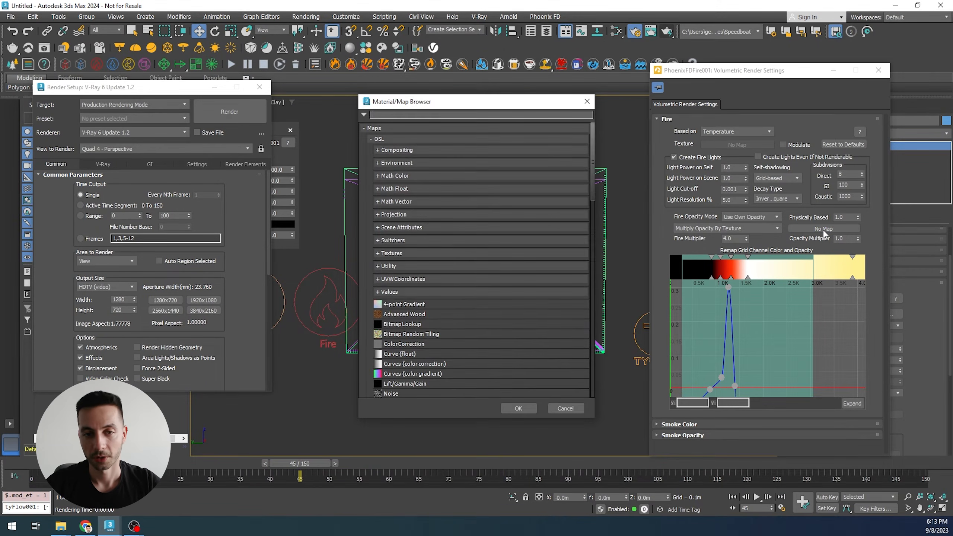
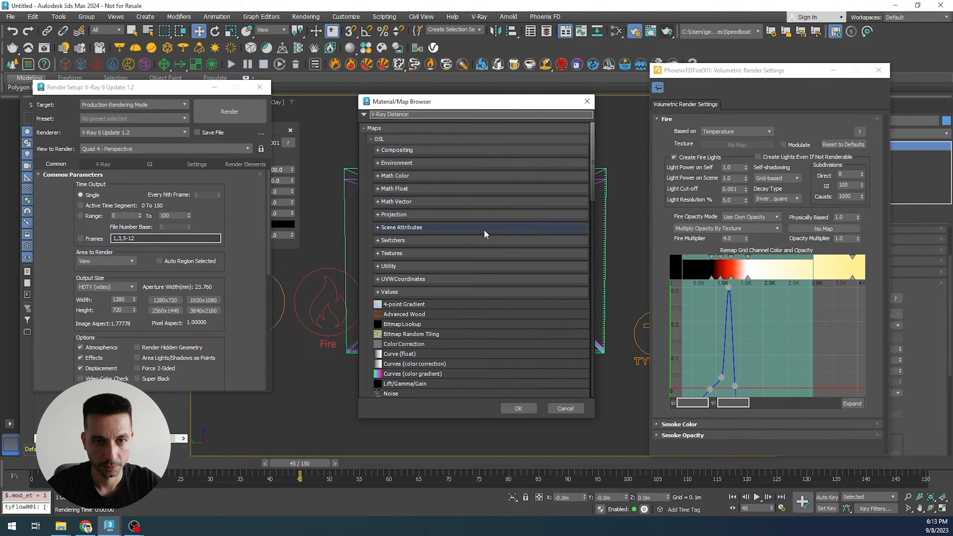
- Search the map browser for Distance and assign a VRayDistanceTex map as the fire opacity texture
click(373, 140)
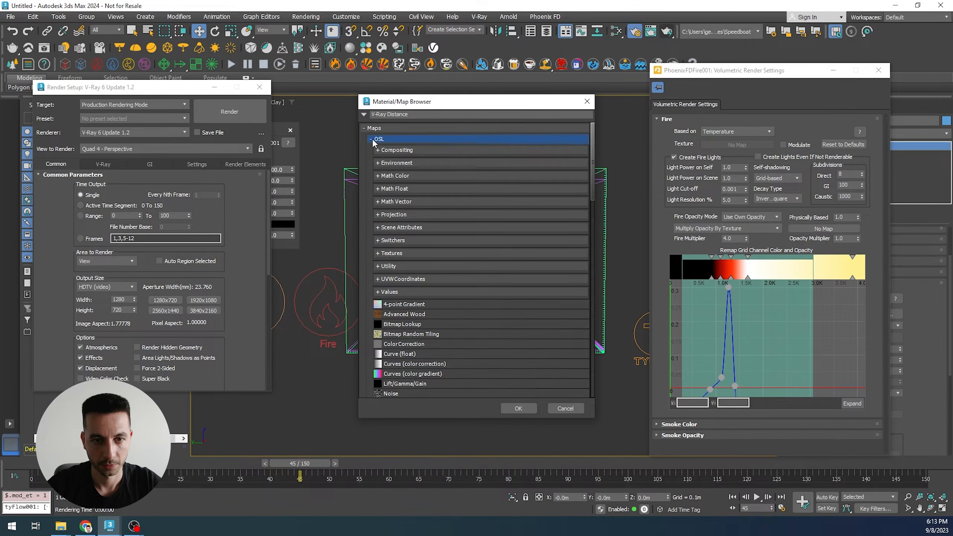
click(372, 139)
click(422, 114)
text(Di)
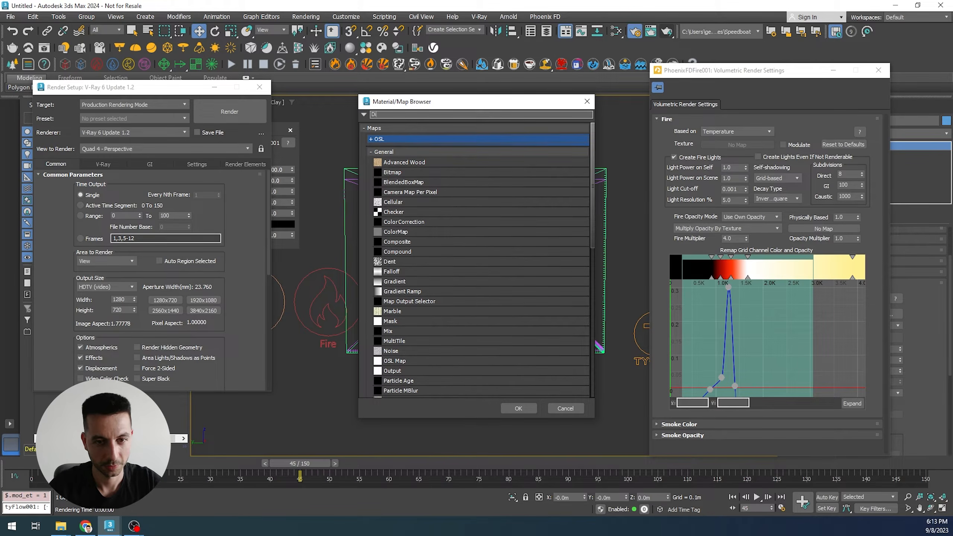
text(stance)
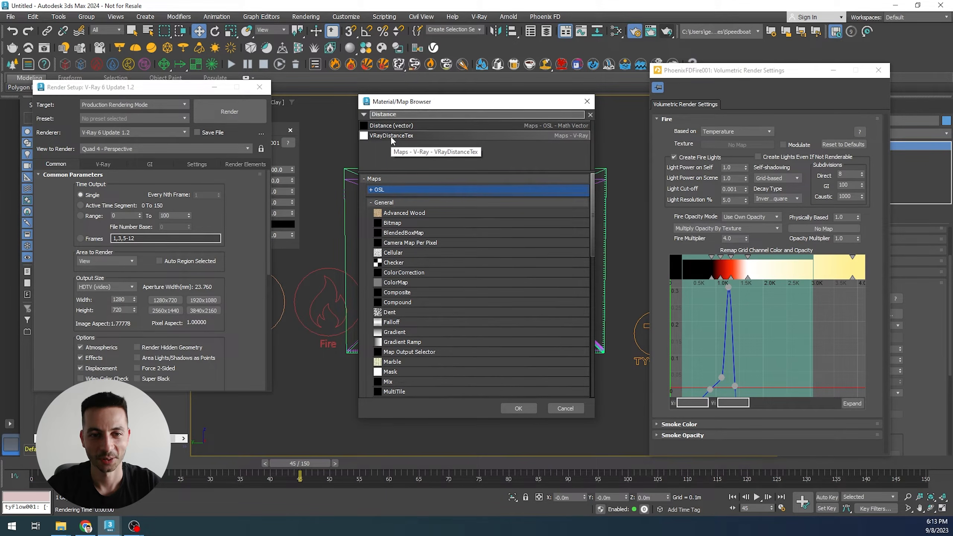
click(390, 136)
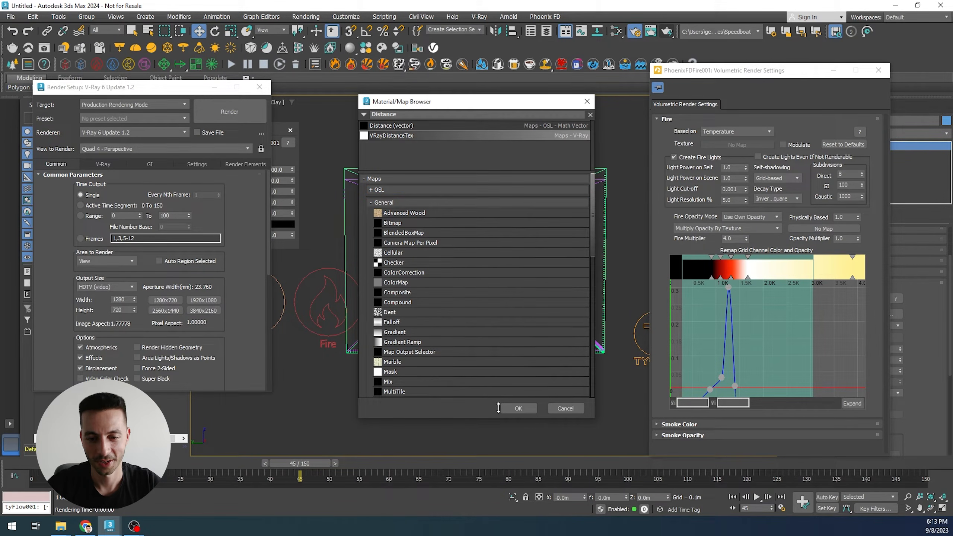
click(514, 408)
- Open the Slate Material Editor and bring the fire opacity VRayDistanceTex map into it as an instance
key(m)
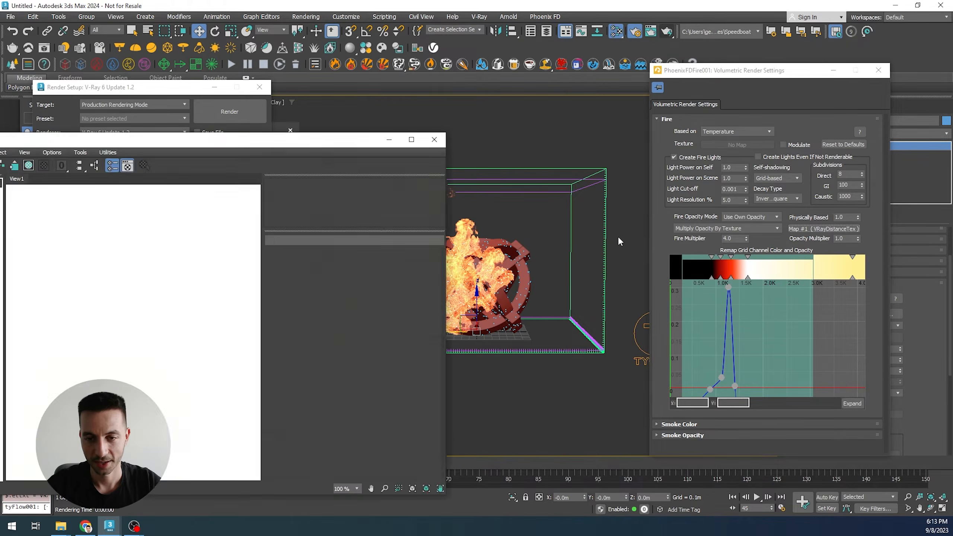
drag(266, 134, 416, 118)
drag(832, 228, 276, 290)
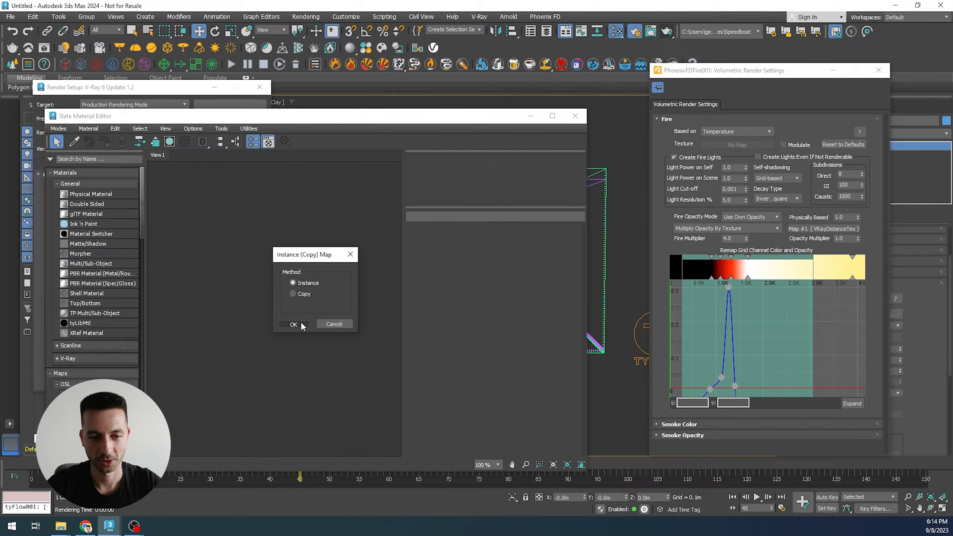
click(294, 324)
drag(308, 295, 298, 305)
drag(137, 87, 148, 78)
- Render the current frame with V-Ray, zoom in and out to inspect the fire, and store the render in history
key(shift+q)
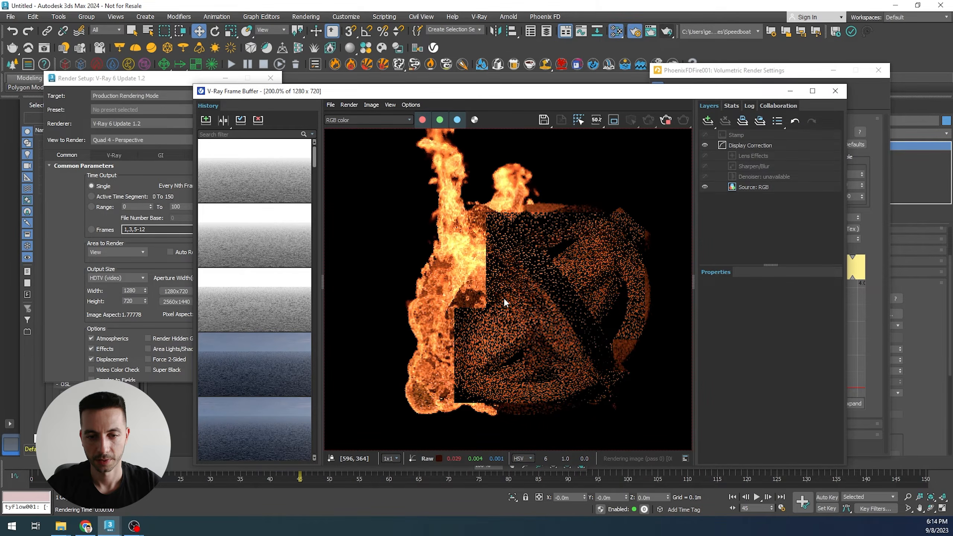
scroll(504, 299, up, 1)
scroll(503, 300, down, 2)
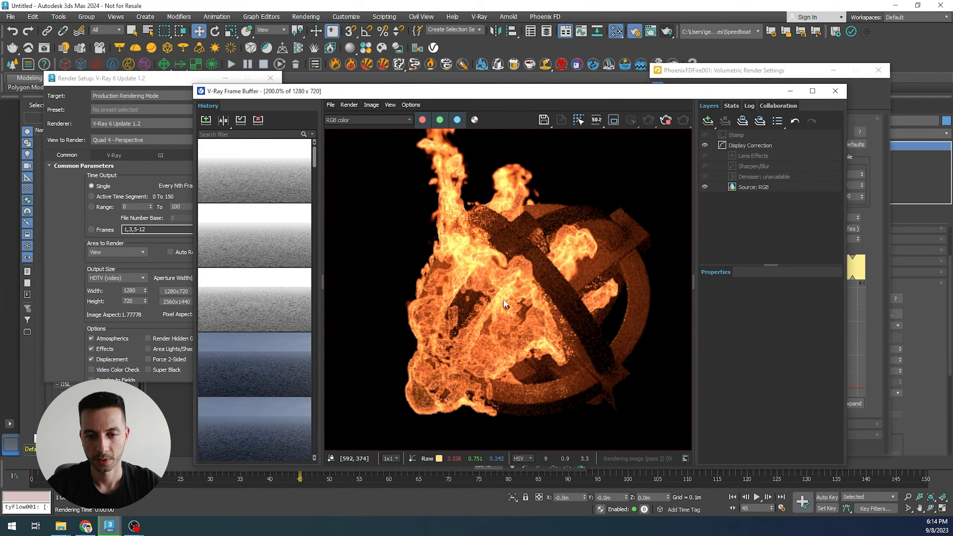
scroll(527, 298, up, 1)
scroll(499, 294, down, 1)
scroll(499, 294, up, 1)
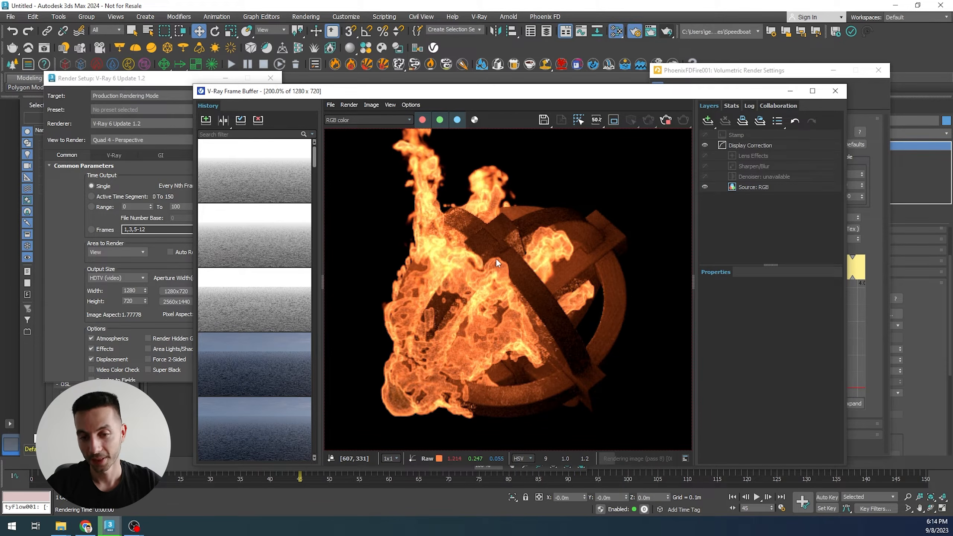
scroll(497, 263, down, 1)
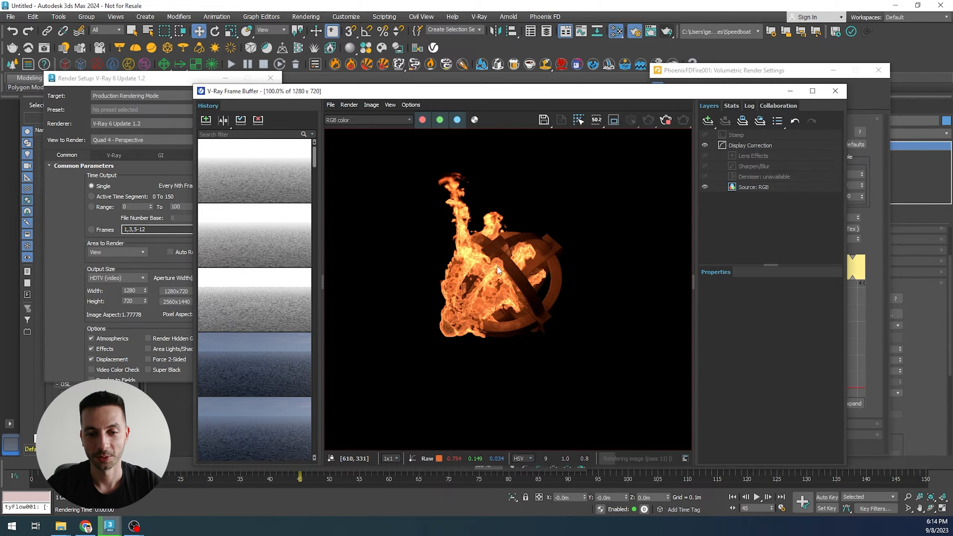
scroll(498, 267, up, 1)
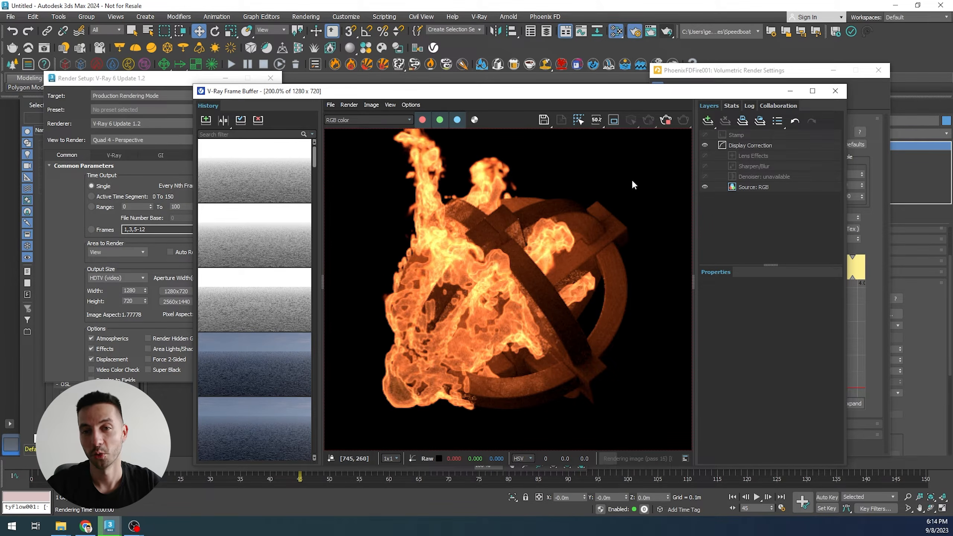
click(670, 123)
click(222, 120)
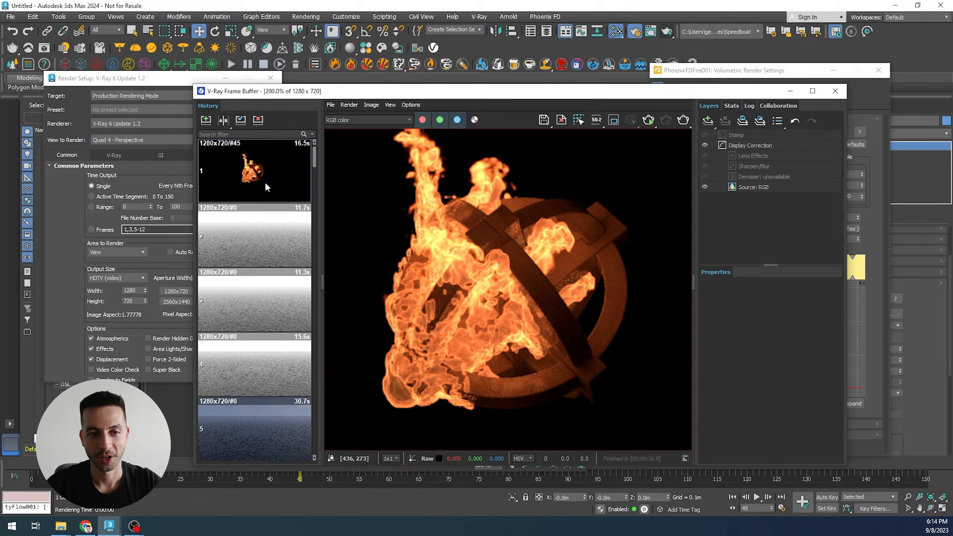
- Add the Puzzle_Arc object to the VRayDistanceTex objects list
drag(631, 95, 604, 339)
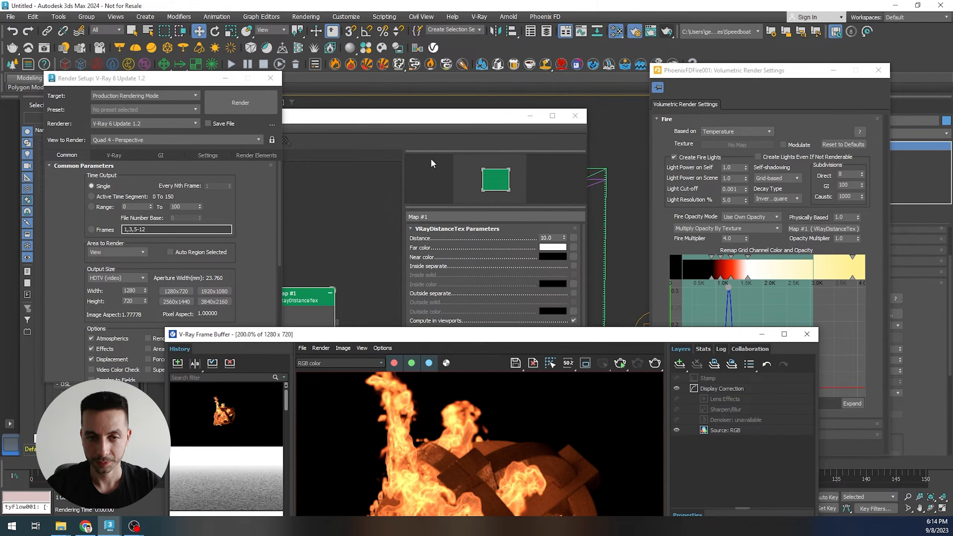
click(431, 118)
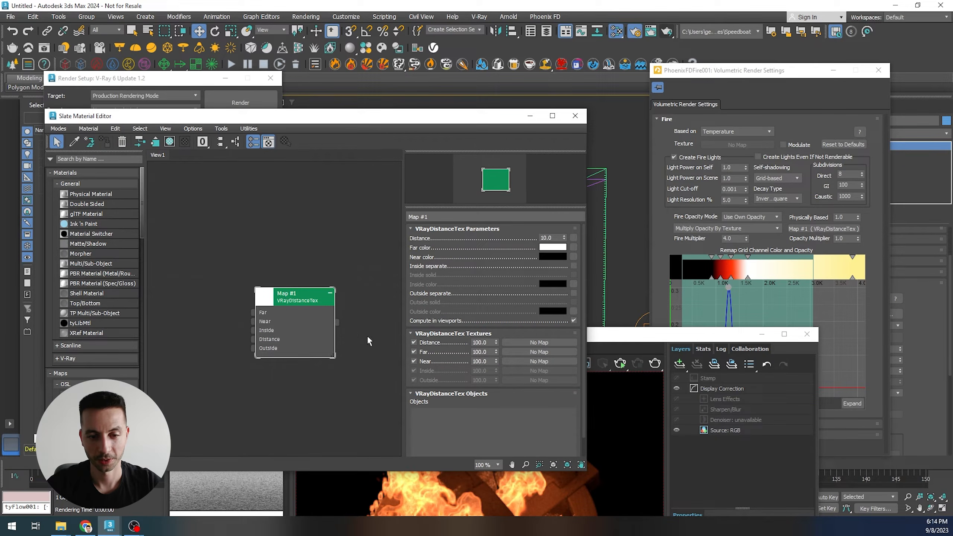
drag(462, 367, 457, 208)
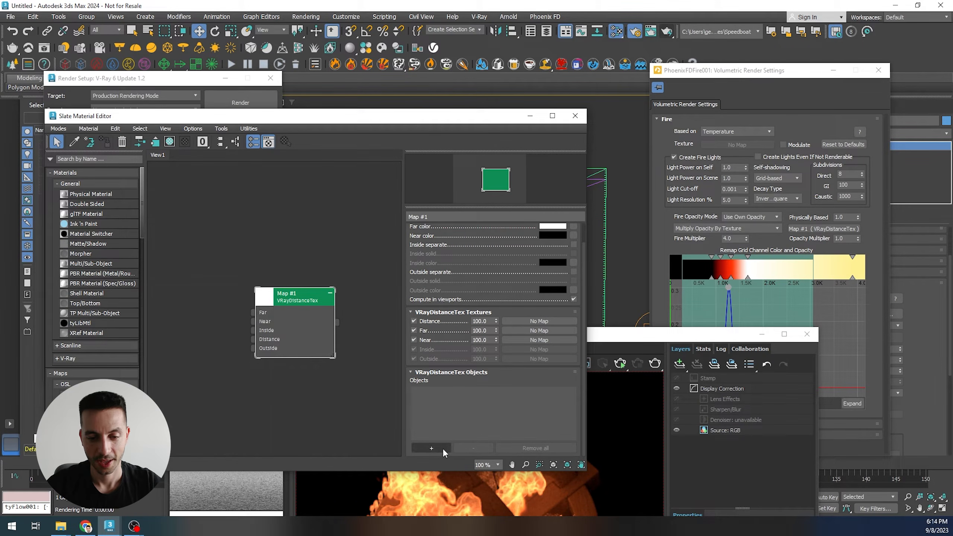
drag(473, 115, 345, 107)
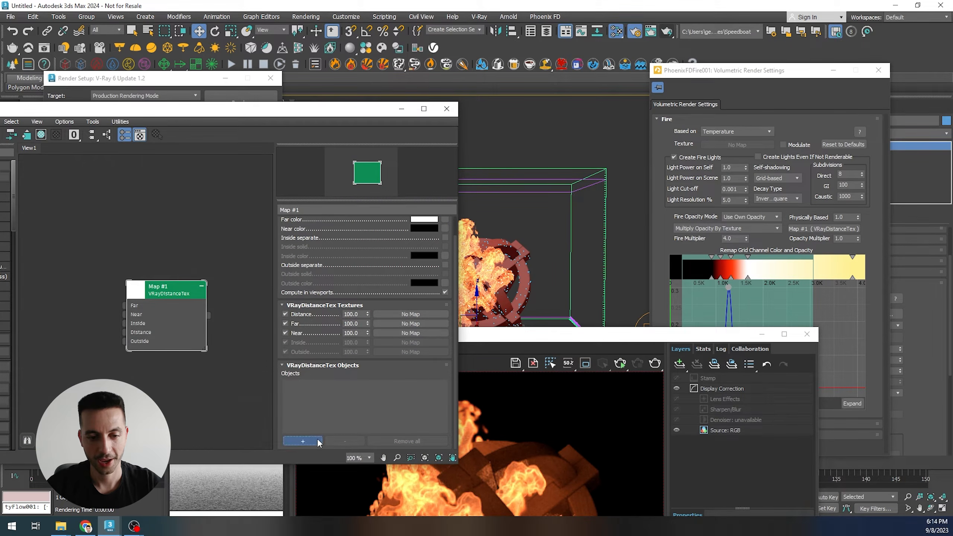
click(303, 441)
click(527, 277)
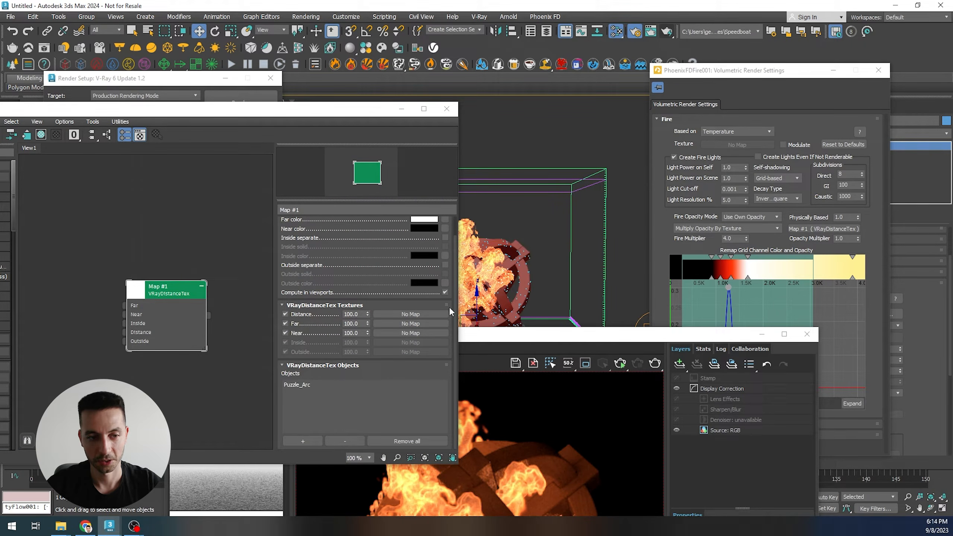
- Render the frame again from the frame buffer and zoom in and out to check the result
drag(547, 345, 552, 128)
click(658, 159)
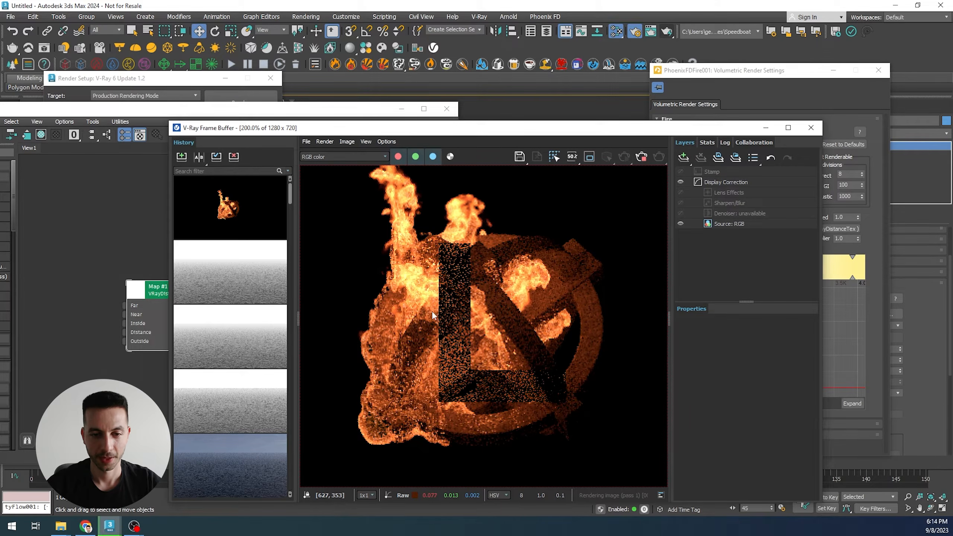
scroll(473, 313, up, 1)
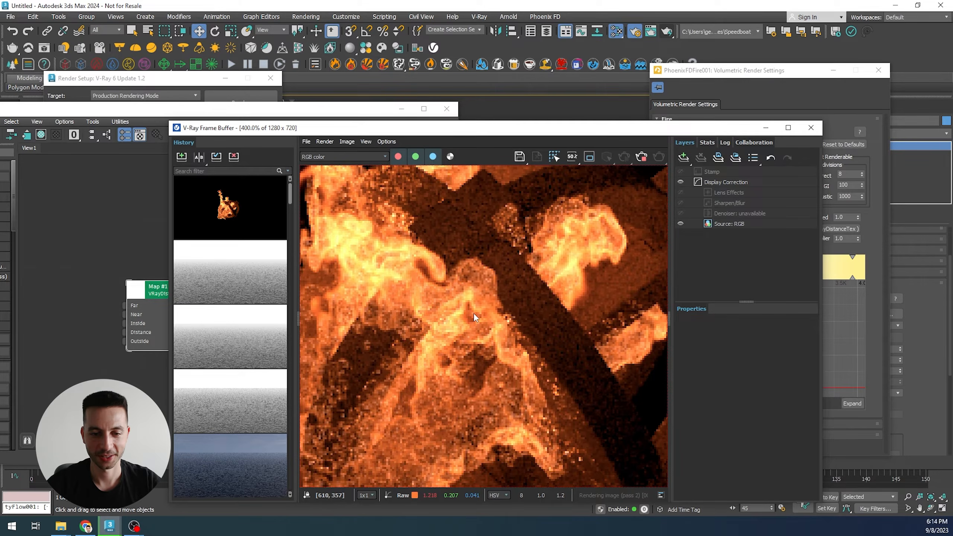
scroll(474, 313, down, 1)
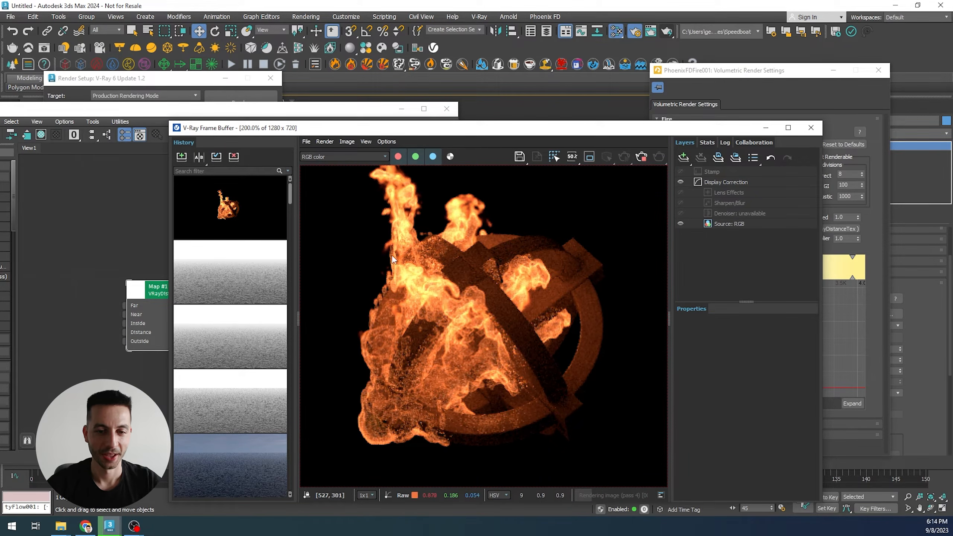
- Compare the new render with the stored history render in an A/B split view, sliding the divider and zooming
click(216, 200)
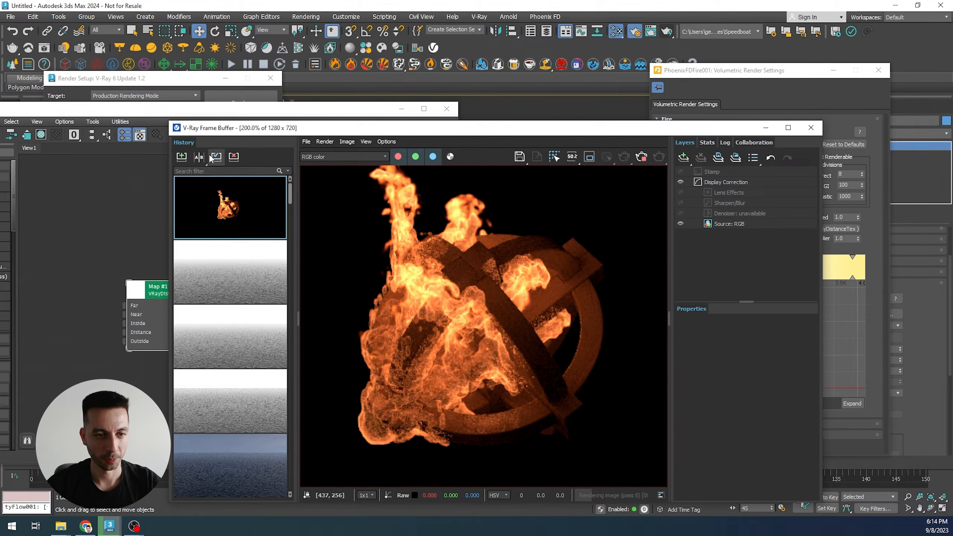
click(199, 157)
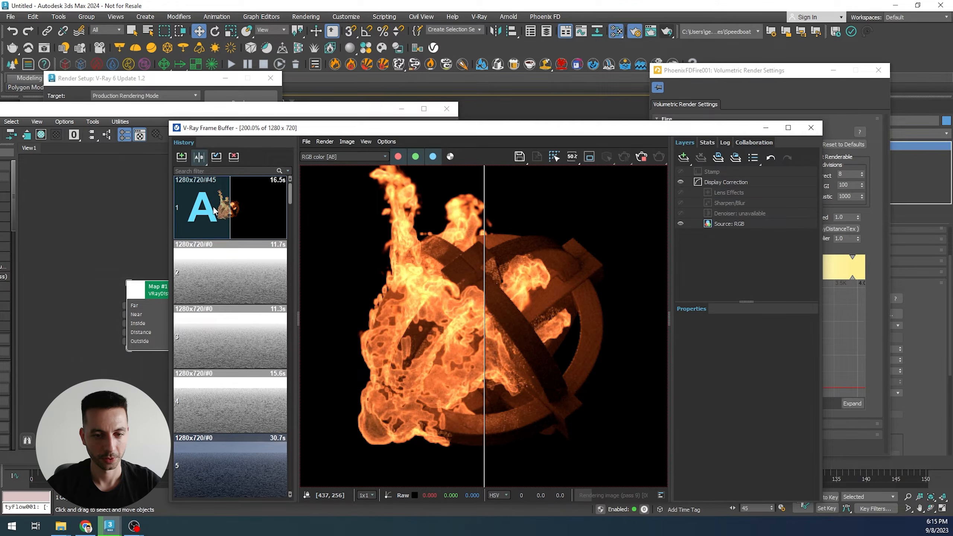
drag(484, 322, 445, 327)
click(195, 216)
click(645, 163)
drag(445, 334, 514, 303)
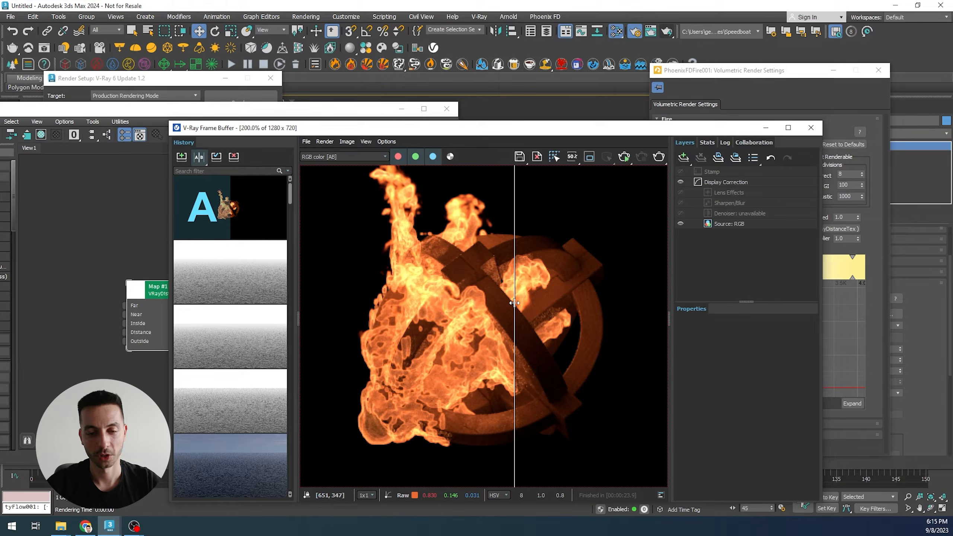
drag(515, 303, 383, 285)
scroll(490, 362, up, 1)
scroll(465, 365, down, 2)
scroll(466, 366, up, 2)
drag(383, 351, 445, 341)
scroll(424, 316, down, 1)
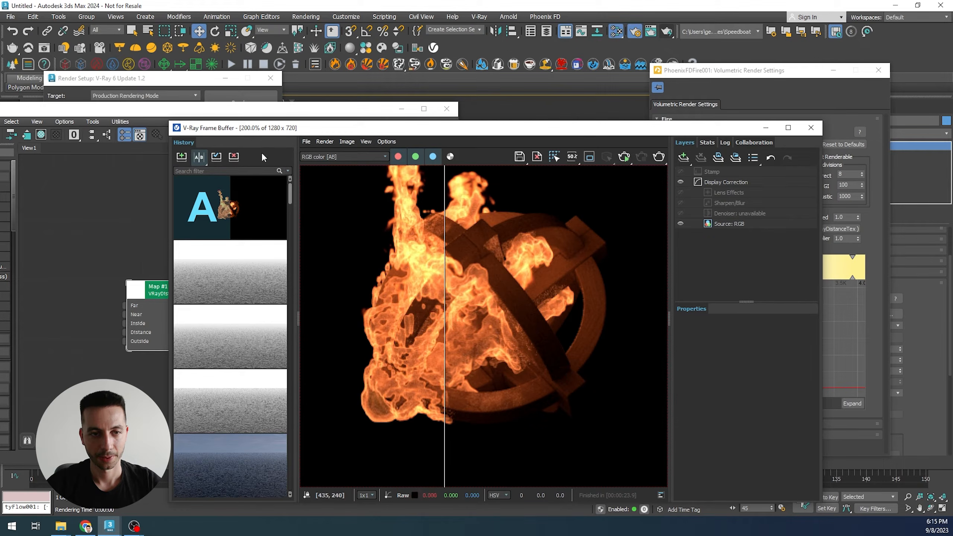
- Set the VRayDistanceTex distance to 100
click(286, 110)
drag(178, 301, 188, 301)
scroll(325, 244, up, 1)
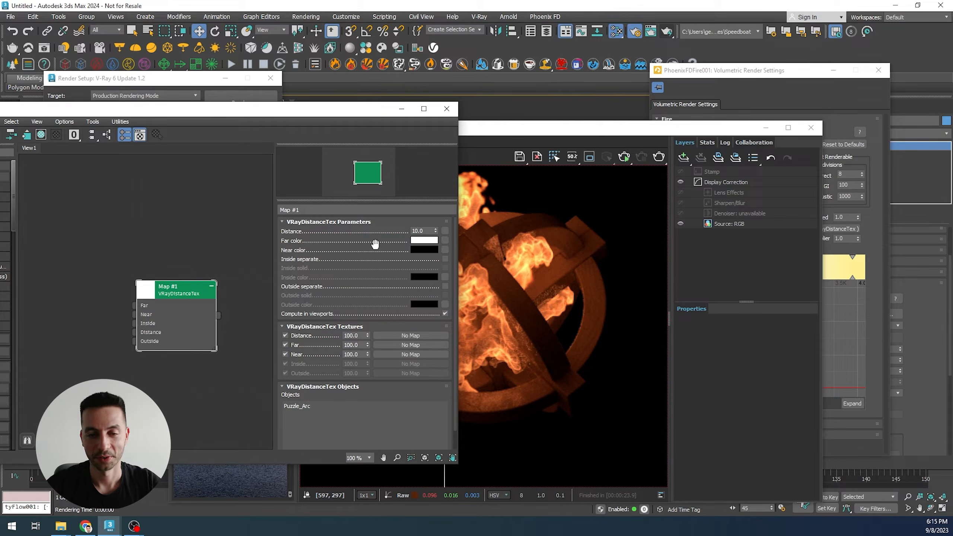
double_click(420, 231)
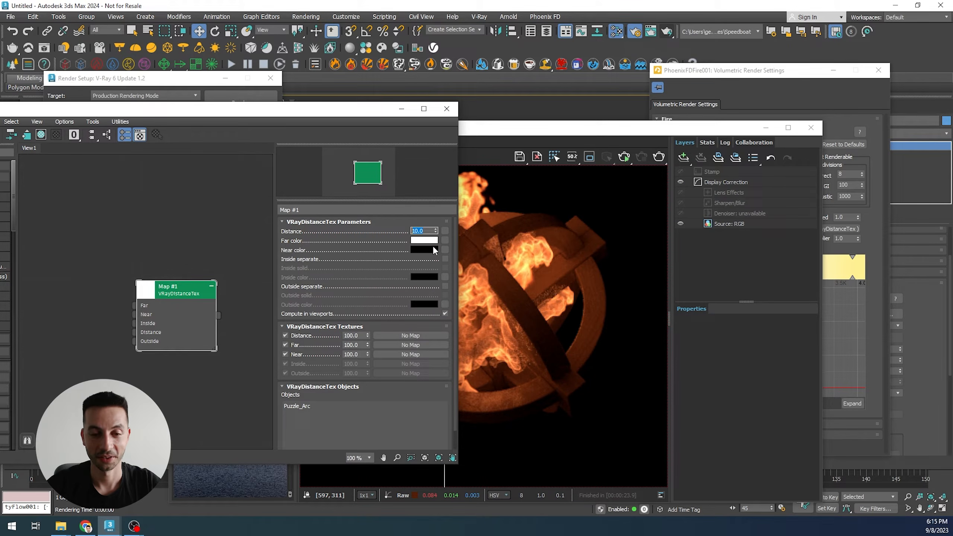
scroll(370, 250, down, 2)
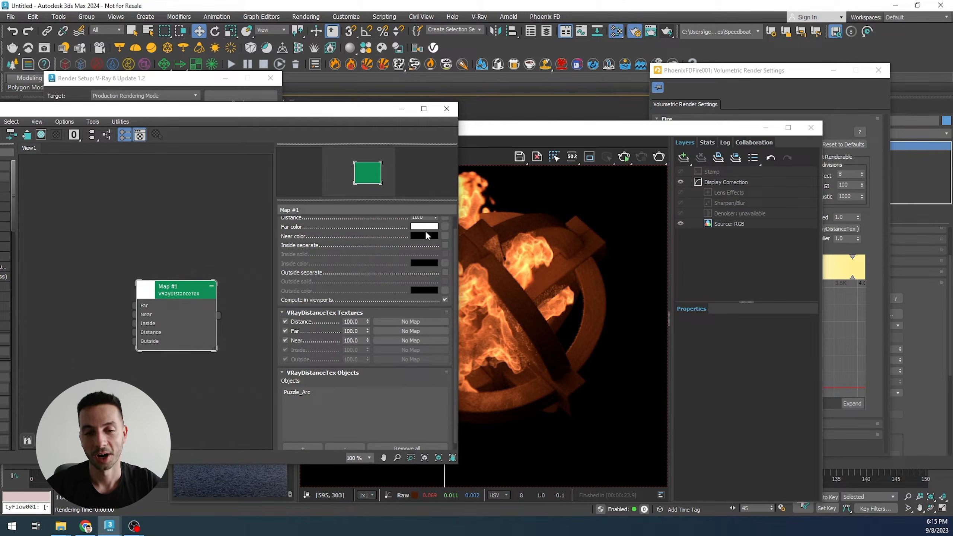
scroll(425, 233, up, 2)
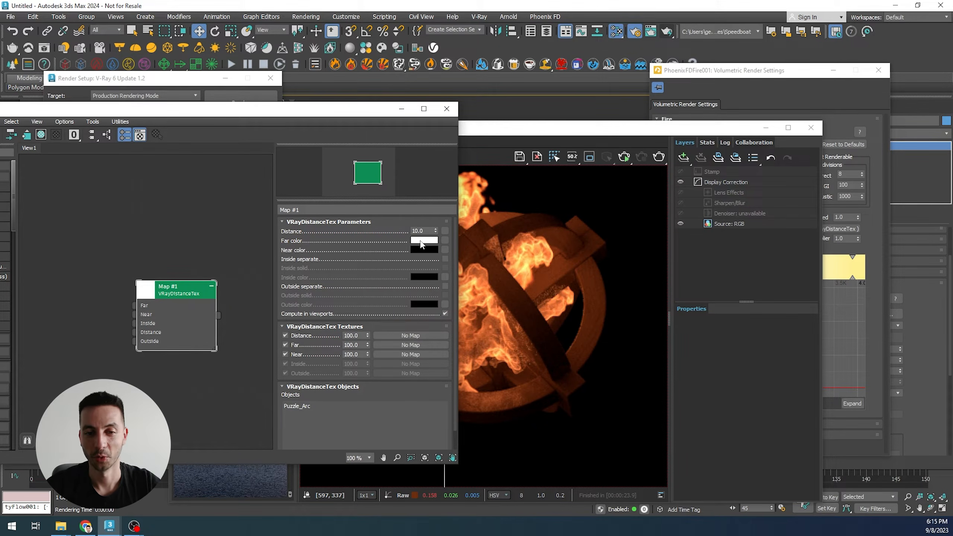
drag(428, 230, 380, 232)
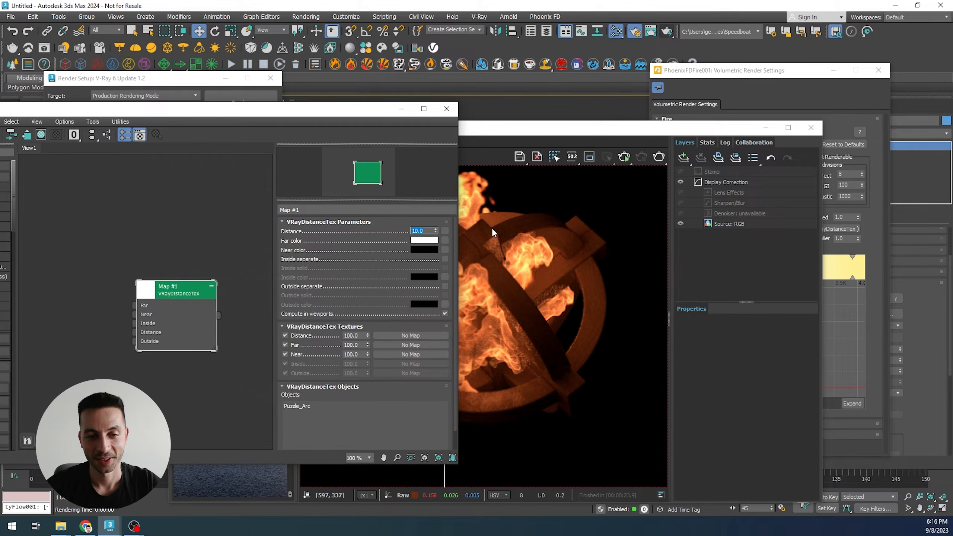
drag(382, 112, 361, 99)
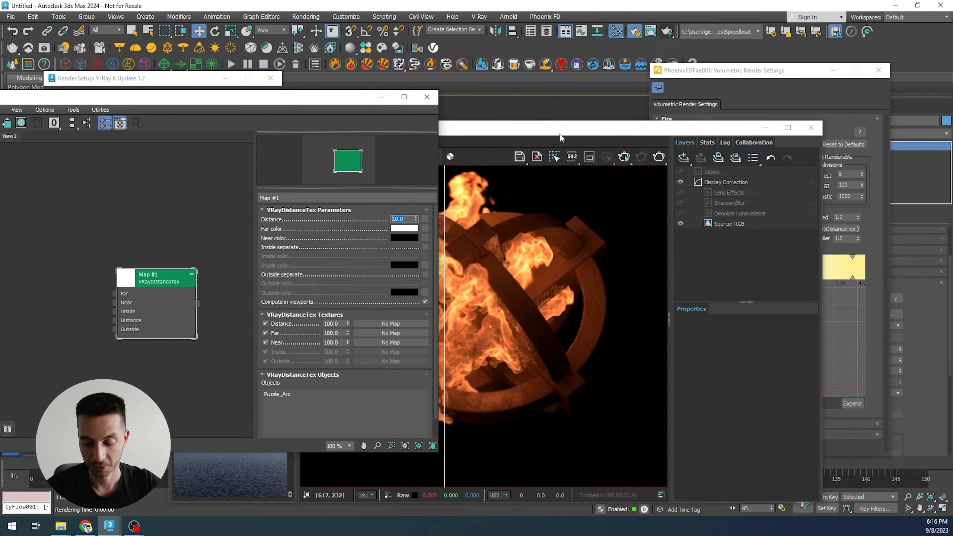
key(Return)
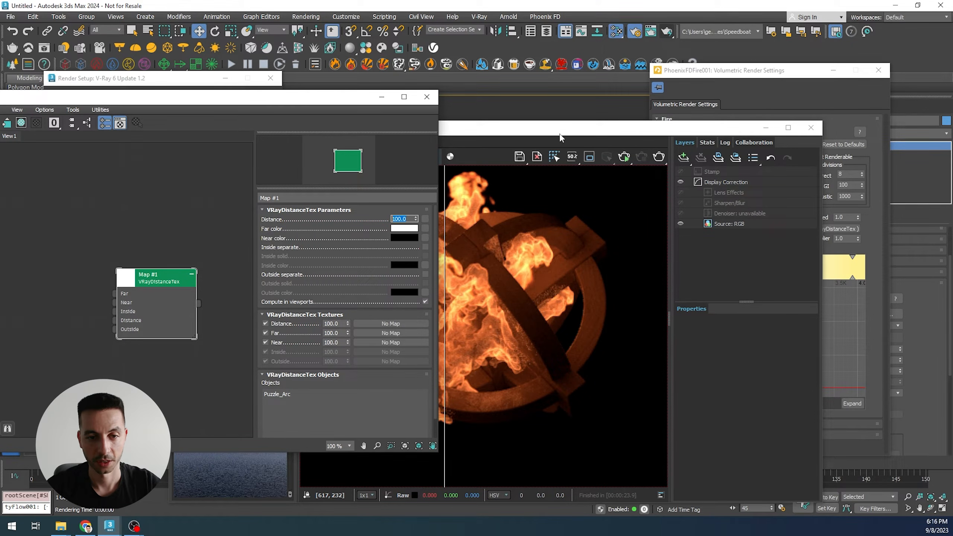
- Turn off the A/B comparison and render the current frame again with V-Ray
click(520, 132)
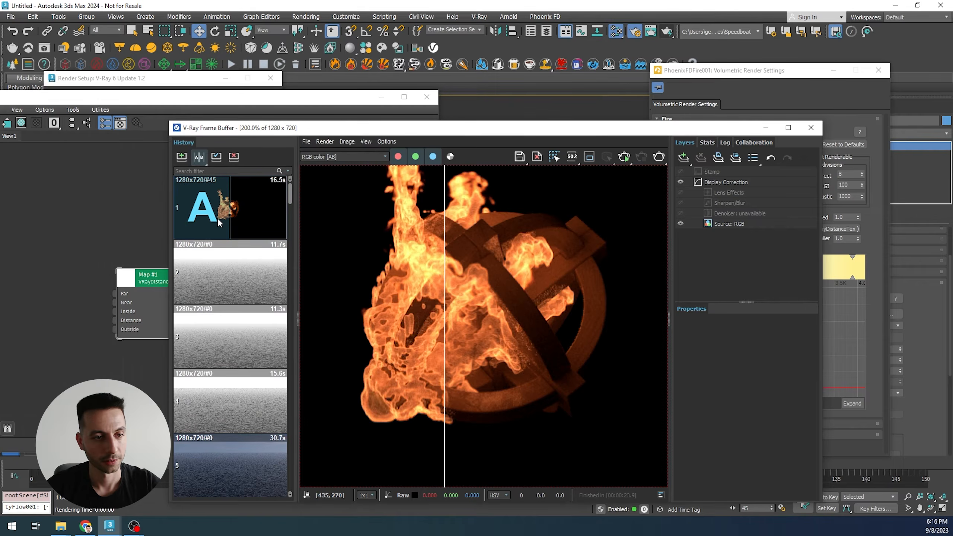
click(198, 158)
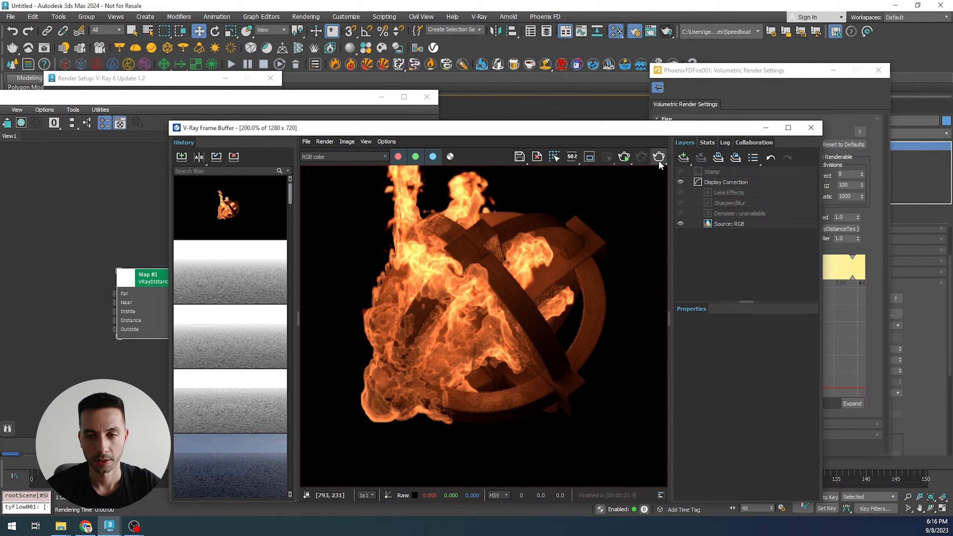
key(shift+q)
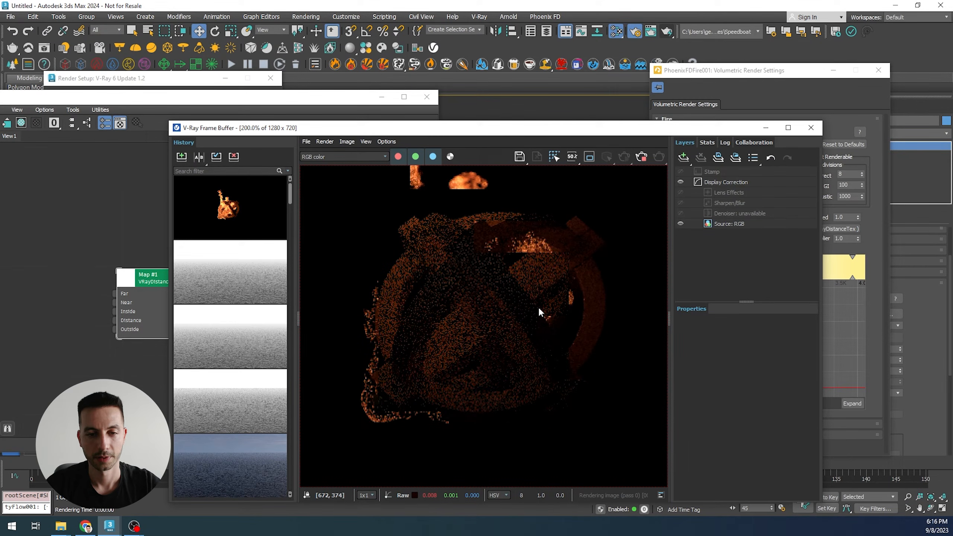
scroll(539, 309, down, 2)
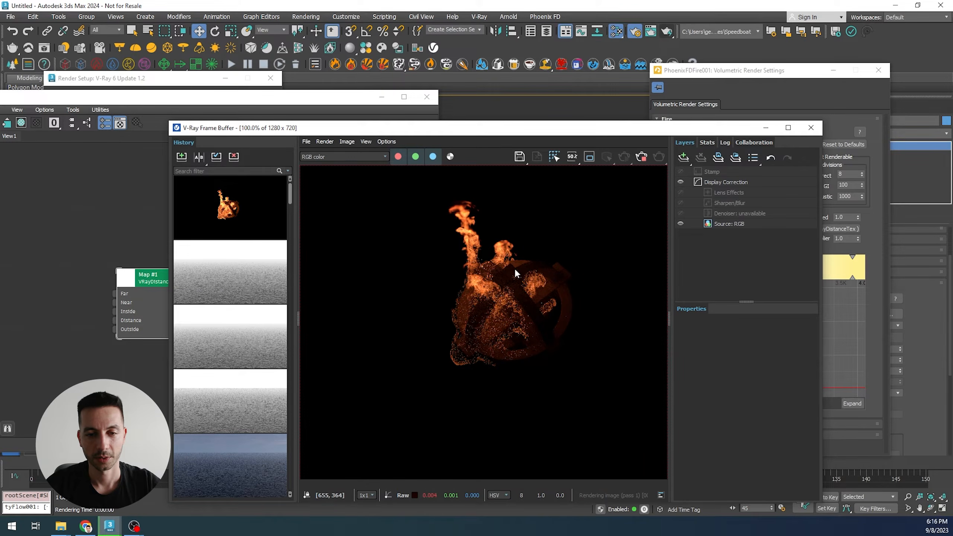
- Zoom in and out of the rendered frame to inspect the fire's opacity around the arc
scroll(514, 268, up, 2)
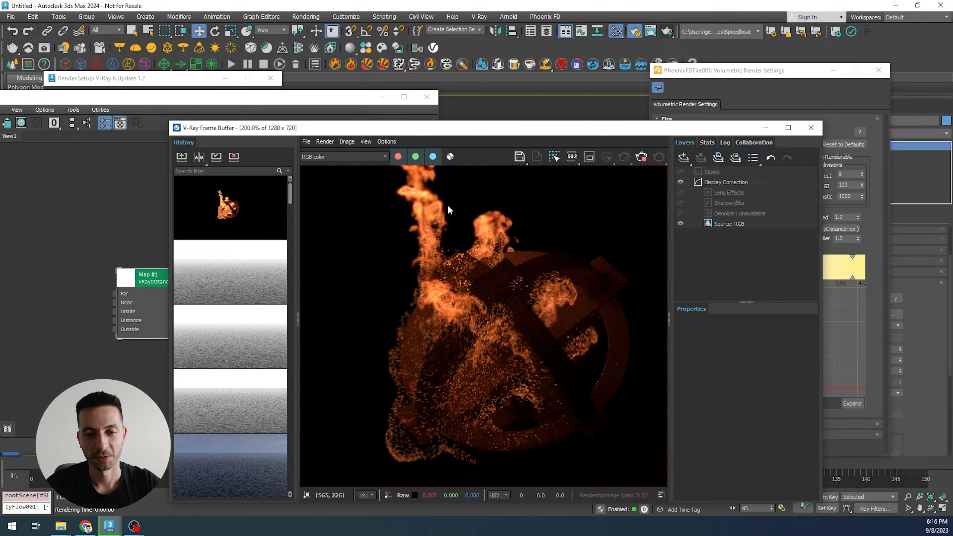
scroll(453, 213, down, 2)
scroll(472, 276, up, 2)
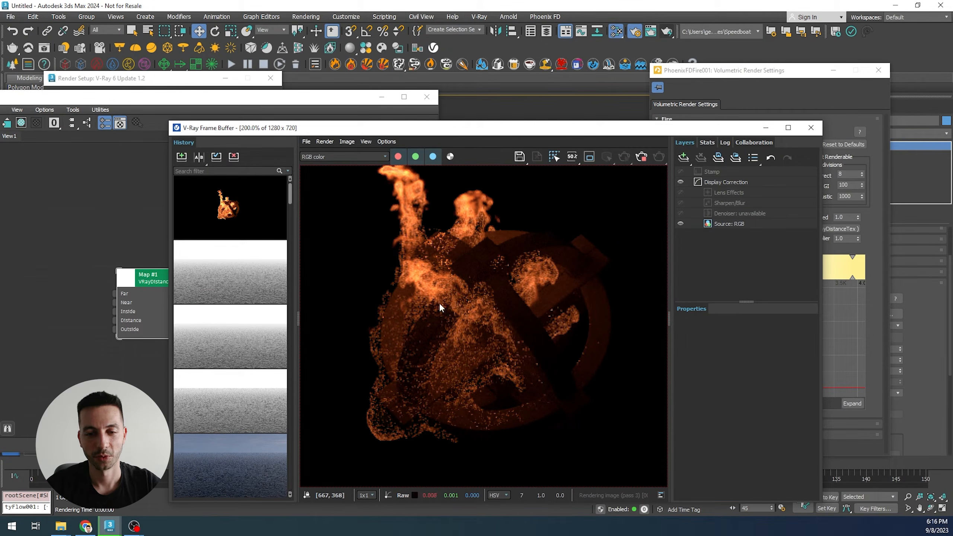
scroll(418, 218, down, 2)
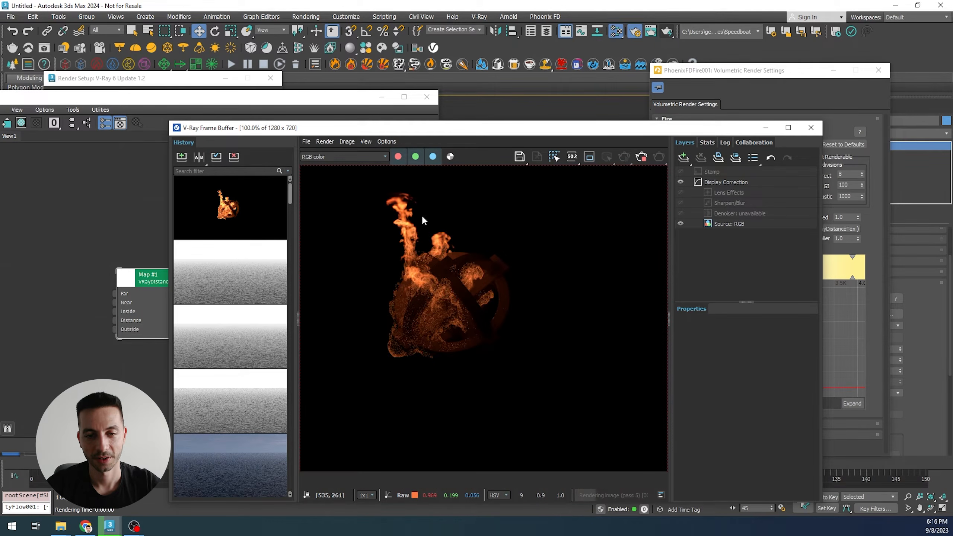
scroll(418, 217, up, 2)
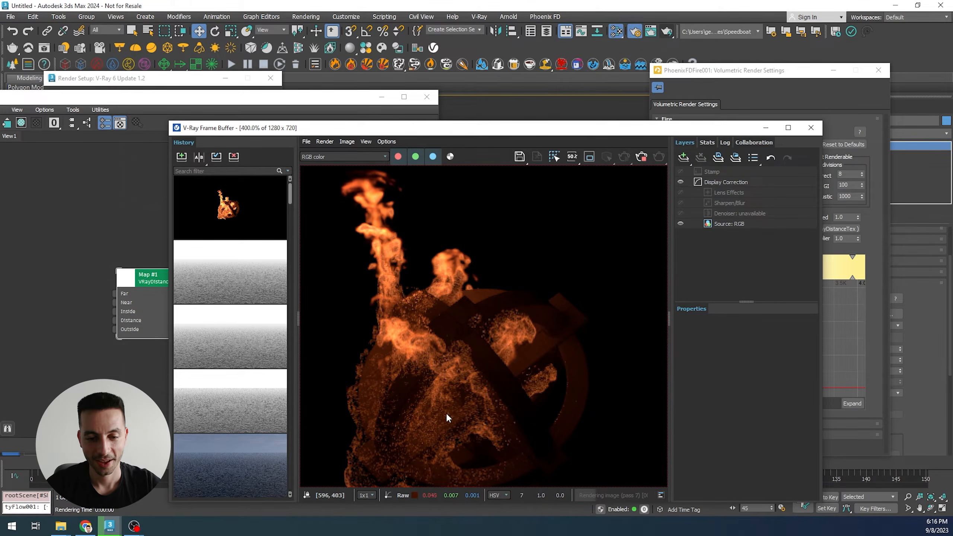
scroll(446, 413, up, 2)
scroll(402, 344, down, 2)
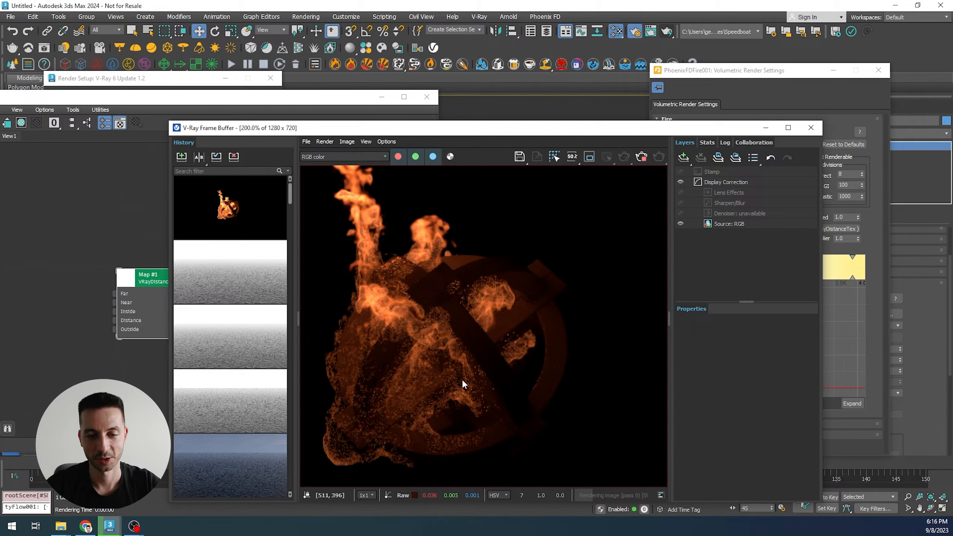
scroll(413, 391, up, 2)
scroll(412, 392, down, 3)
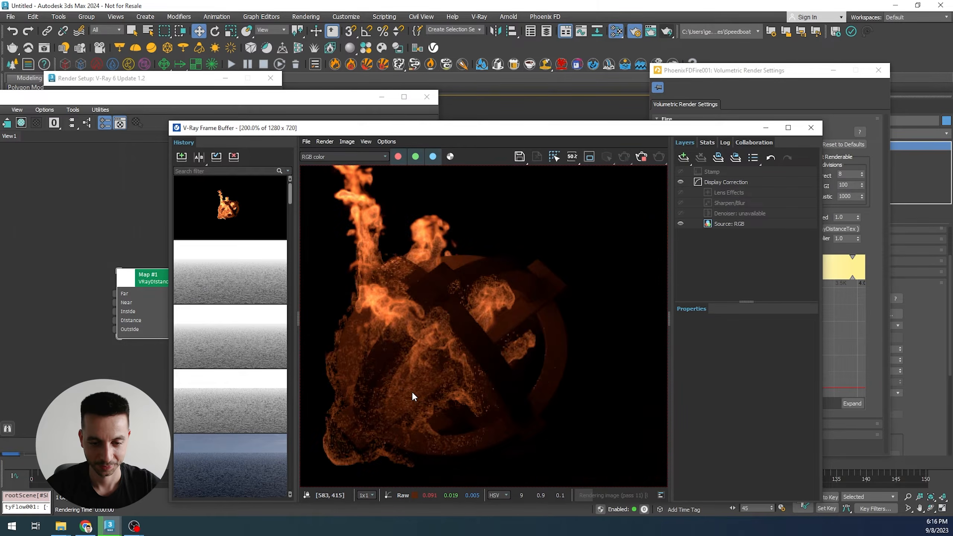
scroll(417, 376, up, 1)
scroll(425, 382, up, 2)
scroll(426, 382, down, 2)
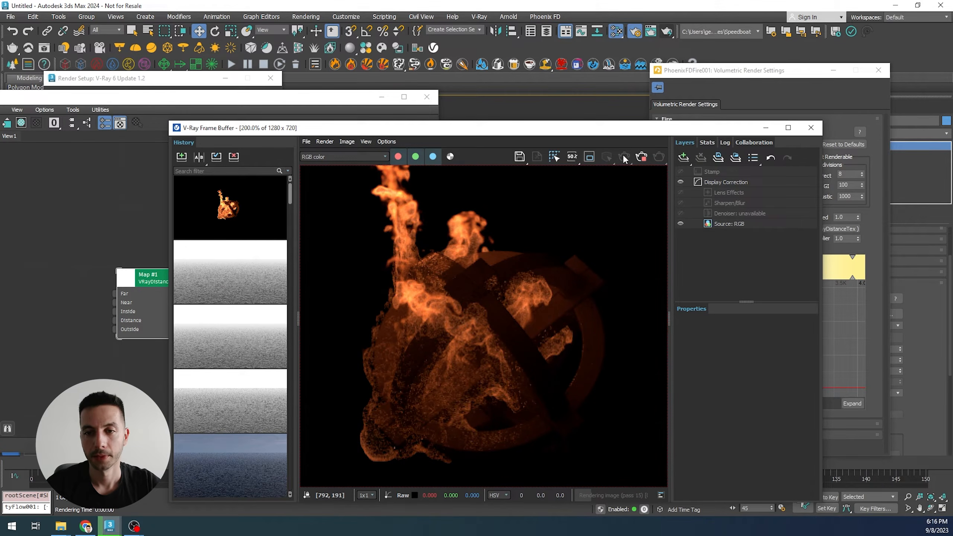
- Bring the distance texture, volumetric render settings and frame buffer forward to review them against the render
click(641, 155)
click(297, 92)
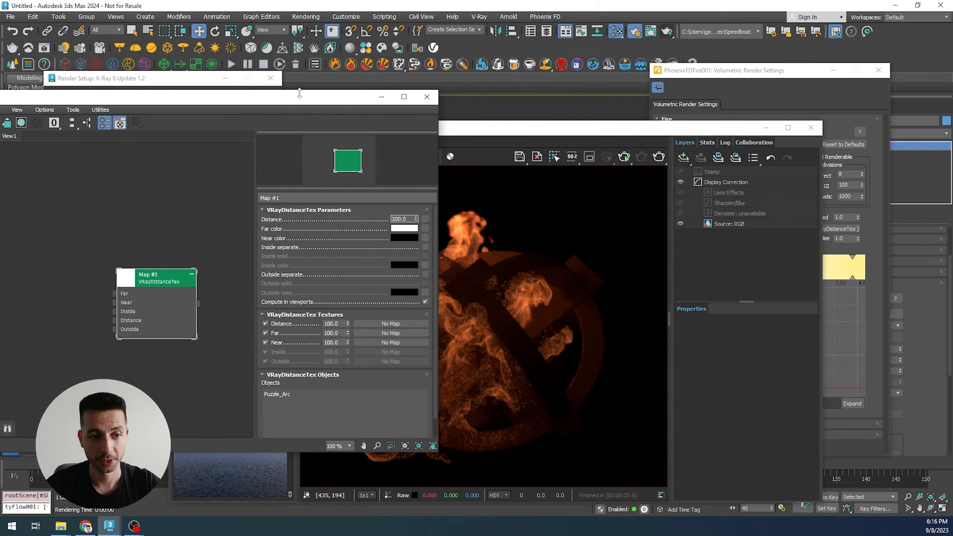
drag(143, 281, 153, 272)
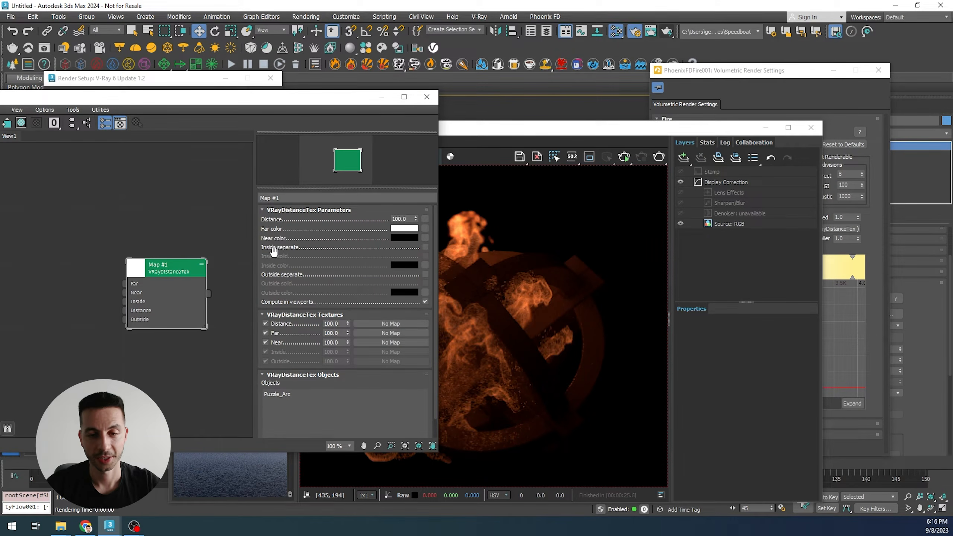
click(672, 71)
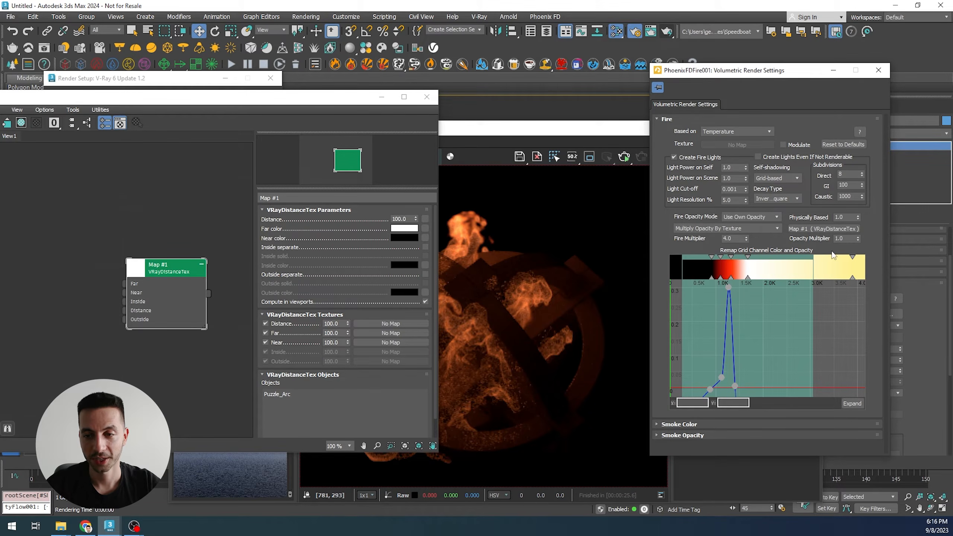
click(462, 315)
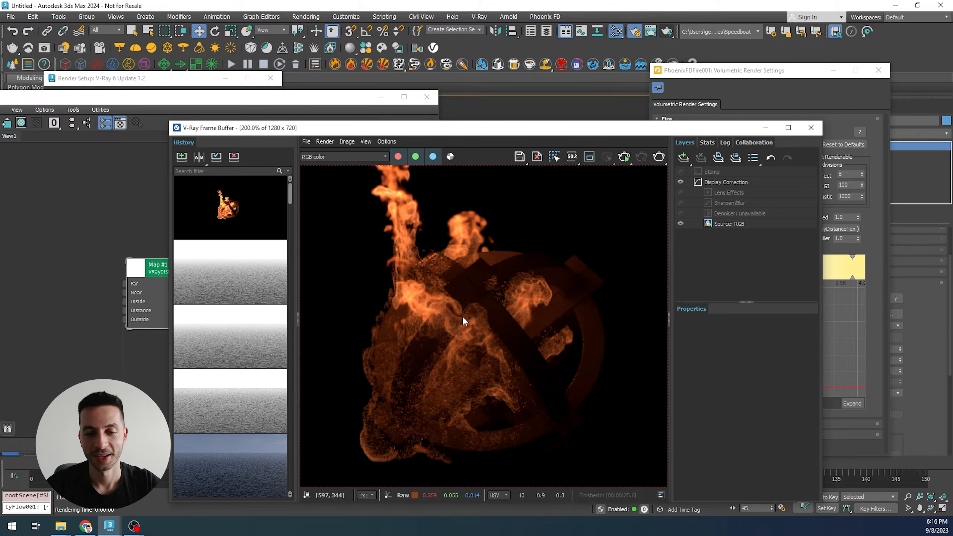
scroll(431, 298, down, 1)
scroll(471, 331, up, 1)
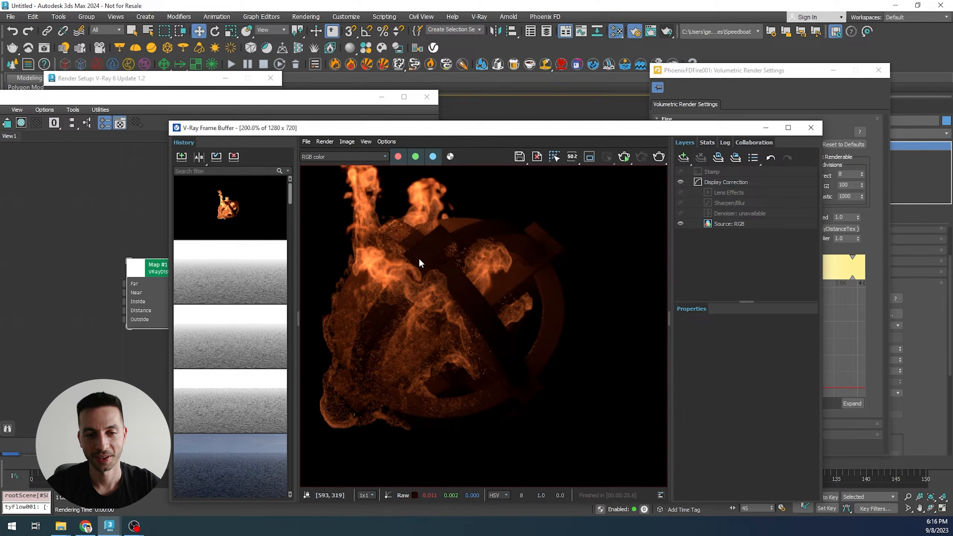
scroll(417, 256, down, 2)
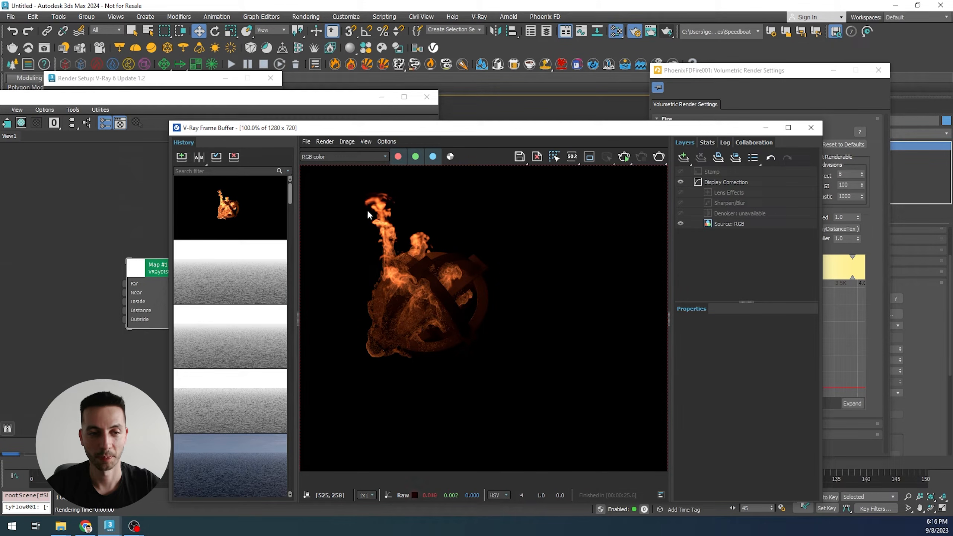
- Set the VRayDistanceTex distance to 20
click(222, 97)
double_click(398, 218)
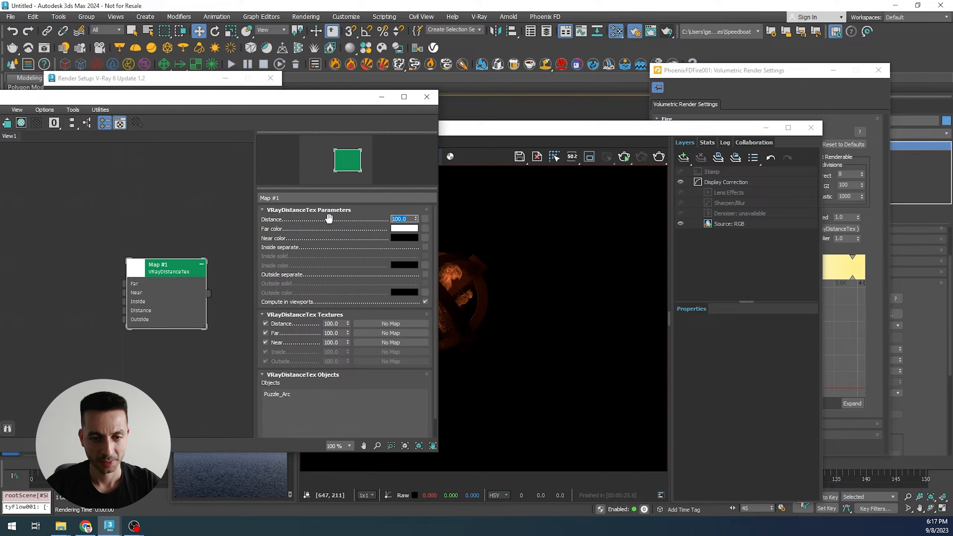
text(20)
key(Return)
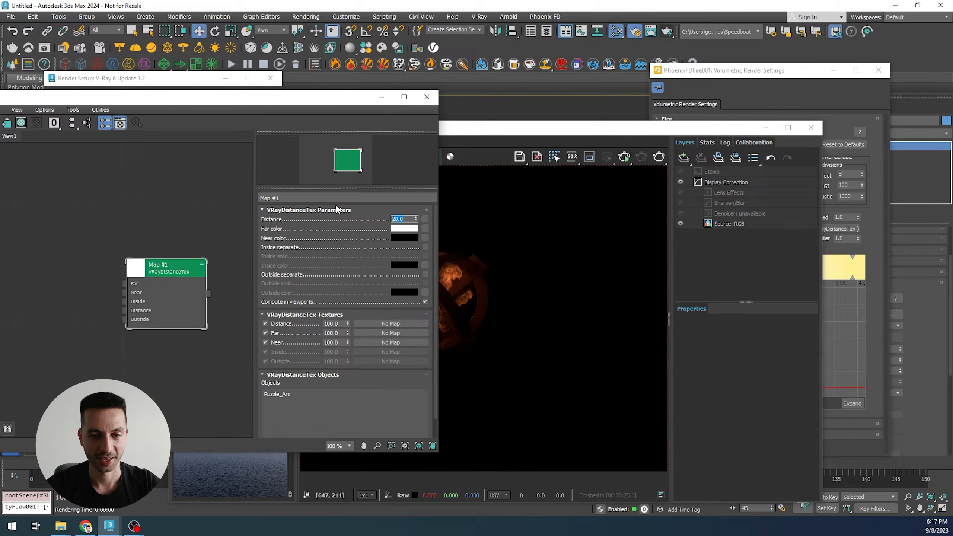
- Render the current frame again and zoom in and out to inspect the result
click(659, 158)
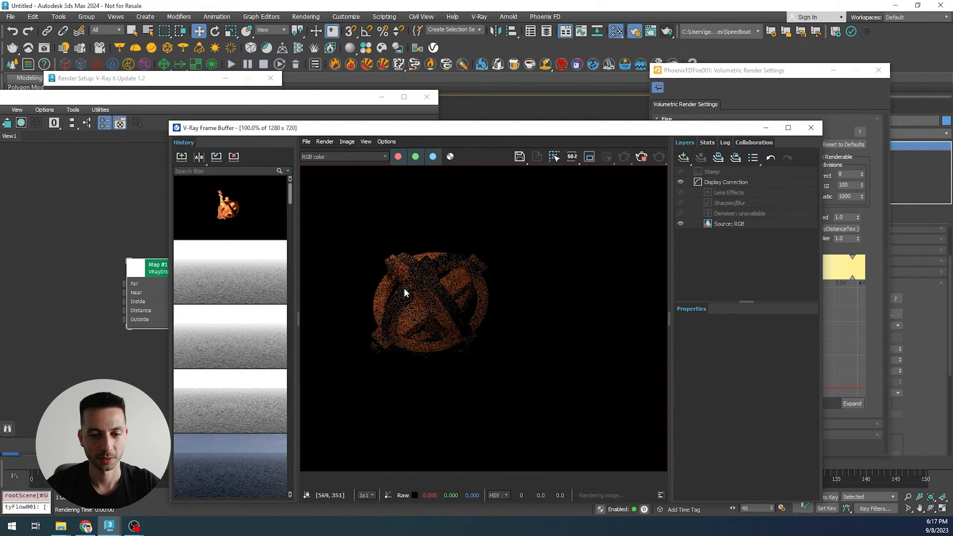
scroll(399, 275, up, 1)
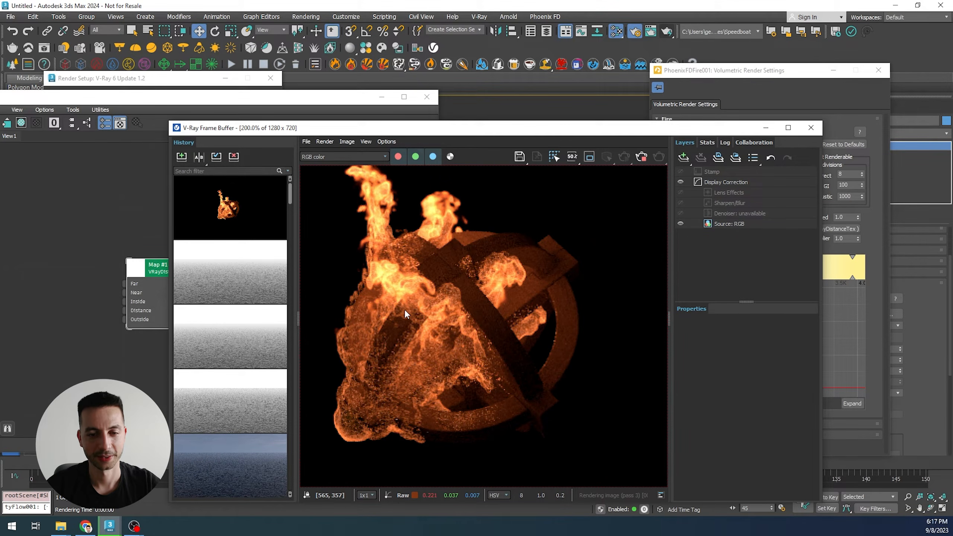
middle_drag(440, 308, 459, 307)
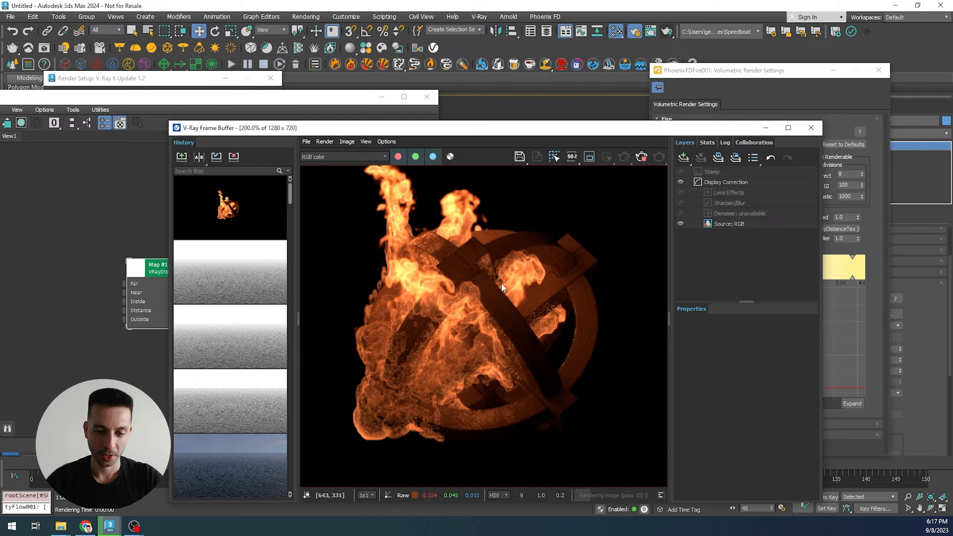
scroll(441, 340, down, 2)
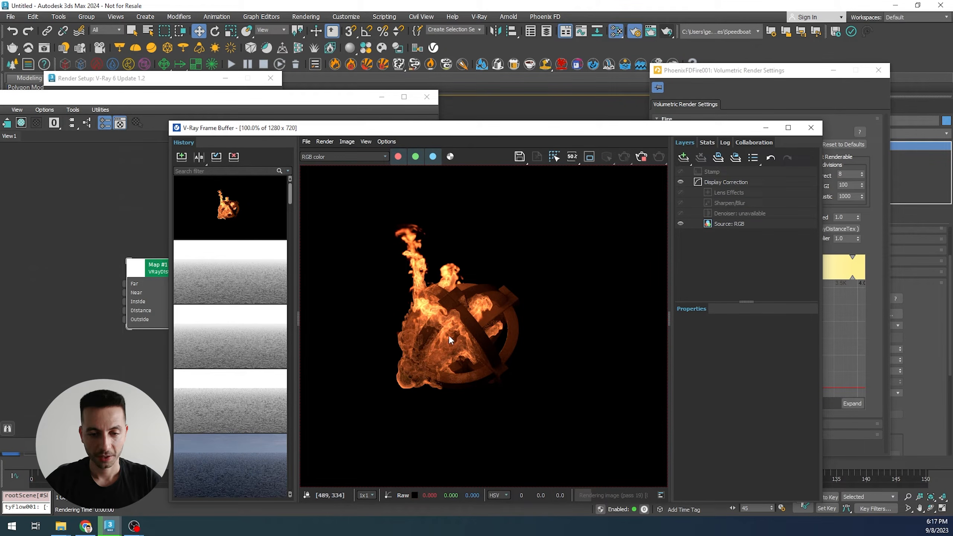
scroll(447, 347, up, 2)
scroll(471, 348, down, 2)
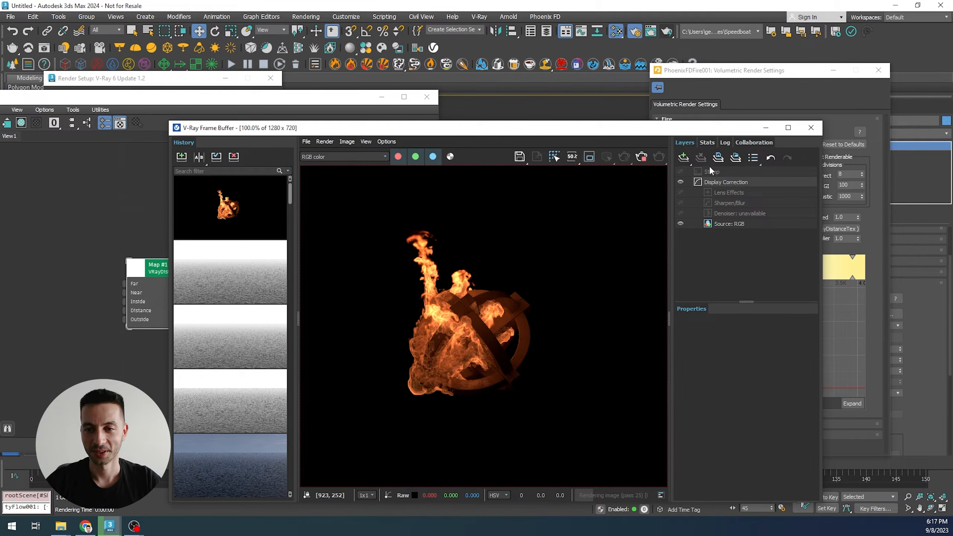
- Add a Filmic tonemap display correction layer, set its type to AMPAS, and toggle it to compare
click(684, 158)
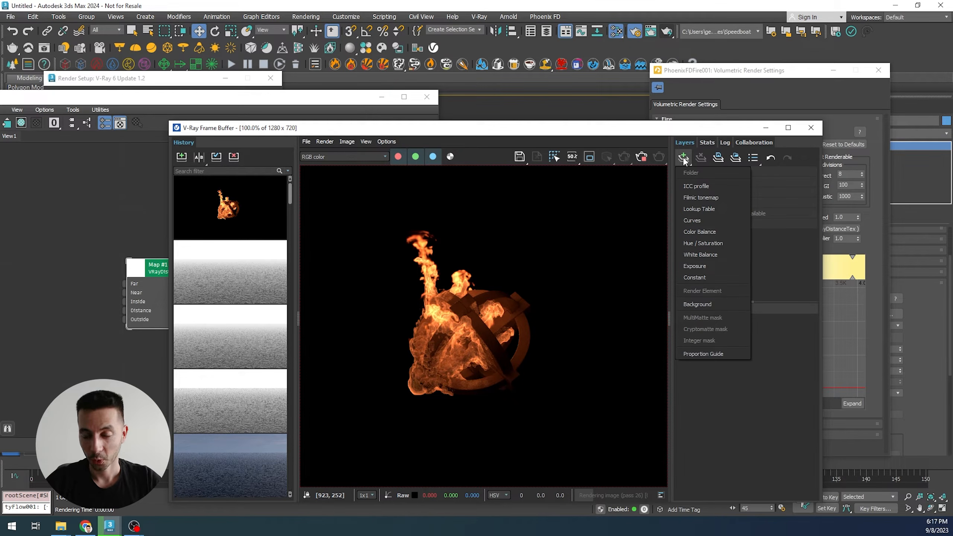
click(699, 197)
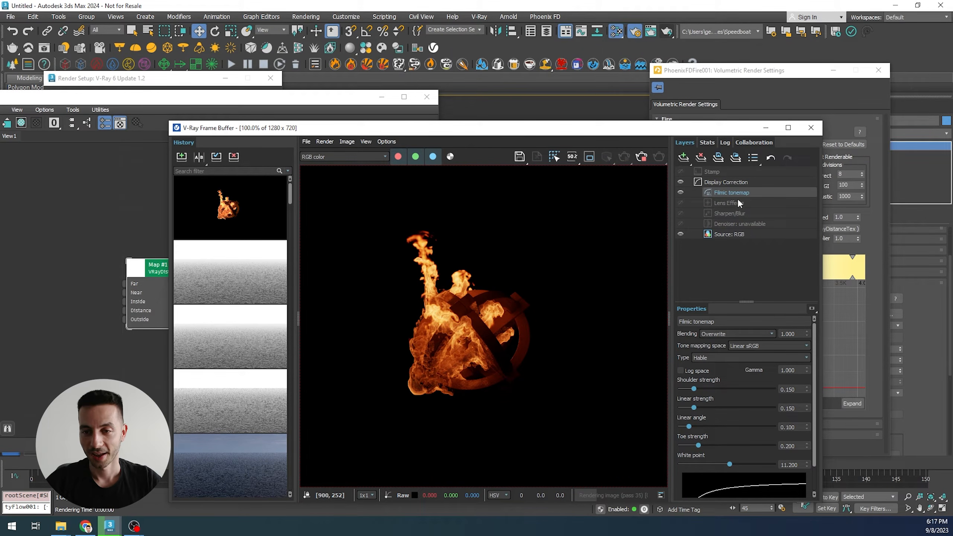
click(710, 359)
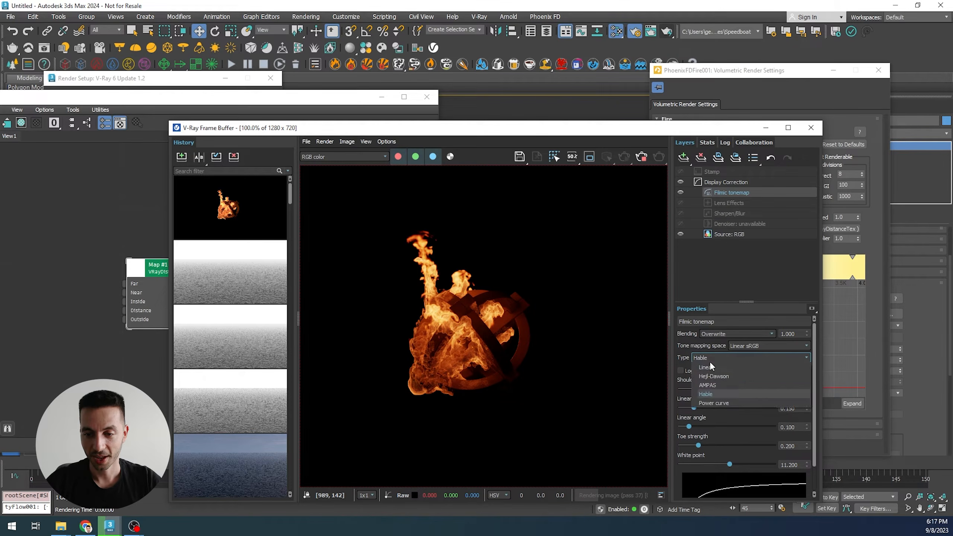
click(706, 385)
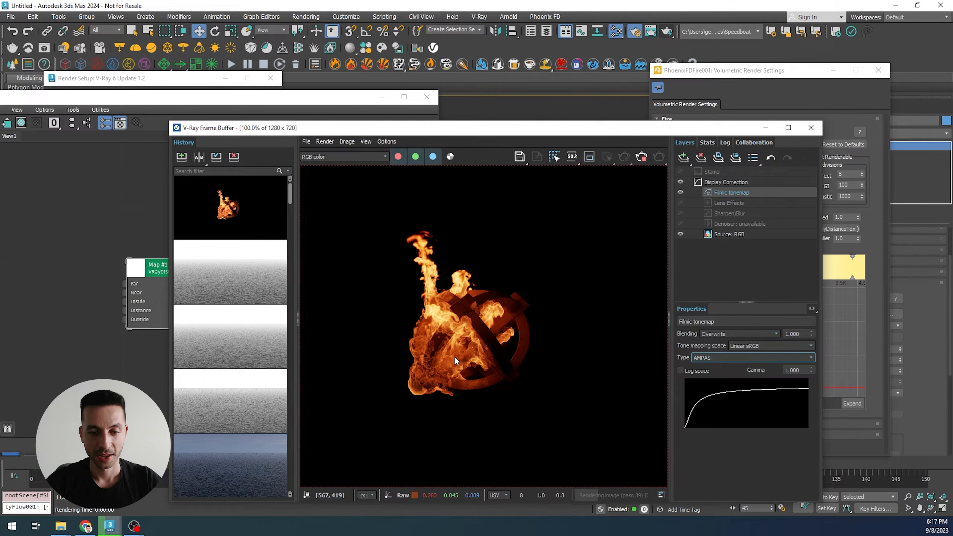
click(680, 191)
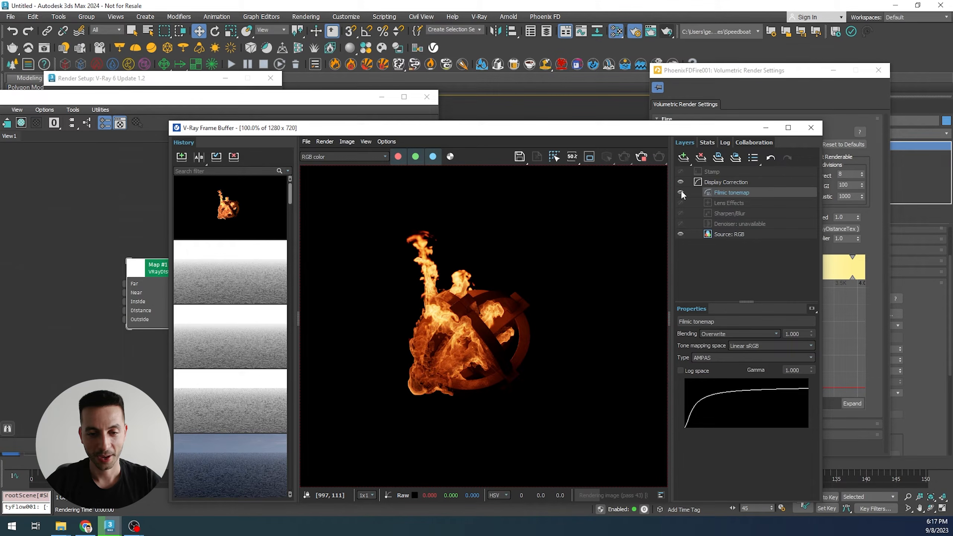
click(680, 192)
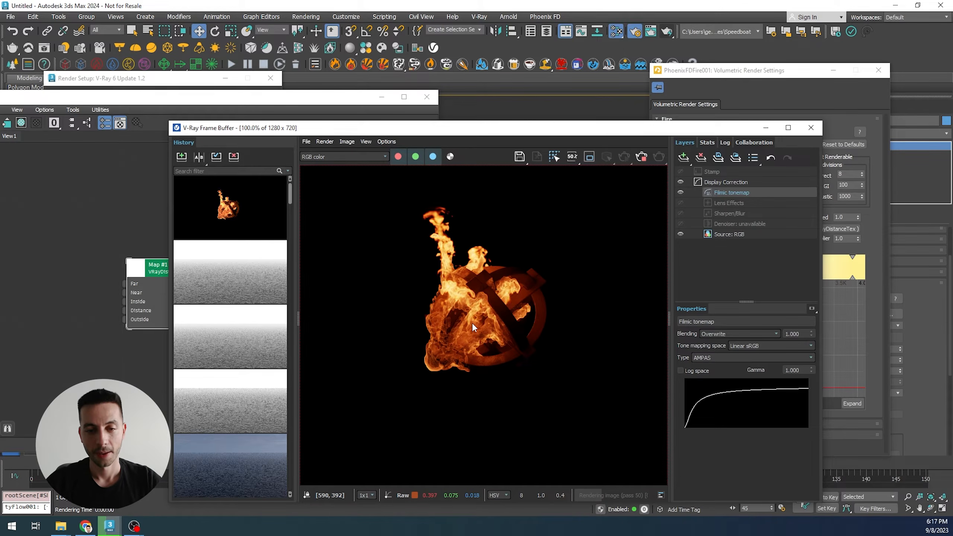
- Render the frame again and store the result in the render history
click(642, 158)
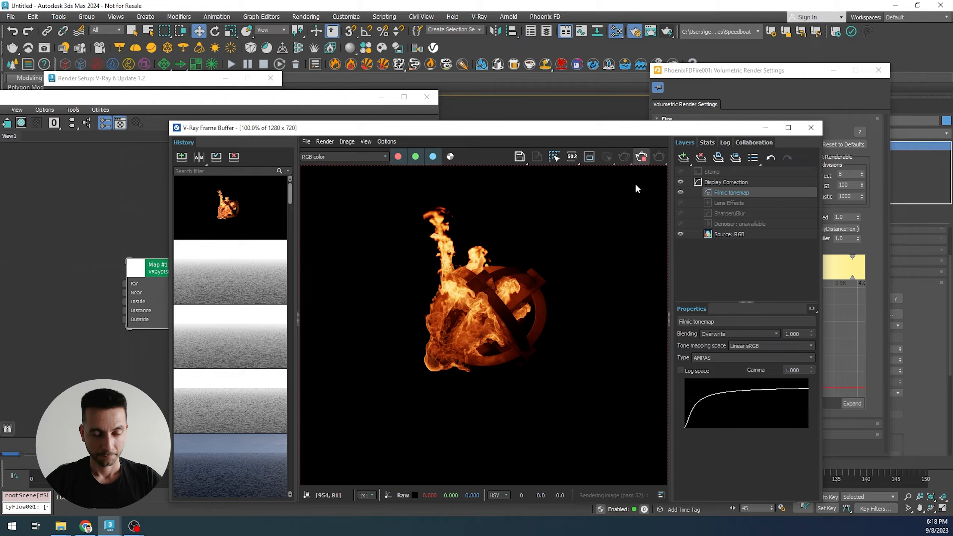
click(176, 157)
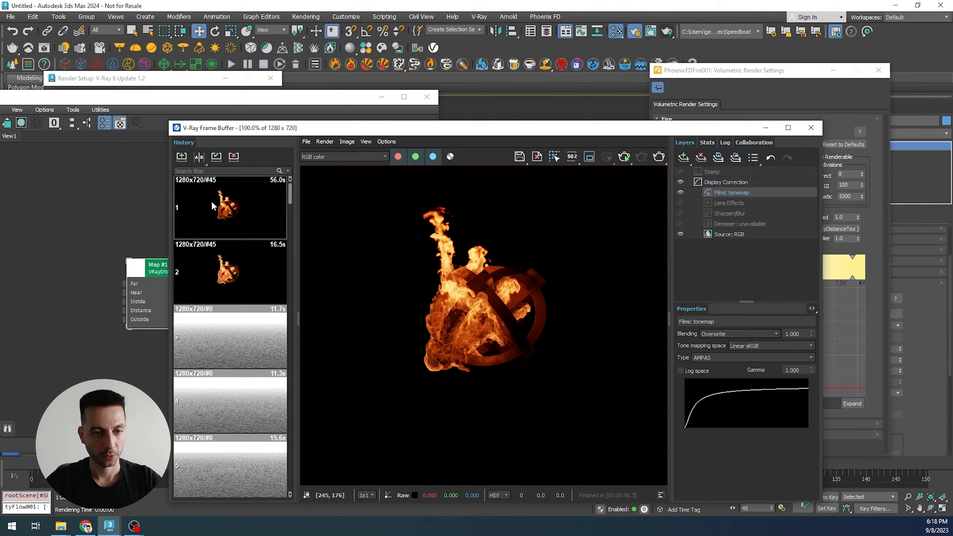
- Compare the stored history renders by stepping between them and zooming in and out
double_click(232, 214)
key(Down)
key(Return)
key(Up)
key(Return)
key(Down)
key(Return)
key(Up)
key(Return)
key(Down)
key(Up)
scroll(466, 342, up, 1)
scroll(466, 342, down, 1)
scroll(465, 341, up, 1)
key(Down)
key(Up)
key(Down)
key(Up)
key(Down)
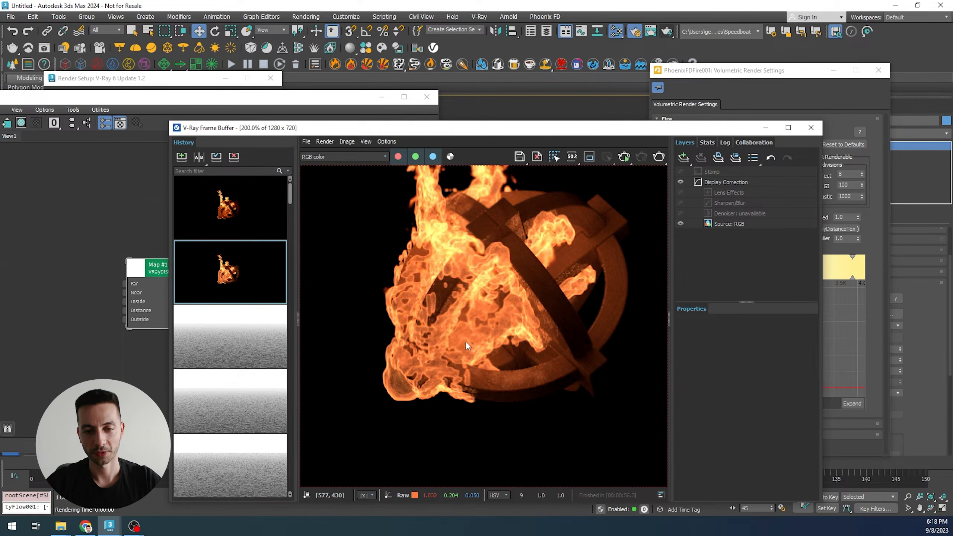
key(Up)
scroll(465, 340, down, 1)
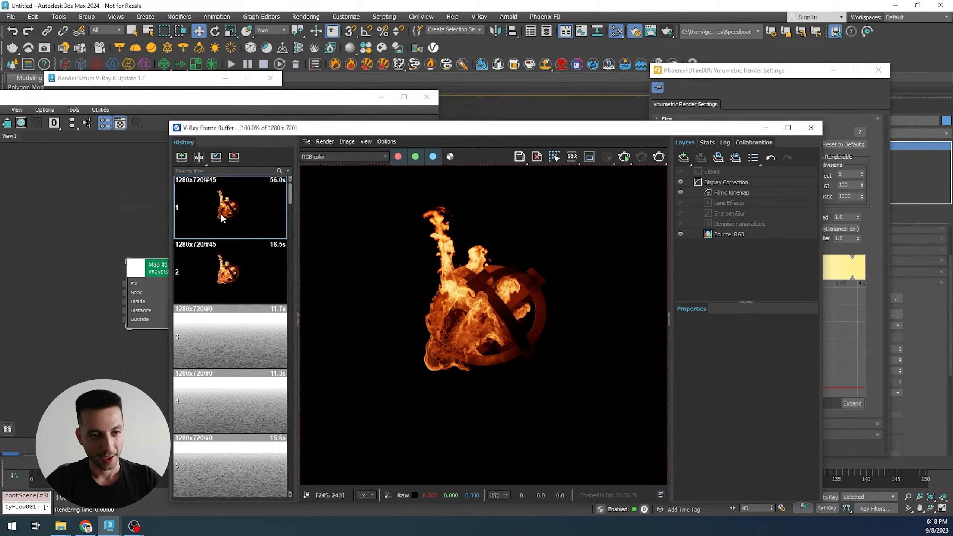
key(Down)
key(Up)
key(Down)
key(Up)
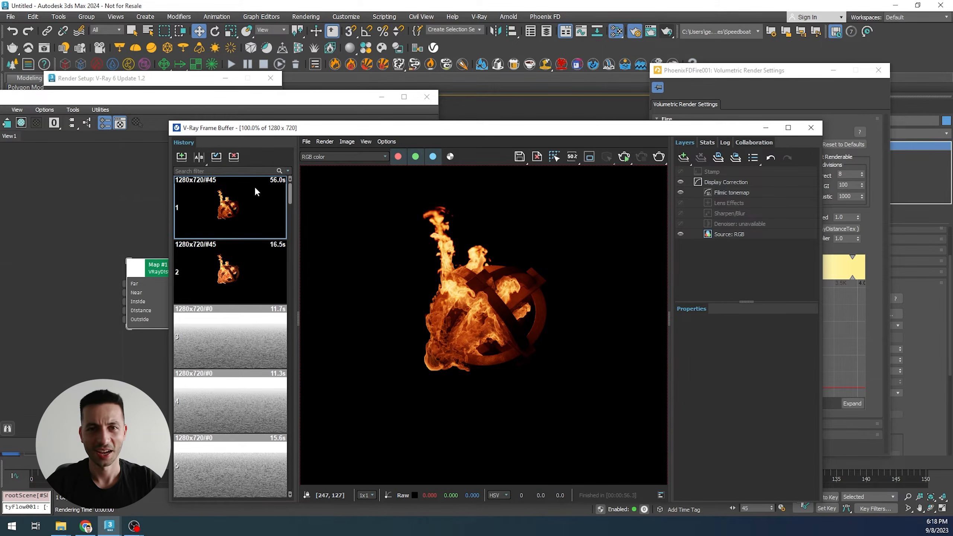
- Close the frame buffer and set the VRayDistanceTex distance to 10
scroll(489, 319, up, 1)
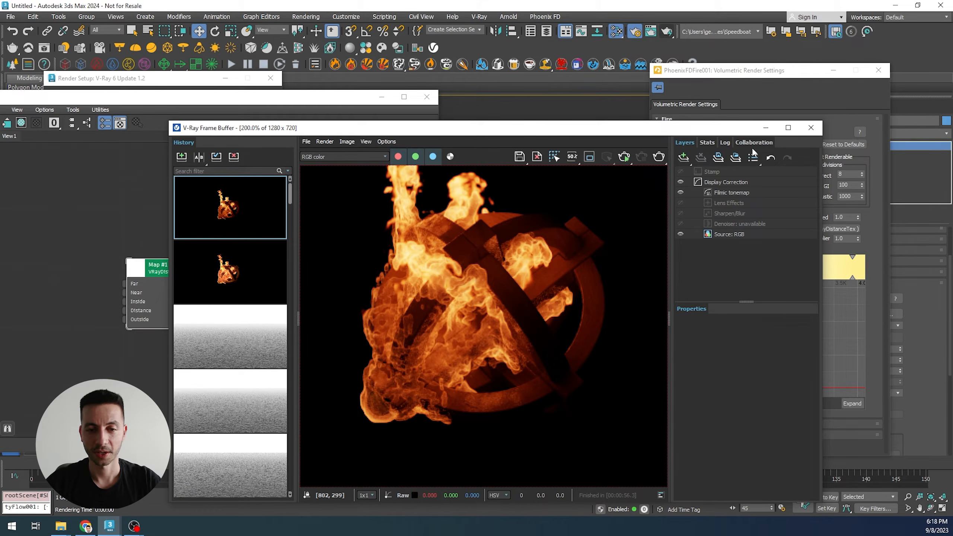
click(811, 128)
drag(179, 273, 138, 263)
double_click(402, 219)
text(10.0)
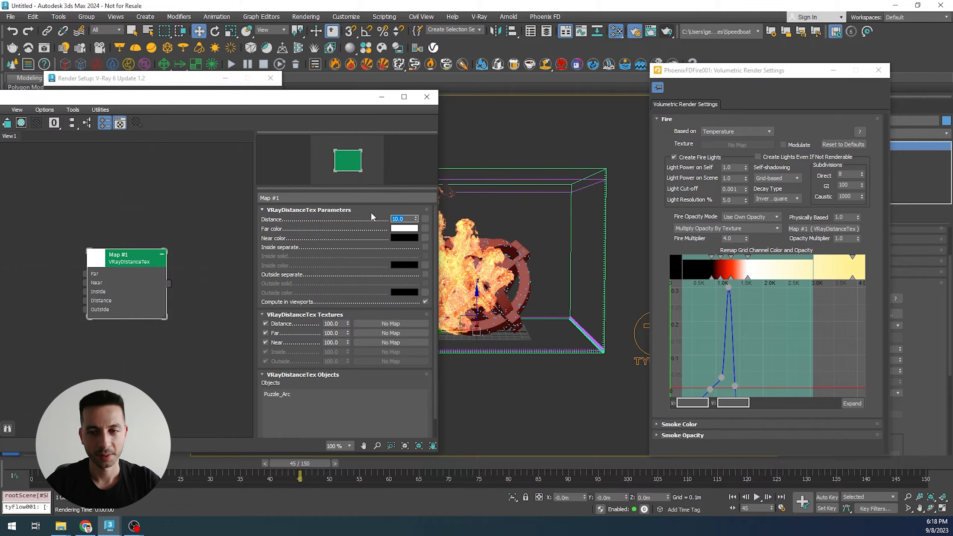
- Render the frame from Render Setup and zoom in and out to check the result
click(134, 79)
click(258, 103)
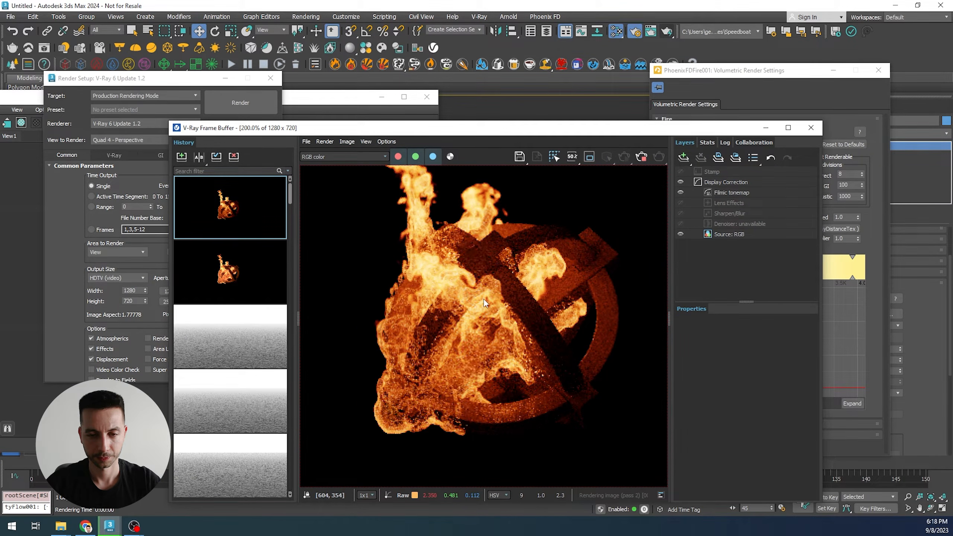
scroll(484, 299, down, 2)
scroll(484, 302, up, 2)
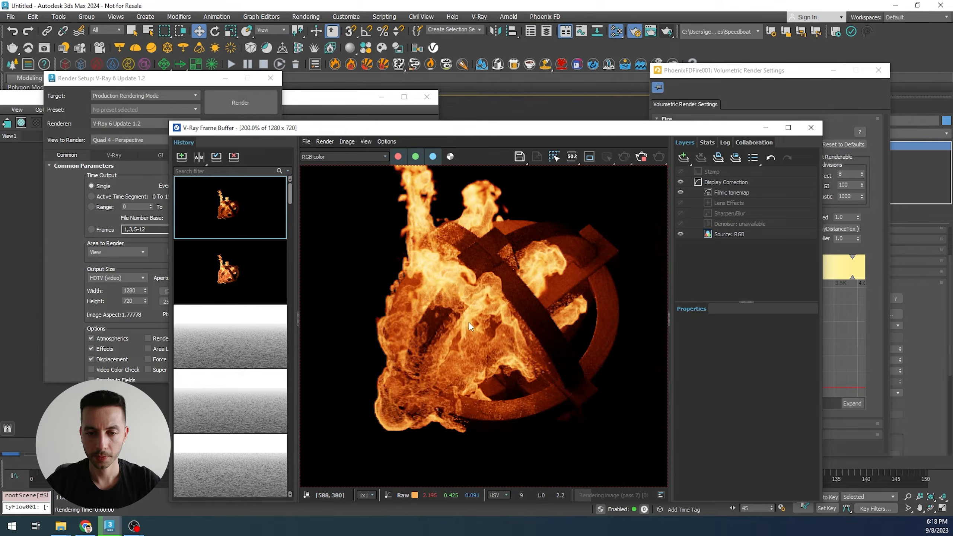
- Store the current render in the frame buffer history and show the details of the history entries
scroll(469, 322, down, 2)
scroll(469, 323, up, 2)
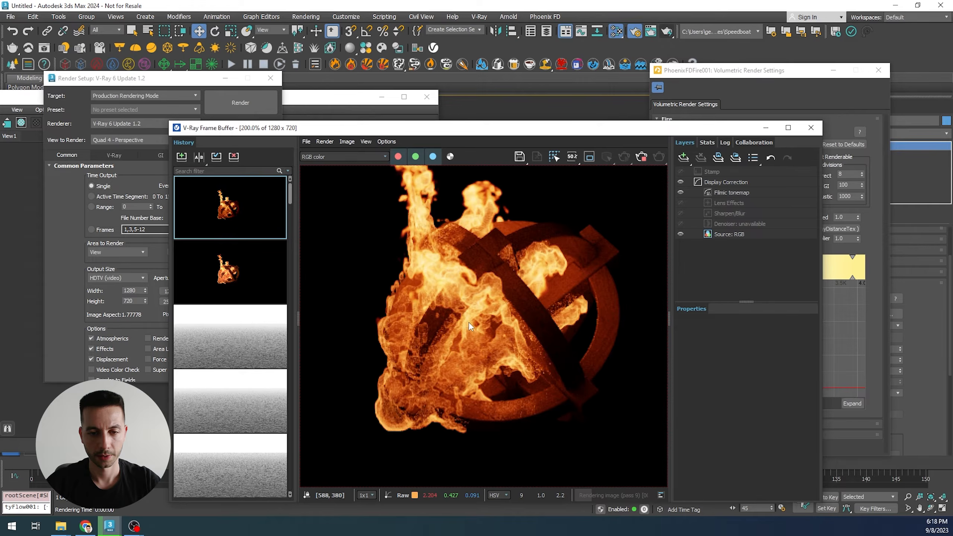
click(642, 158)
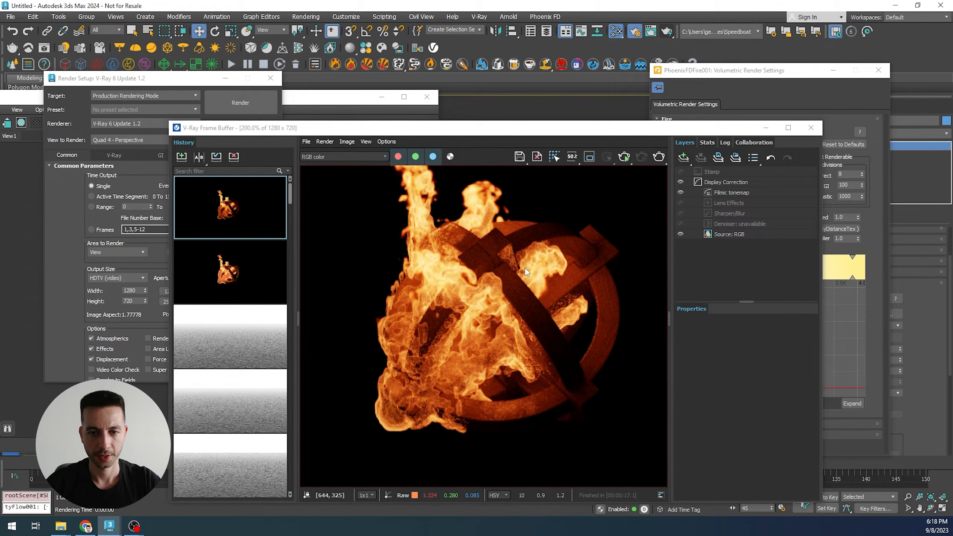
click(184, 158)
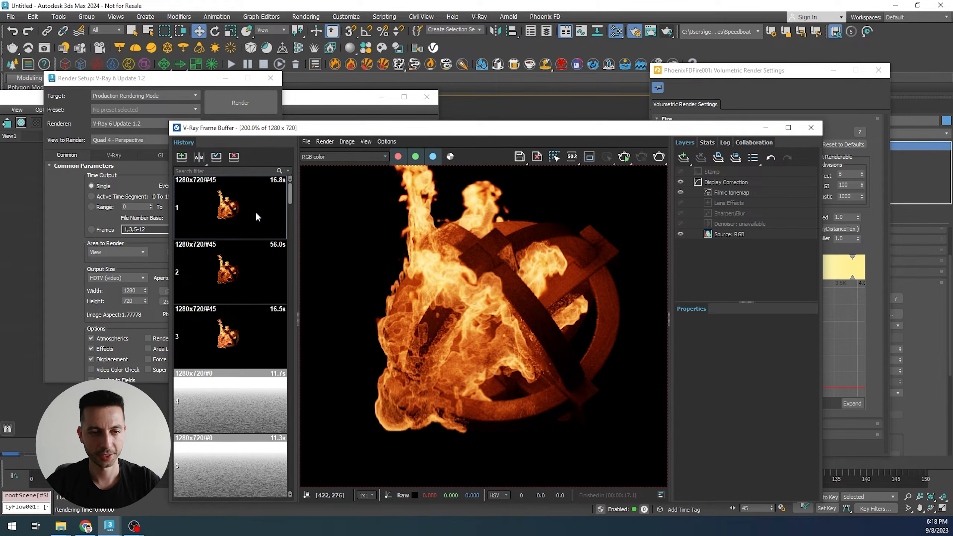
- Add a Color Correction map in the Slate Material Editor and wire the VRayDistanceTex output into its Map input
click(336, 99)
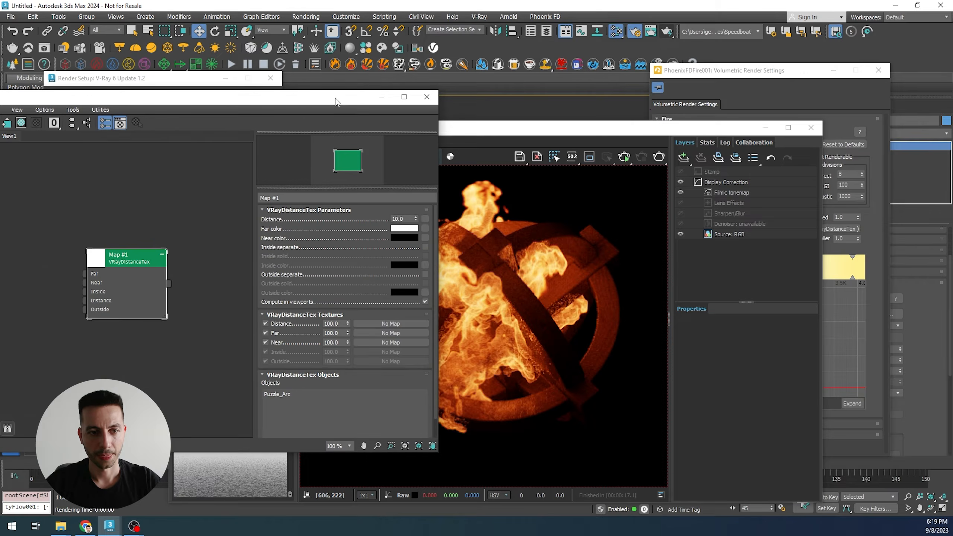
right_click(224, 264)
mouse_move(263, 281)
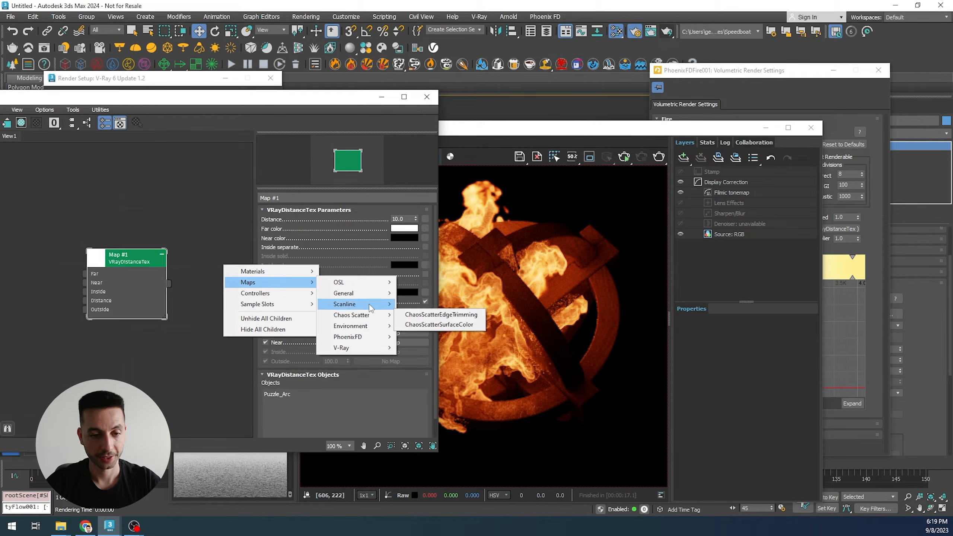
mouse_move(363, 299)
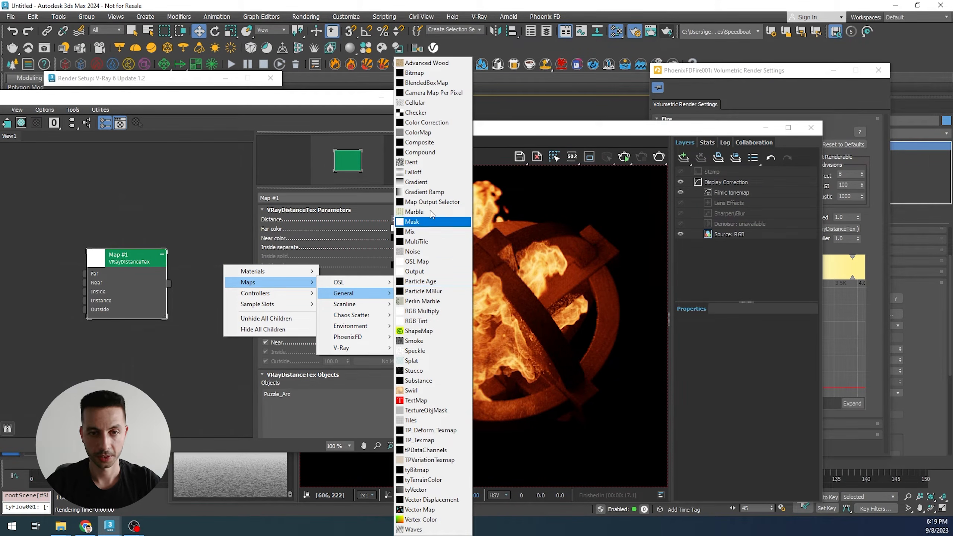
click(425, 126)
drag(165, 290, 183, 285)
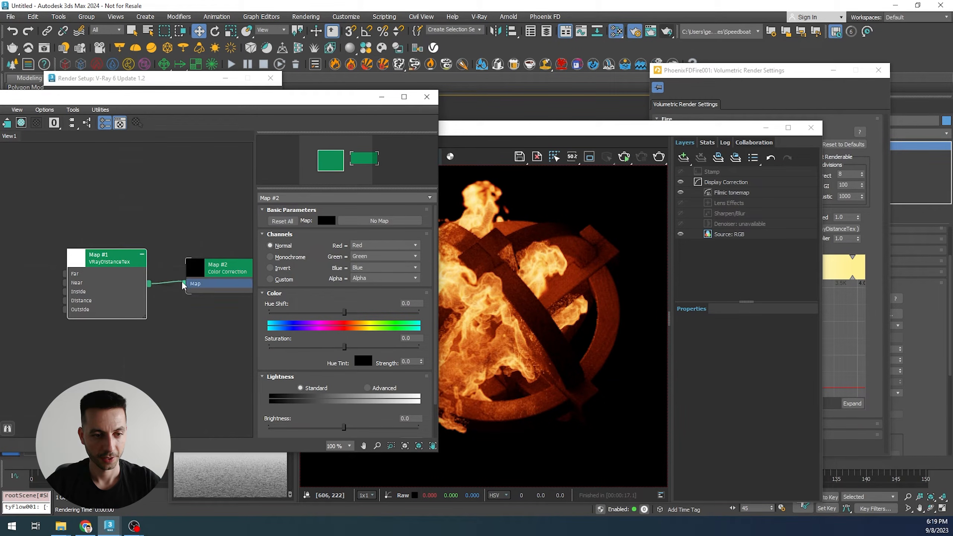
middle_drag(197, 324, 135, 328)
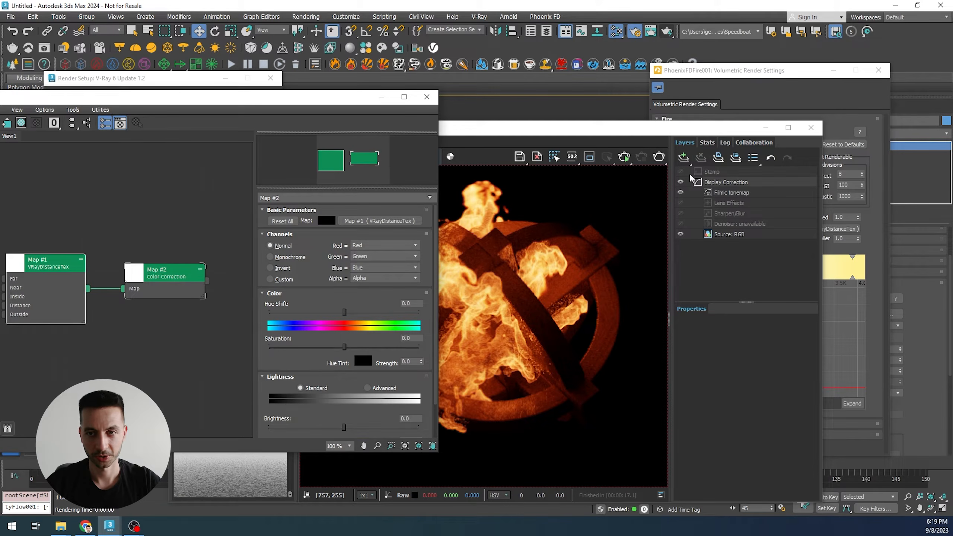
- Assign the Color Correction map as an instance to the fire opacity texture slot in the Volumetric Render Settings
click(712, 75)
drag(207, 280, 823, 229)
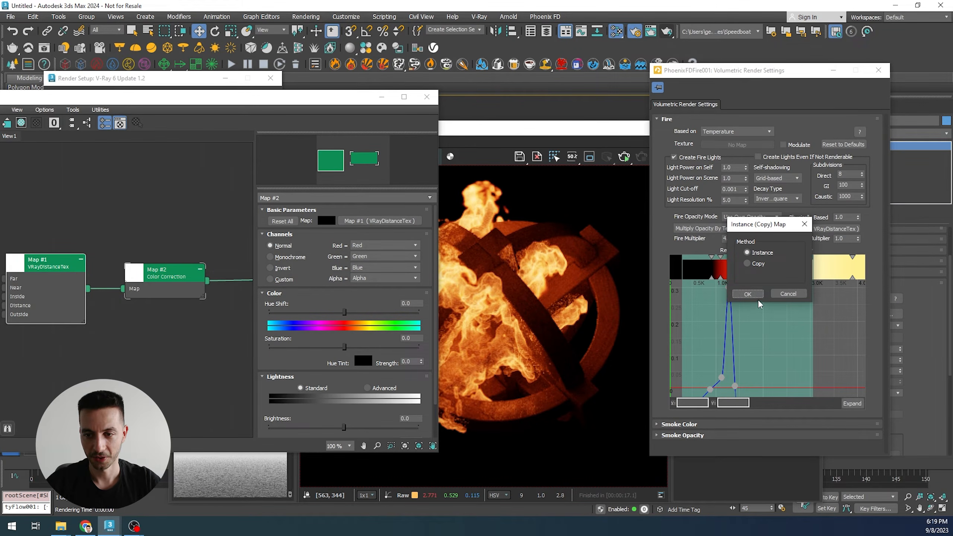
click(761, 302)
- Set the Color Correction map's Contrast to 70
scroll(304, 364, down, 2)
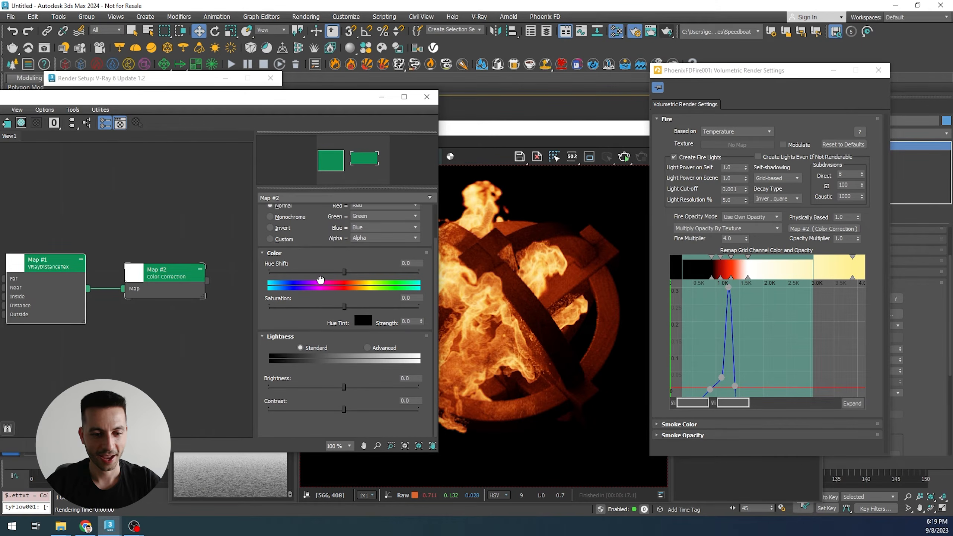
drag(371, 410, 395, 410)
click(416, 401)
double_click(418, 401)
text(7)
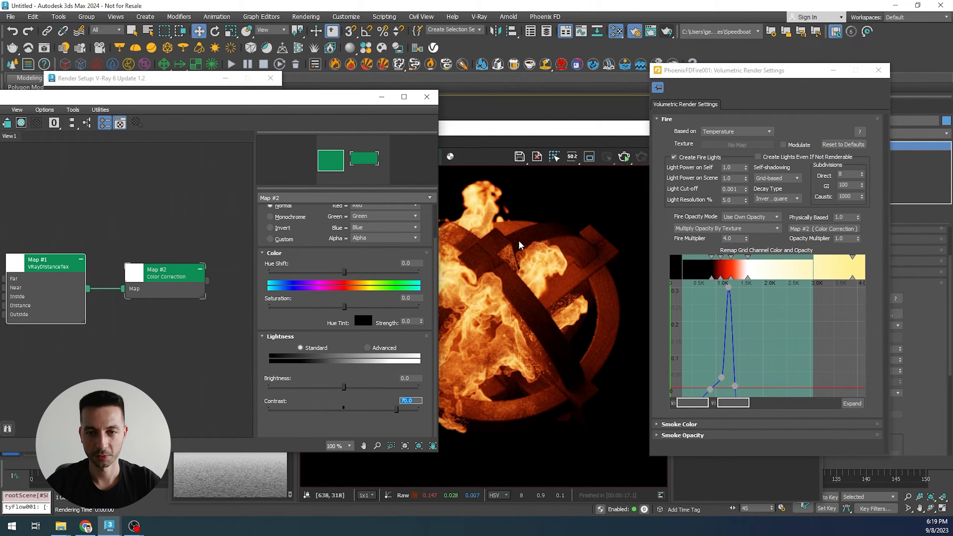
- Render the frame again, zoom out and in to check it, and store the result in the history
click(624, 169)
click(660, 154)
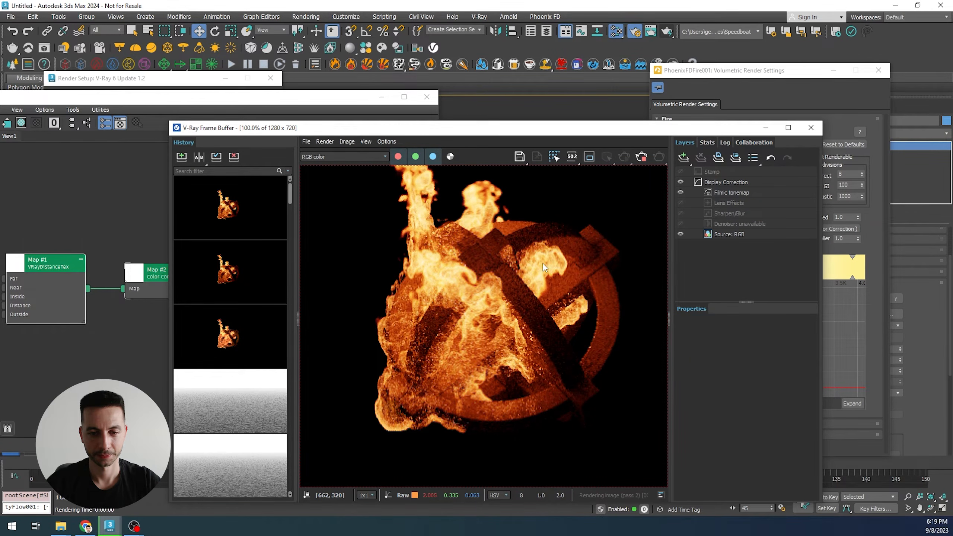
scroll(542, 264, down, 1)
scroll(539, 277, up, 1)
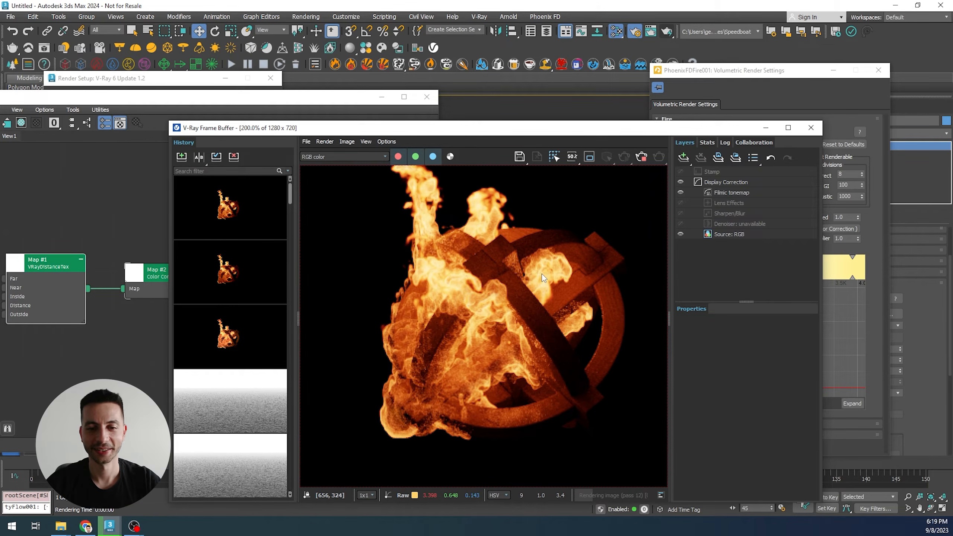
scroll(544, 276, down, 1)
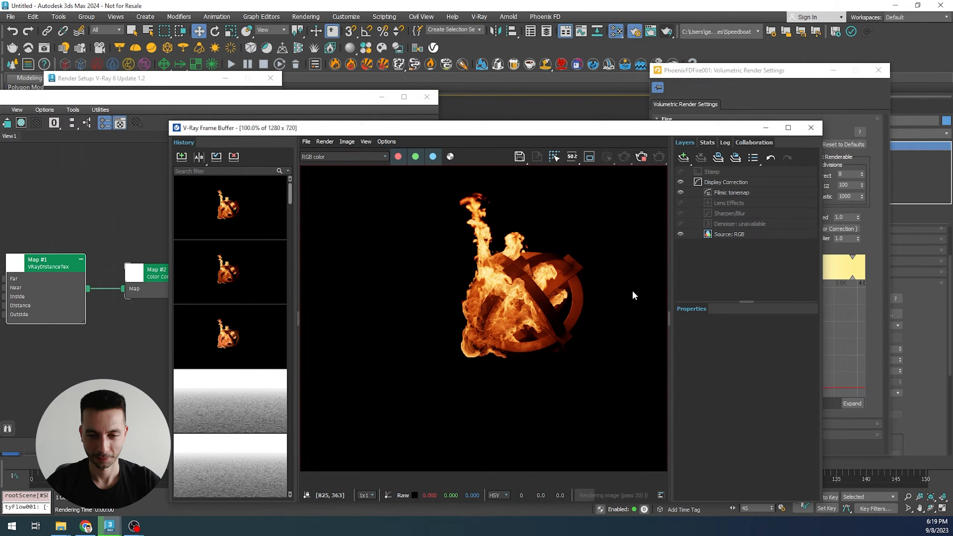
scroll(539, 270, up, 1)
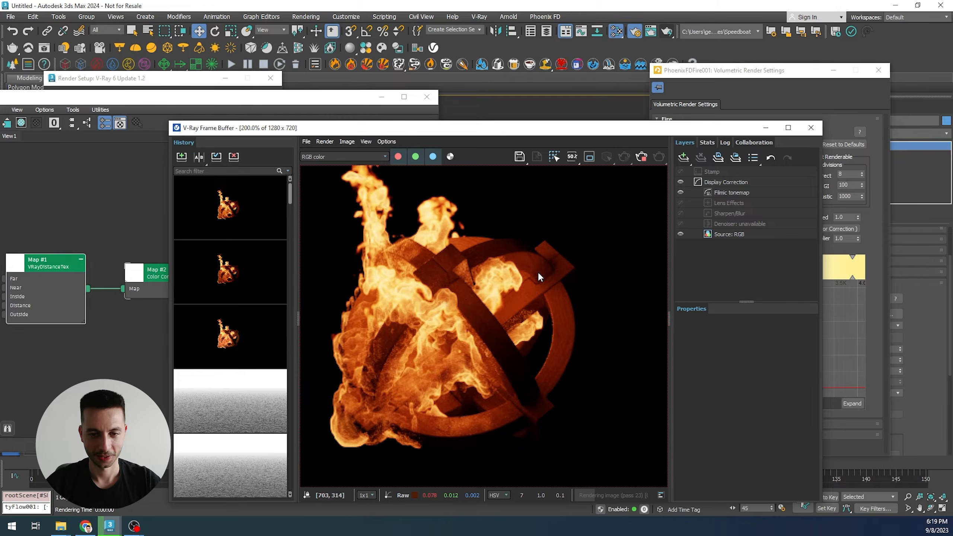
click(645, 157)
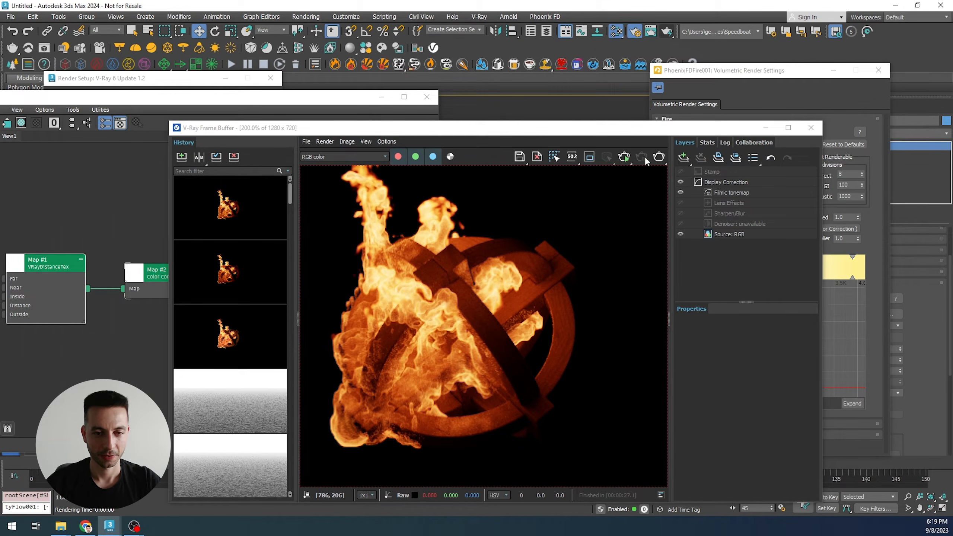
- Compare the stored history renders by stepping between them, zooming in and panning across the fire
click(177, 158)
key(Down)
key(Up)
key(Down)
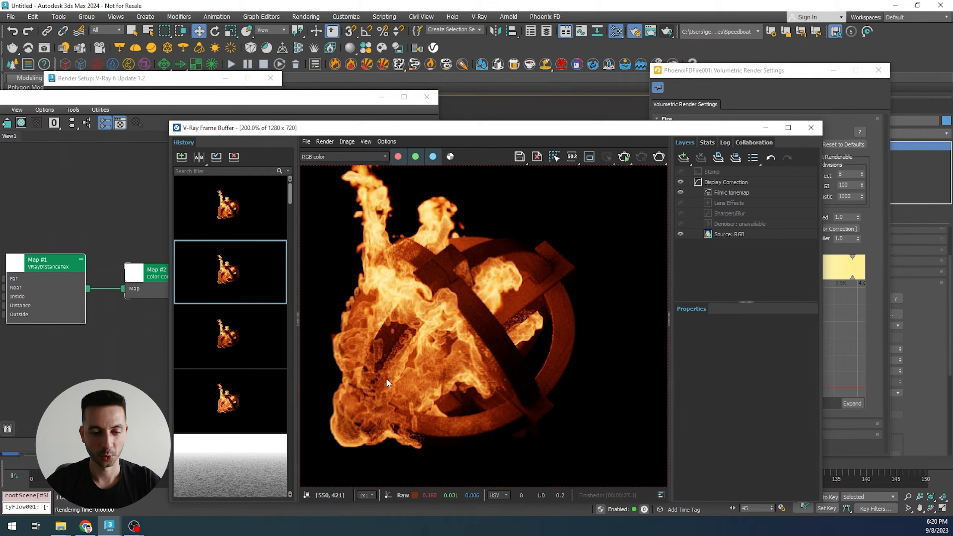
key(Up)
key(Down)
key(Up)
key(Down)
key(Up)
key(Down)
key(Up)
key(Down)
key(Up)
key(Down)
key(Up)
scroll(385, 379, up, 1)
key(Down)
key(Up)
key(Down)
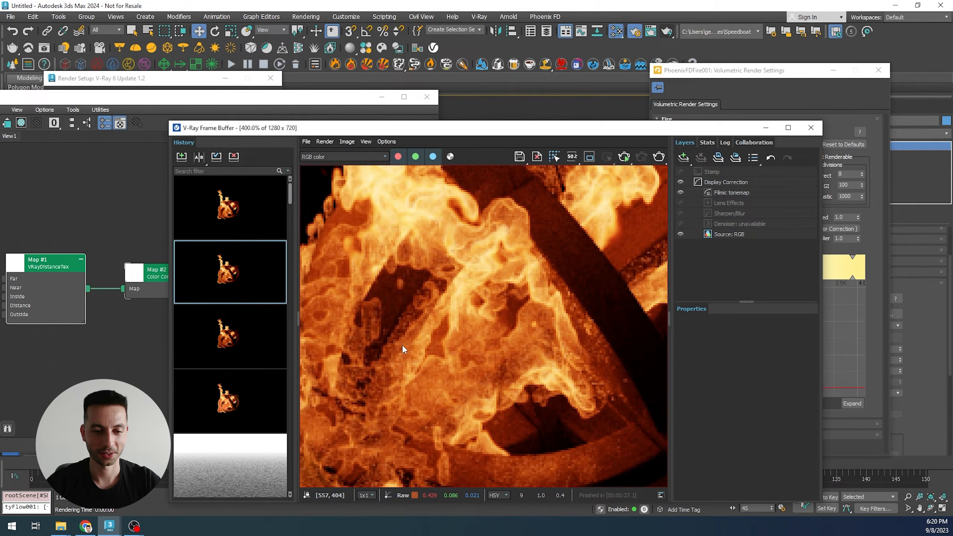
key(Up)
key(Down)
key(Up)
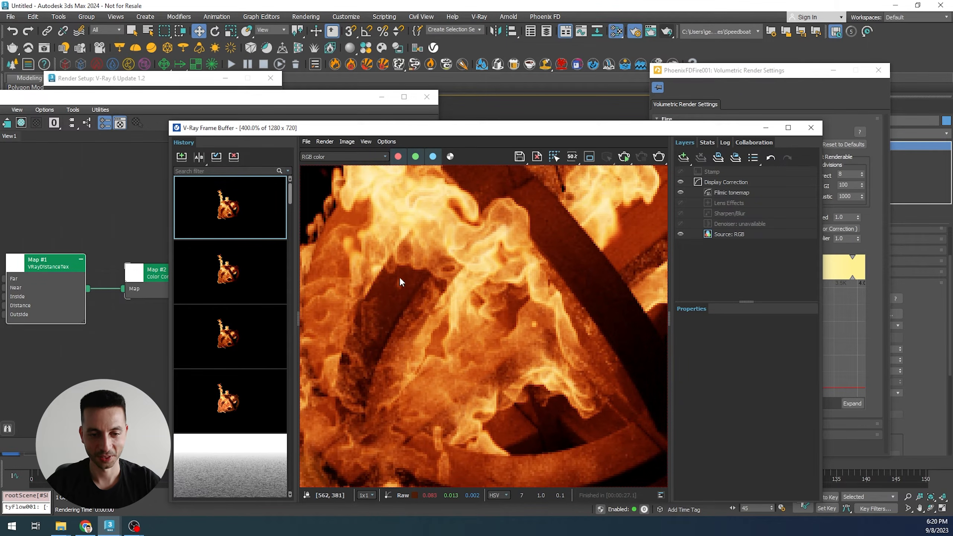
key(Down)
key(Up)
key(Down)
key(Up)
key(Down)
key(Up)
key(Down)
key(Up)
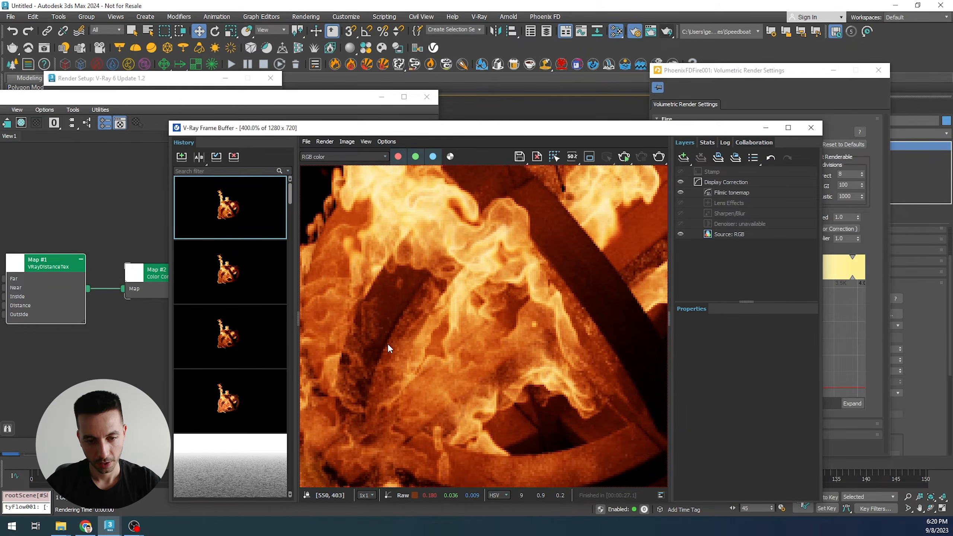
scroll(387, 343, down, 1)
scroll(388, 344, down, 1)
scroll(388, 344, up, 1)
middle_drag(388, 340, 472, 351)
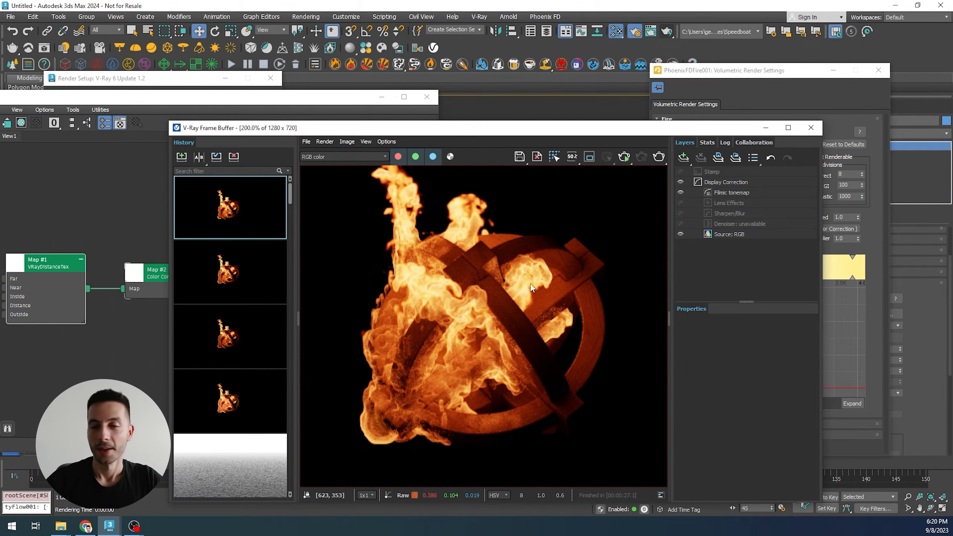
- Add a PhoenixFDGridTex map node to the Slate Material Editor view
middle_drag(112, 313, 116, 294)
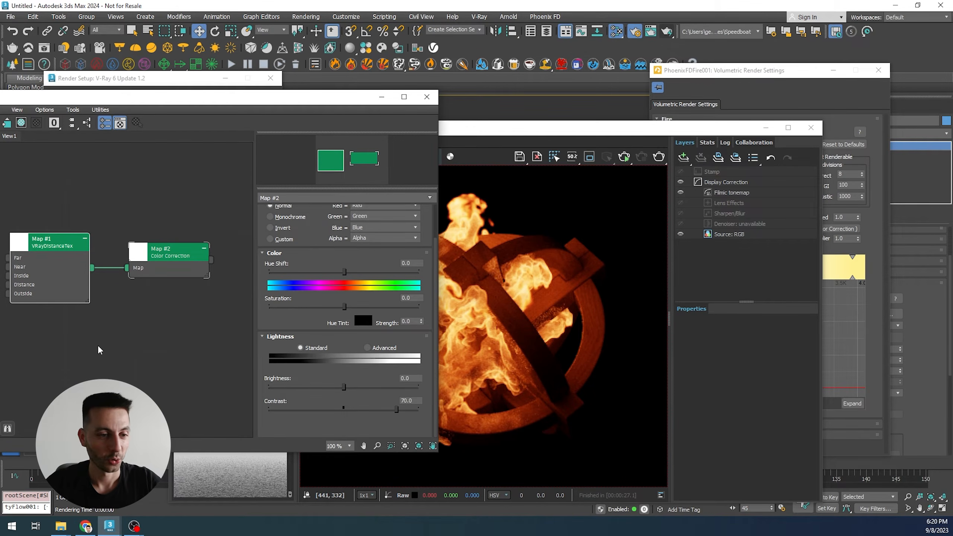
right_click(131, 341)
mouse_move(152, 365)
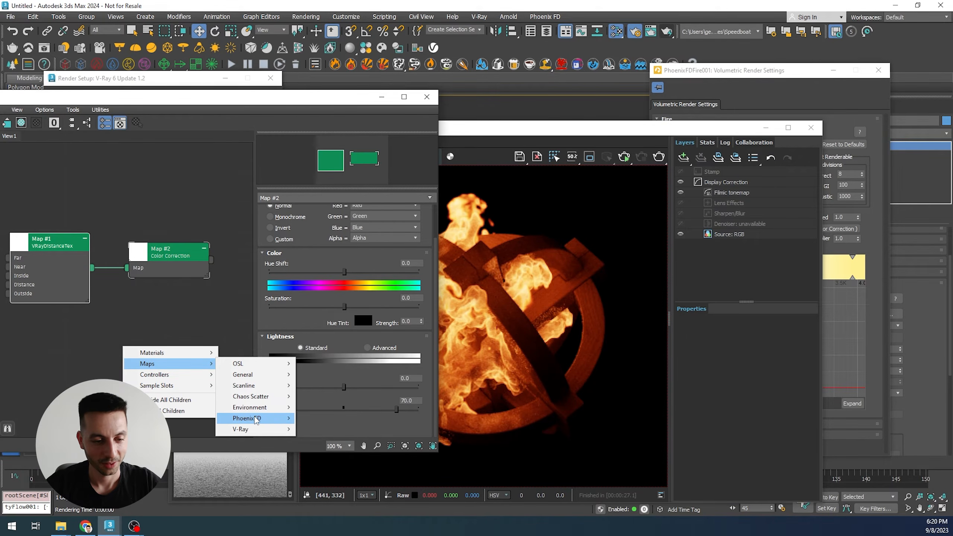
mouse_move(256, 420)
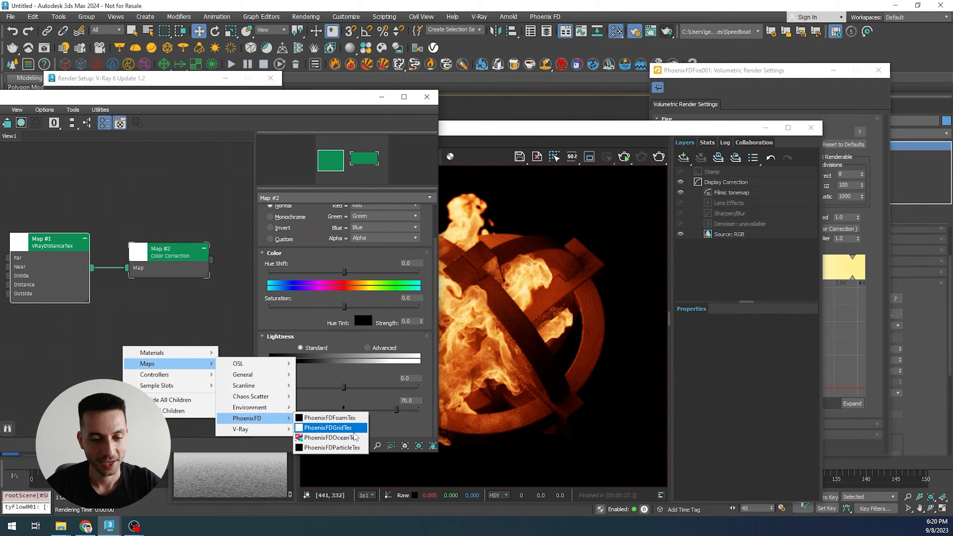
click(328, 428)
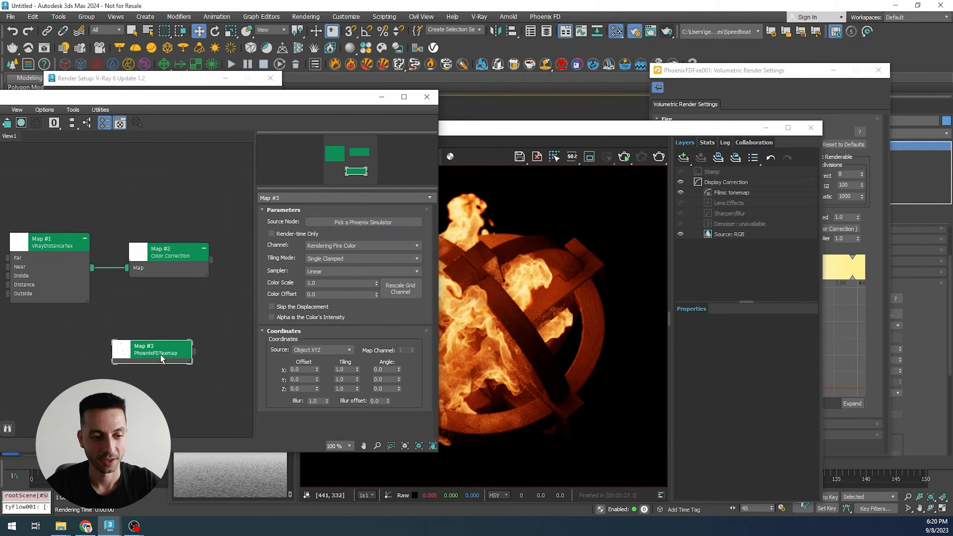
drag(163, 351, 171, 343)
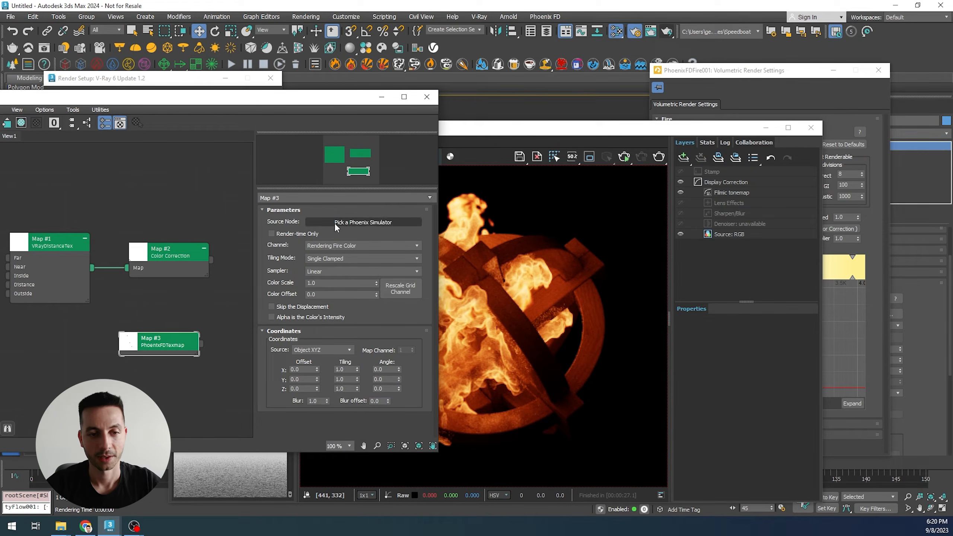
- Set the PhoenixFDGridTex source node to PhoenixFDFire001 and its channel to Grid Speed
click(349, 223)
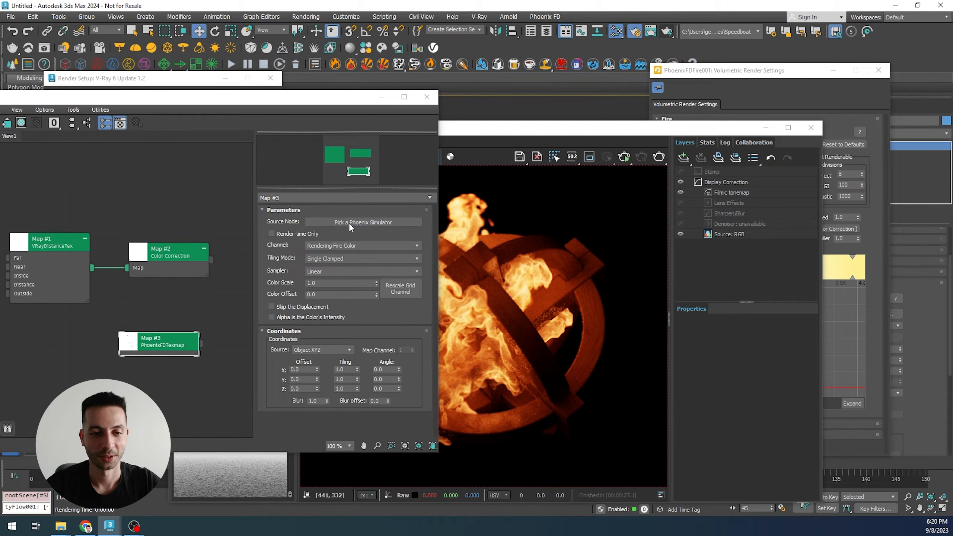
drag(425, 117, 596, 128)
click(532, 188)
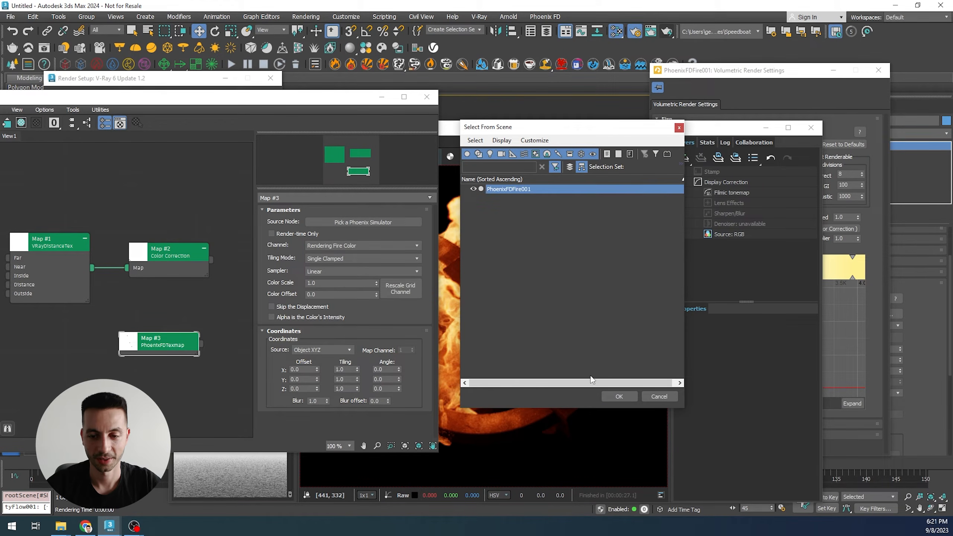
click(617, 396)
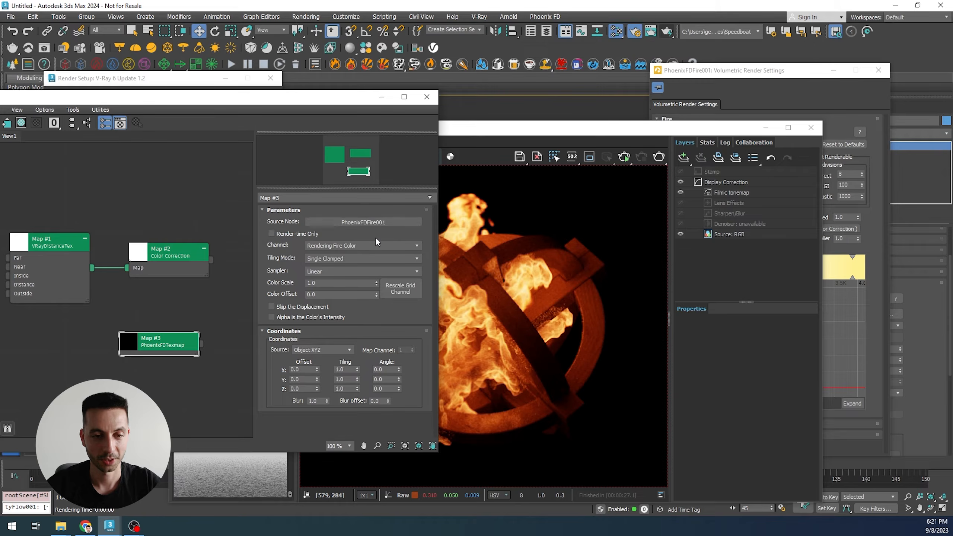
click(327, 245)
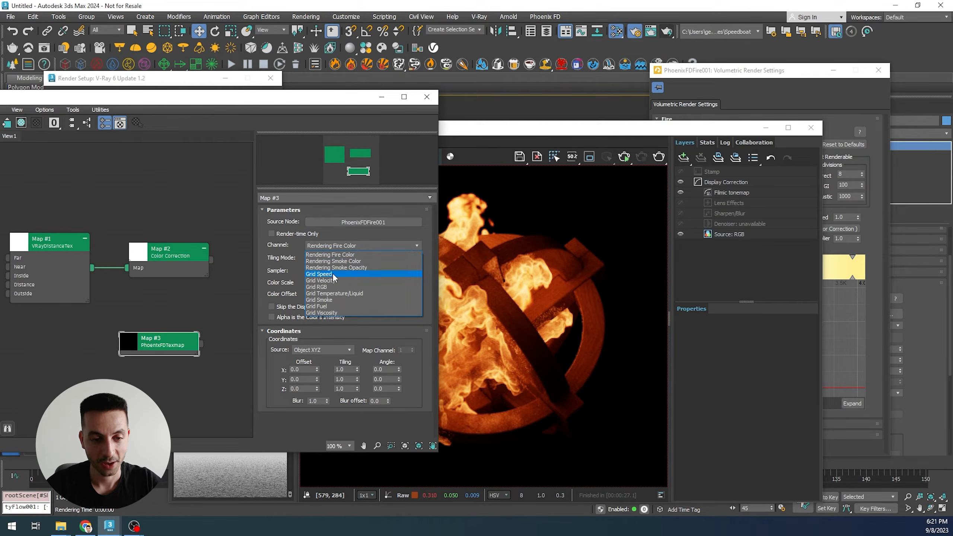
click(333, 274)
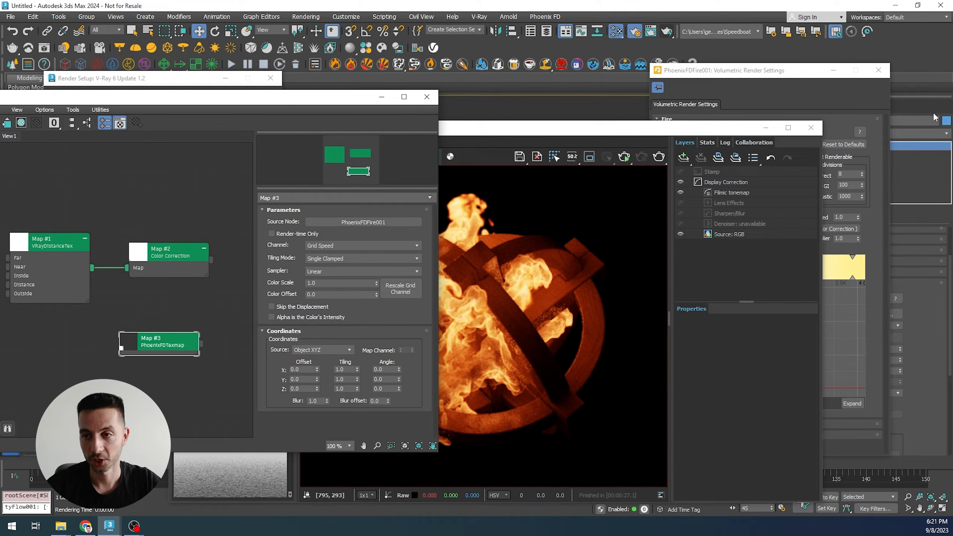
- Open the Phoenix simulator's Output rollout to check which grid channels are being saved
drag(806, 73, 656, 118)
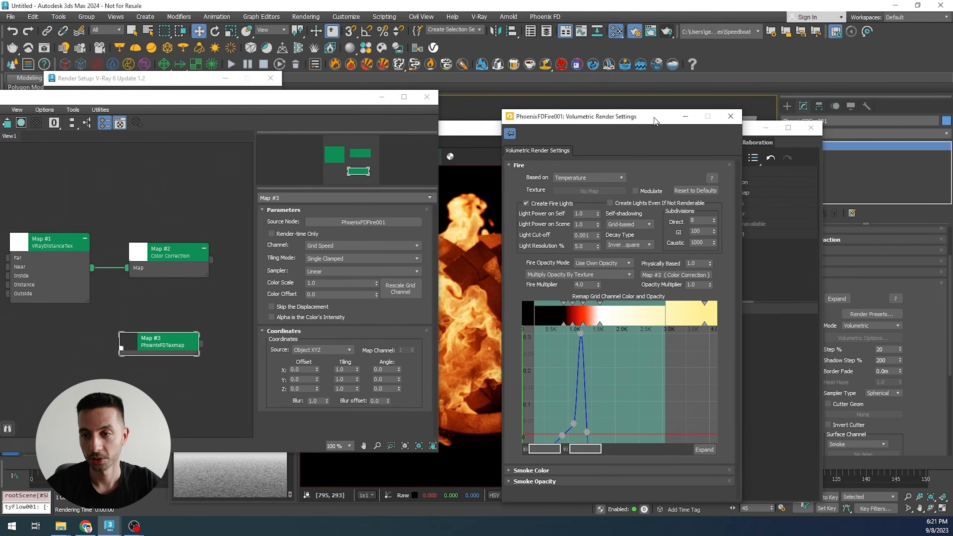
click(872, 284)
drag(459, 130, 310, 139)
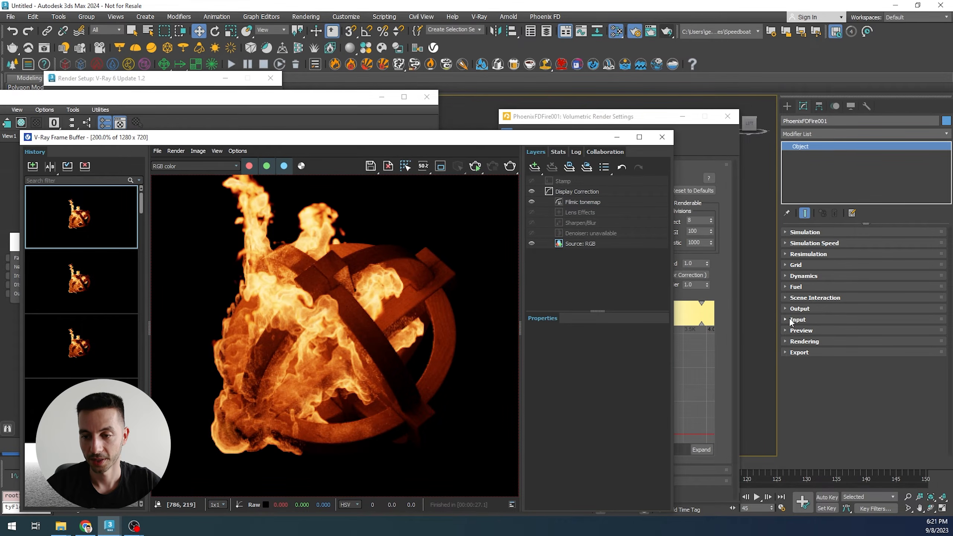
click(800, 308)
scroll(795, 297, down, 3)
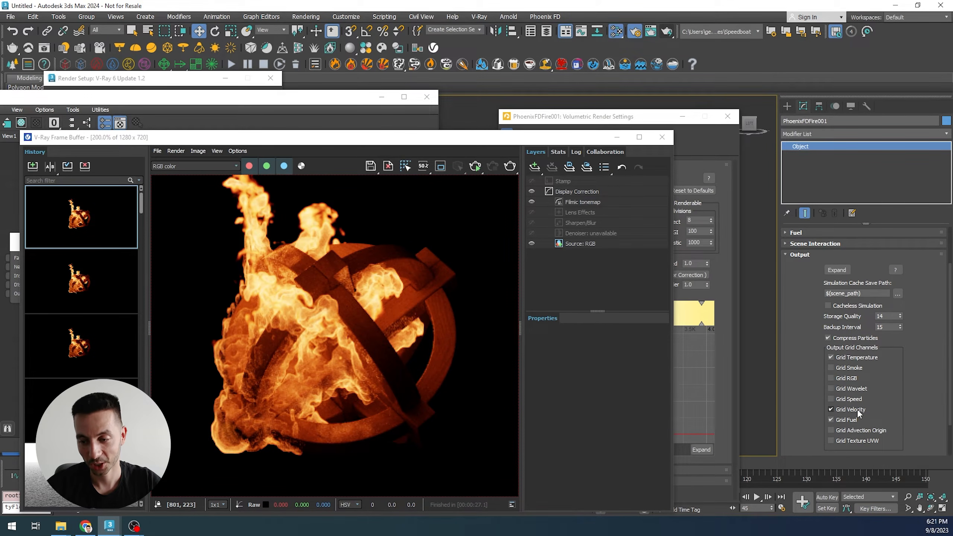
click(283, 99)
drag(282, 103, 335, 108)
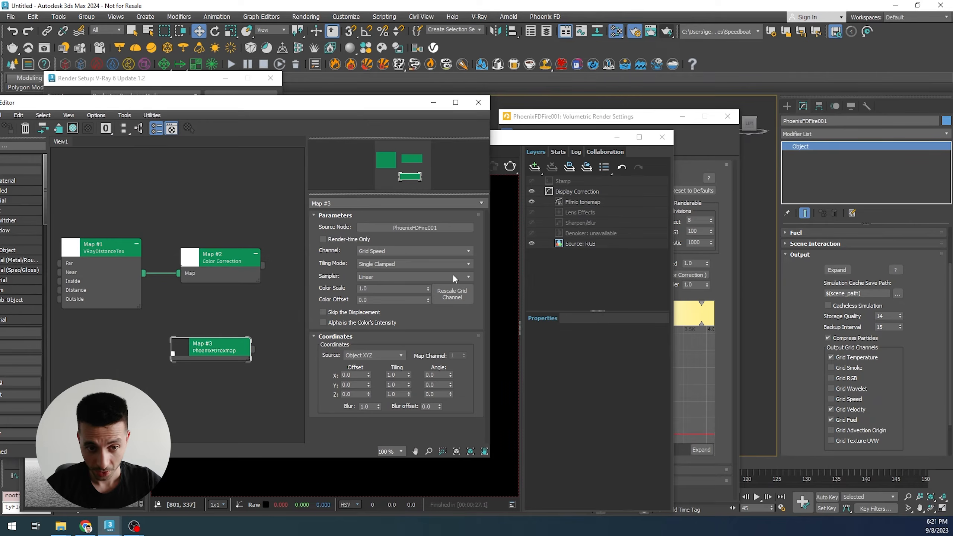
- Connect the PhoenixFDGridTex map as an instance into the fire's Multiply Opacity By Texture slot
click(408, 251)
click(375, 252)
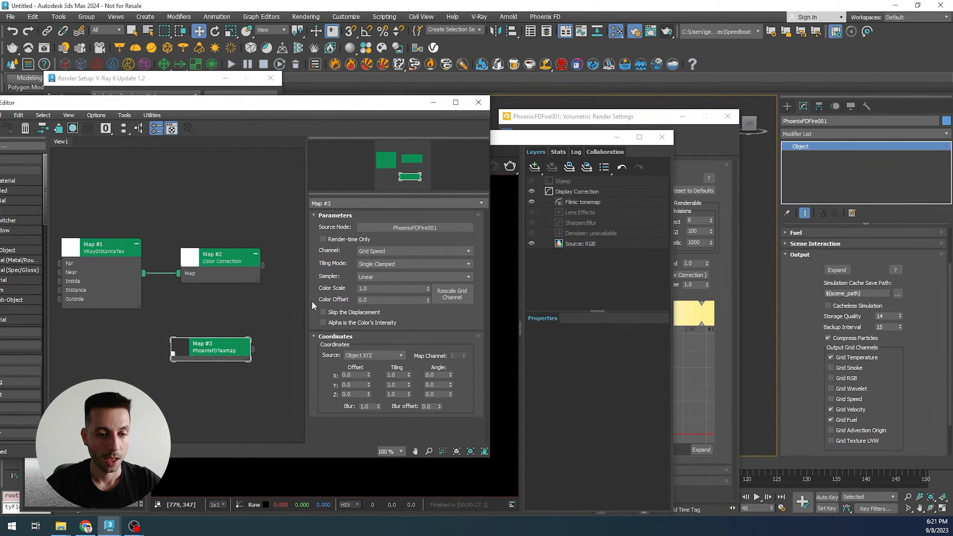
drag(638, 120, 689, 113)
drag(253, 349, 705, 266)
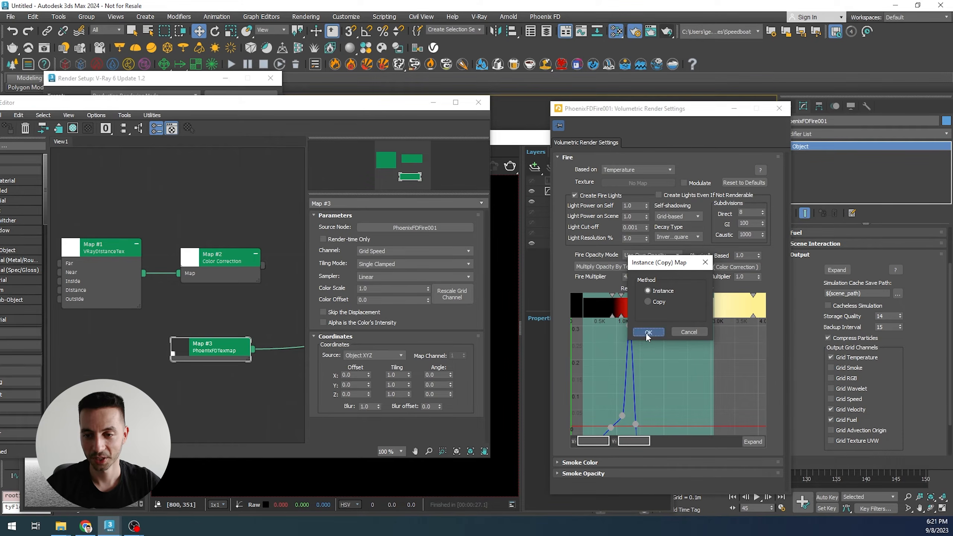
click(647, 332)
- Render the frame with the texture-driven fire opacity and zoom in on the fire
click(508, 355)
drag(345, 141, 371, 137)
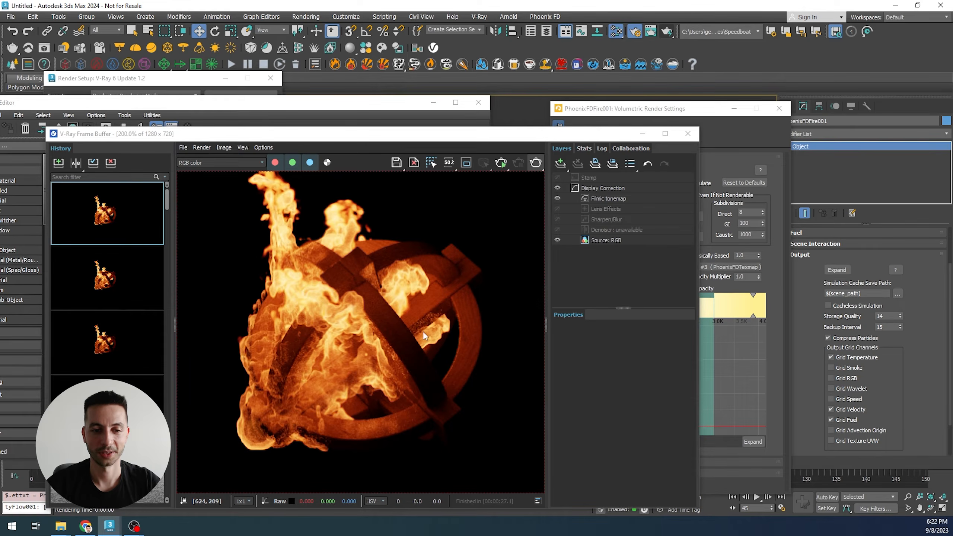
key(shift+q)
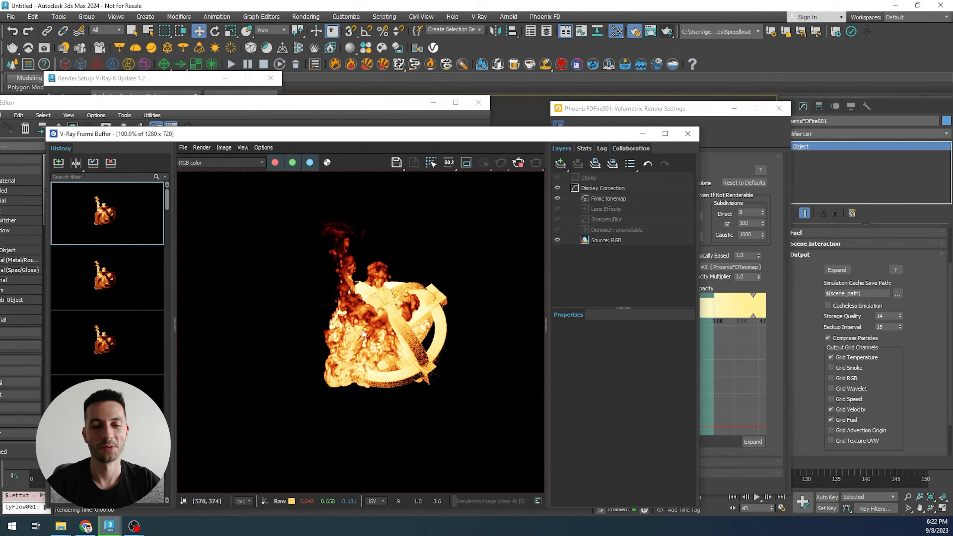
scroll(378, 322, up, 2)
scroll(397, 318, up, 2)
scroll(397, 317, down, 2)
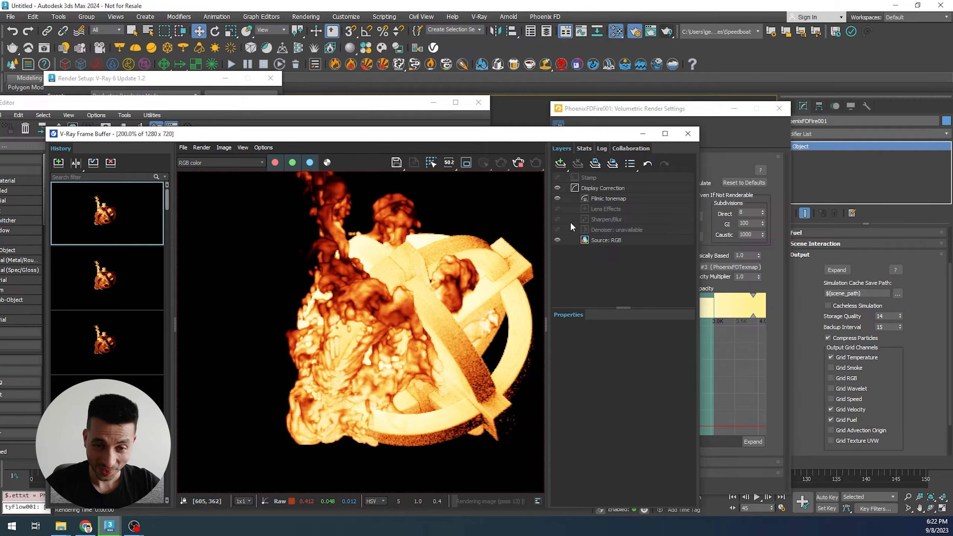
click(521, 162)
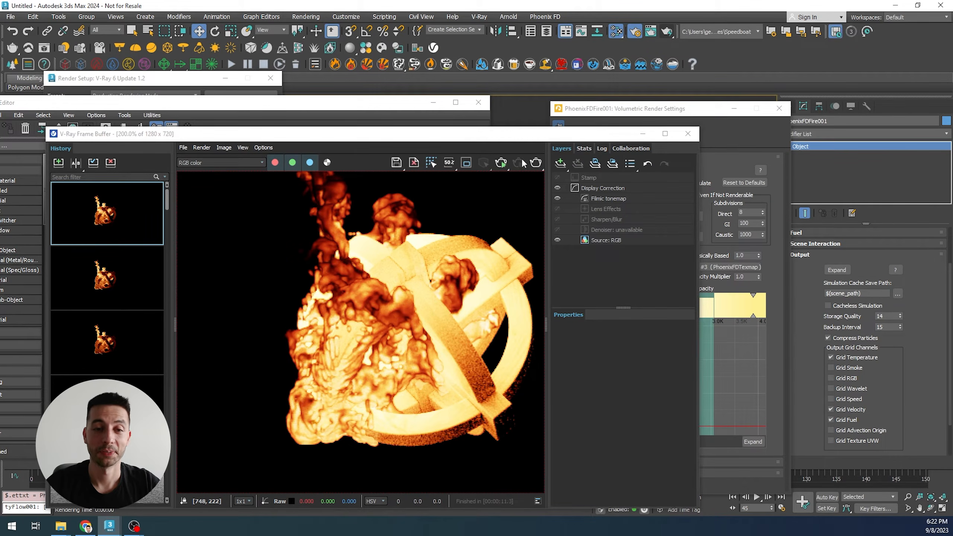
- Inspect the simulator's Simulation rollout cache file content for the velocity range
click(800, 256)
drag(707, 113, 687, 120)
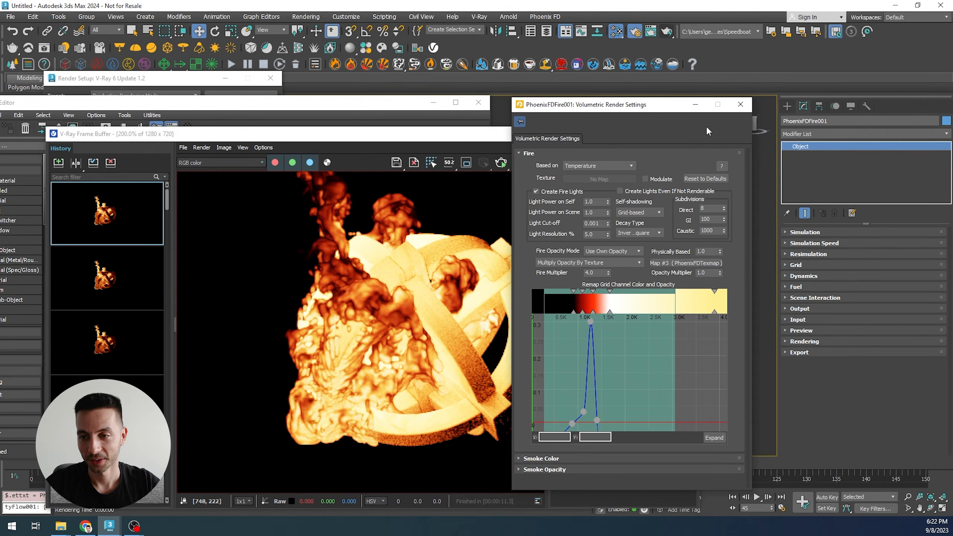
click(807, 232)
scroll(803, 297, down, 3)
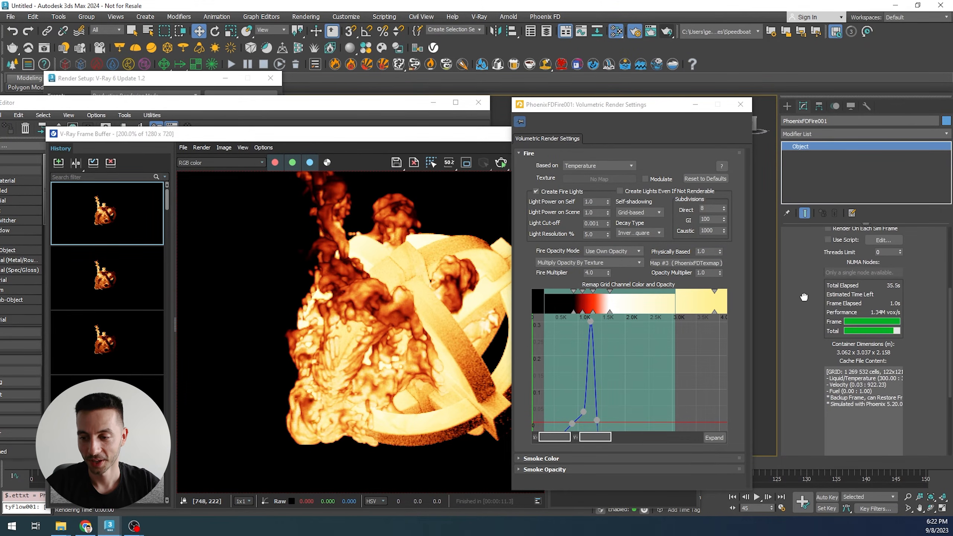
drag(889, 385, 867, 385)
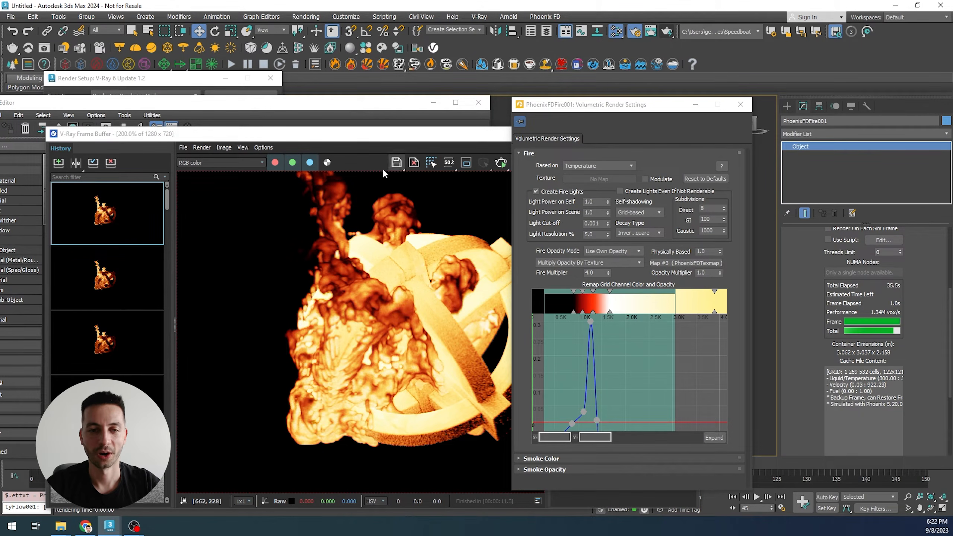
- Rescale the PhoenixFDGridTex Grid Speed channel to the current frame with Min 0.0 and Max 1.0
click(307, 114)
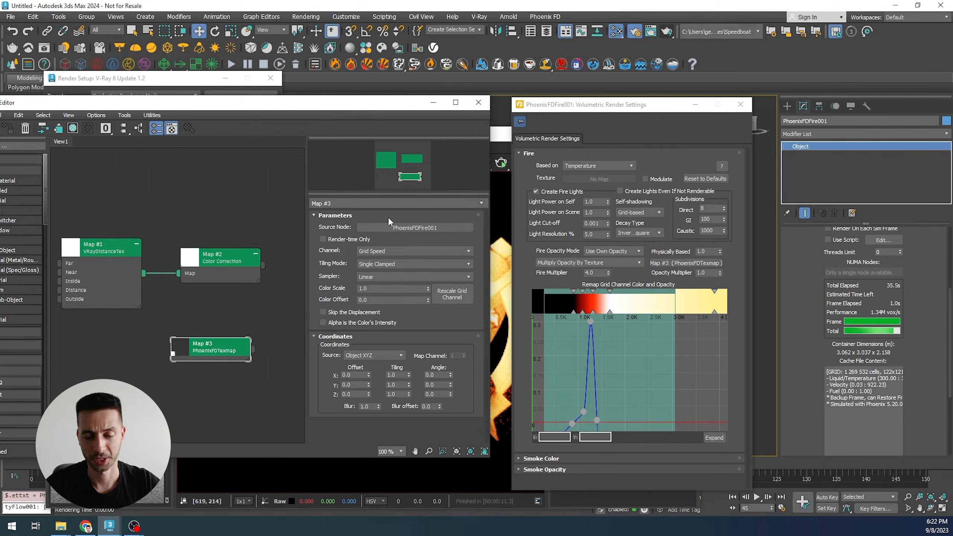
click(454, 295)
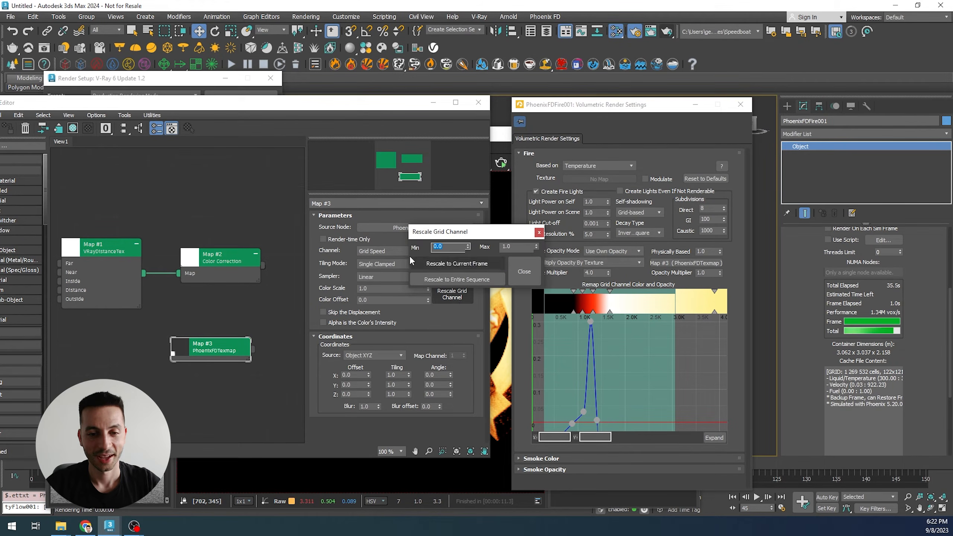
drag(506, 238, 443, 234)
click(421, 244)
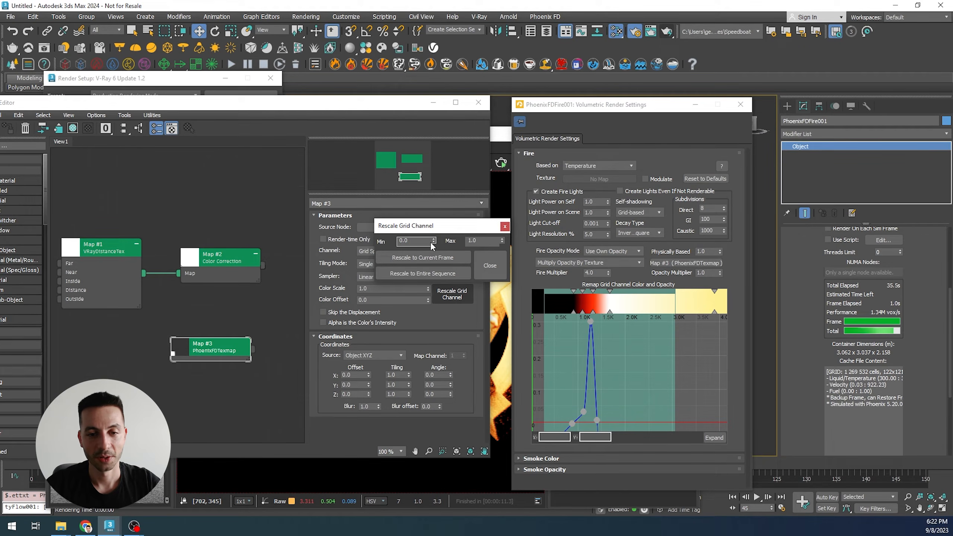
click(485, 243)
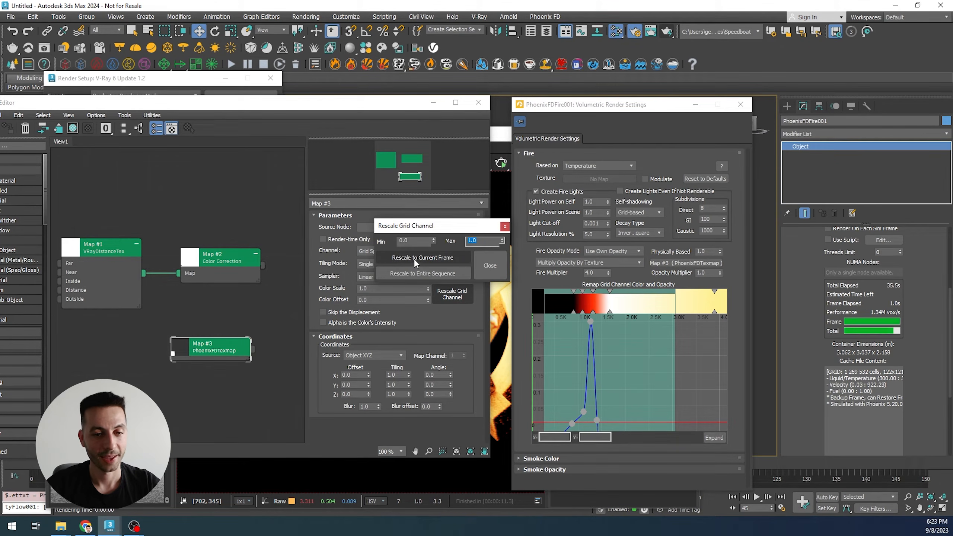
click(414, 259)
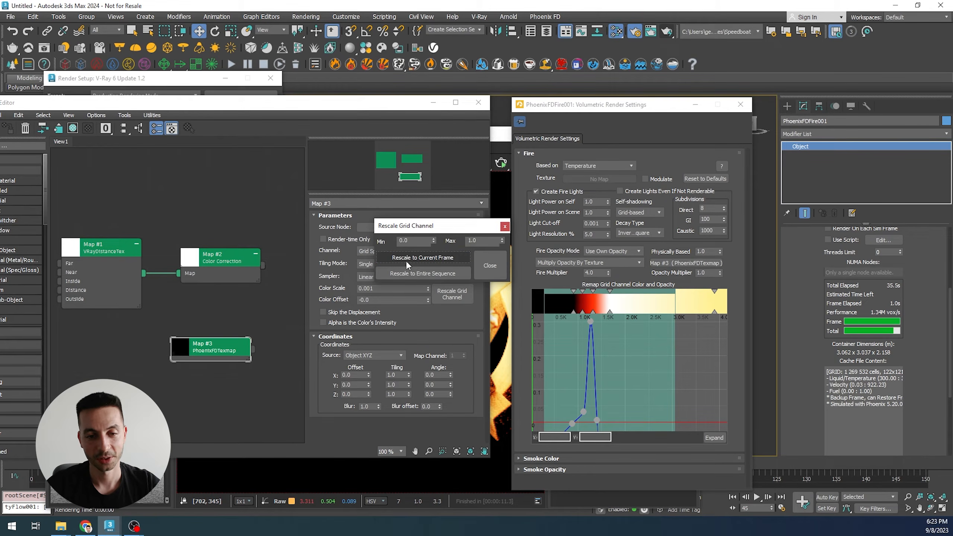
click(490, 266)
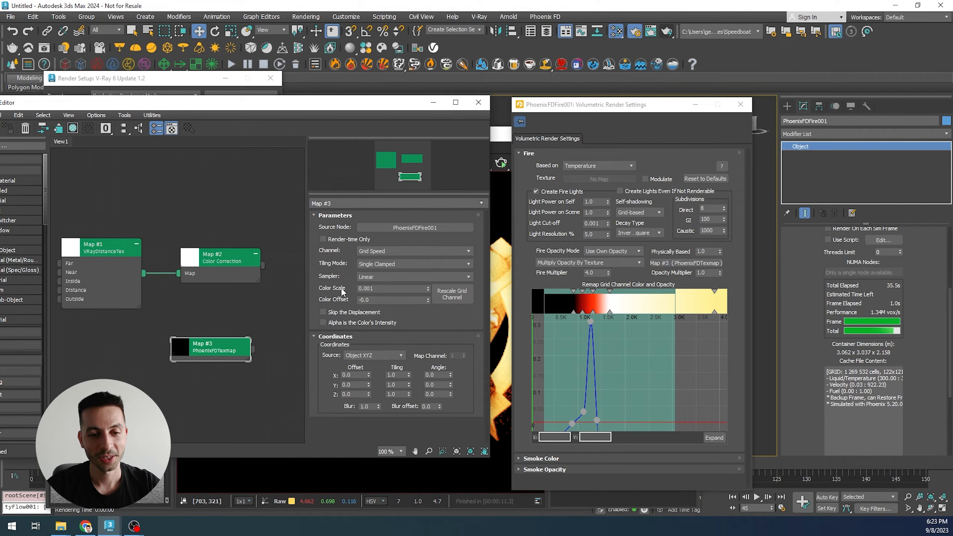
- Render the frame again with the rescaled grid speed texture and zoom around the fire
double_click(382, 291)
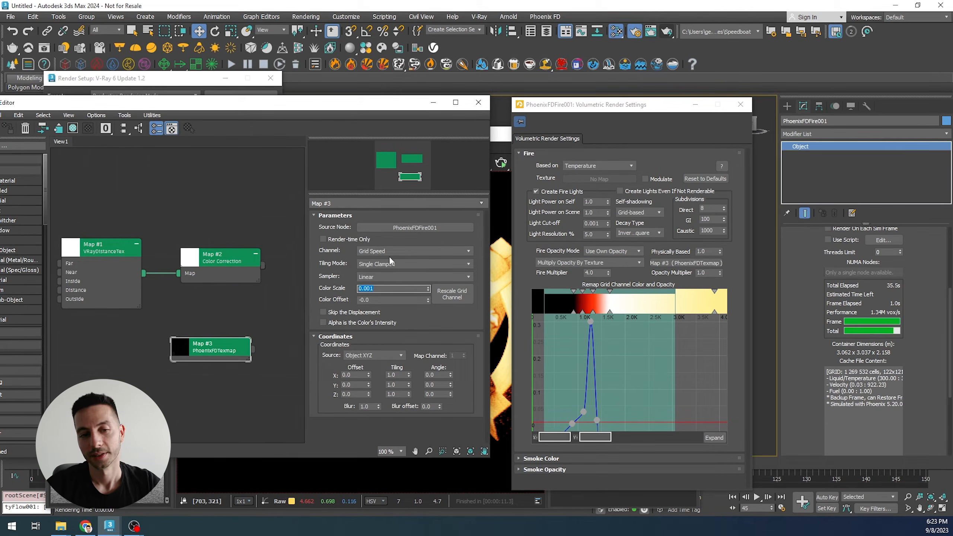
click(219, 90)
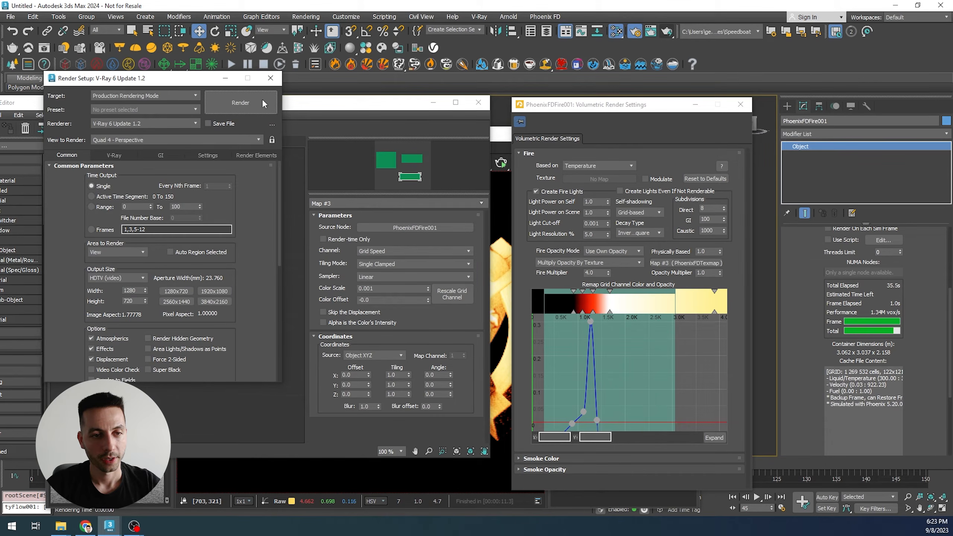
click(499, 251)
click(537, 164)
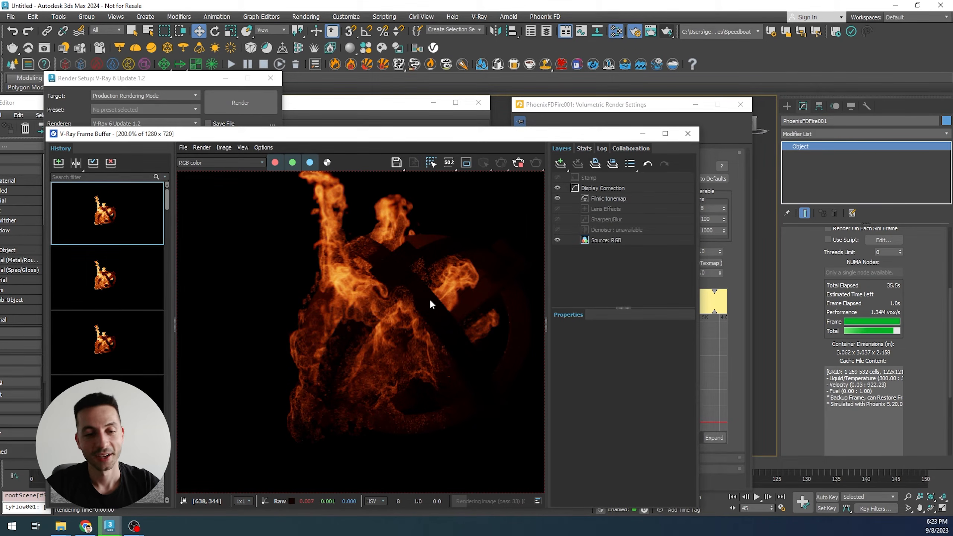
scroll(424, 302, down, 1)
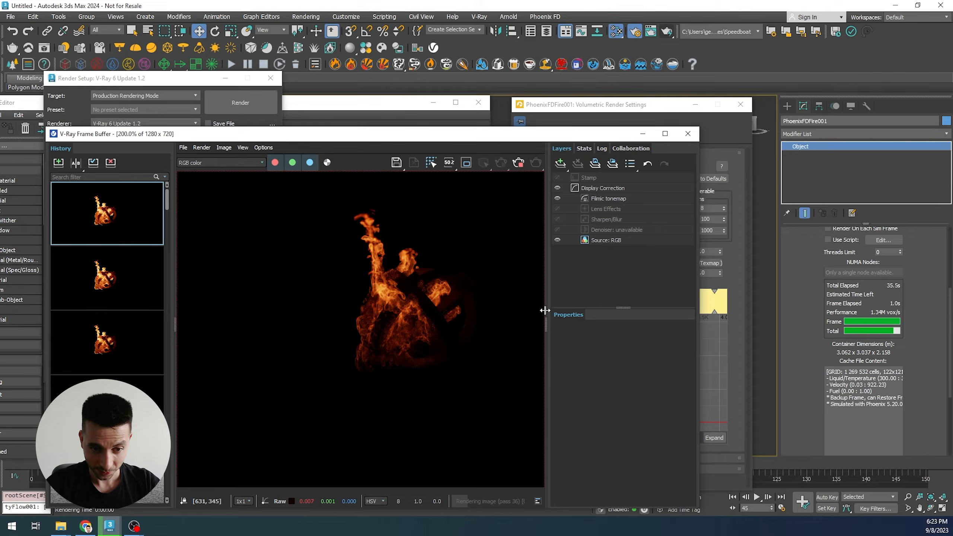
scroll(354, 308, up, 1)
scroll(334, 306, up, 1)
scroll(334, 306, down, 1)
scroll(333, 304, down, 1)
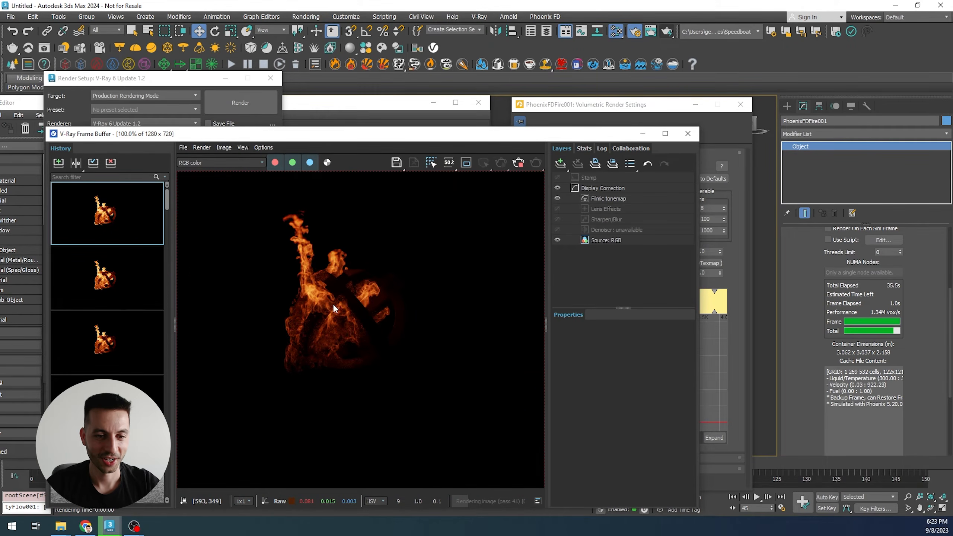
scroll(251, 300, up, 1)
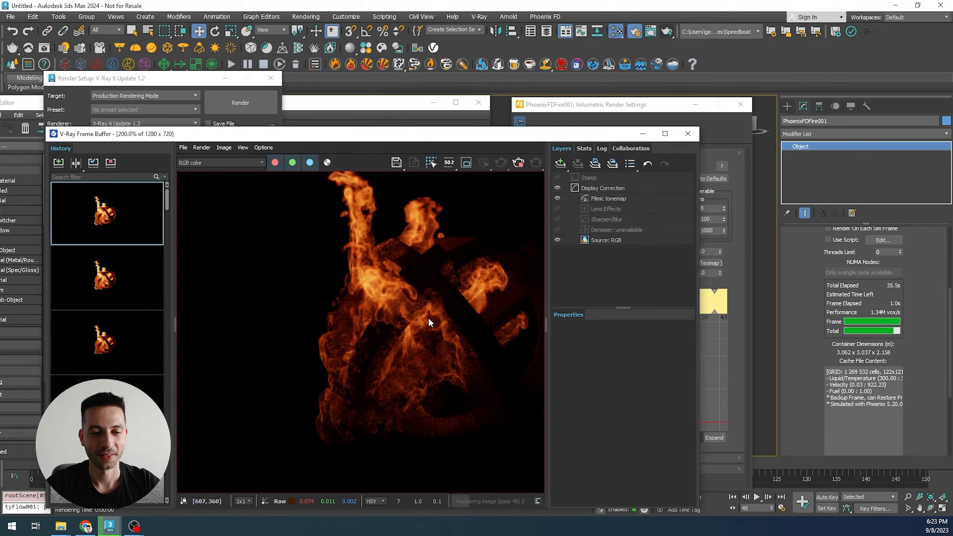
scroll(430, 319, down, 1)
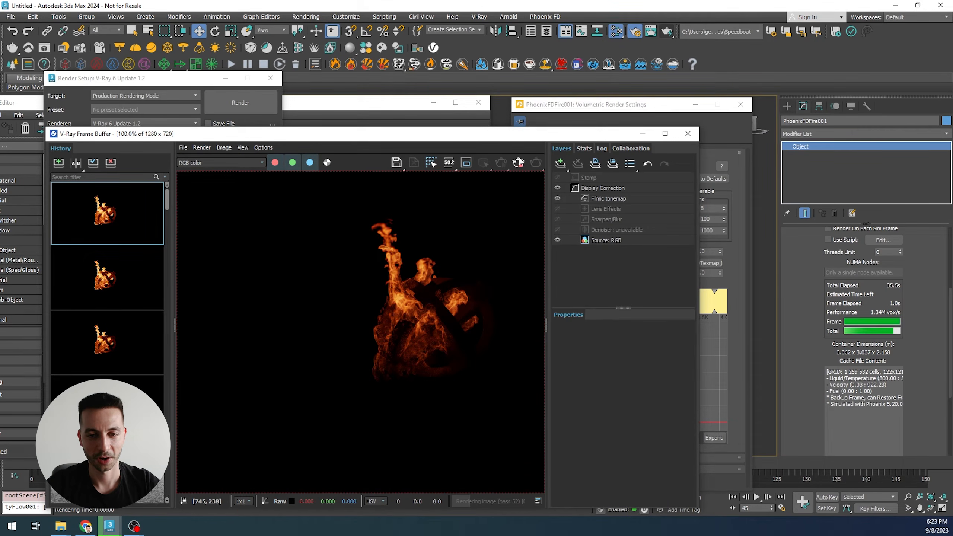
- Set the PhoenixFDGridTex color scale to 0.004
click(348, 109)
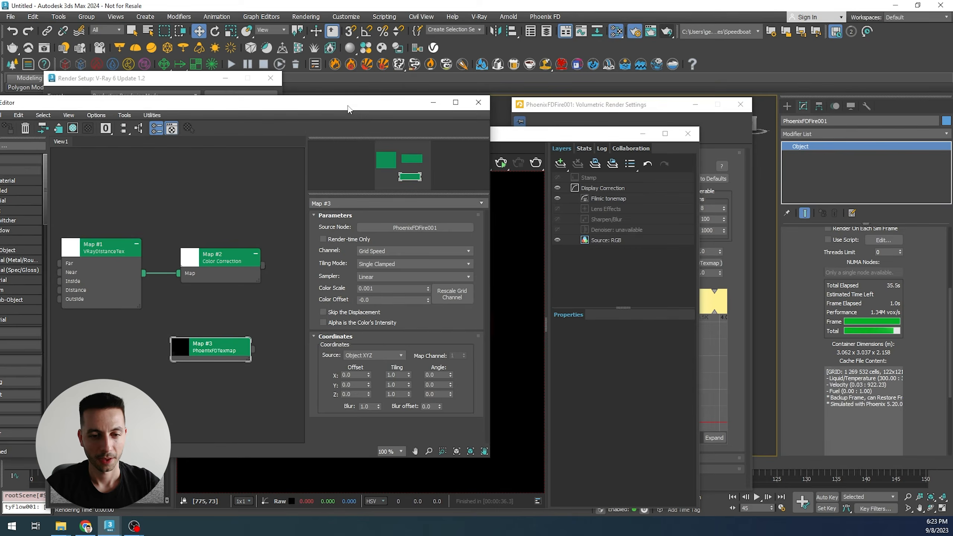
click(535, 234)
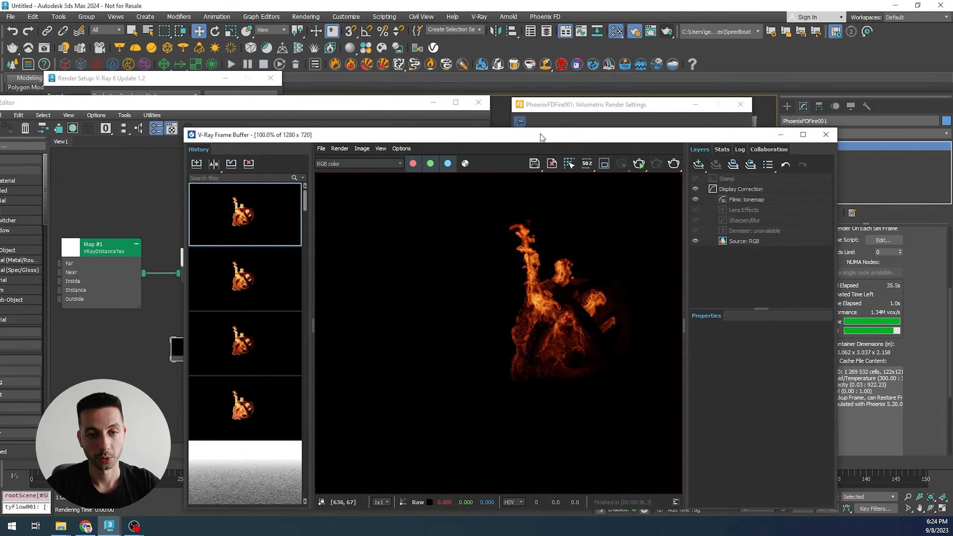
click(304, 105)
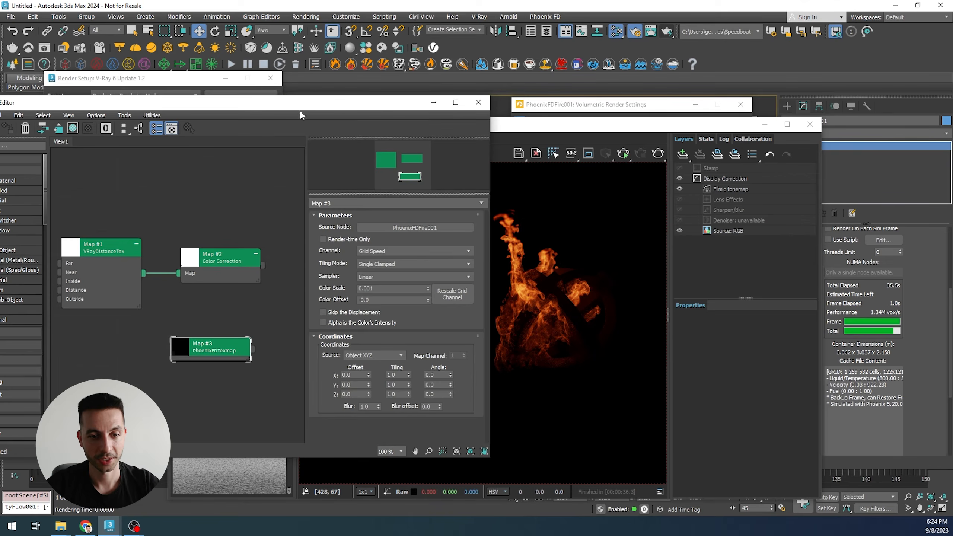
drag(373, 289, 370, 288)
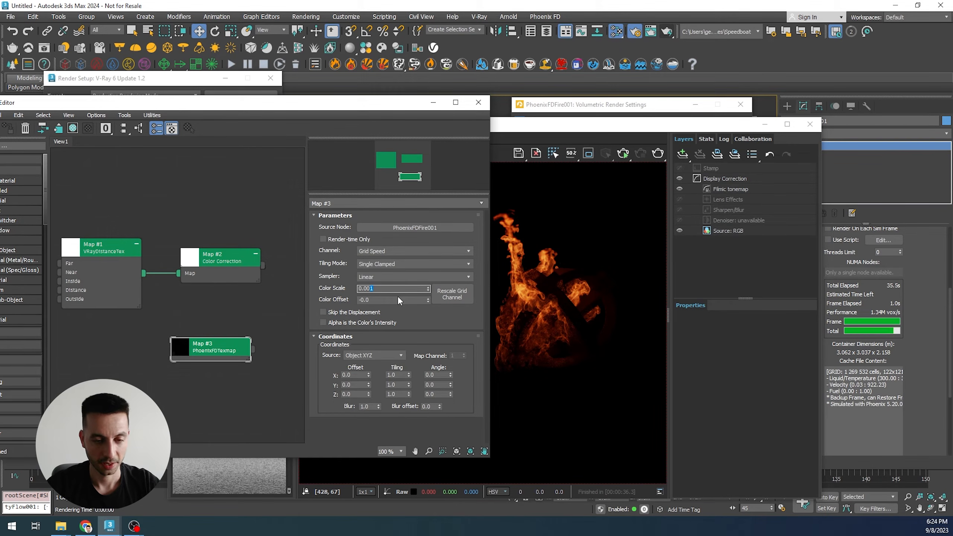
text(4)
key(Return)
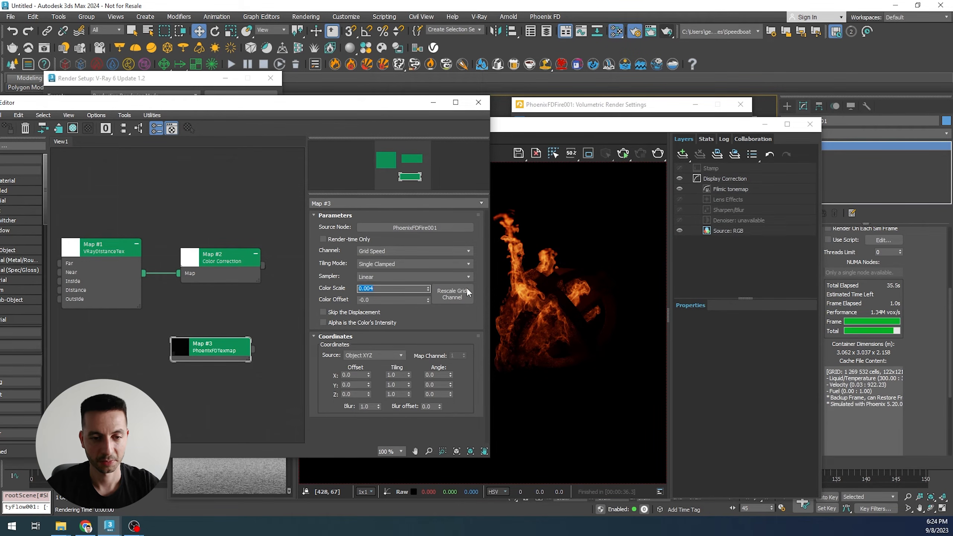
- Render the frame with the new color scale and zoom in to review the fire
key(shift+q)
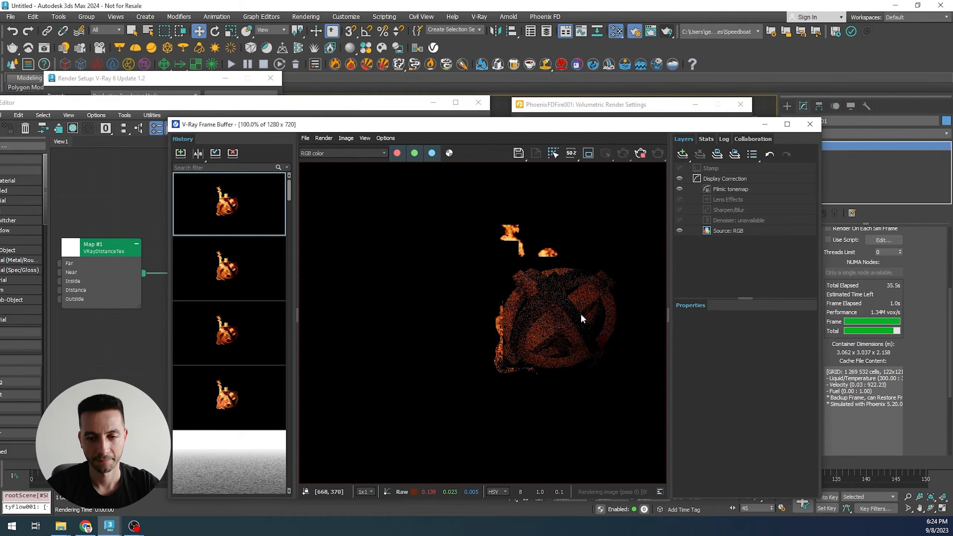
scroll(566, 301, down, 1)
scroll(529, 302, up, 3)
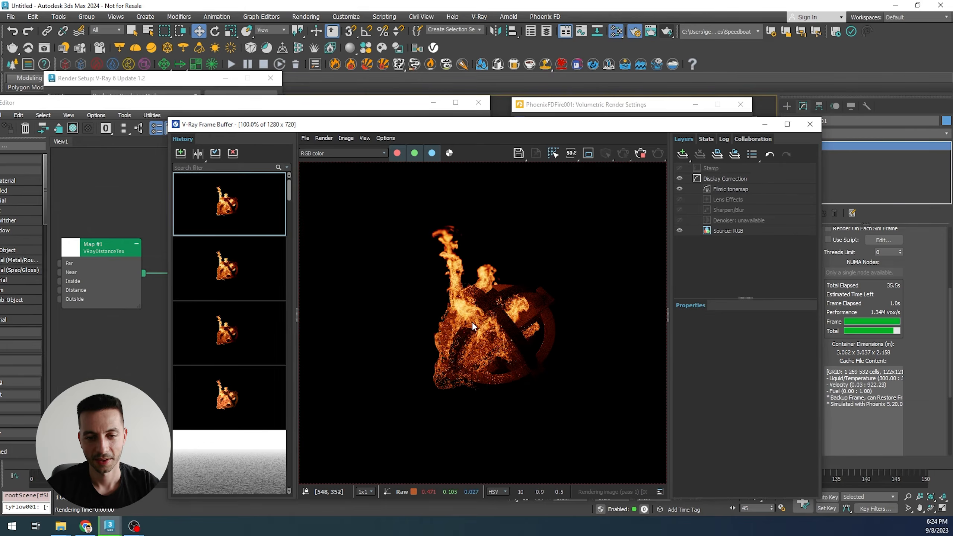
scroll(482, 339, up, 1)
scroll(472, 336, down, 1)
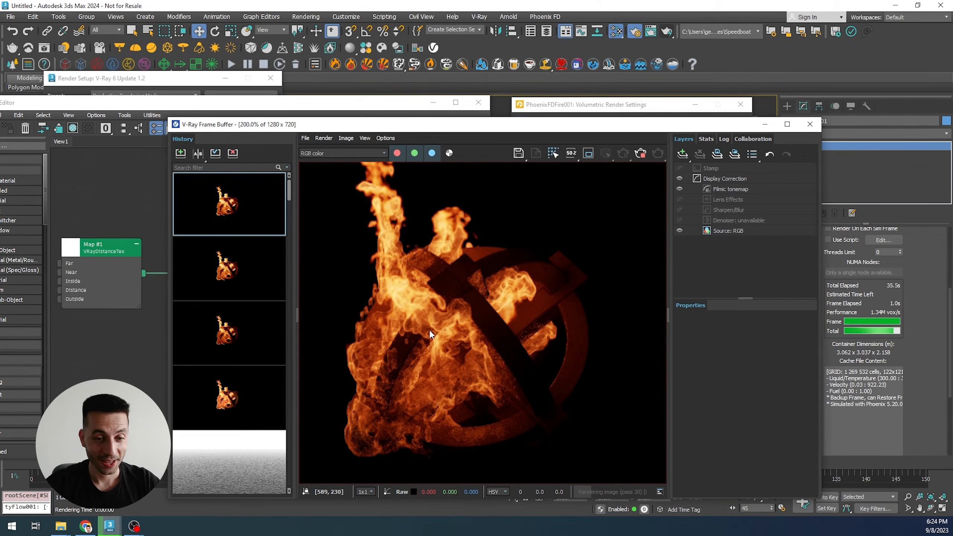
scroll(423, 339, down, 2)
- Set the PhoenixFDGridTex color scale to 0.002
click(640, 153)
middle_drag(120, 363, 104, 365)
middle_drag(307, 351, 227, 353)
double_click(387, 289)
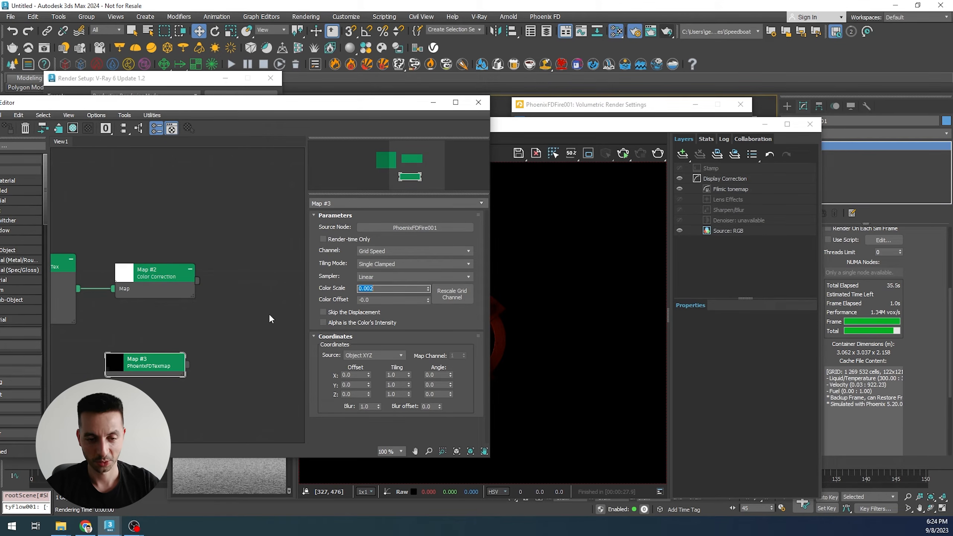
- Add a VRayCompTex node, wiring Color Correction into Source A and PhoenixFDGridTex into Source B
right_click(242, 303)
mouse_move(326, 319)
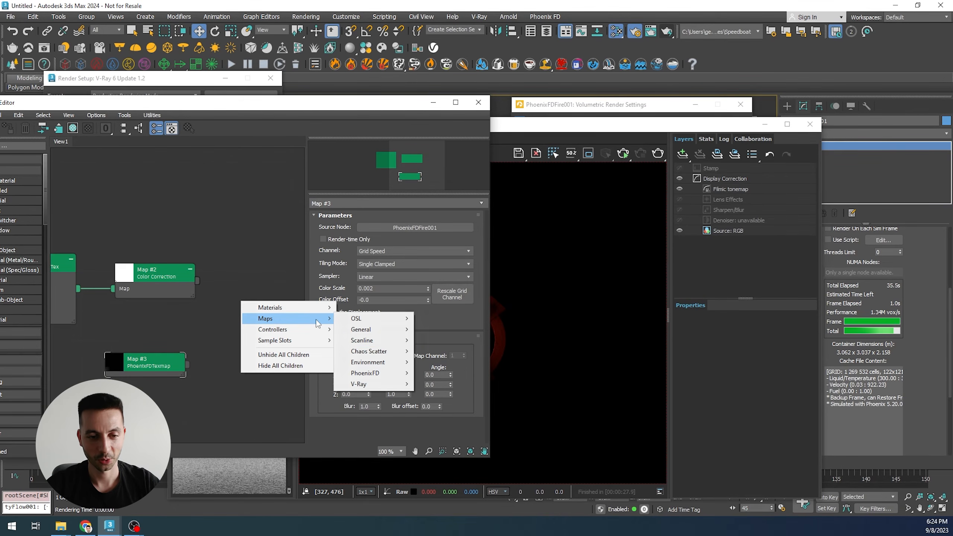
mouse_move(365, 377)
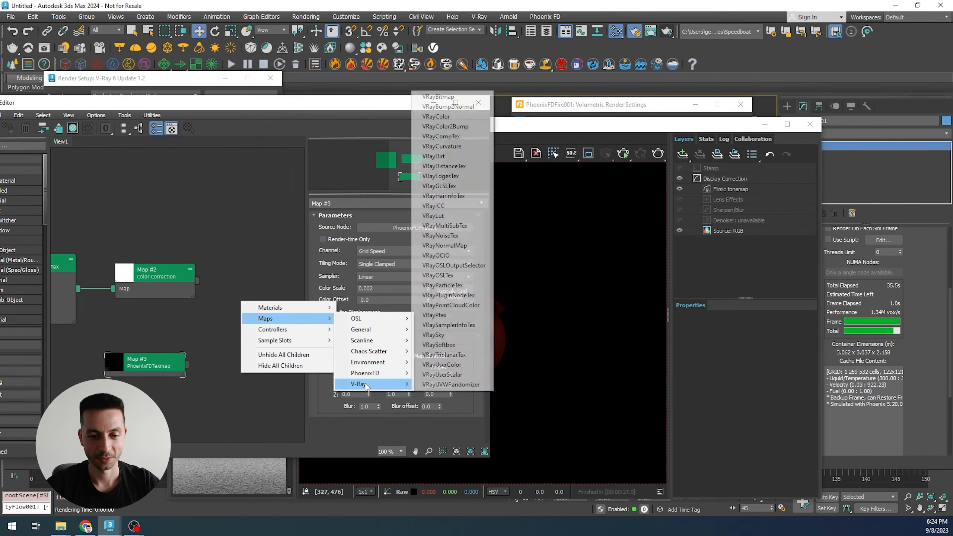
click(456, 137)
drag(248, 304, 277, 296)
drag(198, 281, 233, 309)
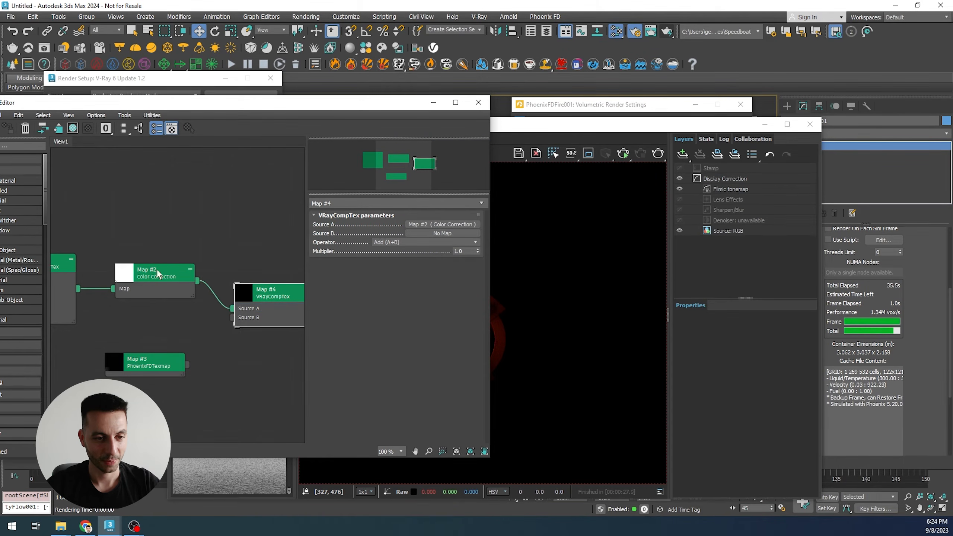
drag(187, 364, 232, 318)
double_click(146, 359)
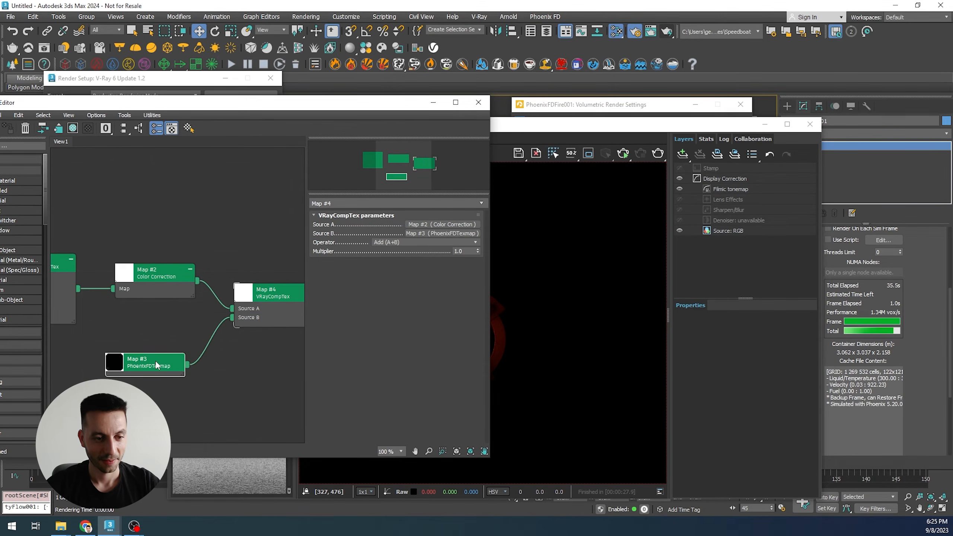
- Set the VRayCompTex operator to Multiply (A*B)
middle_drag(229, 374, 193, 372)
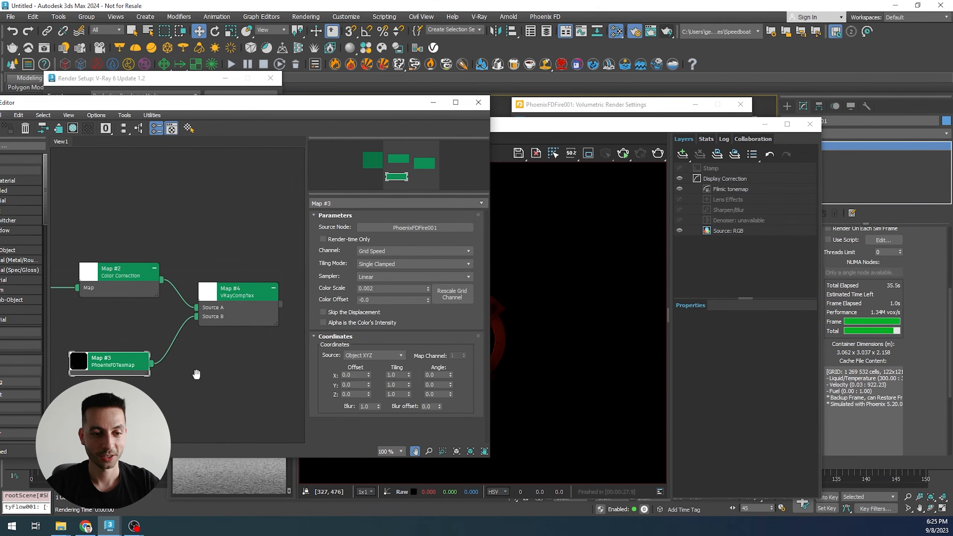
double_click(241, 291)
click(399, 242)
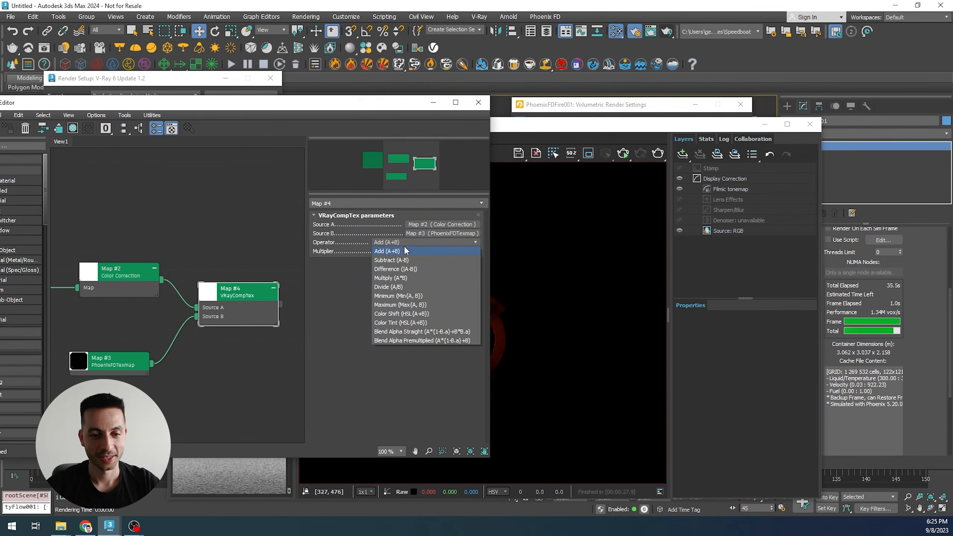
click(395, 278)
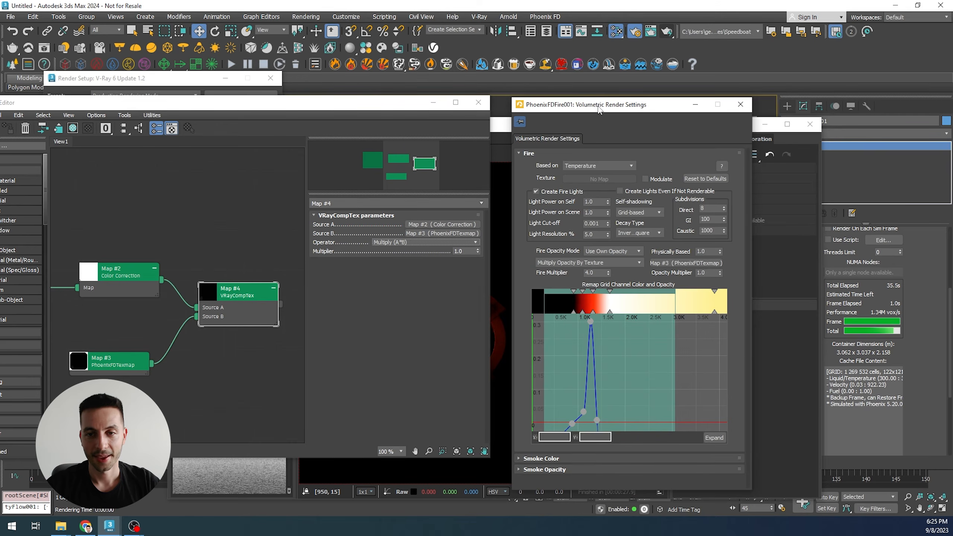
- Connect the VRayCompTex map to the fire's opacity texture slot in the volumetric render settings and render the frame
drag(280, 302, 734, 263)
click(657, 328)
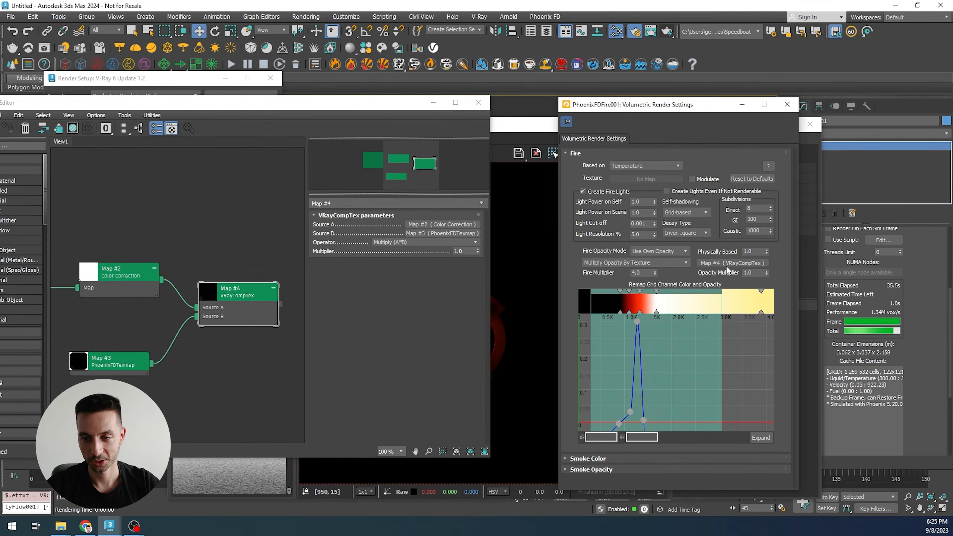
click(516, 263)
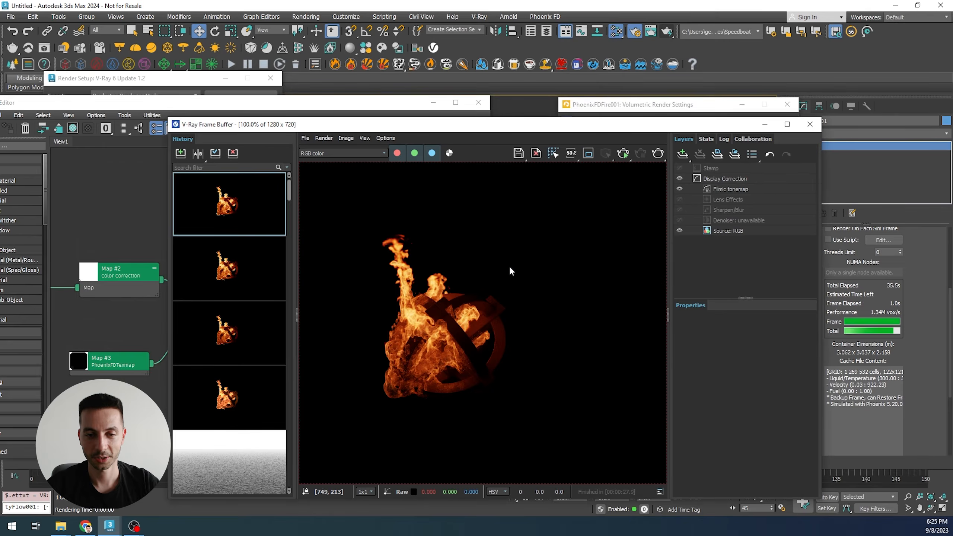
click(662, 157)
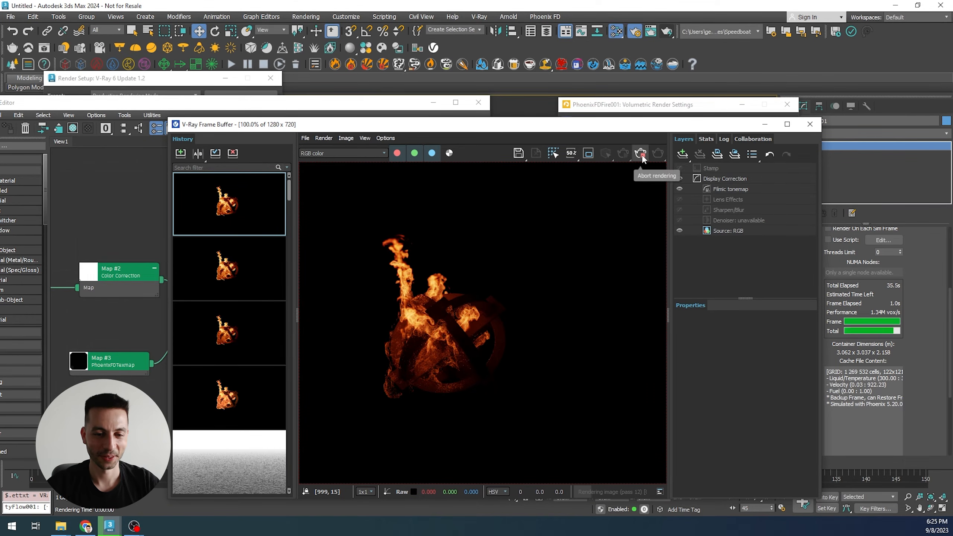
- Inspect the VRayDistanceTex node, then set the PhoenixFDGridTex color scale to 0.004
click(104, 333)
middle_drag(104, 333, 168, 322)
double_click(77, 253)
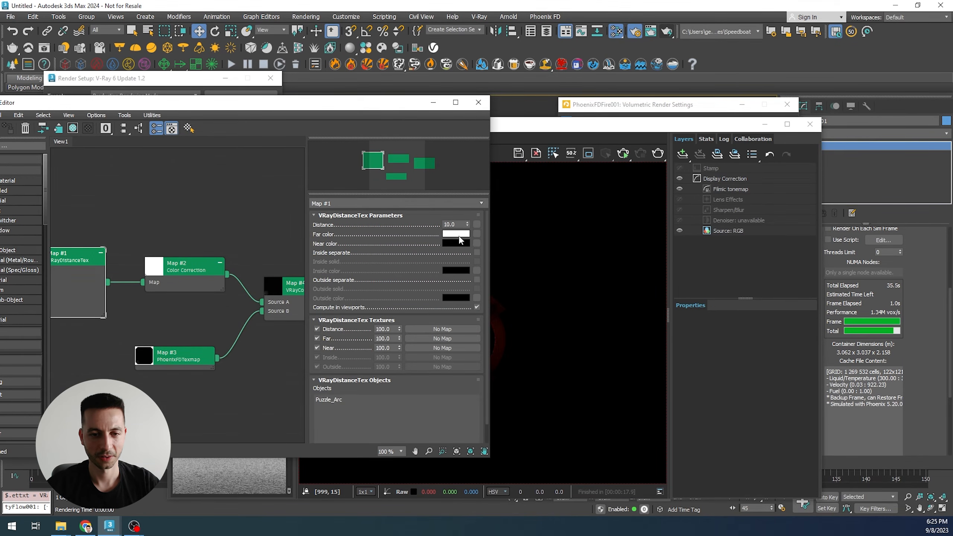
click(194, 360)
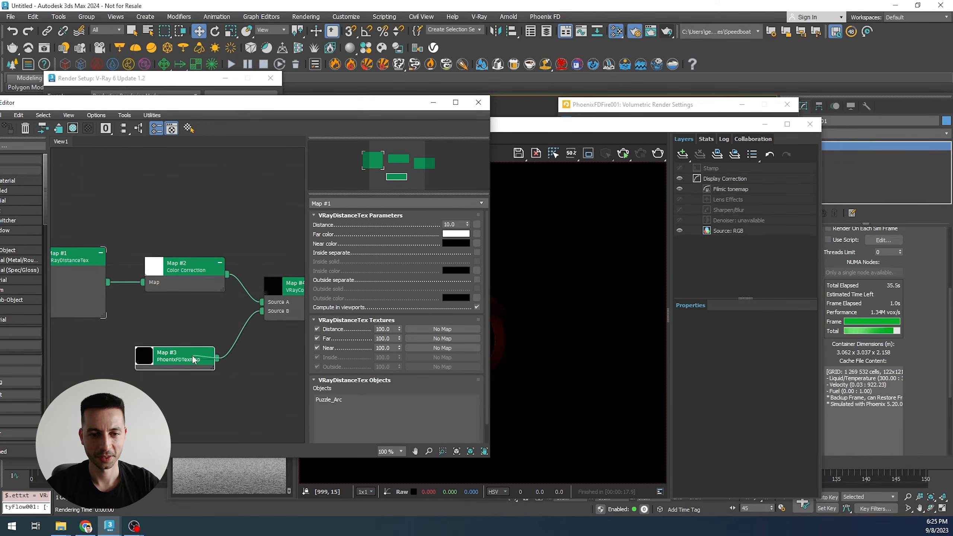
double_click(183, 354)
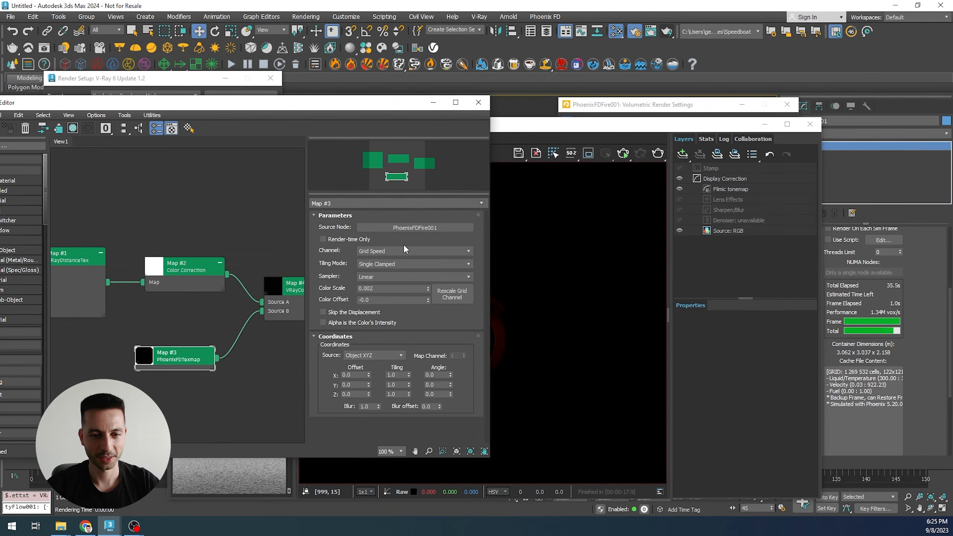
click(373, 288)
text(4)
key(Return)
- Render the frame with the new color scale and zoom in to review the fire
click(638, 264)
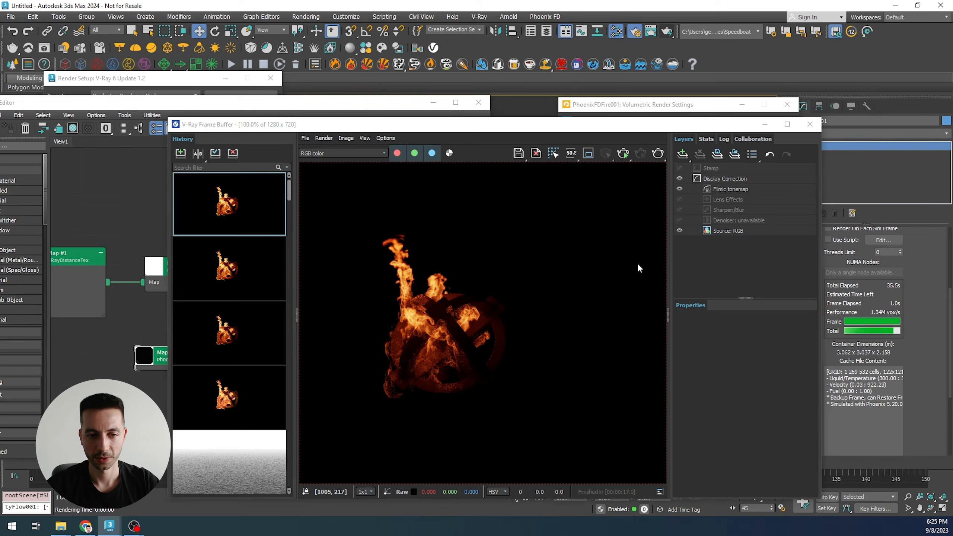
click(658, 153)
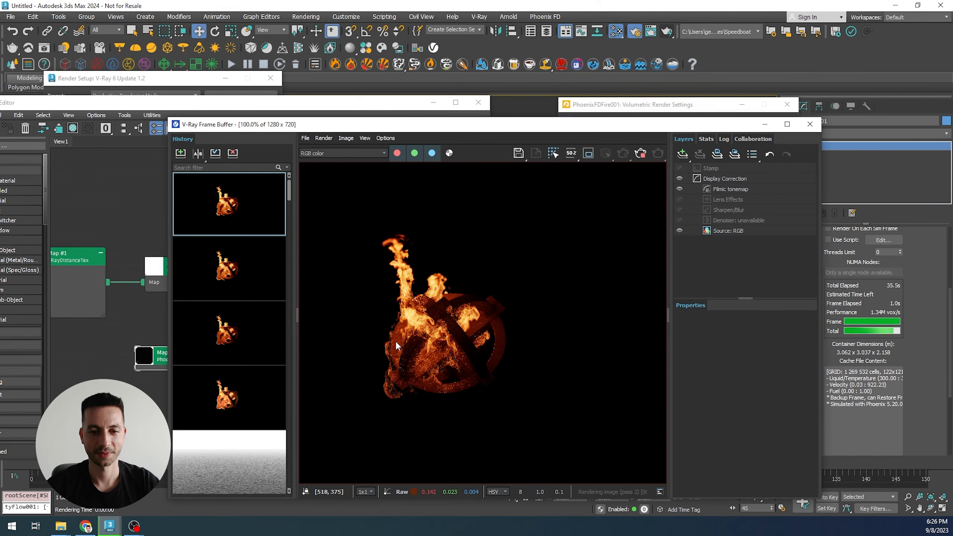
scroll(396, 341, up, 1)
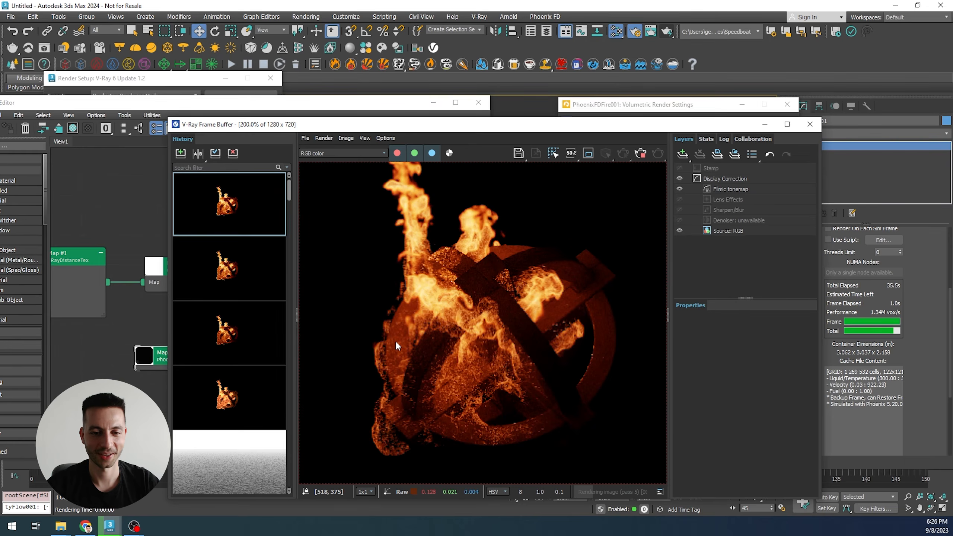
middle_drag(467, 353, 459, 371)
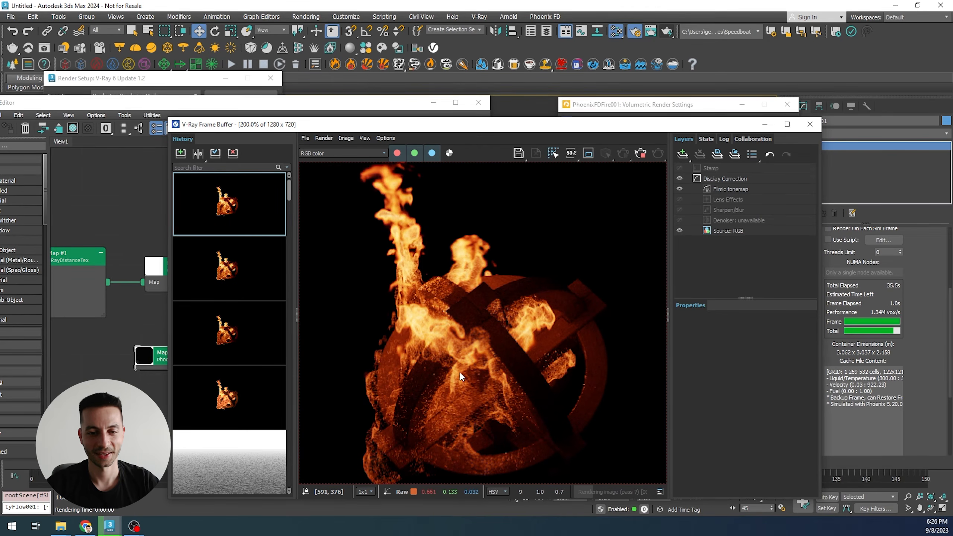
scroll(465, 364, down, 1)
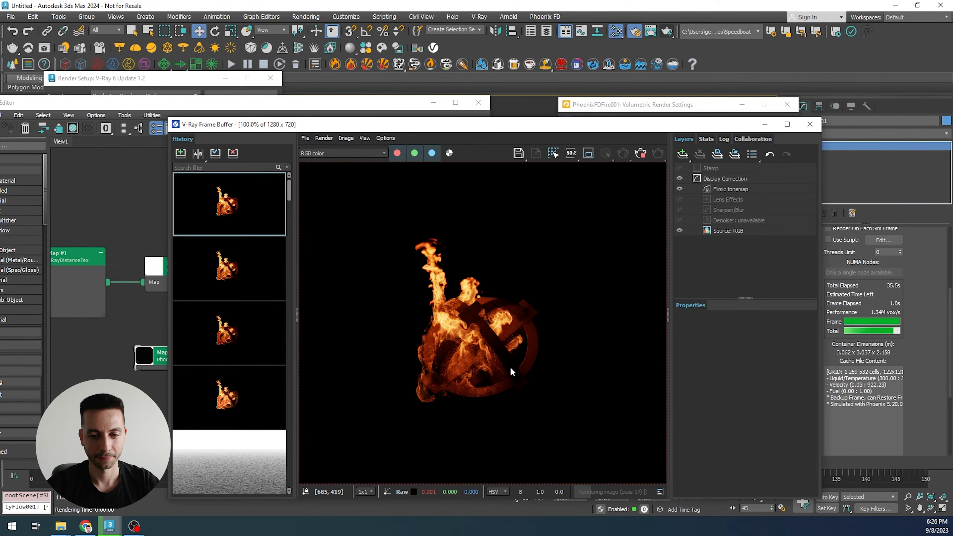
scroll(469, 367, up, 2)
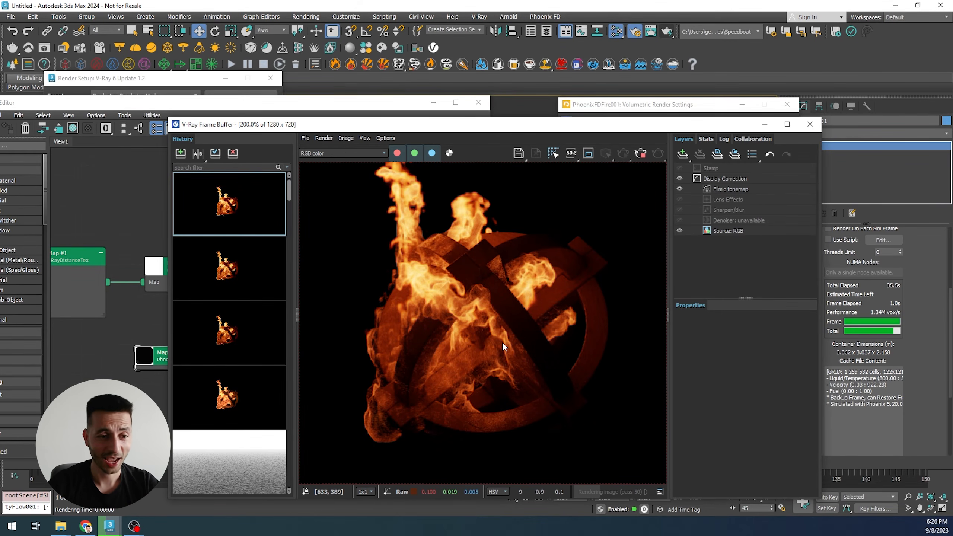
- Check the PhoenixFDGridTex settings and re-examine the render zoomed in and out
click(110, 370)
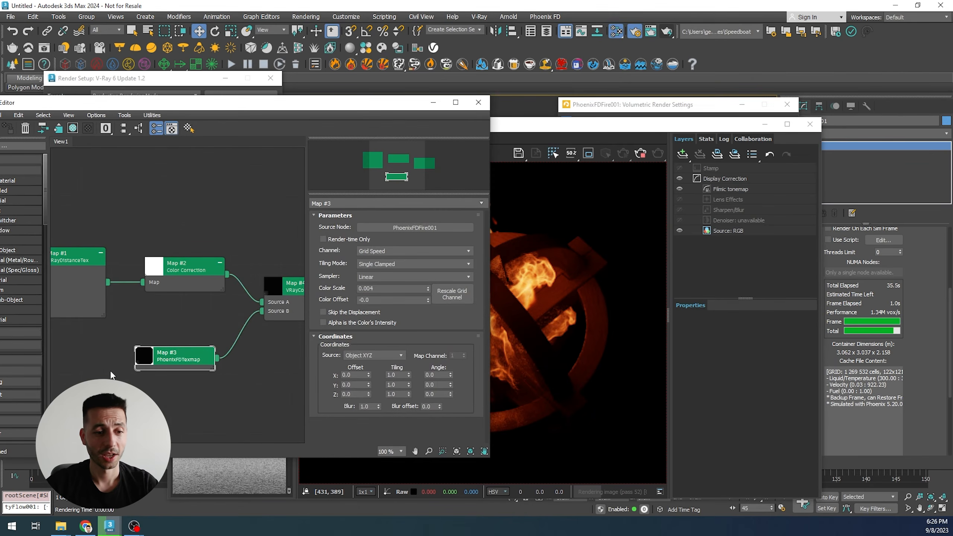
click(587, 300)
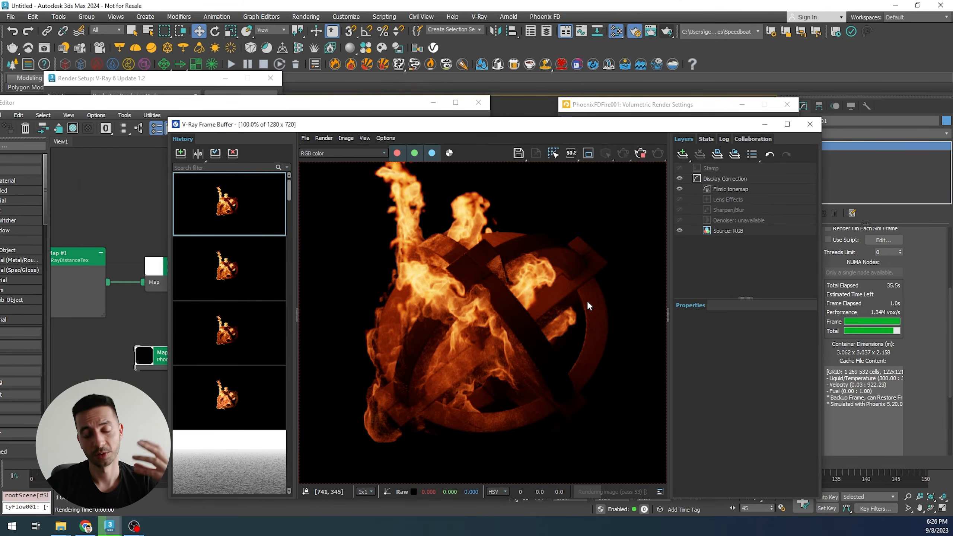
scroll(587, 300, down, 2)
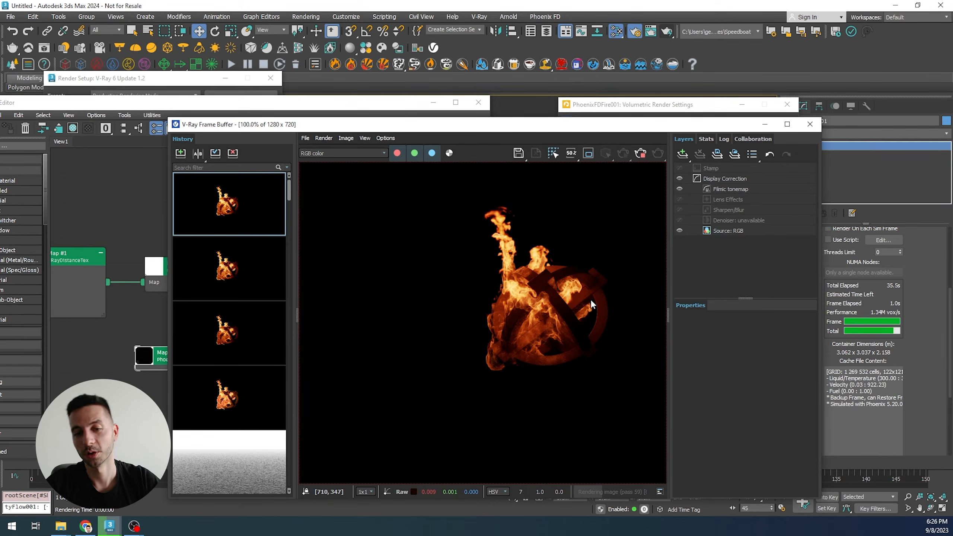
scroll(594, 292, up, 2)
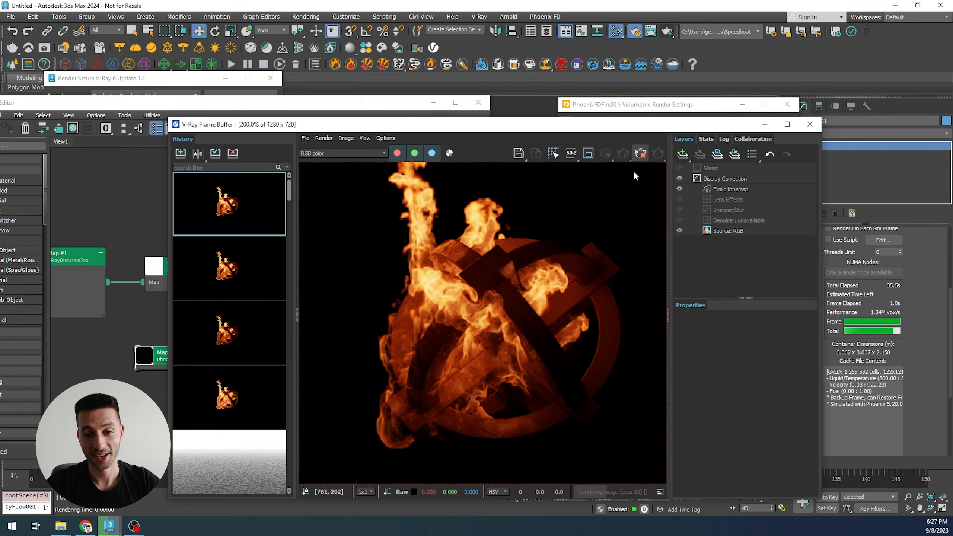
scroll(556, 298, down, 2)
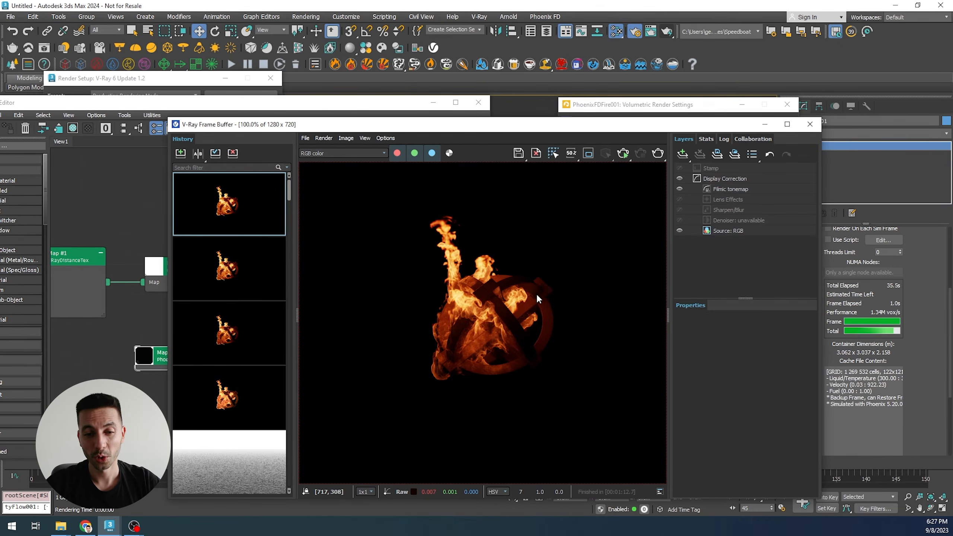
scroll(539, 296, up, 2)
scroll(475, 327, down, 2)
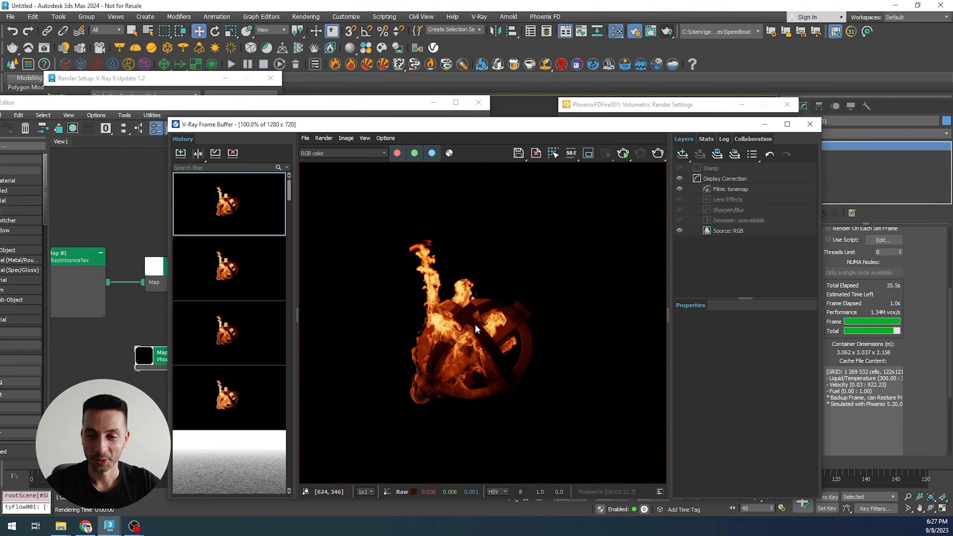
- Add a Hue / Saturation layer to the frame buffer and shift the hue to about -150.8
click(688, 154)
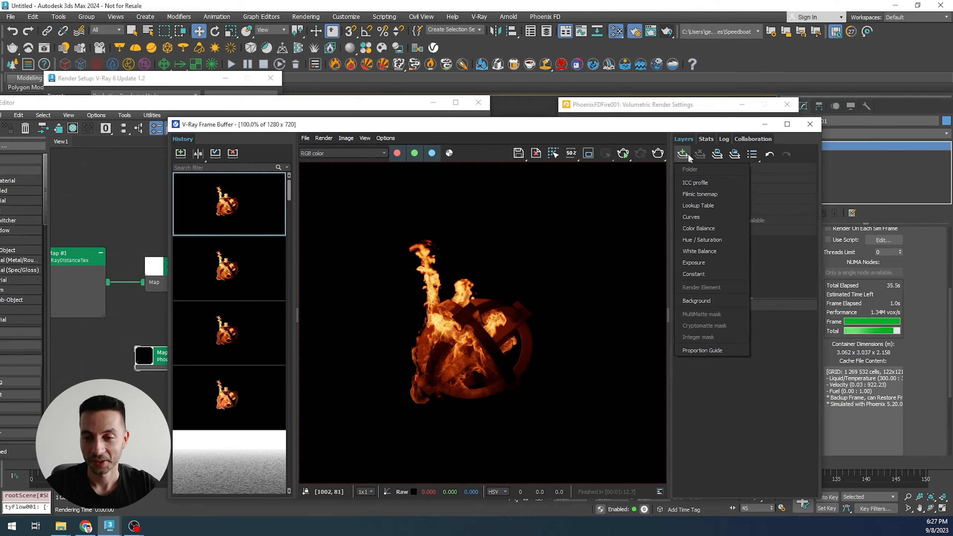
click(726, 240)
drag(736, 188, 736, 204)
click(736, 197)
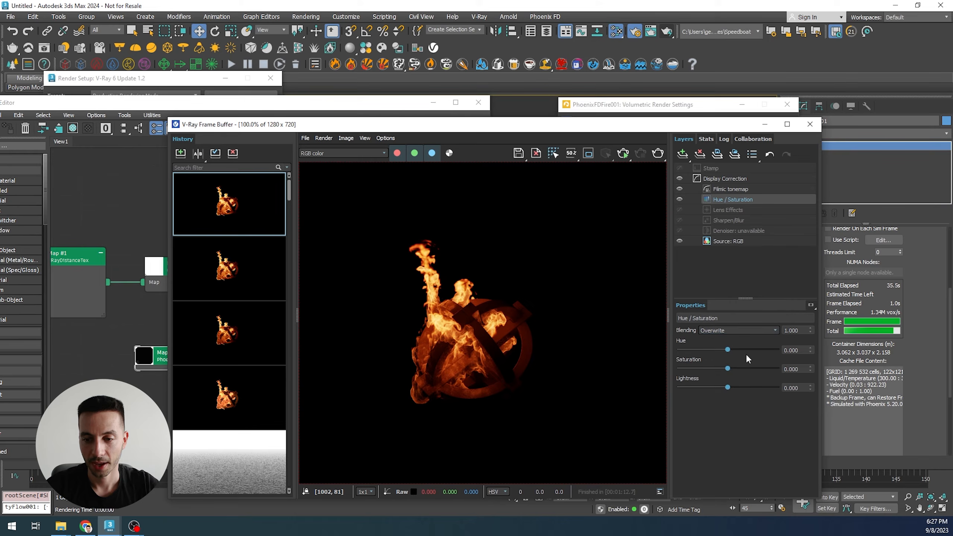
drag(728, 349, 686, 339)
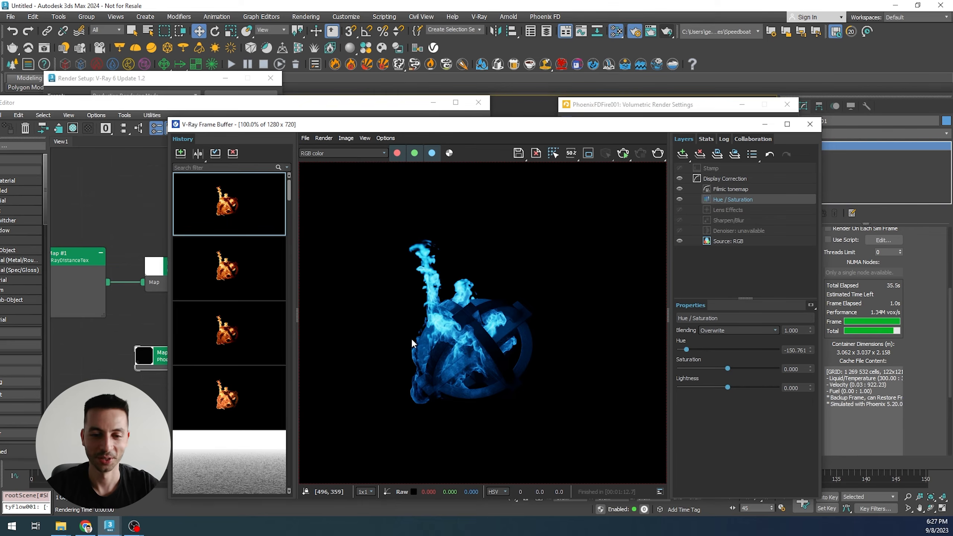
- Enable the Lens Effects layer with size 100, bloom 1.0, threshold 0.445 and intensity about 8.83
click(727, 210)
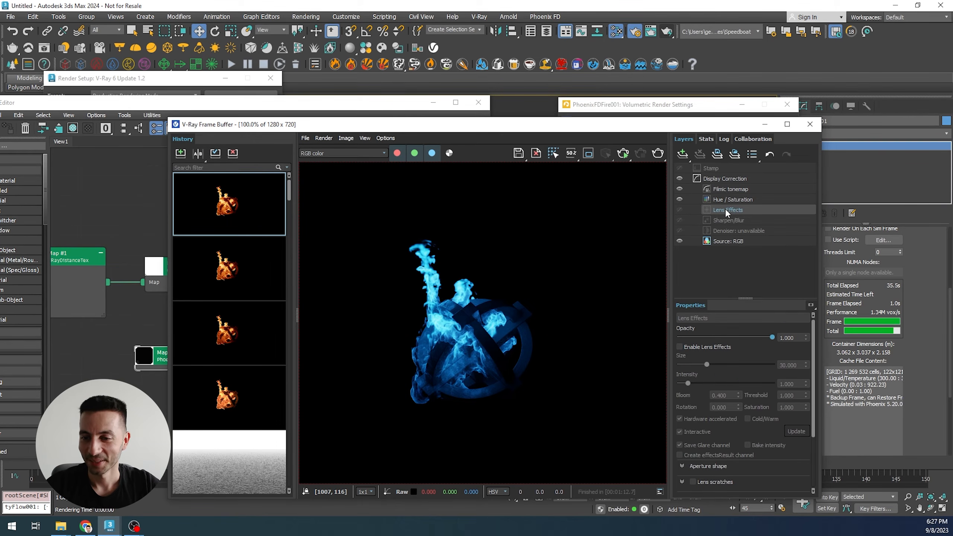
click(696, 346)
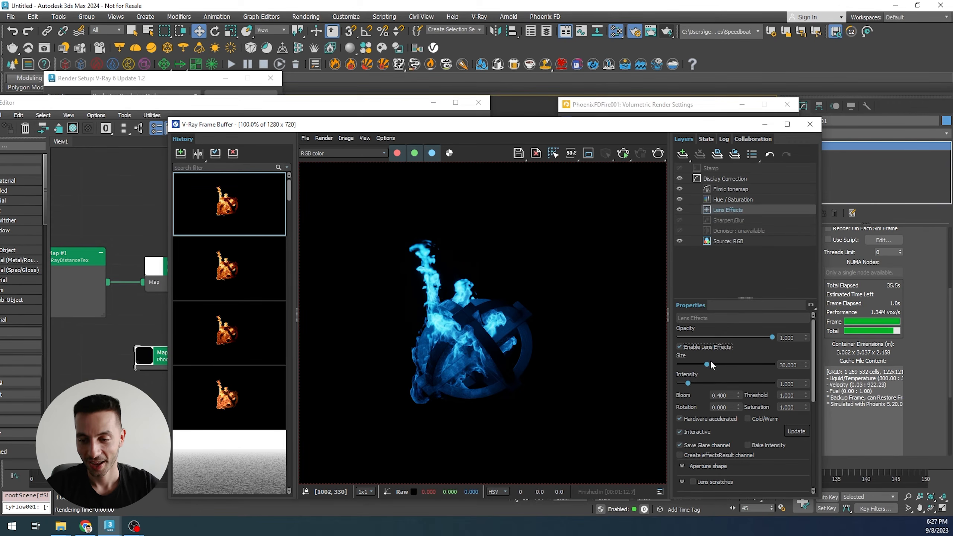
drag(740, 364, 795, 365)
drag(687, 383, 737, 328)
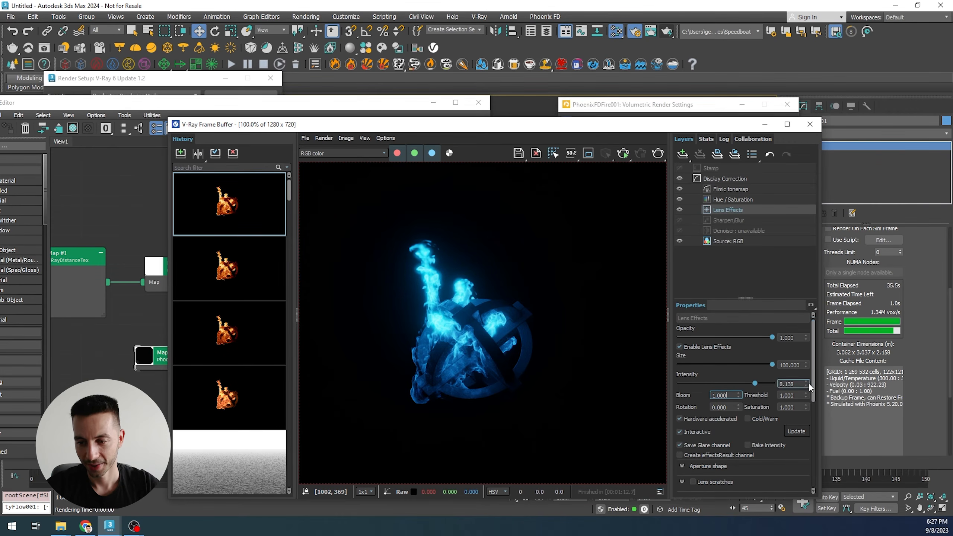
drag(808, 395, 809, 443)
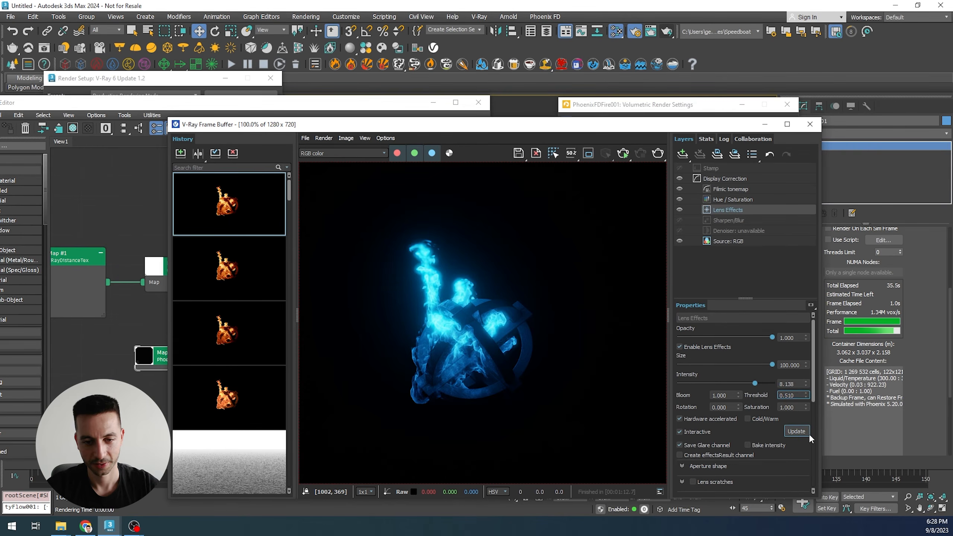
drag(806, 396, 806, 404)
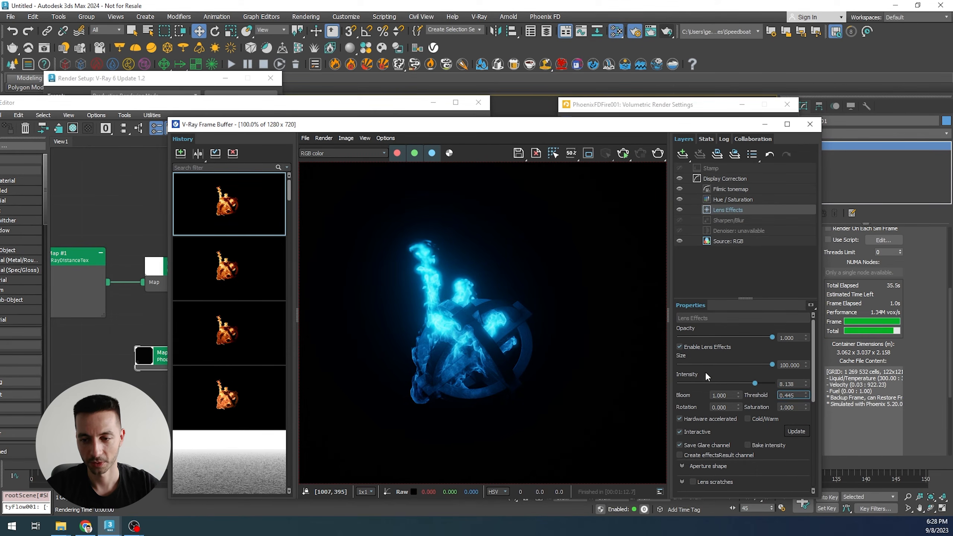
mouse_move(754, 384)
mouse_down()
mouse_move(774, 383)
mouse_move(761, 380)
mouse_up()
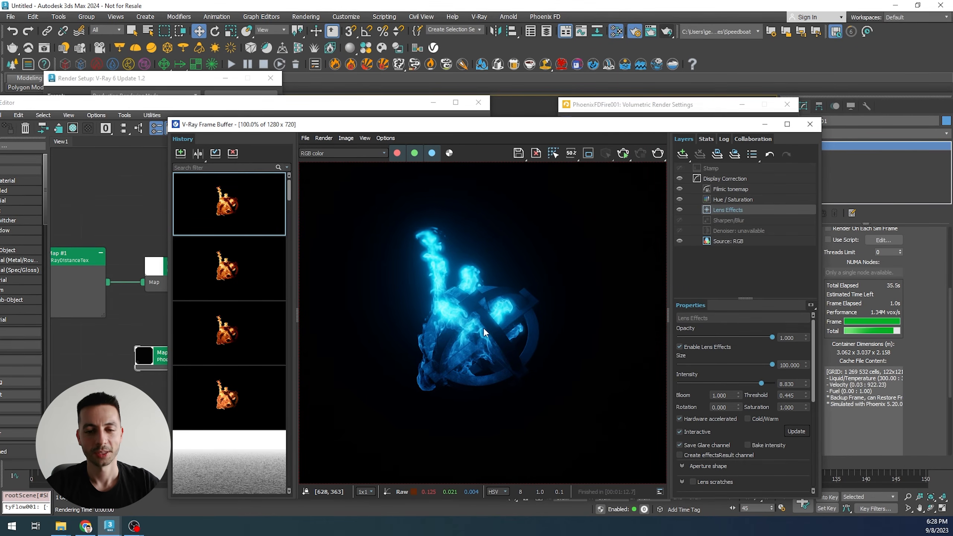
- Save the blue glowing render to the frame buffer history
scroll(484, 328, up, 2)
scroll(481, 325, down, 2)
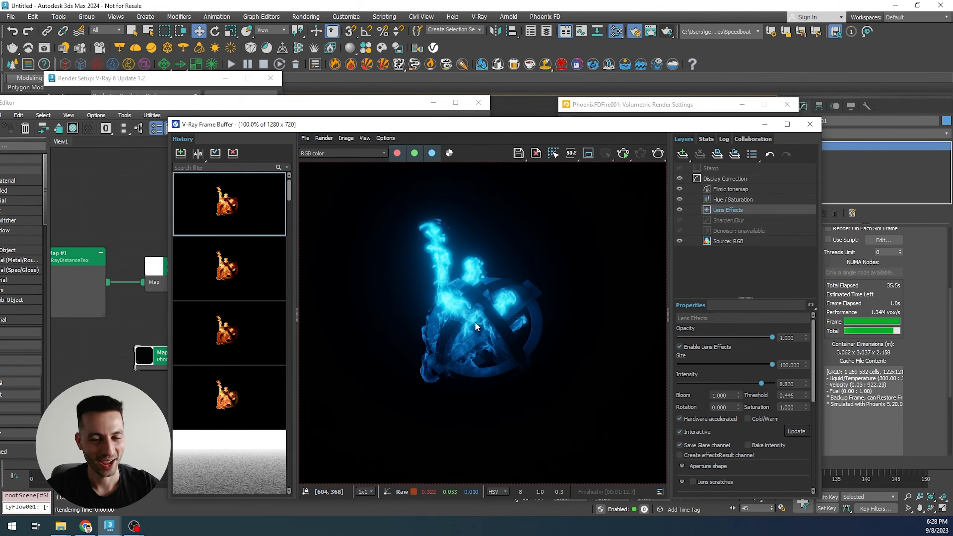
click(181, 153)
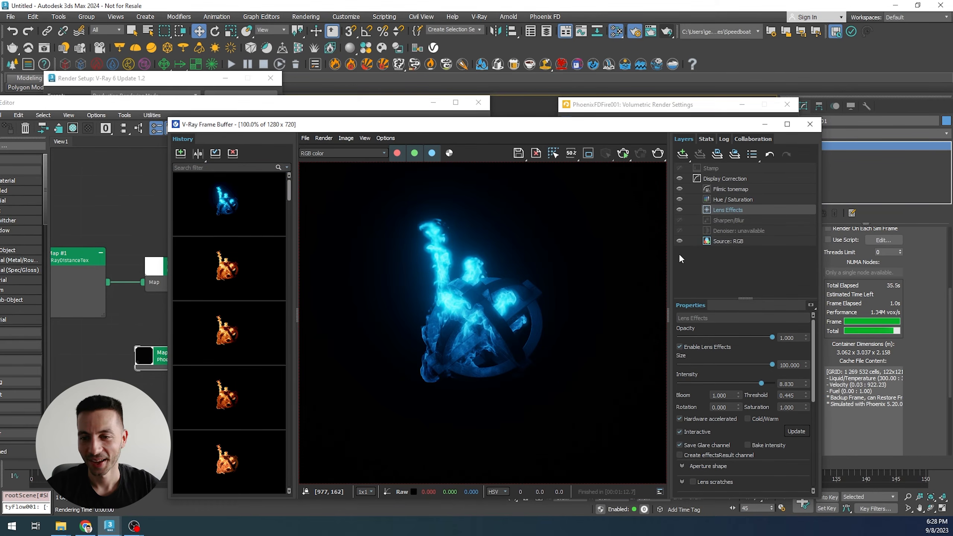
- Disable the Lens Effects and Hue / Saturation layers and save the original-colored render to history
click(690, 347)
click(679, 200)
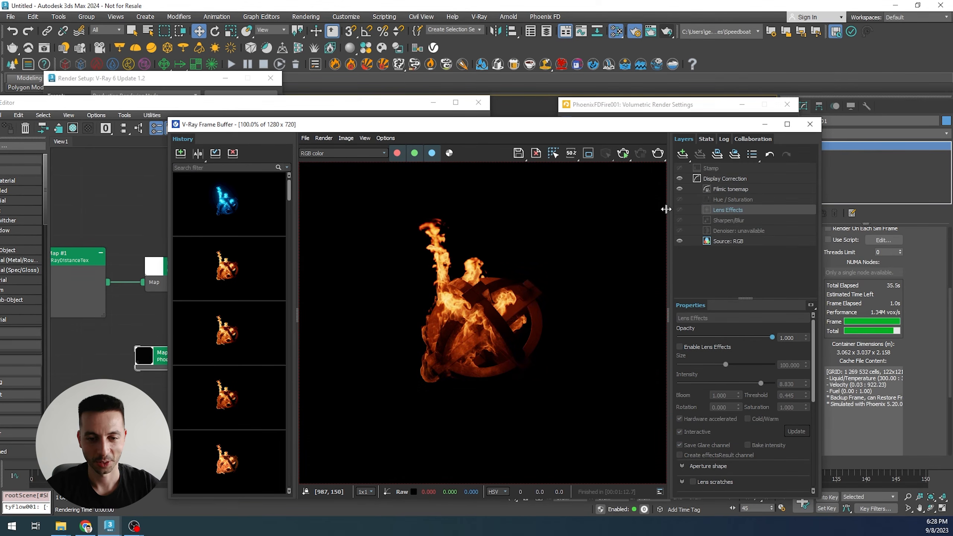
click(181, 152)
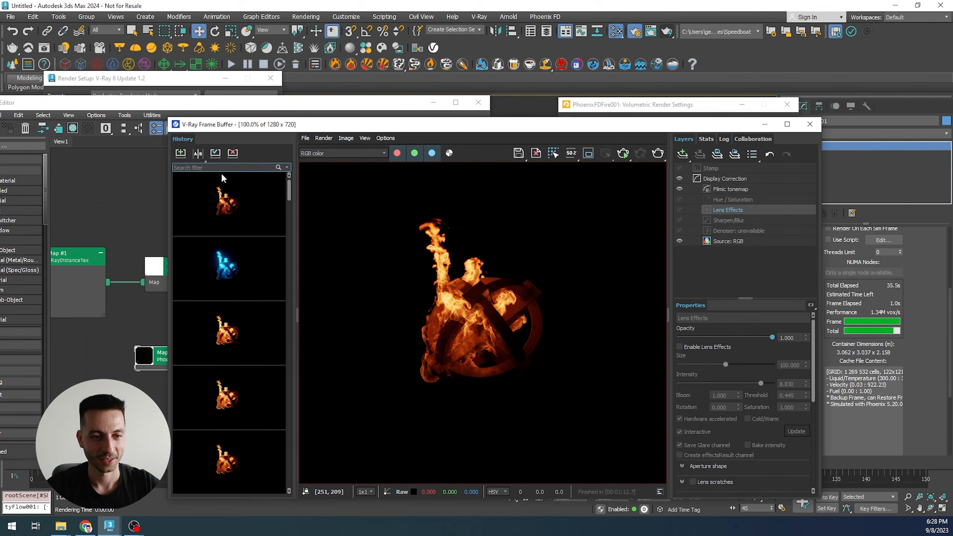
- Compare the orange and blue renders stored in the history
double_click(224, 209)
key(Down)
key(Up)
key(Down)
key(Down)
key(Up)
- Show the original orange render from the history, then close the frame buffer, material editor, render setup and fuel windows
key(Down)
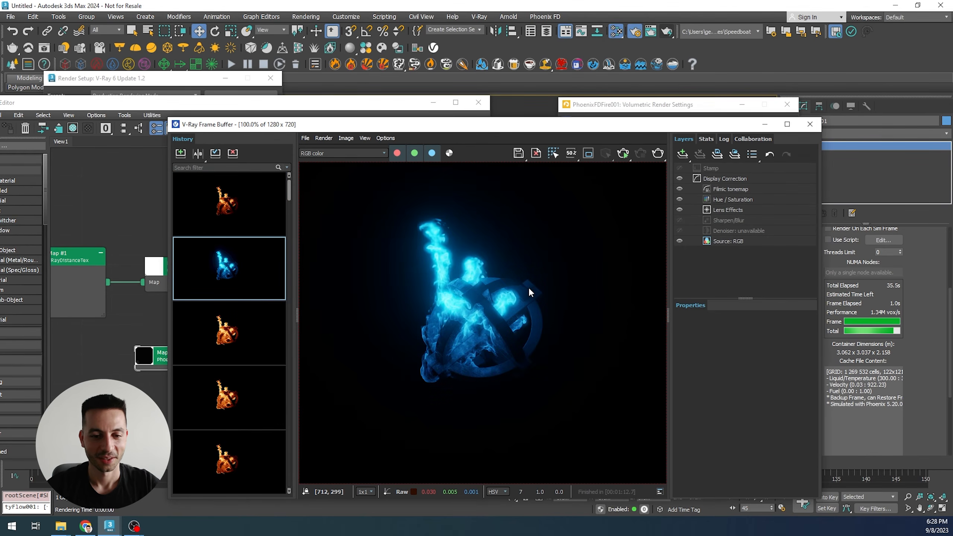
key(Down)
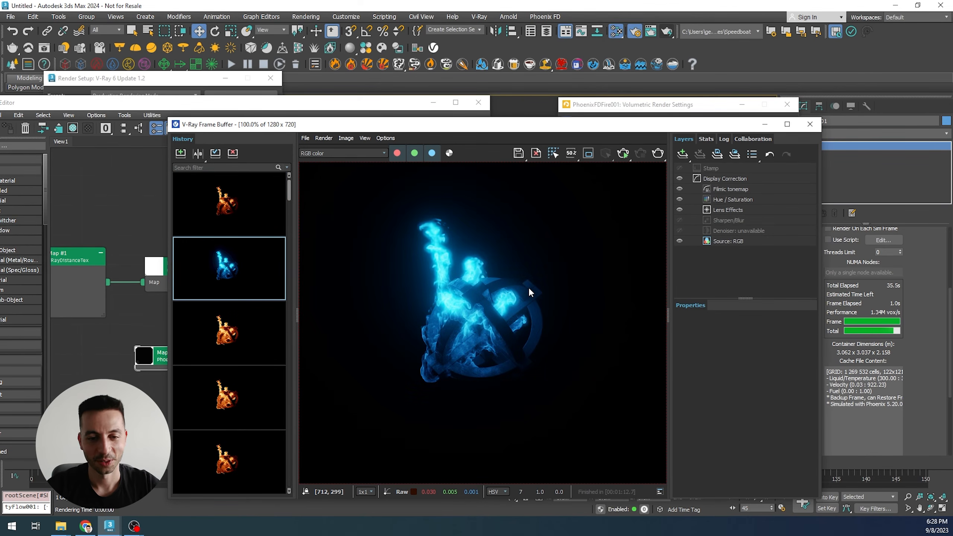
middle_drag(461, 314, 465, 319)
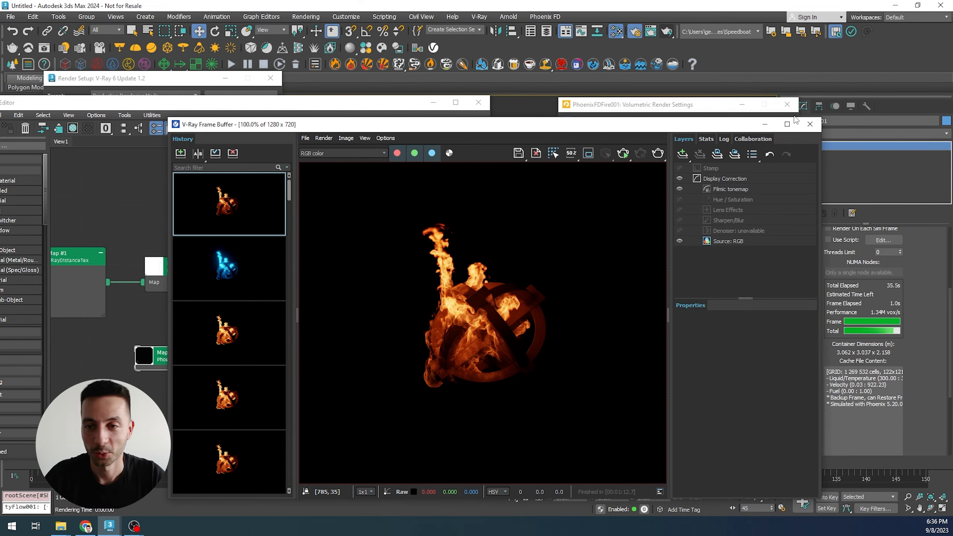
click(810, 124)
click(789, 107)
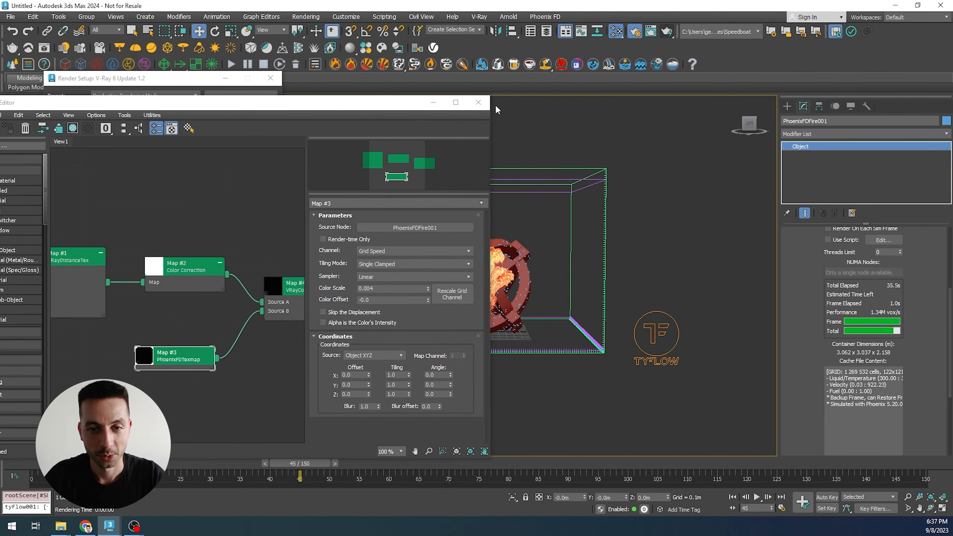
click(484, 103)
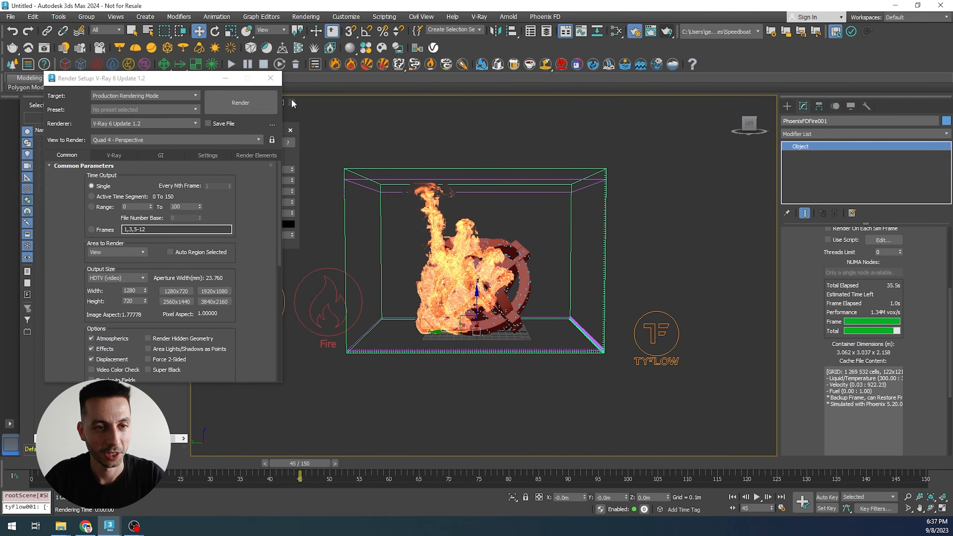
click(270, 78)
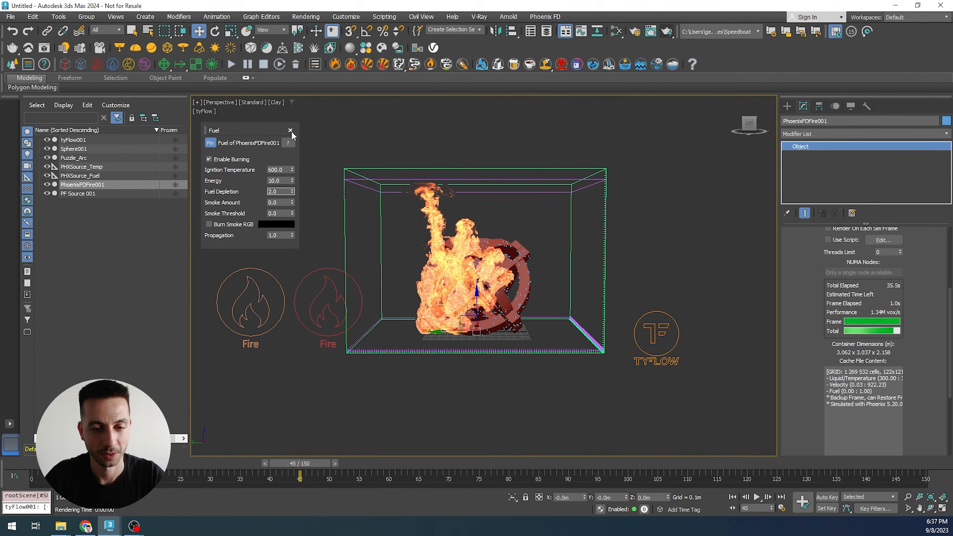
click(291, 131)
- Create a large plane as a ground surface beneath the fire and the puzzle arc
click(787, 106)
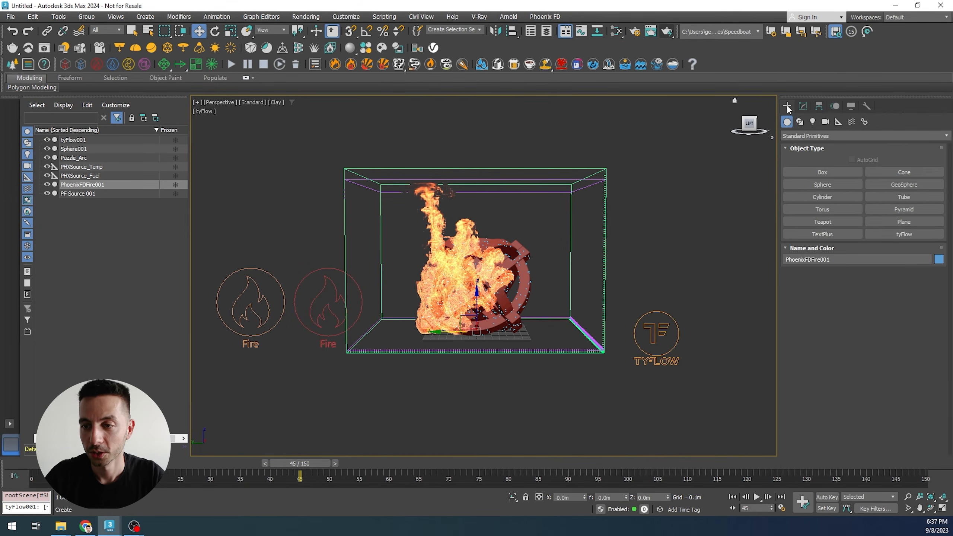
click(904, 222)
alt+middle_drag(481, 284, 487, 312)
scroll(487, 313, down, 4)
drag(249, 238, 948, 432)
mouse_move(595, 381)
alt+middle_down()
mouse_move(593, 357)
mouse_move(592, 378)
alt+middle_up()
- Set the ground plane's length and width to 30 m
click(803, 106)
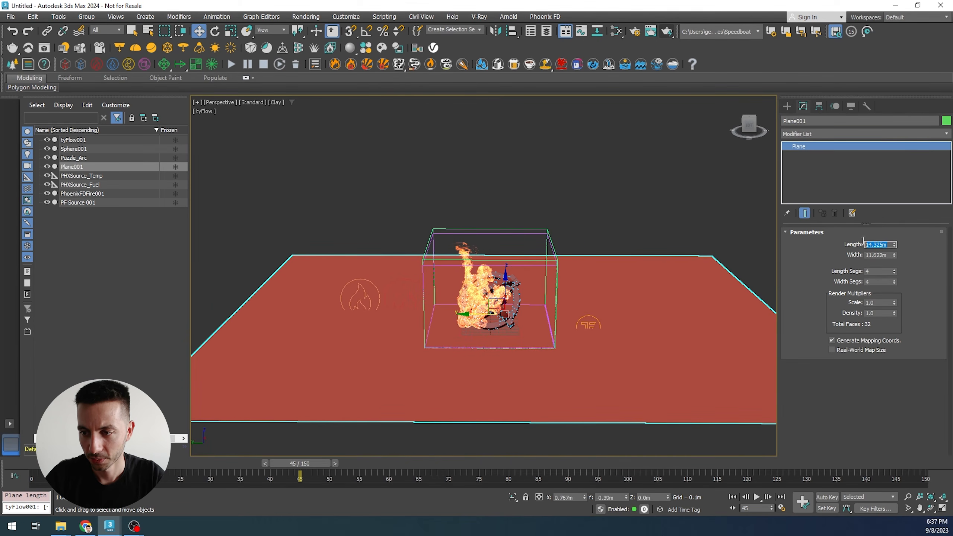
key(Return)
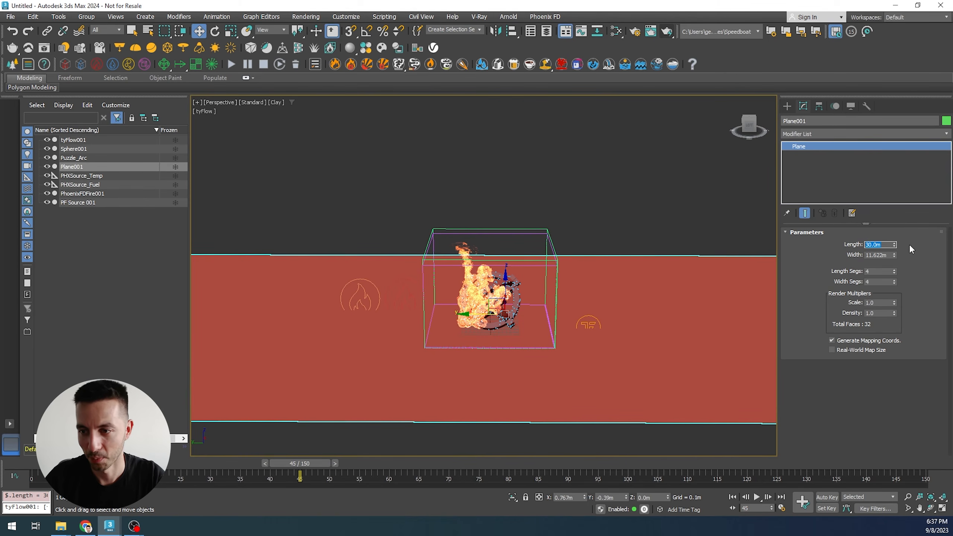
double_click(887, 256)
text(30)
key(Return)
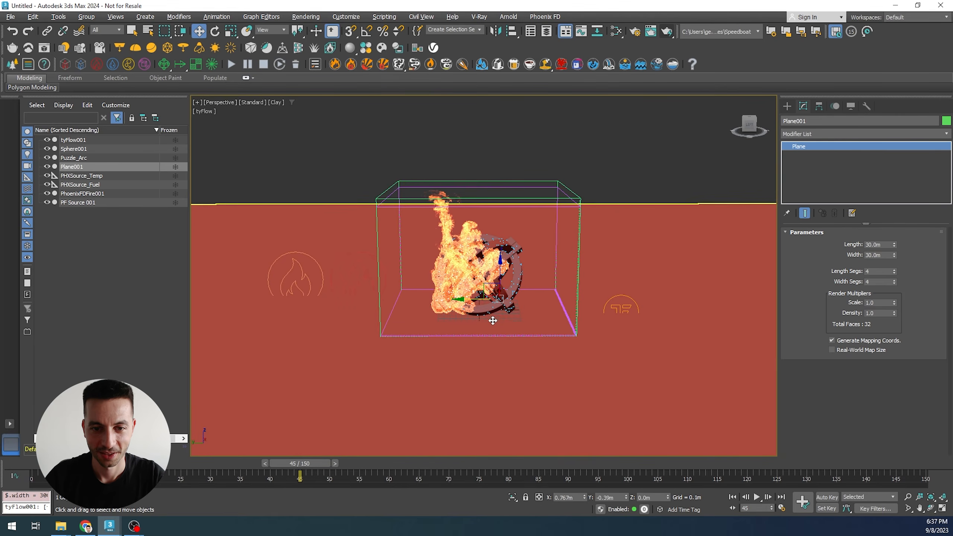
- Set the ground plane's length to 60 m
scroll(493, 320, up, 2)
scroll(493, 320, up, 1)
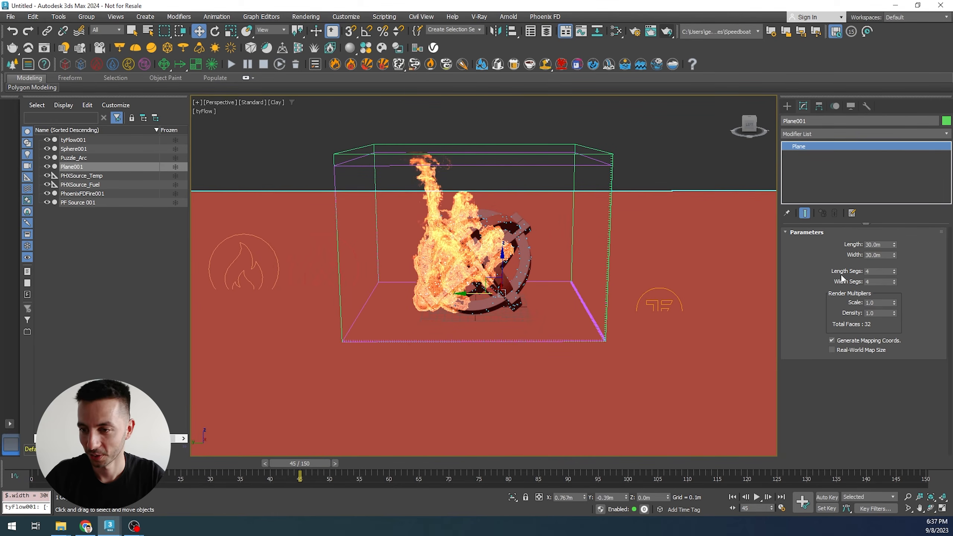
drag(894, 244, 894, 231)
double_click(889, 244)
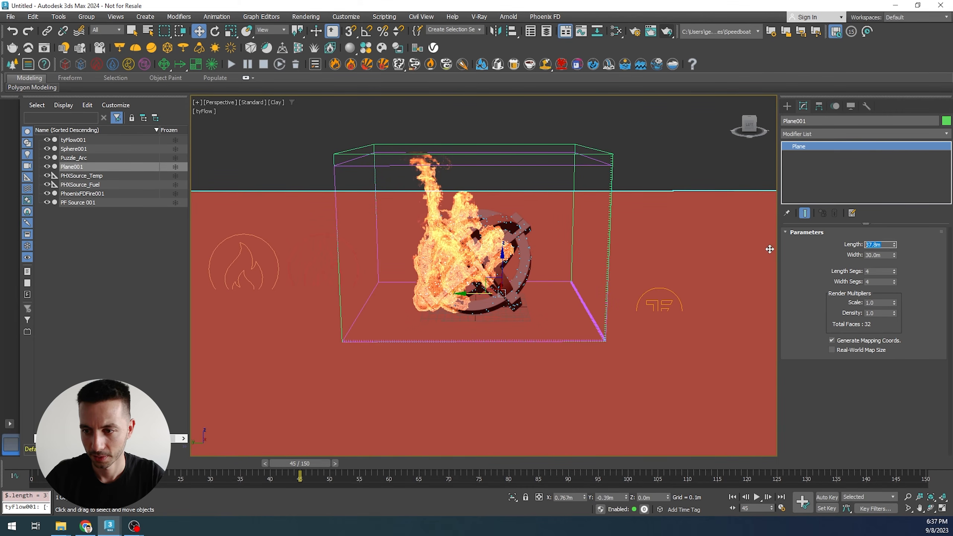
text(60)
key(Return)
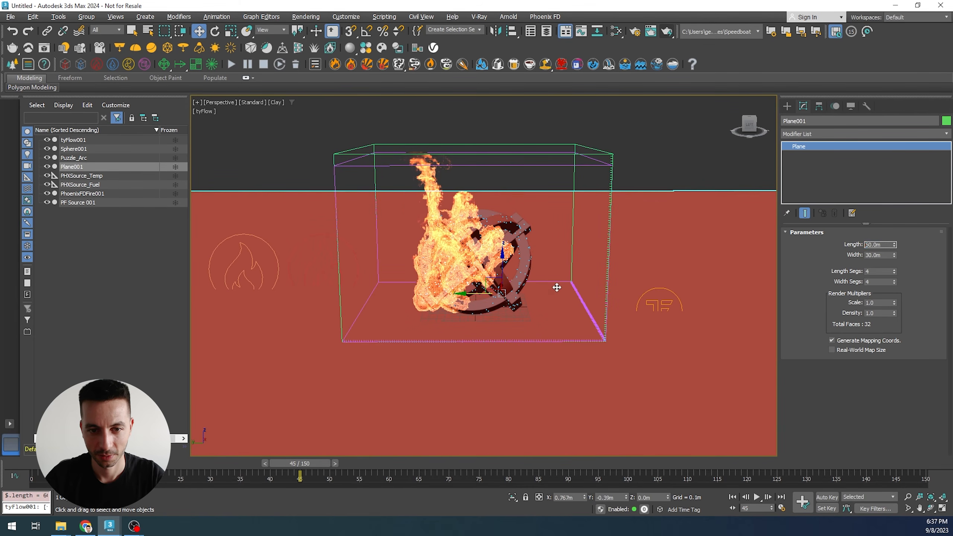
- Open the material editor and add a new VRayMtl node
alt+middle_drag(556, 290, 557, 298)
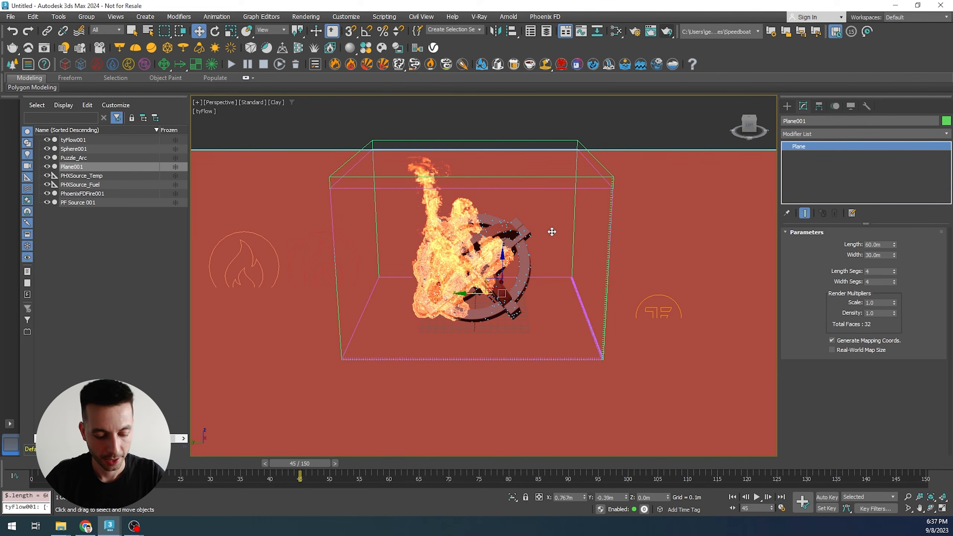
key(m)
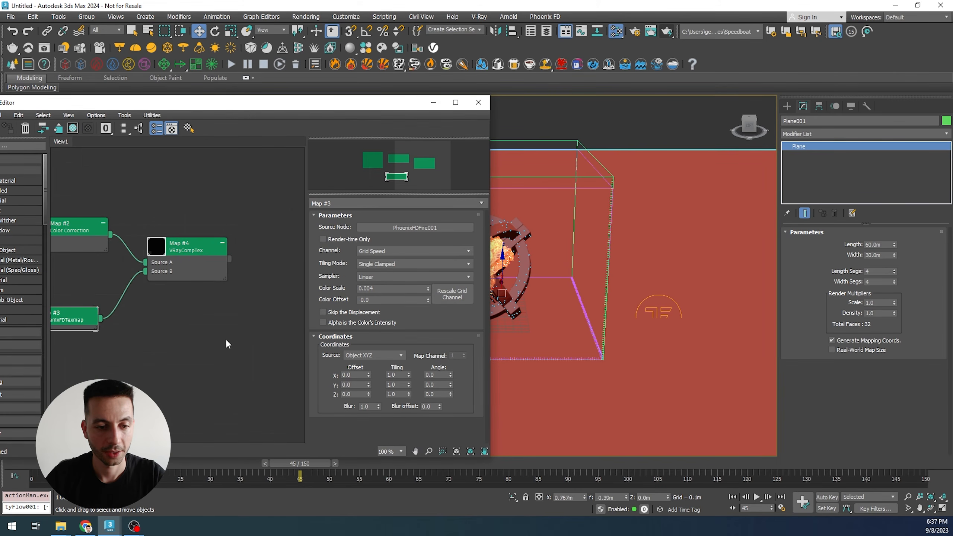
right_click(226, 341)
mouse_move(255, 346)
mouse_move(343, 367)
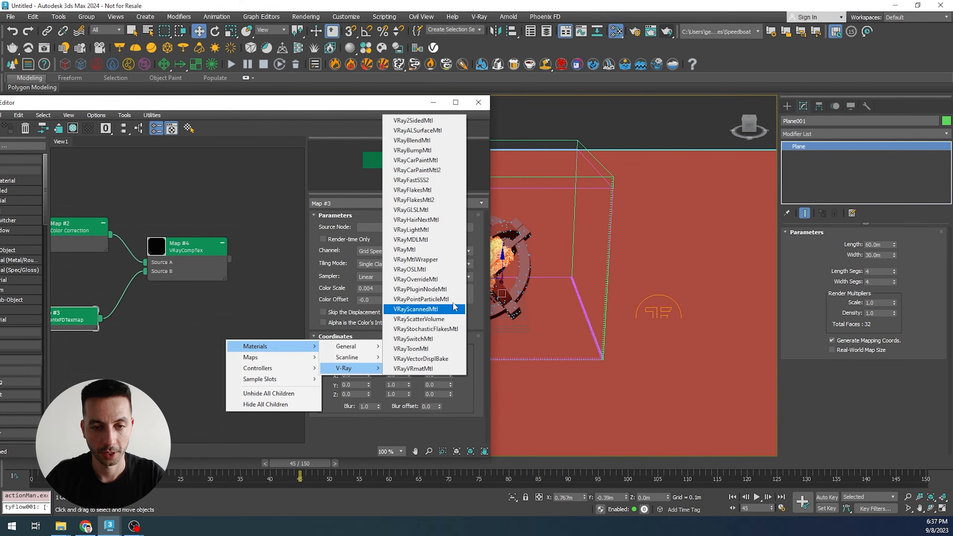
click(434, 248)
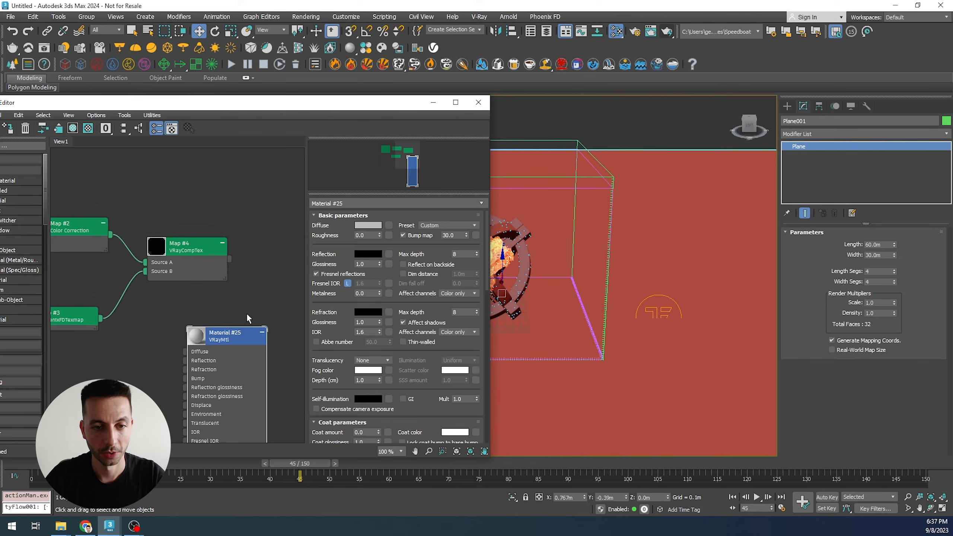
- Set the VRayMtl diffuse color to black and its reflection color to white
click(364, 227)
drag(278, 177, 227, 176)
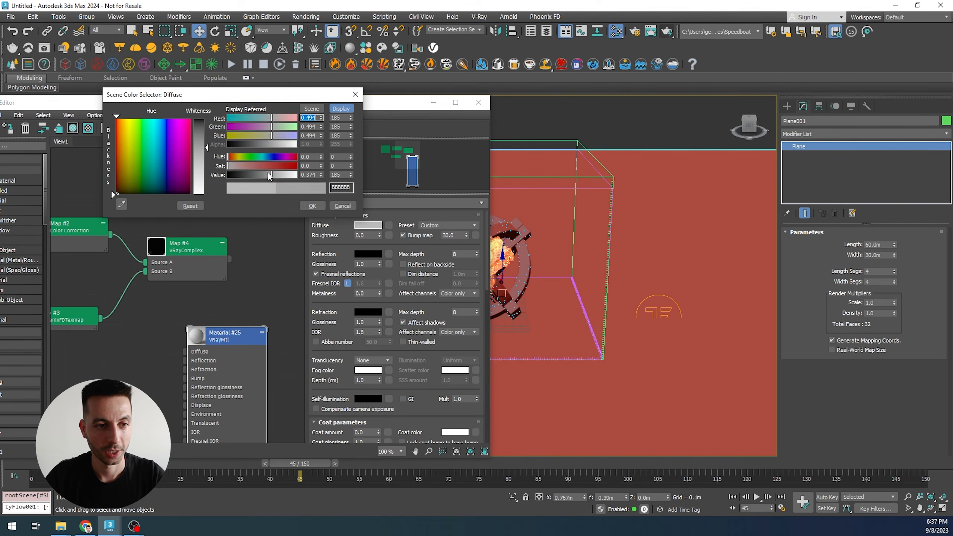
click(313, 206)
click(368, 254)
click(275, 205)
drag(275, 205, 304, 204)
click(318, 233)
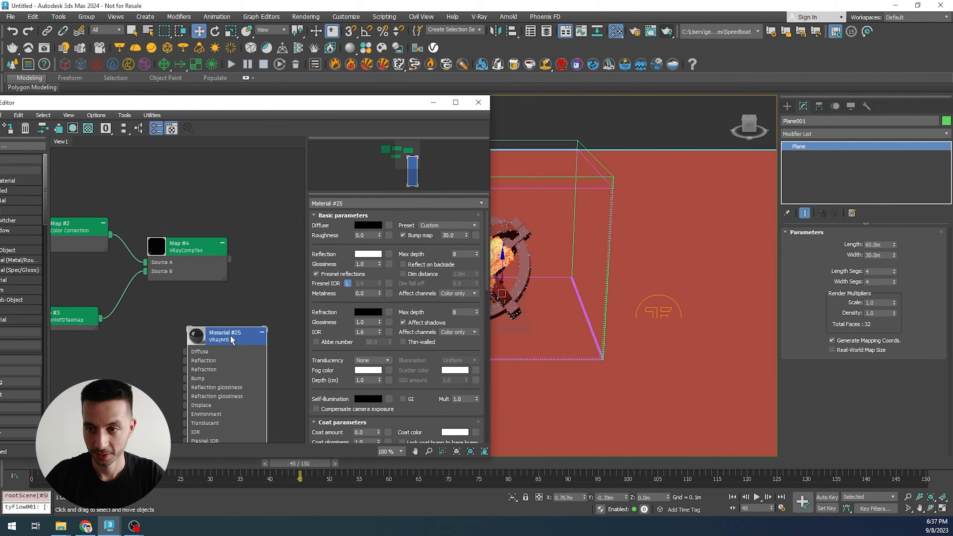
- Name the material Ground and assign it to the selected ground plane
click(355, 204)
text(Ground)
key(Return)
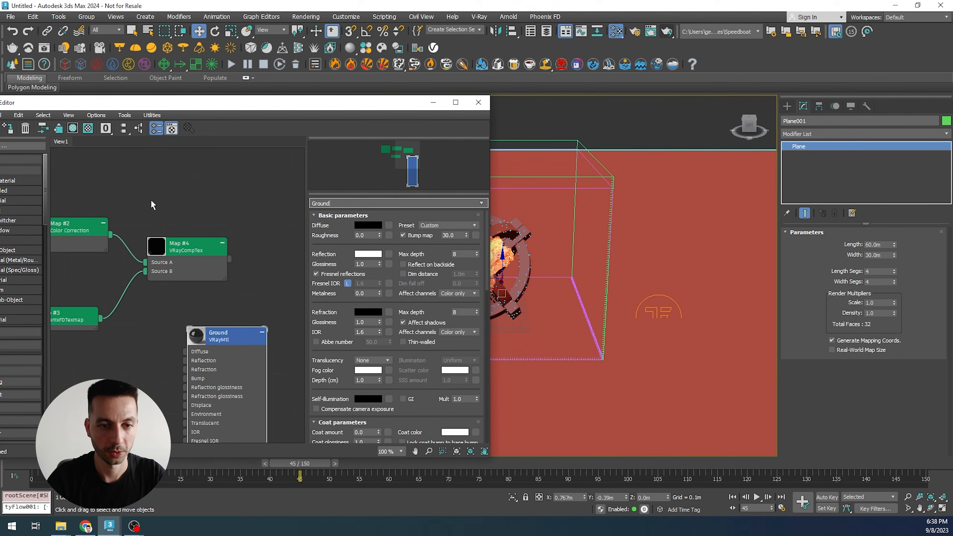
right_click(220, 340)
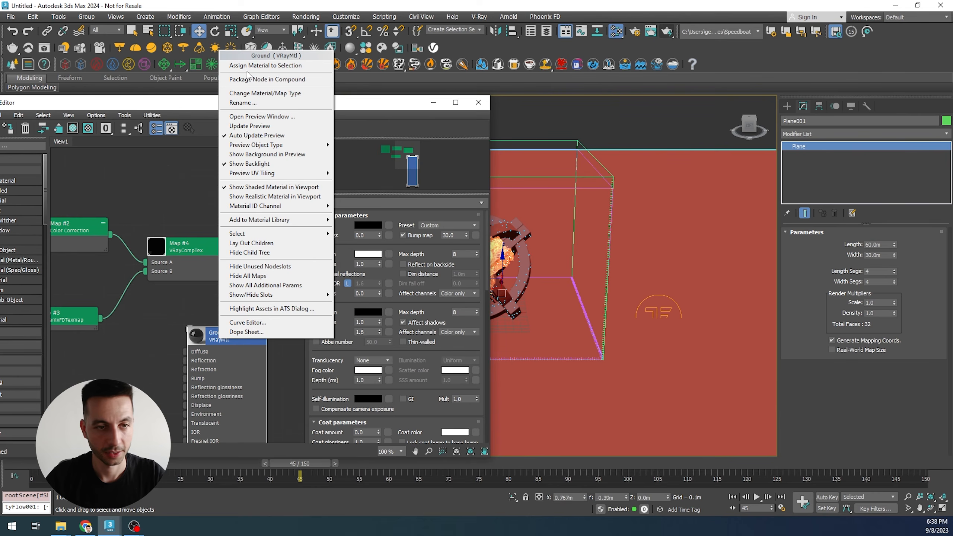
click(279, 66)
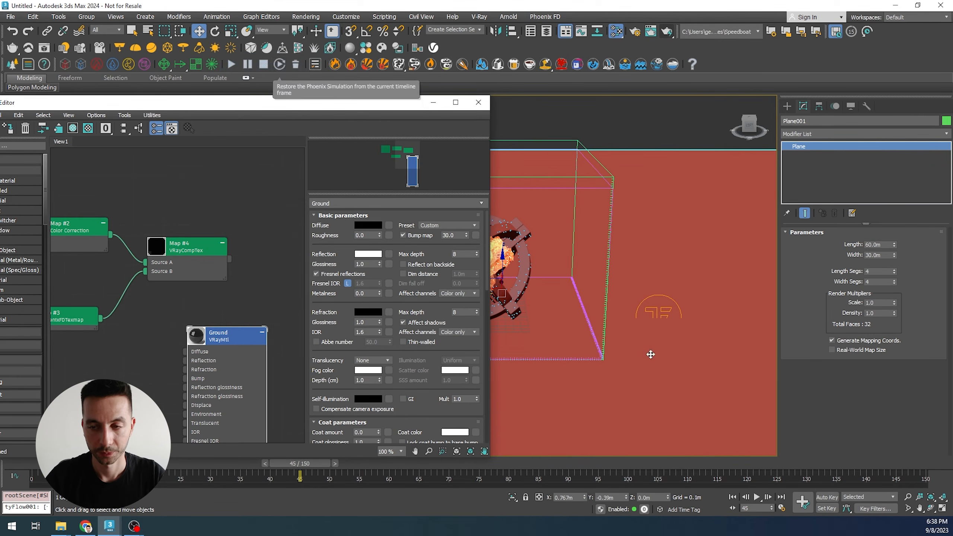
right_click(223, 335)
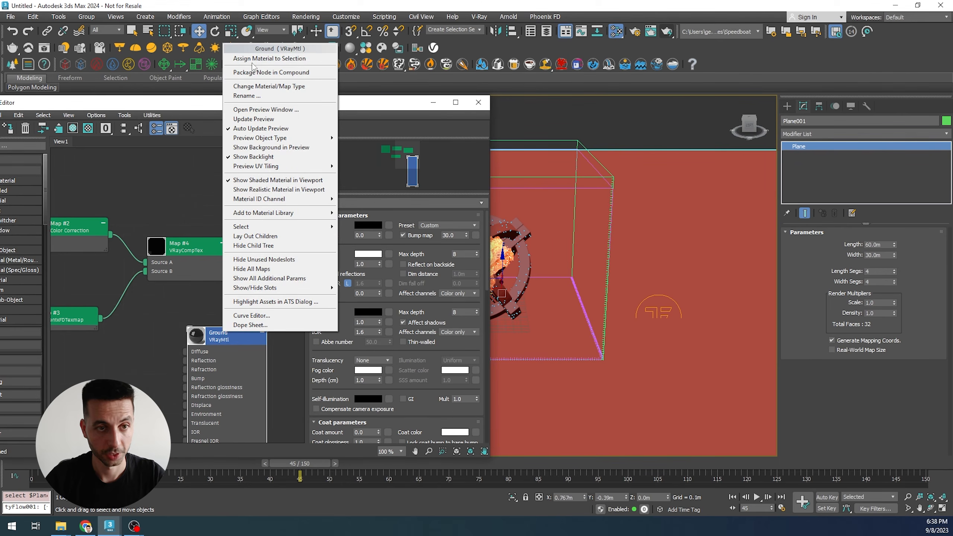
click(252, 67)
- Render the scene with the reflective ground, review the V-Ray camera motion blur settings, and render again
click(666, 33)
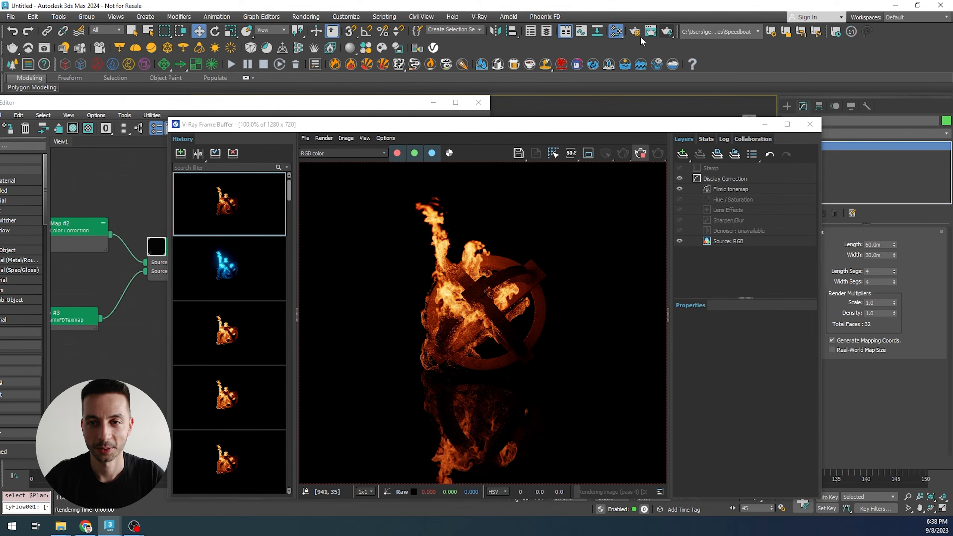
click(640, 154)
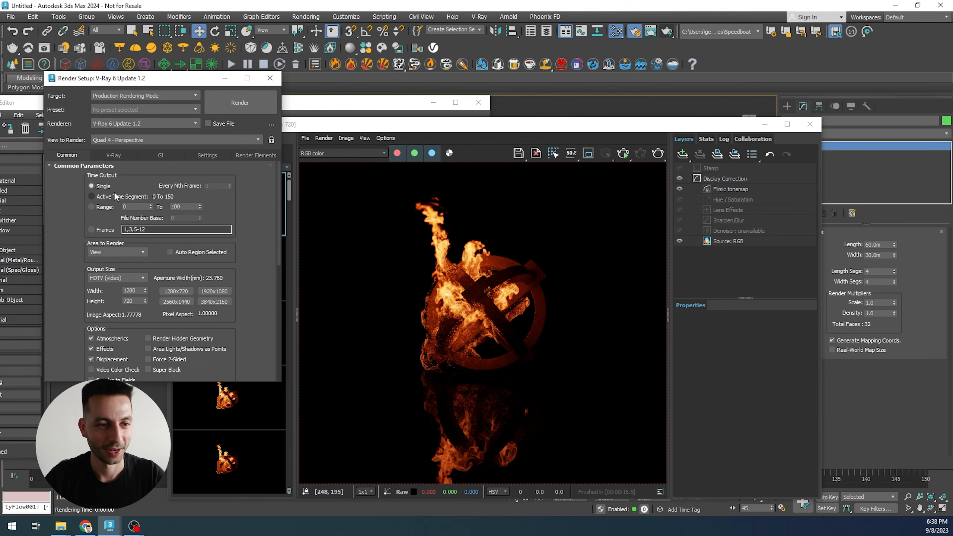
click(114, 155)
drag(236, 376, 229, 193)
scroll(52, 352, down, 3)
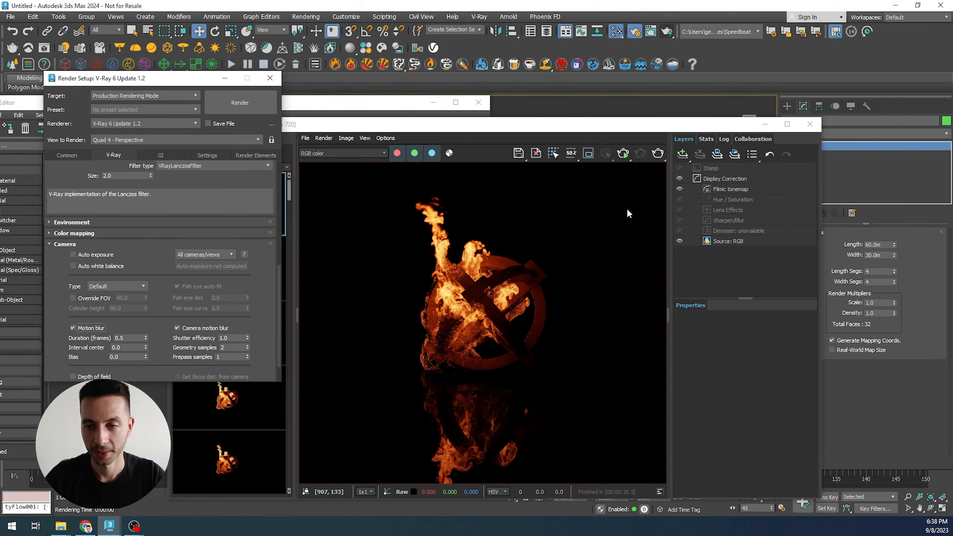
click(541, 328)
key(shift+q)
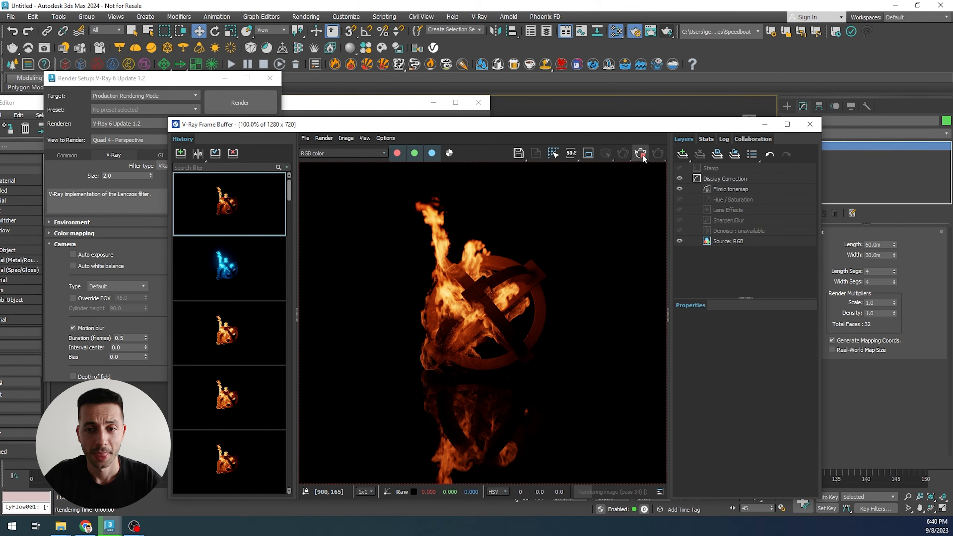
- Select the Phoenix fire grid and add the ground plane to its Scene Interaction exclude list
click(809, 124)
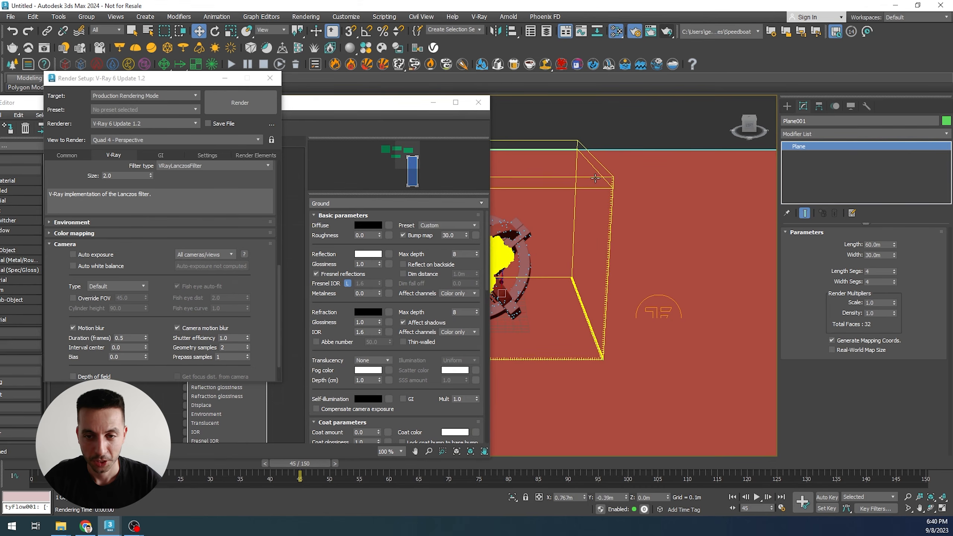
click(604, 181)
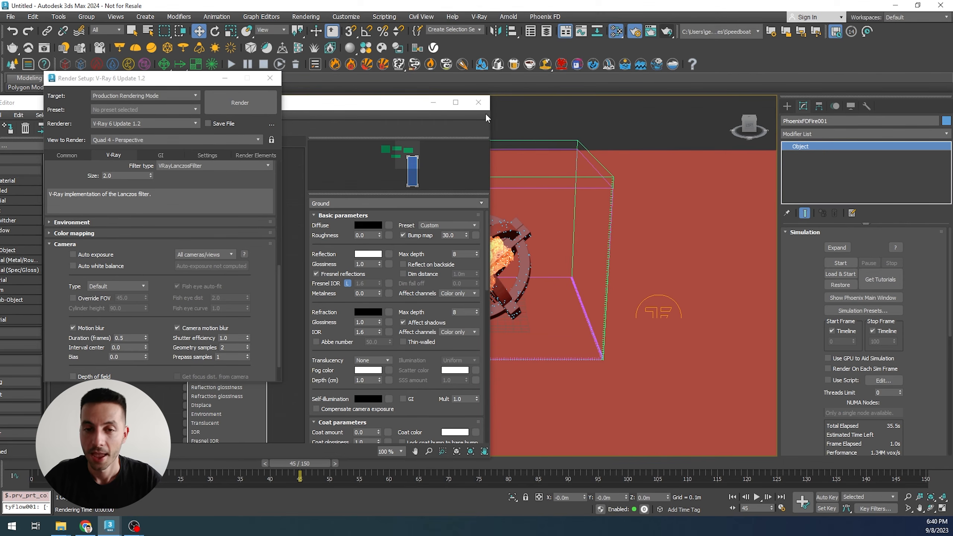
click(478, 103)
alt+middle_drag(543, 371, 599, 360)
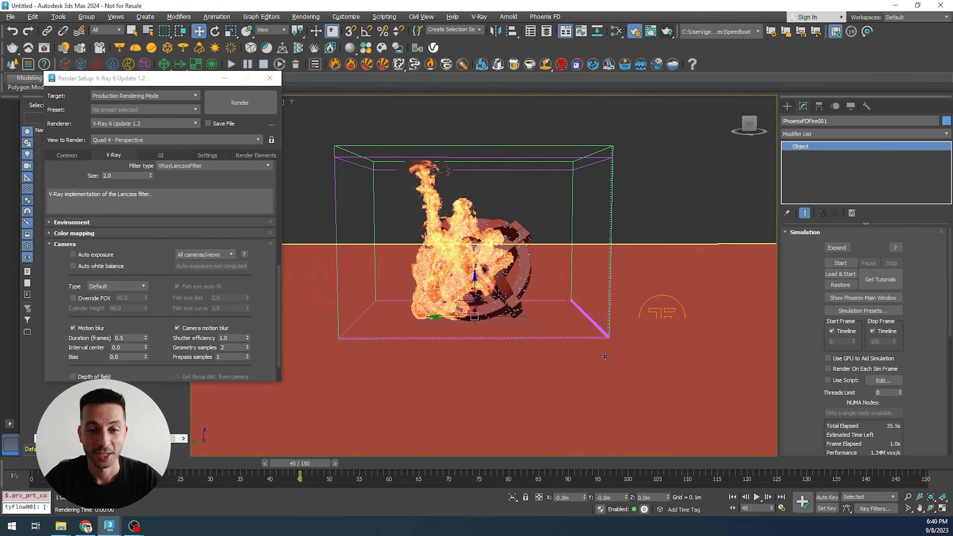
click(808, 232)
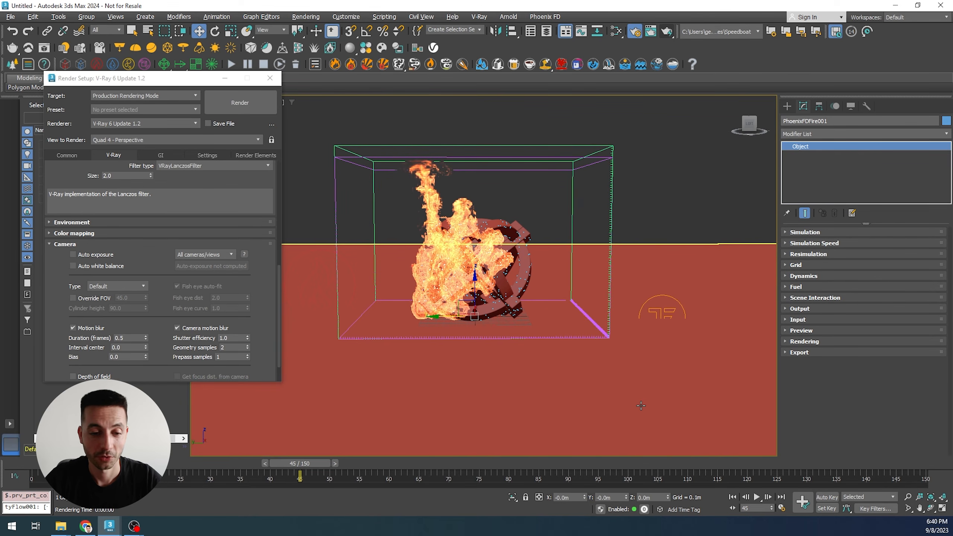
click(801, 298)
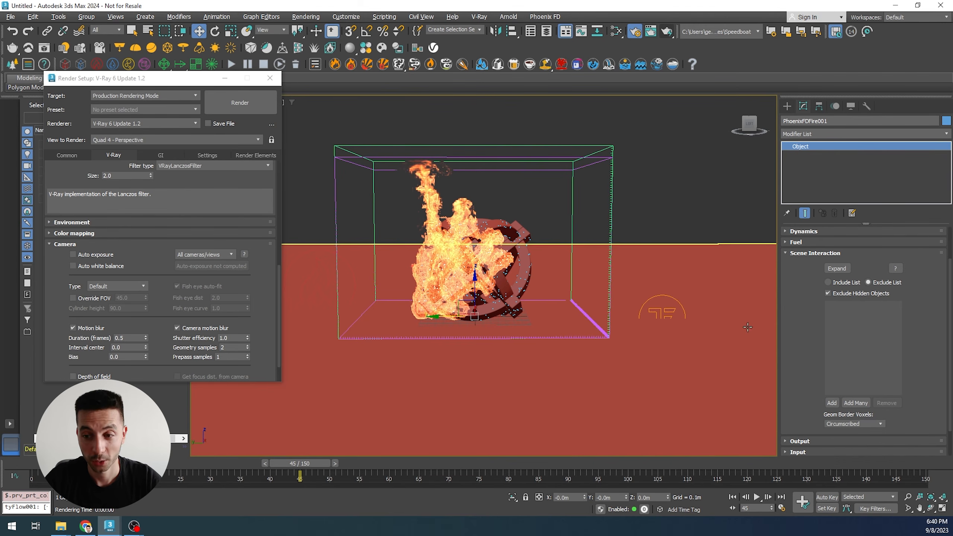
drag(813, 340, 813, 338)
scroll(817, 349, down, 2)
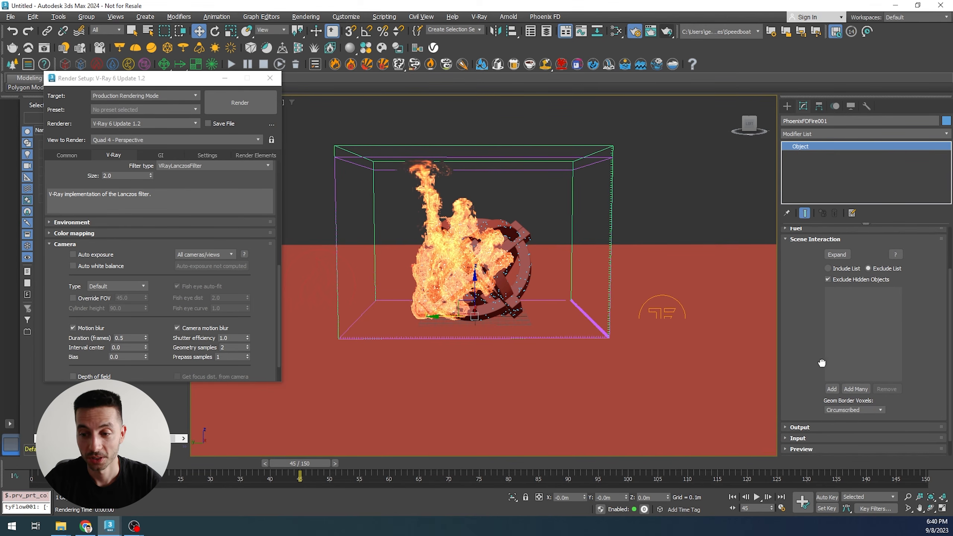
click(829, 387)
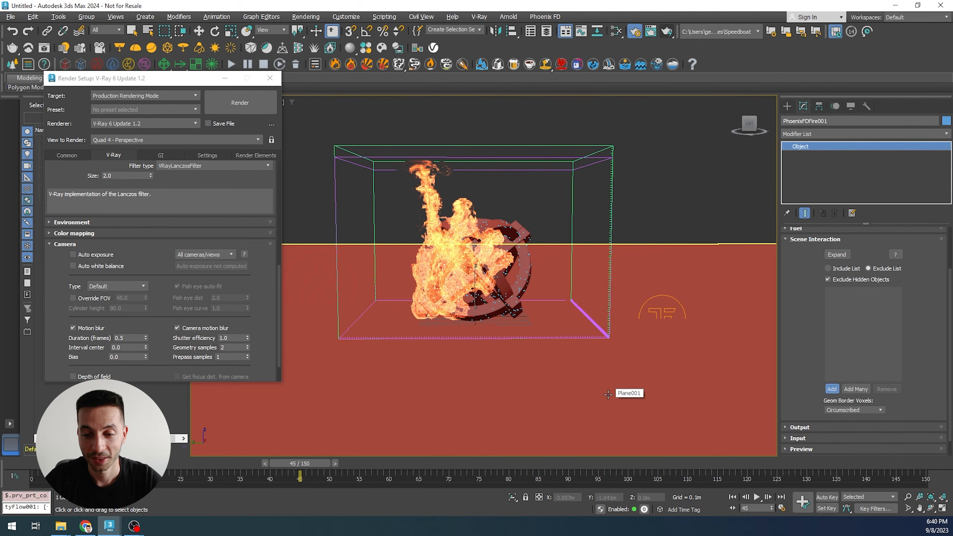
click(609, 393)
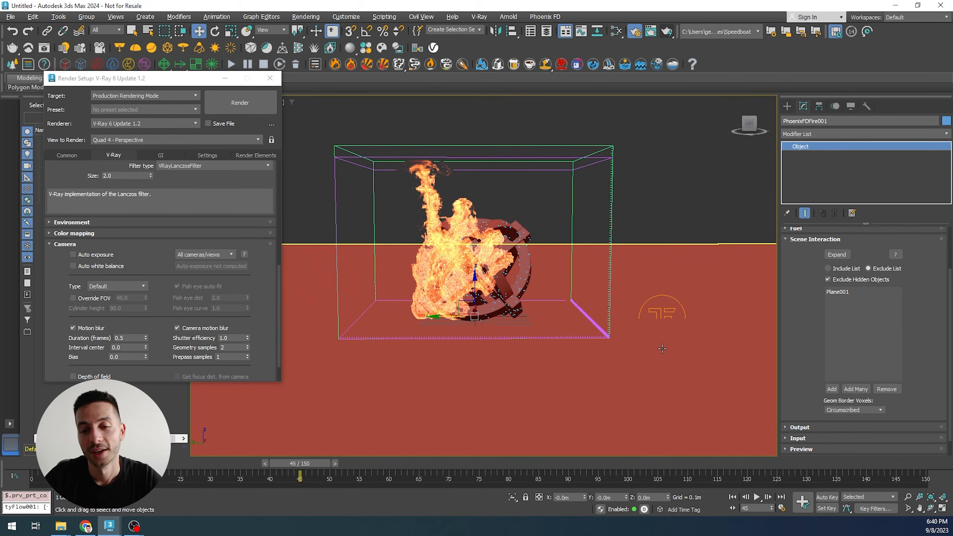
click(838, 291)
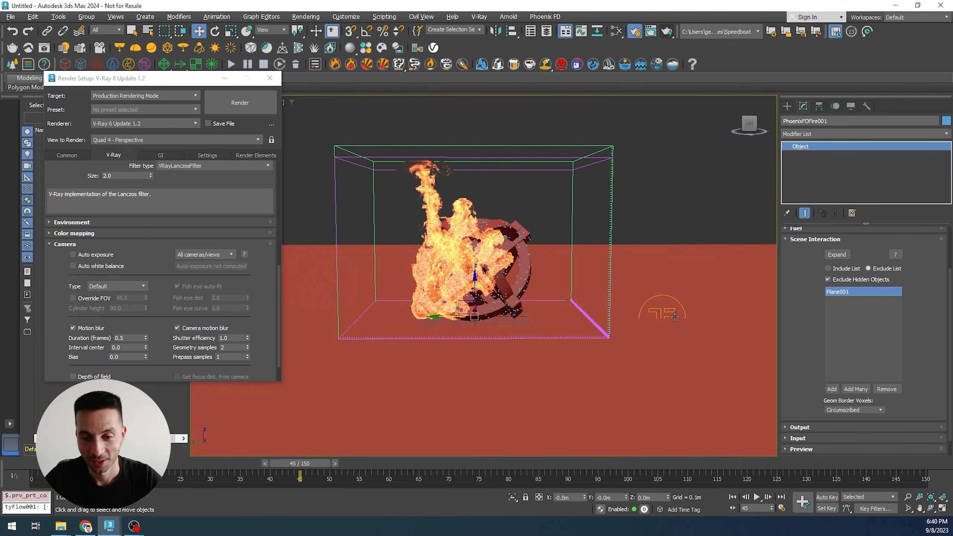
- Remove the ground plane from the fire grid's exclude list, then select the plane and add a Shell modifier
click(885, 389)
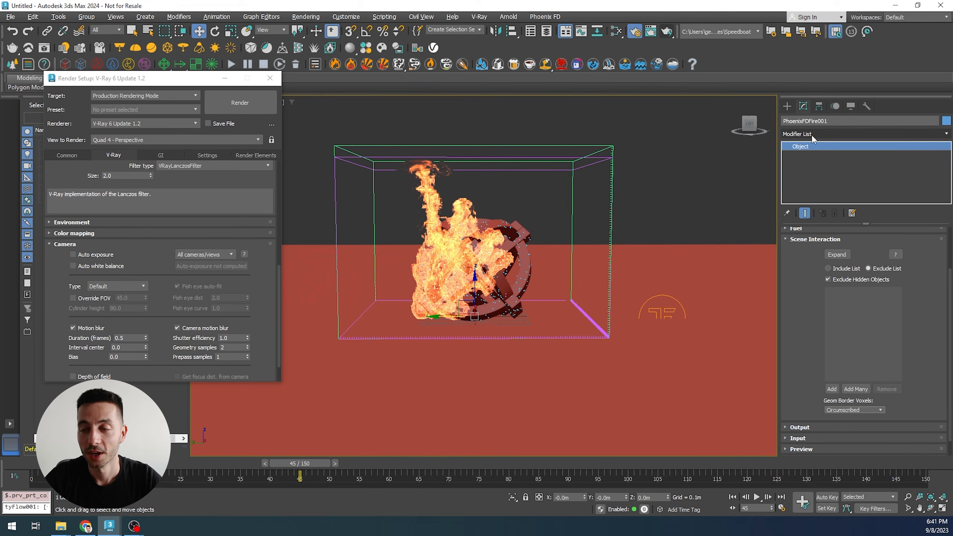
click(717, 337)
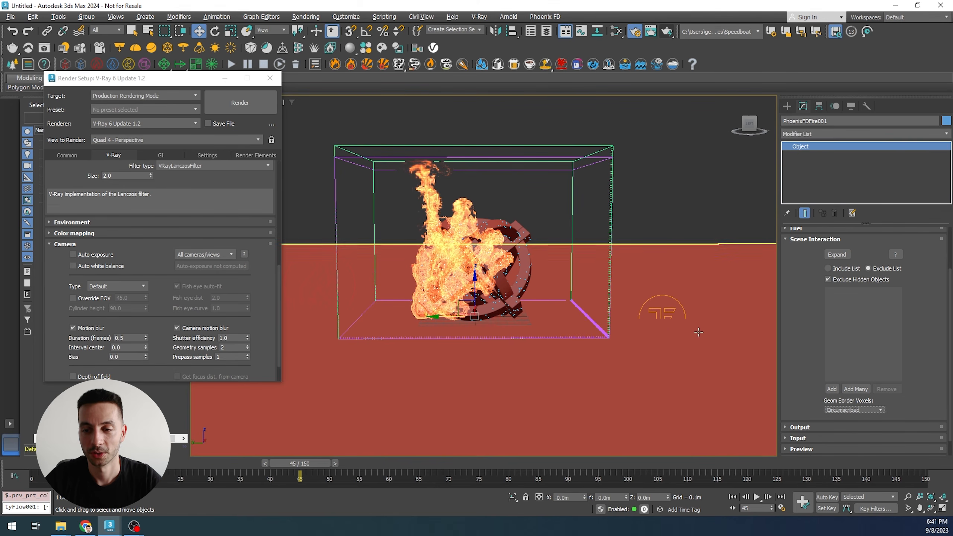
click(821, 133)
text(s)
click(796, 155)
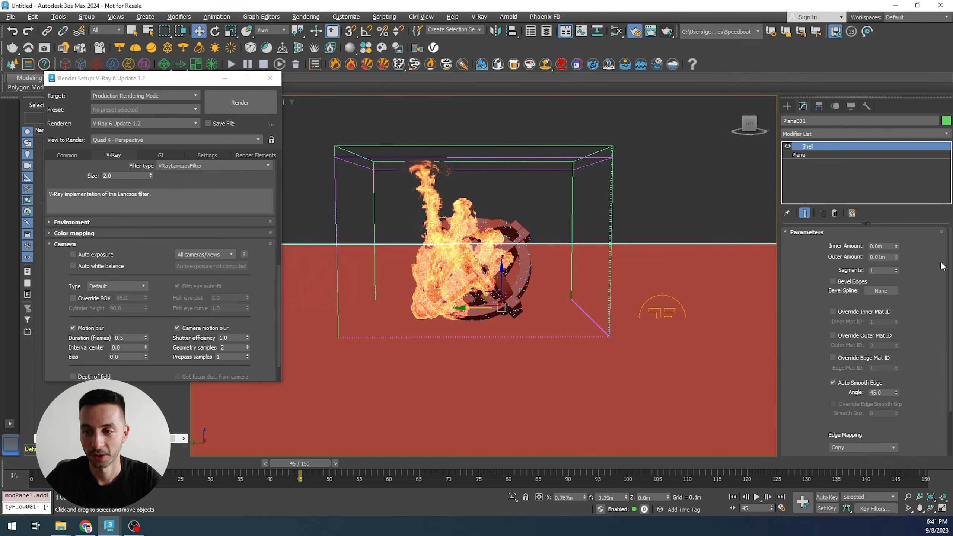
- Set the Shell outer amount to 0.05 m and lower the ground plane by about 0.04 m
click(890, 258)
drag(889, 257, 868, 256)
text(1)
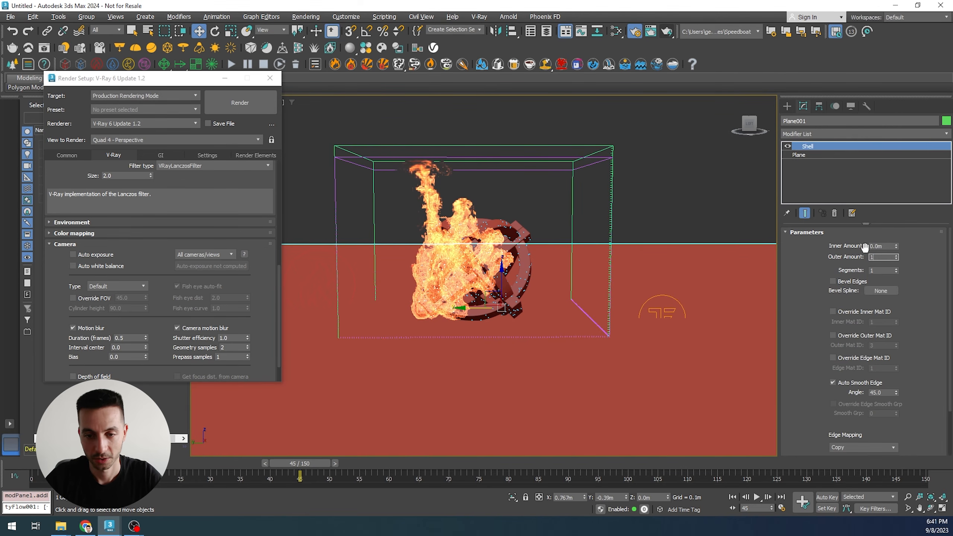
key(Return)
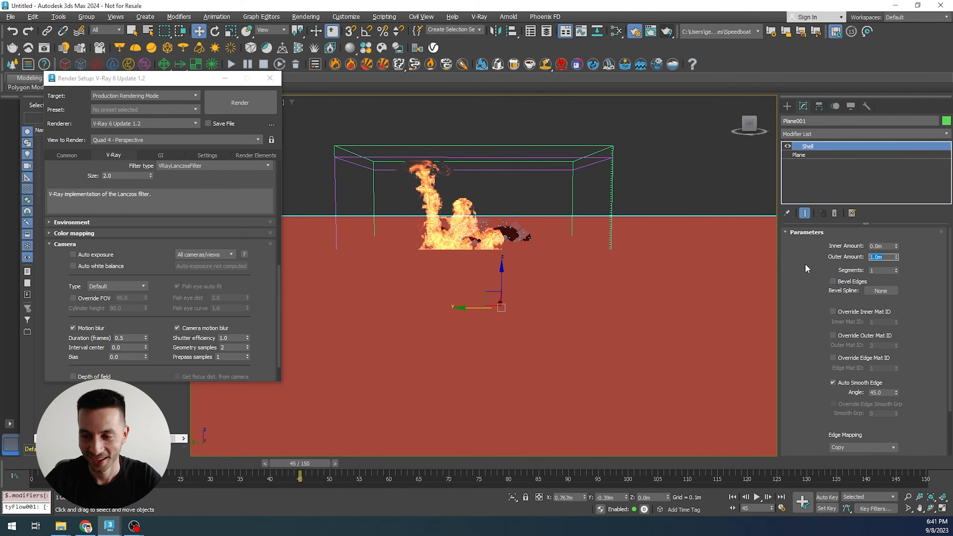
text(0)
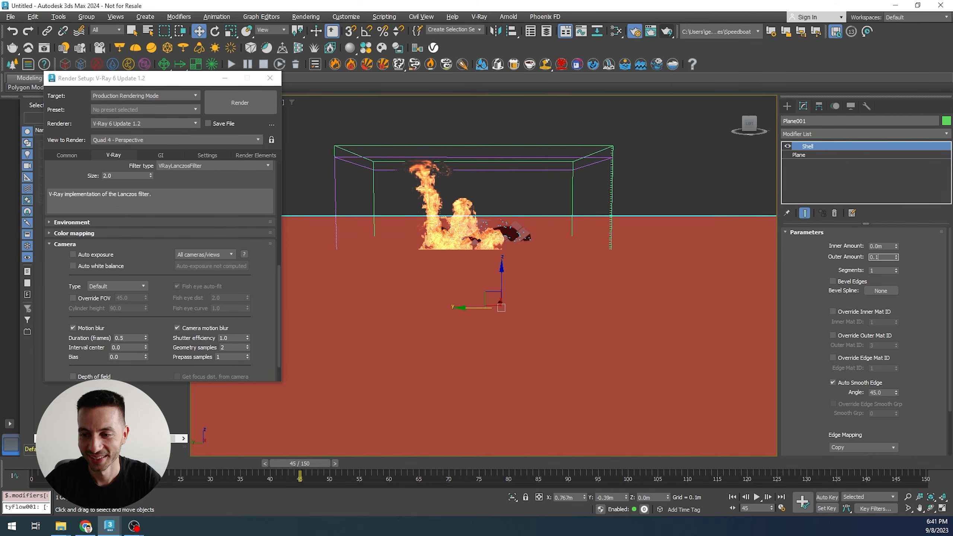
text(.1)
key(Return)
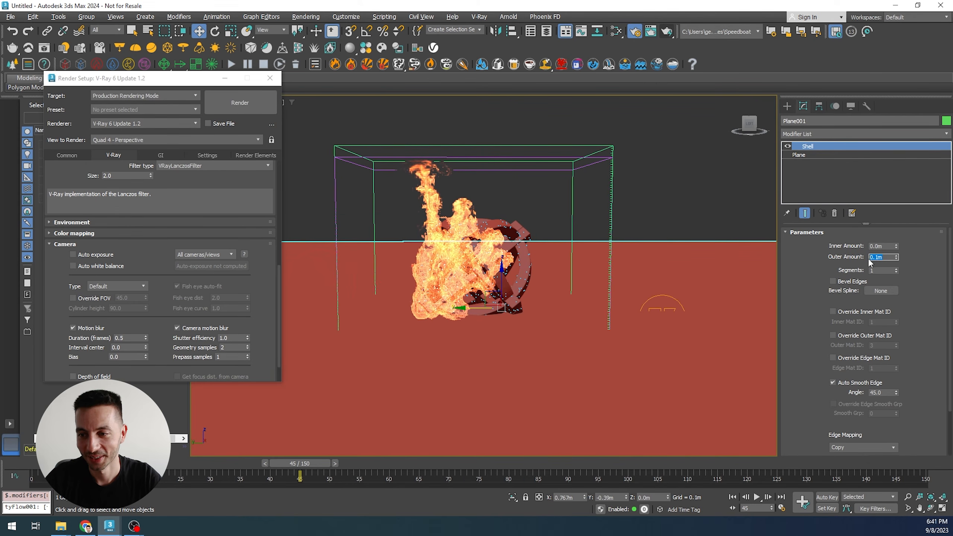
text(0.05)
key(Return)
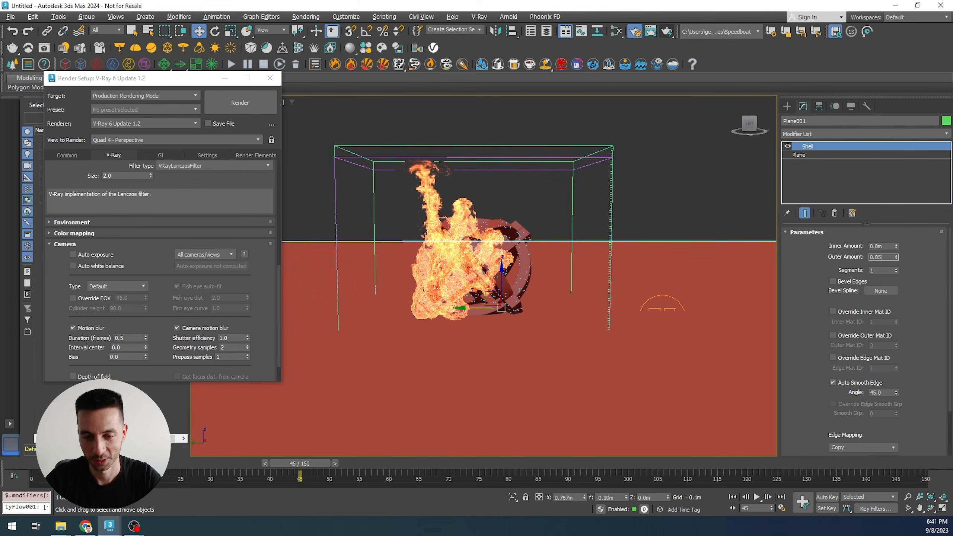
drag(508, 278, 504, 281)
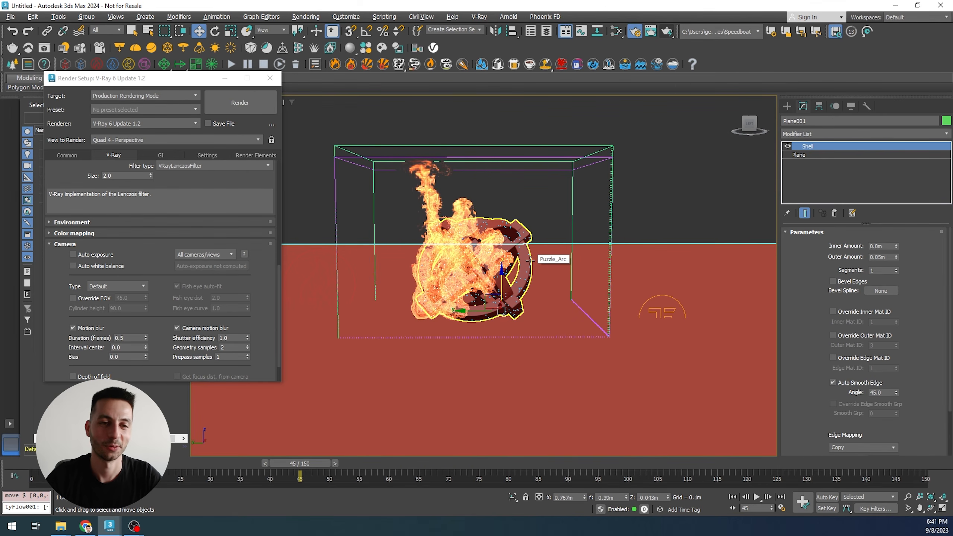
click(266, 113)
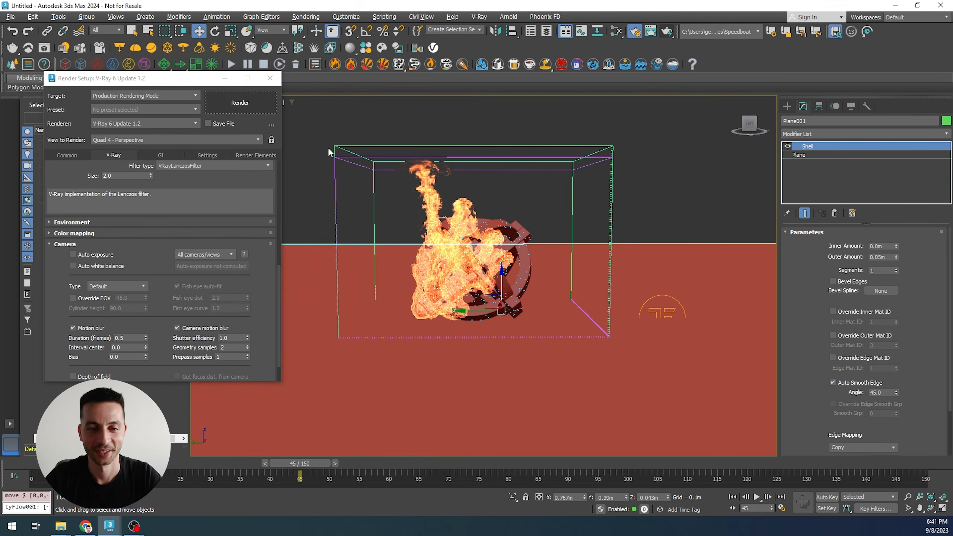